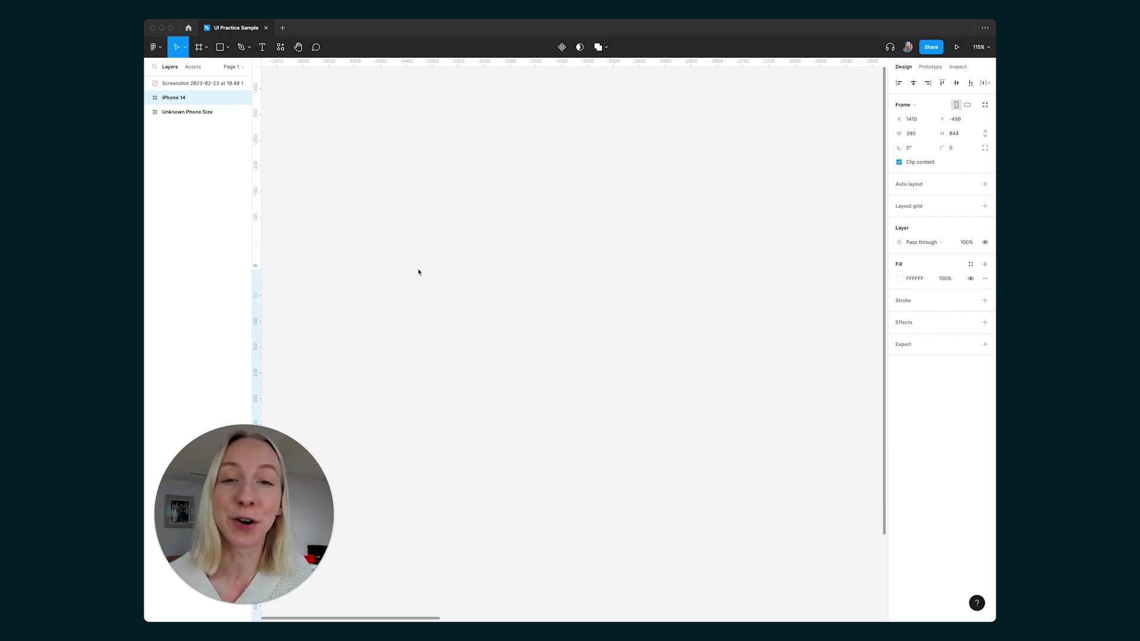
- Examine the original Eyse app screenshot and compare it with the recreated screen in the Unknown Phone Size frame
{"action": "scroll", "coordinate": [418, 272], "scroll_direction": "right", "scroll_amount": 10}
{"action": "scroll", "coordinate": [418, 272], "scroll_direction": "down", "scroll_amount": 3}
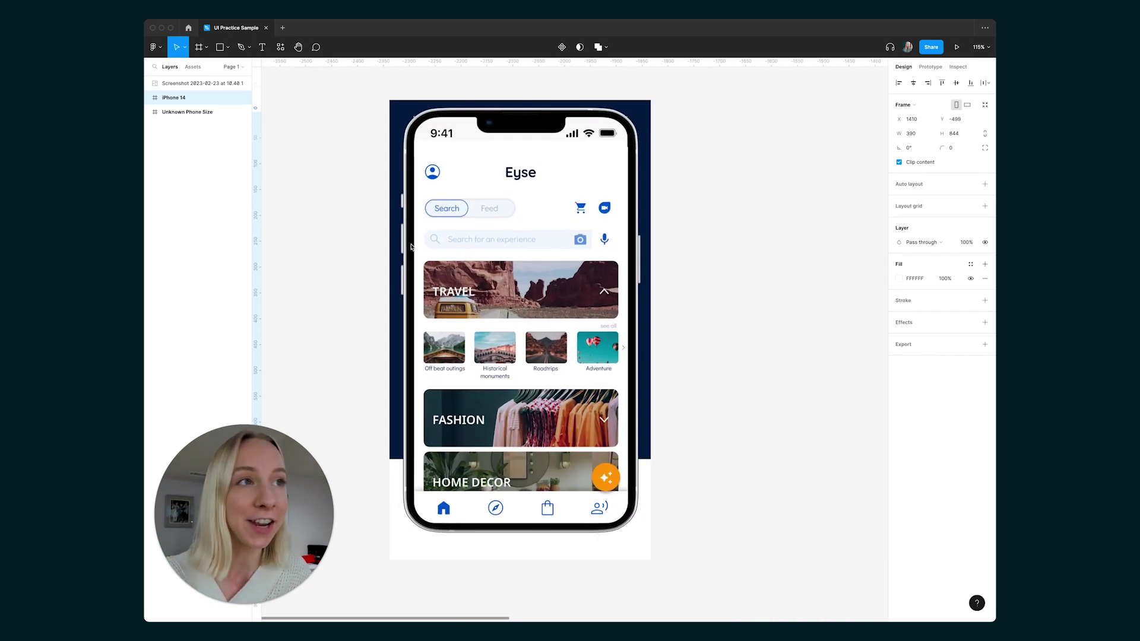
{"action": "scroll", "coordinate": [411, 247], "scroll_direction": "down", "scroll_amount": 5}
{"action": "scroll", "coordinate": [411, 247], "scroll_direction": "right", "scroll_amount": 4}
{"action": "scroll", "coordinate": [574, 275], "scroll_direction": "up", "scroll_amount": 6}
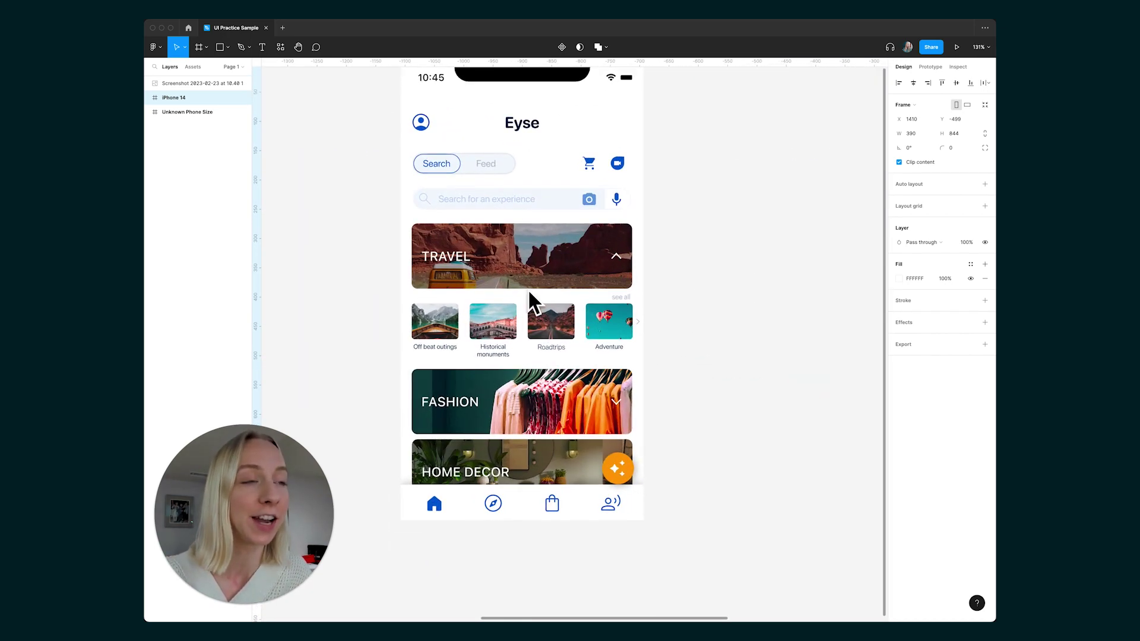
{"action": "scroll", "coordinate": [750, 295], "scroll_direction": "up", "scroll_amount": 2}
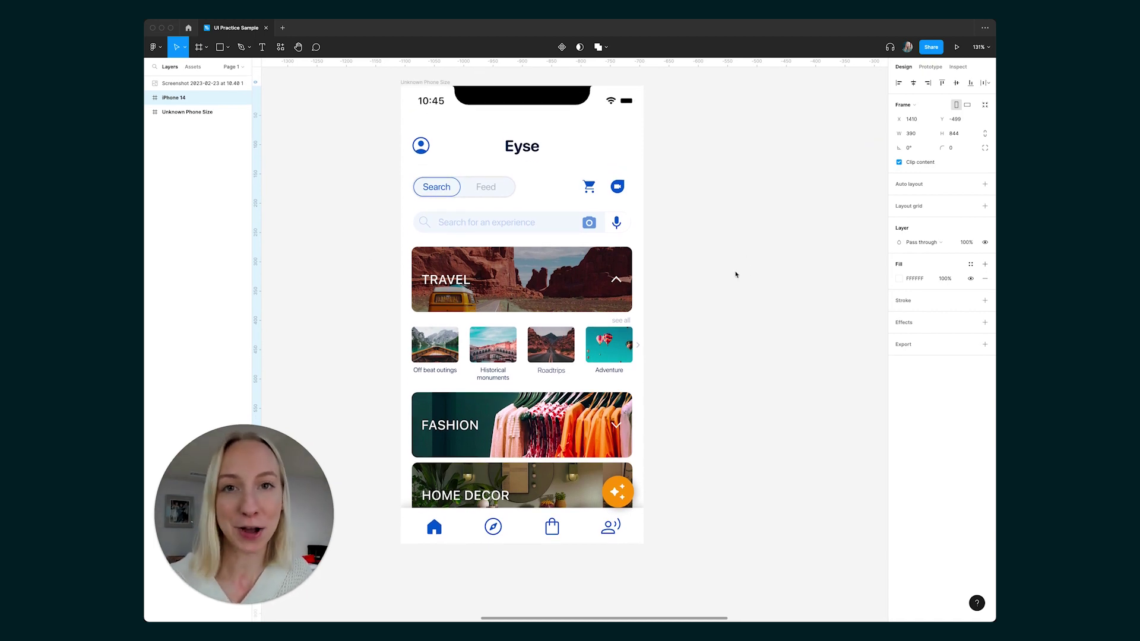
{"action": "scroll", "coordinate": [736, 274], "scroll_direction": "up", "scroll_amount": 2}
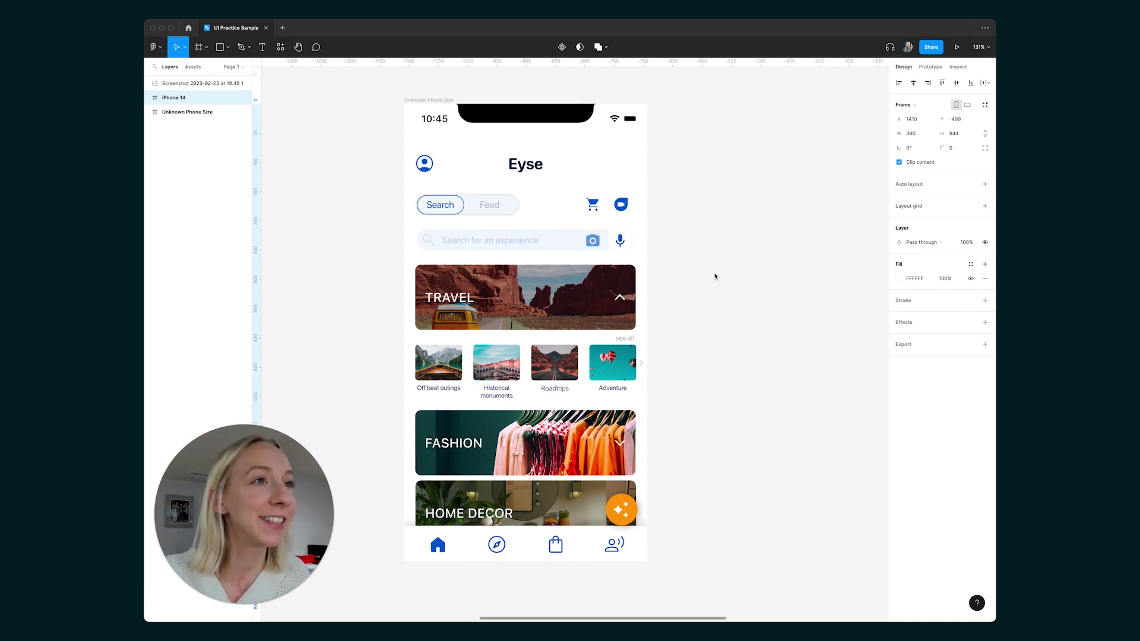
{"action": "scroll", "coordinate": [715, 275], "scroll_direction": "right", "scroll_amount": 2}
{"action": "scroll", "coordinate": [646, 275], "scroll_direction": "down", "scroll_amount": 3}
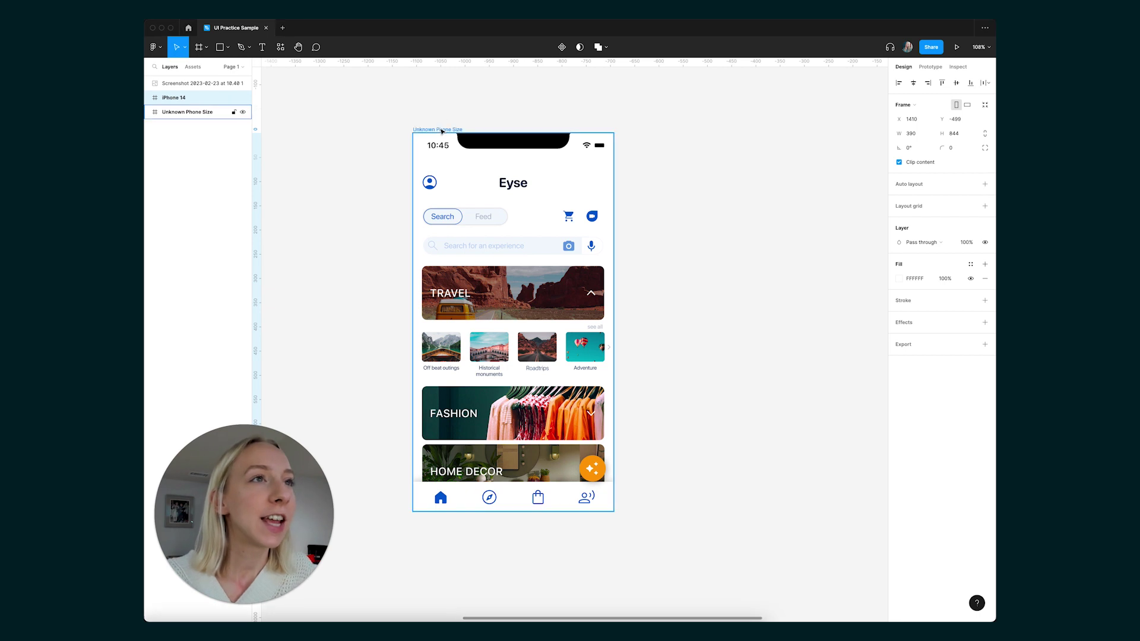
{"action": "left_click", "coordinate": [438, 130]}
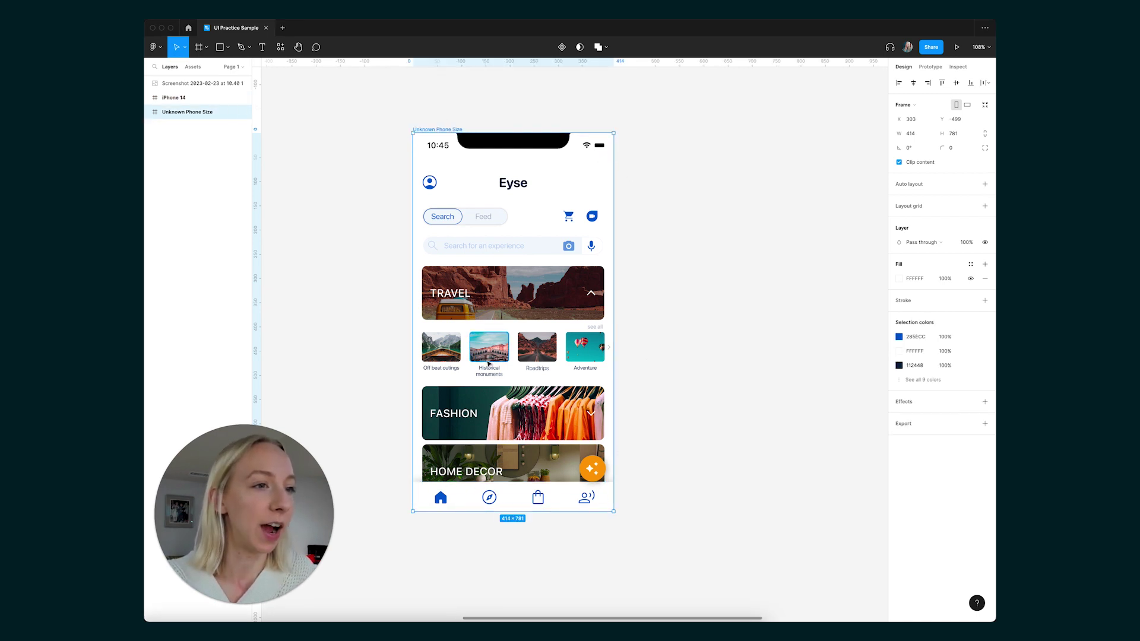
{"action": "scroll", "coordinate": [537, 196], "scroll_direction": "left", "scroll_amount": 8}
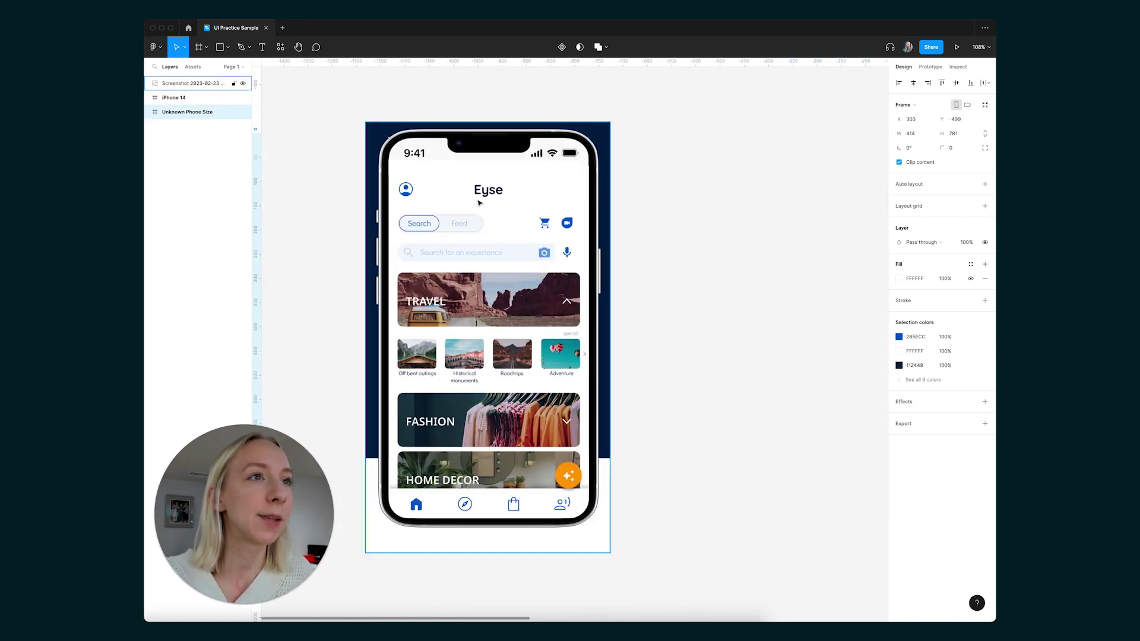
{"action": "scroll", "coordinate": [498, 241], "scroll_direction": "right", "scroll_amount": 10}
{"action": "scroll", "coordinate": [497, 240], "scroll_direction": "left", "scroll_amount": 5}
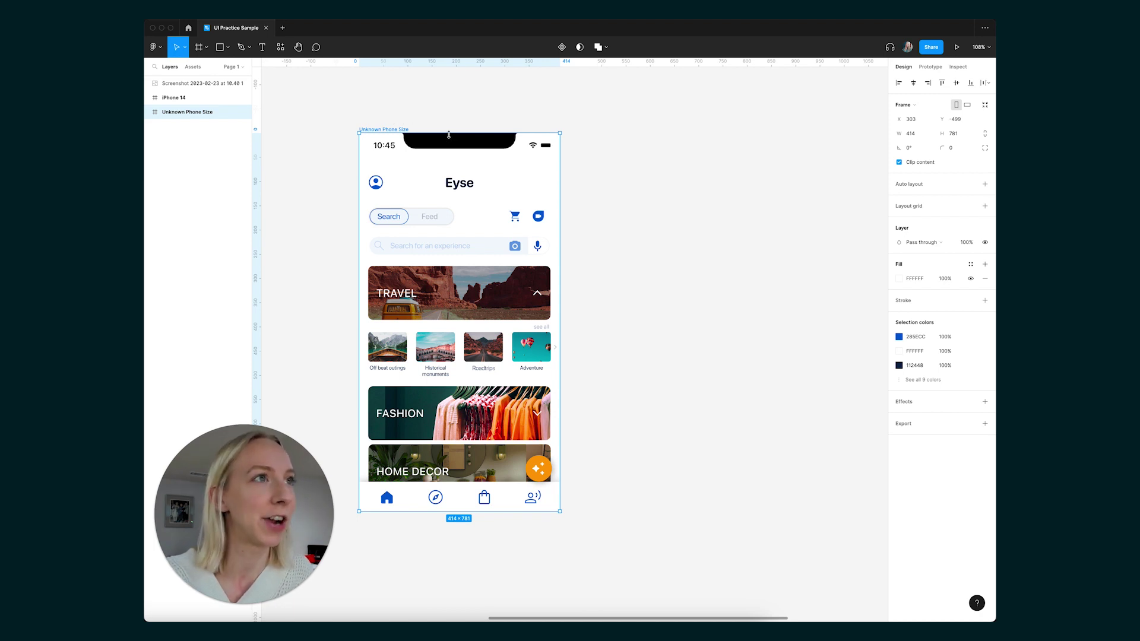
- Move the iPhone 14 frame beside the Unknown Phone Size frame, level with its upper edge, at X 791
{"action": "scroll", "coordinate": [428, 180], "scroll_direction": "down", "scroll_amount": 3}
{"action": "scroll", "coordinate": [428, 180], "scroll_direction": "down", "scroll_amount": 2}
{"action": "left_click_drag", "start_coordinate": [693, 159], "coordinate": [523, 160]}
{"action": "scroll", "coordinate": [475, 161], "scroll_direction": "up", "scroll_amount": 5}
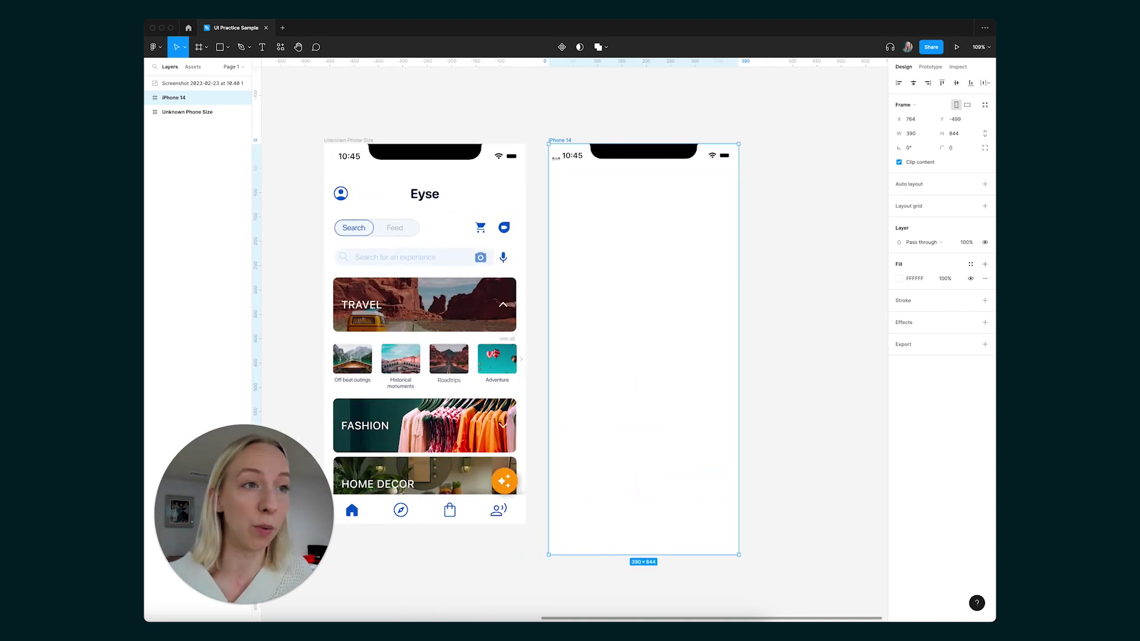
{"action": "scroll", "coordinate": [499, 167], "scroll_direction": "left", "scroll_amount": 2}
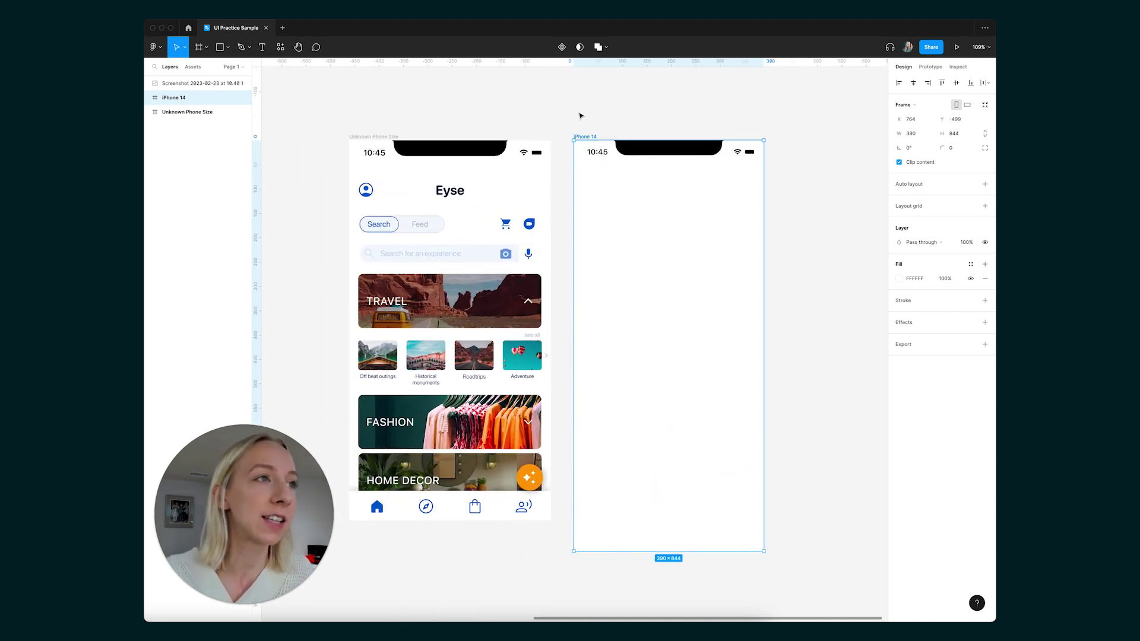
{"action": "scroll", "coordinate": [605, 133], "scroll_direction": "right", "scroll_amount": 2}
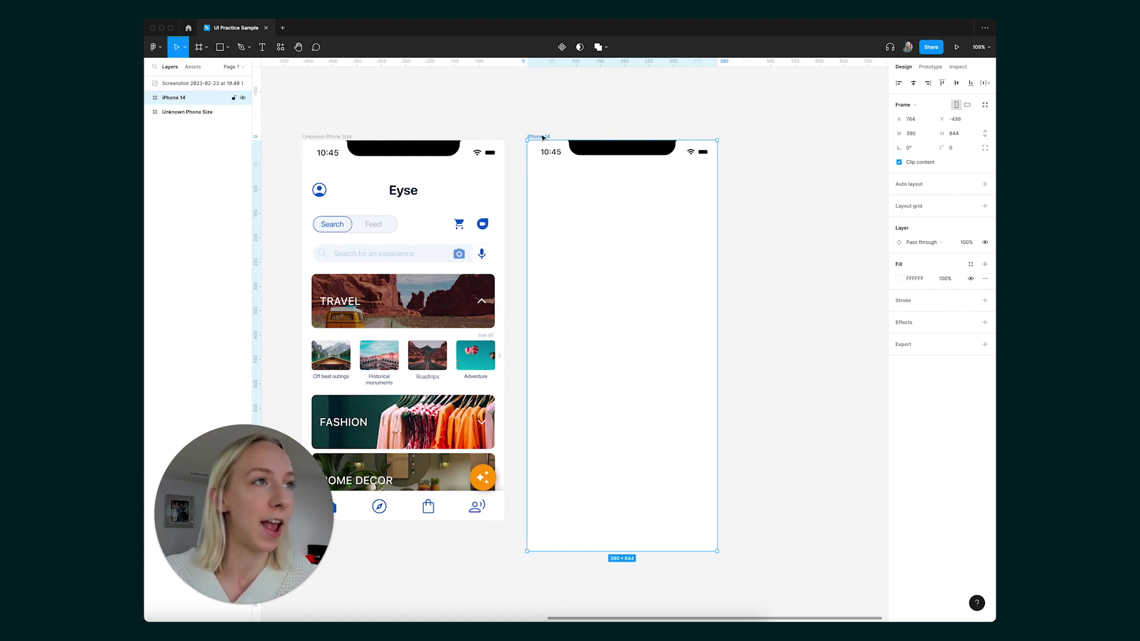
{"action": "left_click_drag", "start_coordinate": [545, 137], "coordinate": [558, 138]}
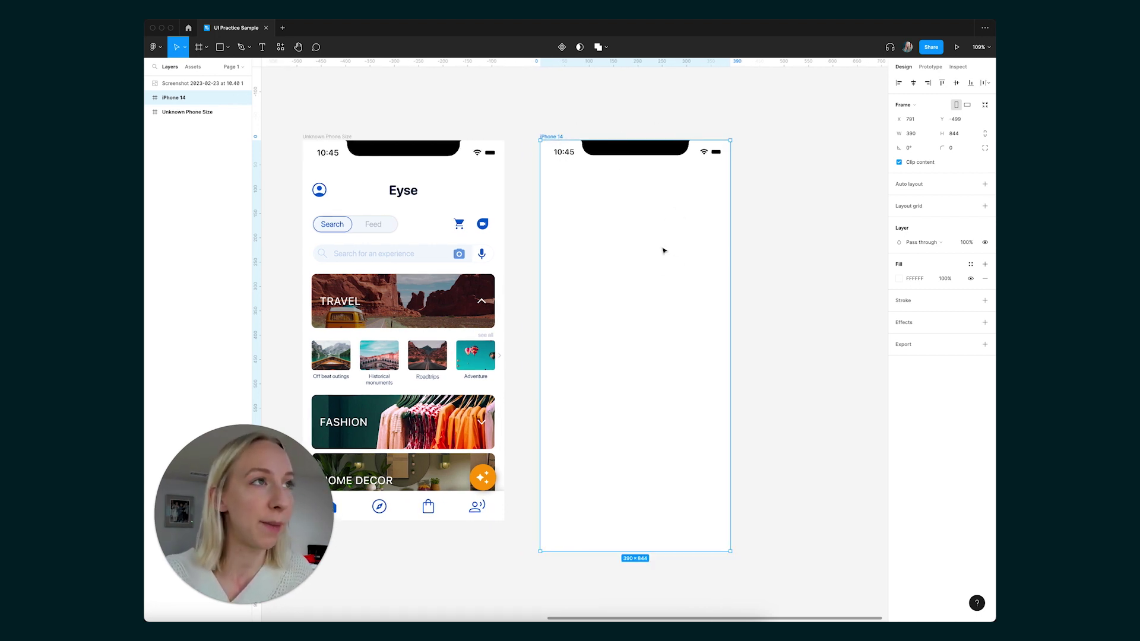
{"action": "scroll", "coordinate": [622, 304], "scroll_direction": "up", "scroll_amount": 1}
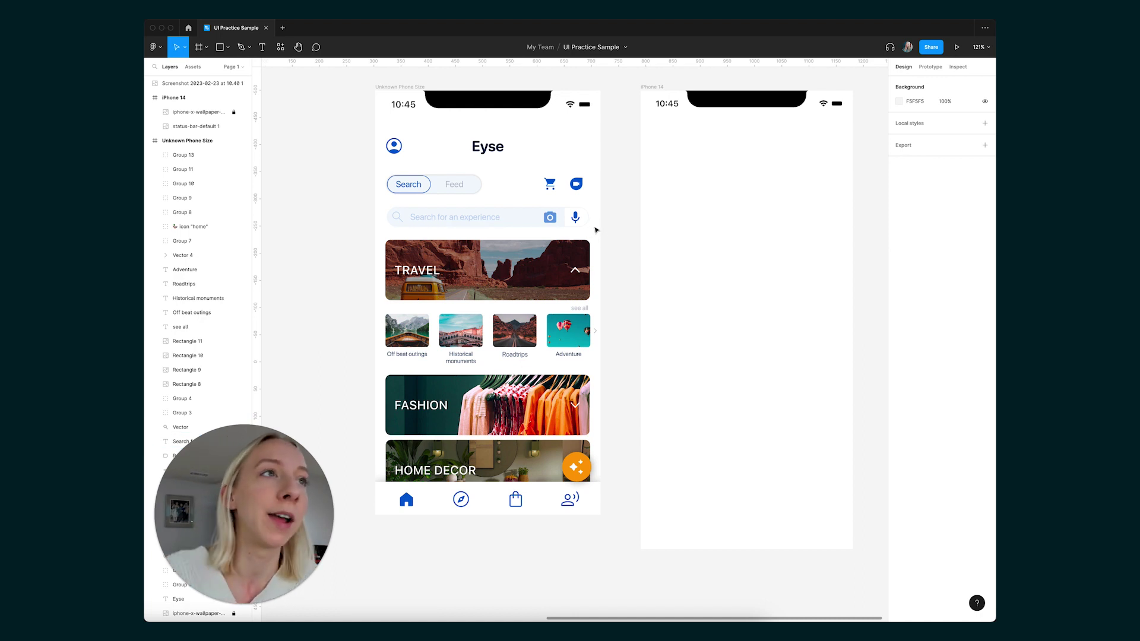
- Examine the cart, video, camera and microphone icons and the Search/Feed toggle in the Unknown Phone Size frame up close
{"action": "scroll", "coordinate": [596, 230], "scroll_direction": "right", "scroll_amount": 2}
{"action": "scroll", "coordinate": [596, 230], "scroll_direction": "right", "scroll_amount": 2}
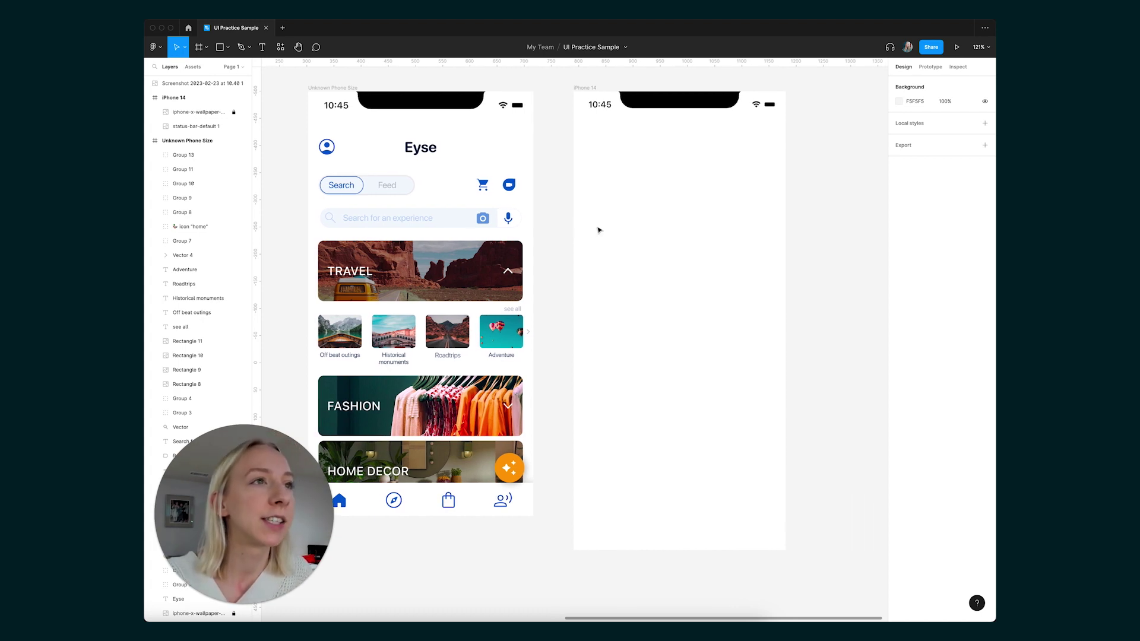
{"action": "scroll", "coordinate": [508, 187], "scroll_direction": "up", "scroll_amount": 10, "text": "ctrl"}
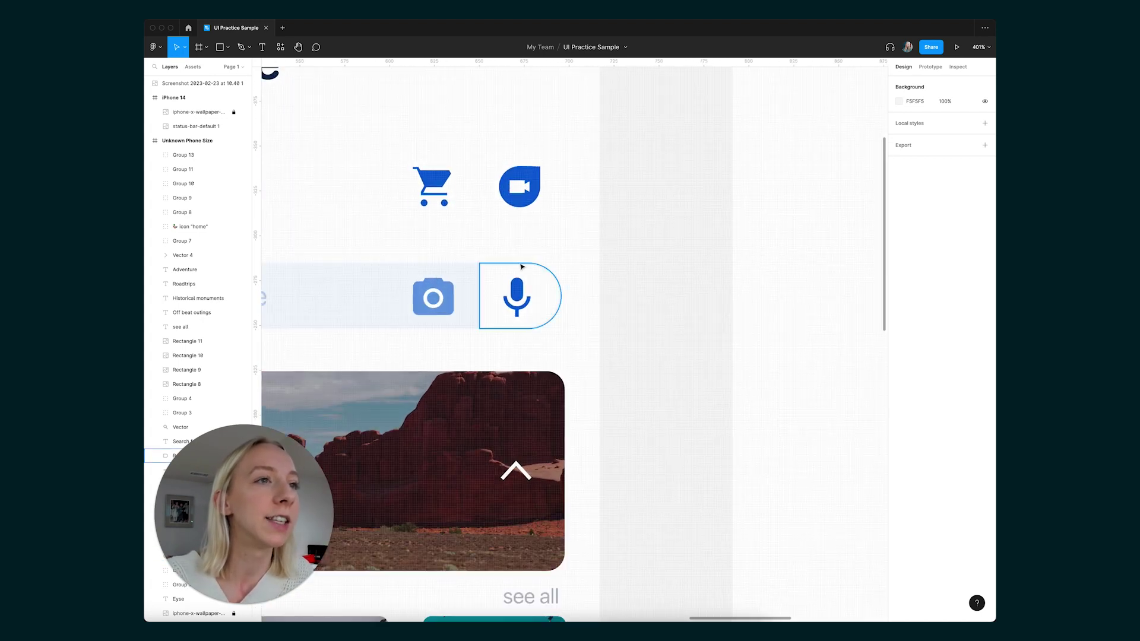
{"action": "scroll", "coordinate": [525, 225], "scroll_direction": "up", "scroll_amount": 5, "text": "ctrl"}
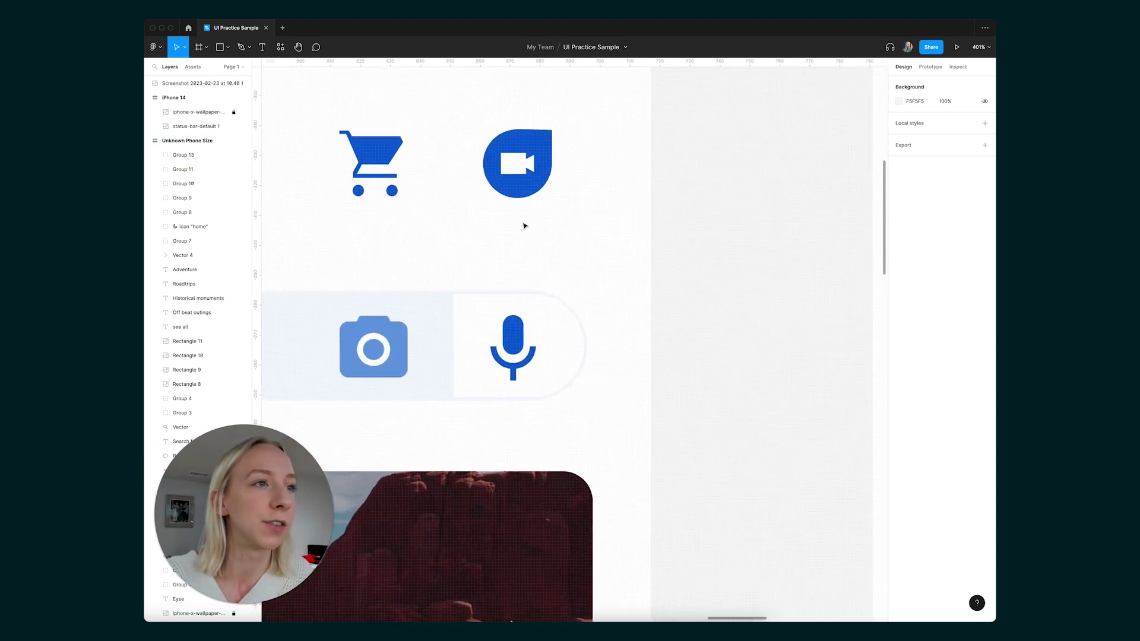
{"action": "scroll", "coordinate": [522, 223], "scroll_direction": "up", "scroll_amount": 5}
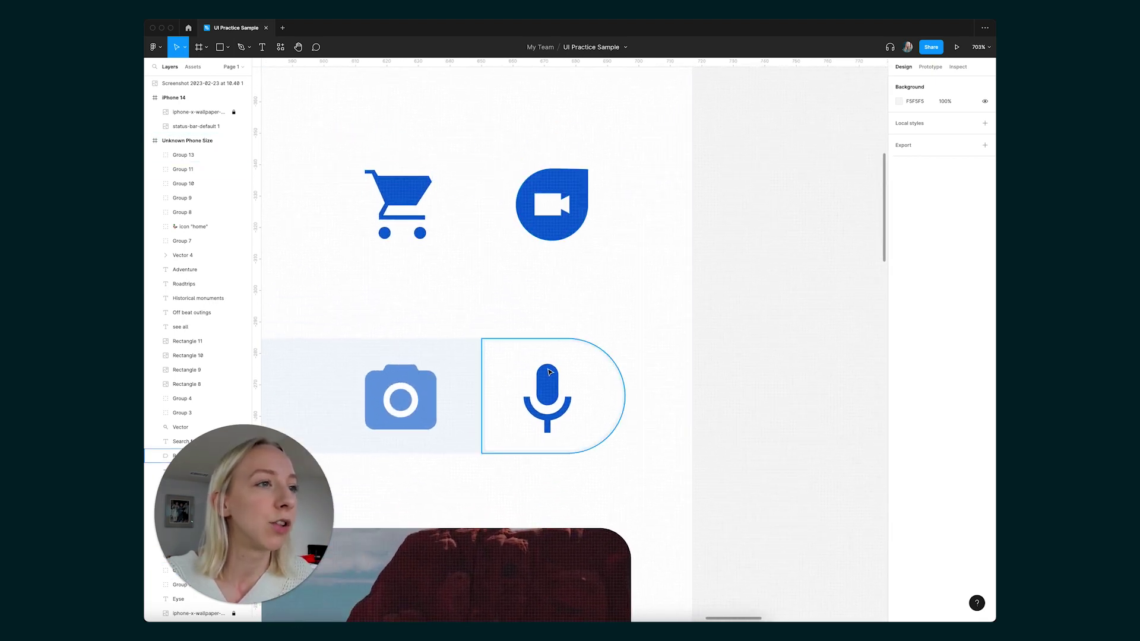
{"action": "scroll", "coordinate": [597, 190], "scroll_direction": "up", "scroll_amount": 10}
{"action": "scroll", "coordinate": [588, 179], "scroll_direction": "down", "scroll_amount": 5}
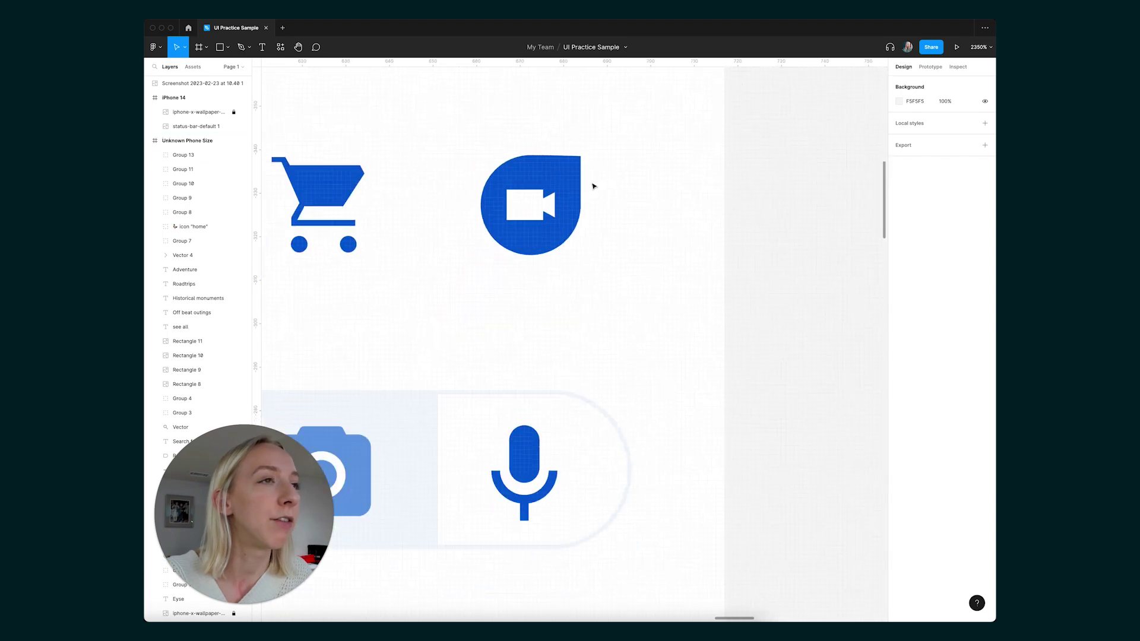
{"action": "scroll", "coordinate": [594, 186], "scroll_direction": "down", "scroll_amount": 2}
{"action": "scroll", "coordinate": [457, 179], "scroll_direction": "up", "scroll_amount": 6}
{"action": "scroll", "coordinate": [508, 202], "scroll_direction": "down", "scroll_amount": 5}
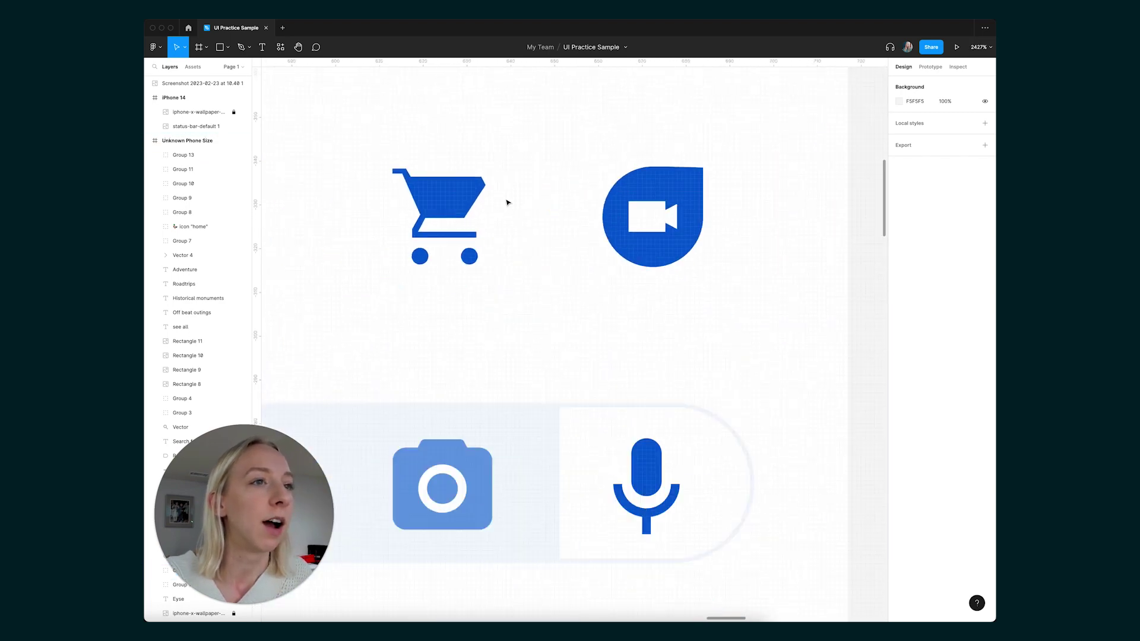
{"action": "scroll", "coordinate": [507, 203], "scroll_direction": "down", "scroll_amount": 5}
{"action": "scroll", "coordinate": [522, 207], "scroll_direction": "up", "scroll_amount": 8}
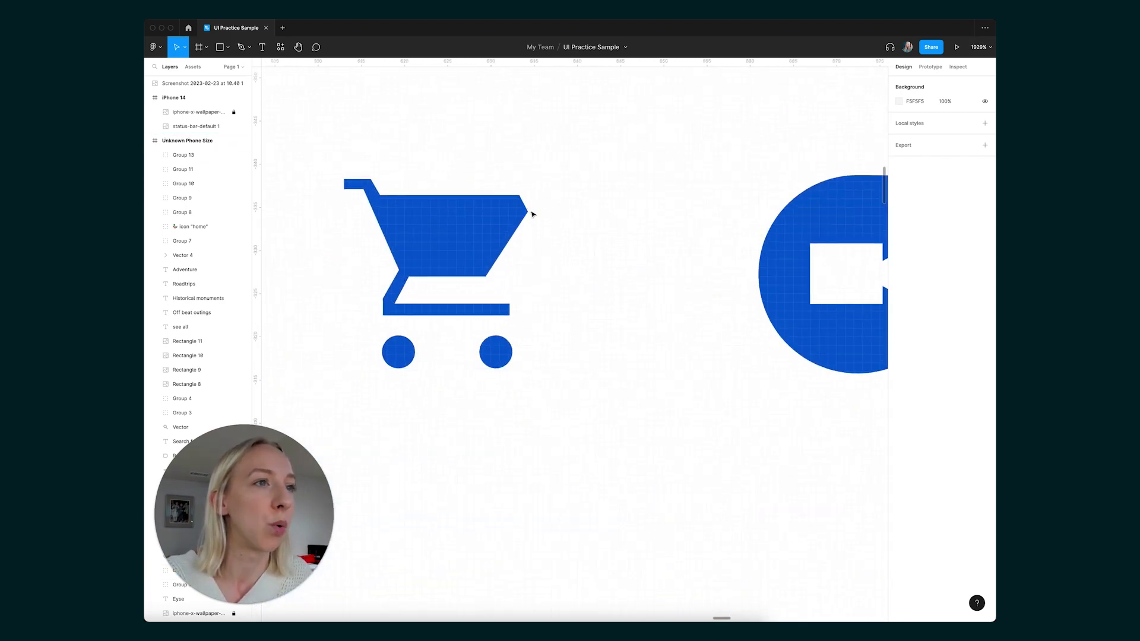
{"action": "scroll", "coordinate": [533, 214], "scroll_direction": "down", "scroll_amount": 5}
{"action": "scroll", "coordinate": [526, 540], "scroll_direction": "up", "scroll_amount": 8}
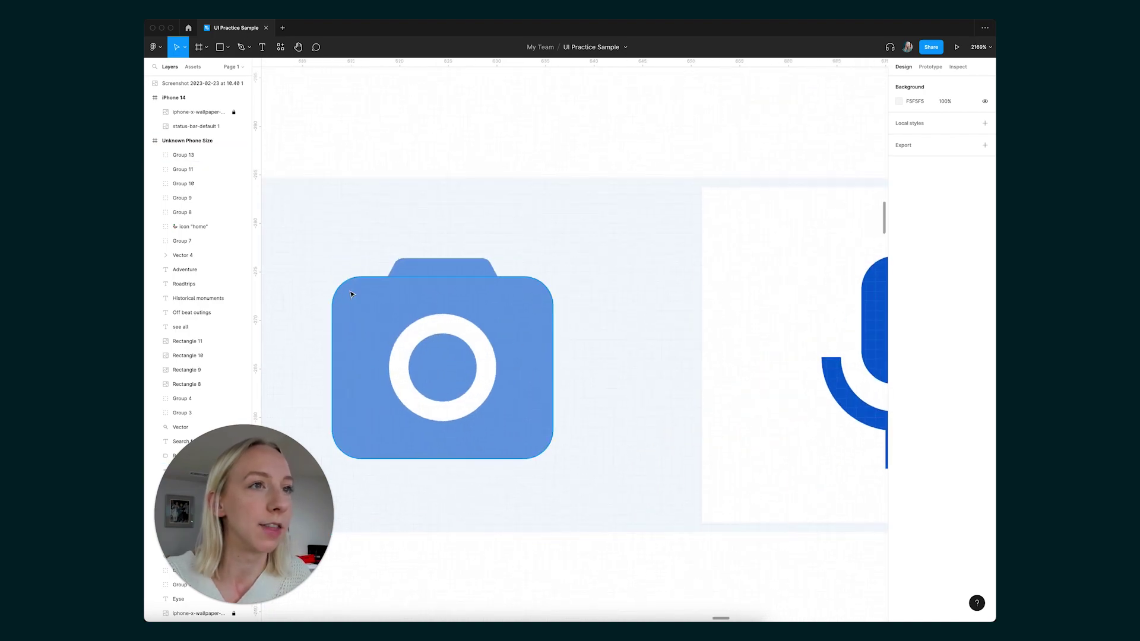
{"action": "scroll", "coordinate": [542, 326], "scroll_direction": "down", "scroll_amount": 8}
{"action": "scroll", "coordinate": [677, 331], "scroll_direction": "down", "scroll_amount": 2}
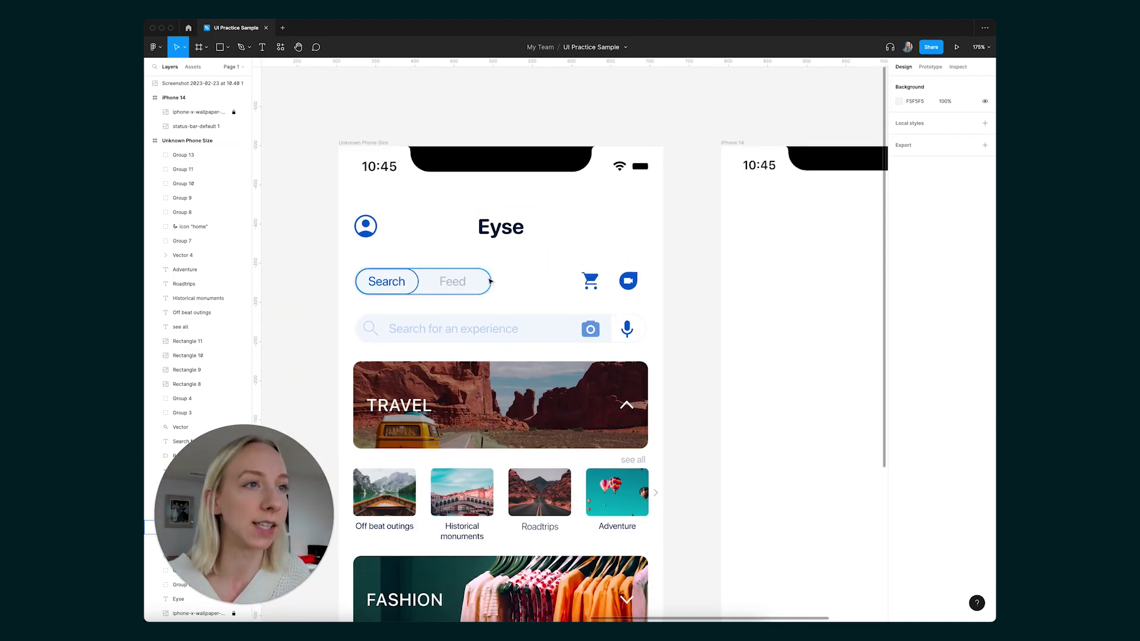
{"action": "scroll", "coordinate": [405, 262], "scroll_direction": "down", "scroll_amount": 3}
{"action": "left_click", "coordinate": [404, 262]}
{"action": "scroll", "coordinate": [404, 261], "scroll_direction": "down", "scroll_amount": 2}
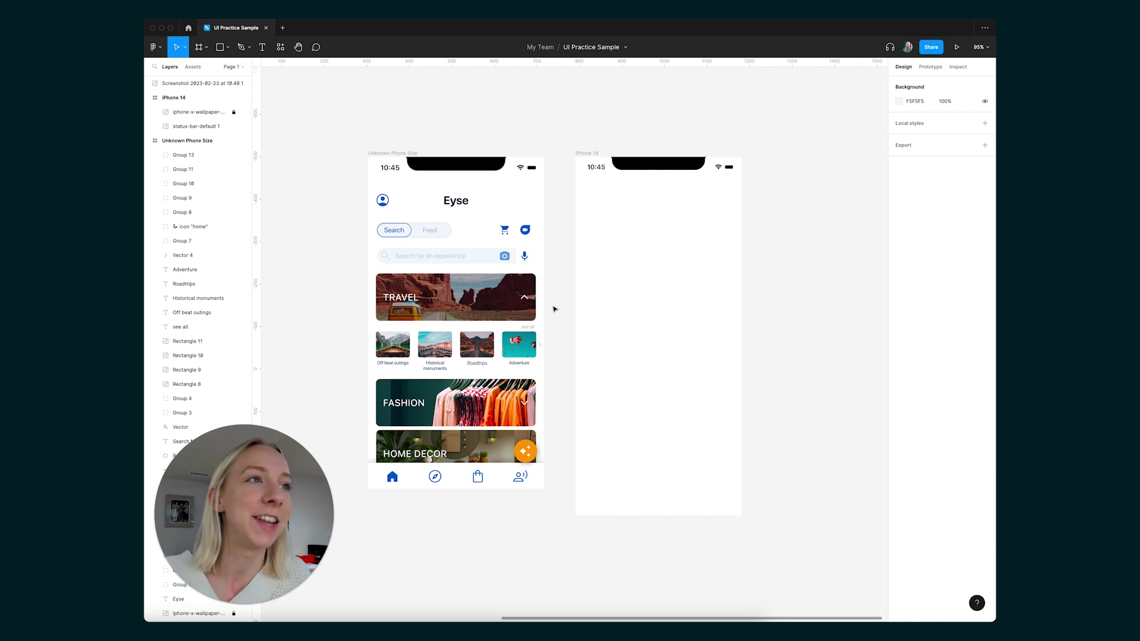
- Copy the Eyse title from the Unknown Phone Size frame into the iPhone 14 frame
{"action": "scroll", "coordinate": [653, 197], "scroll_direction": "right", "scroll_amount": 2}
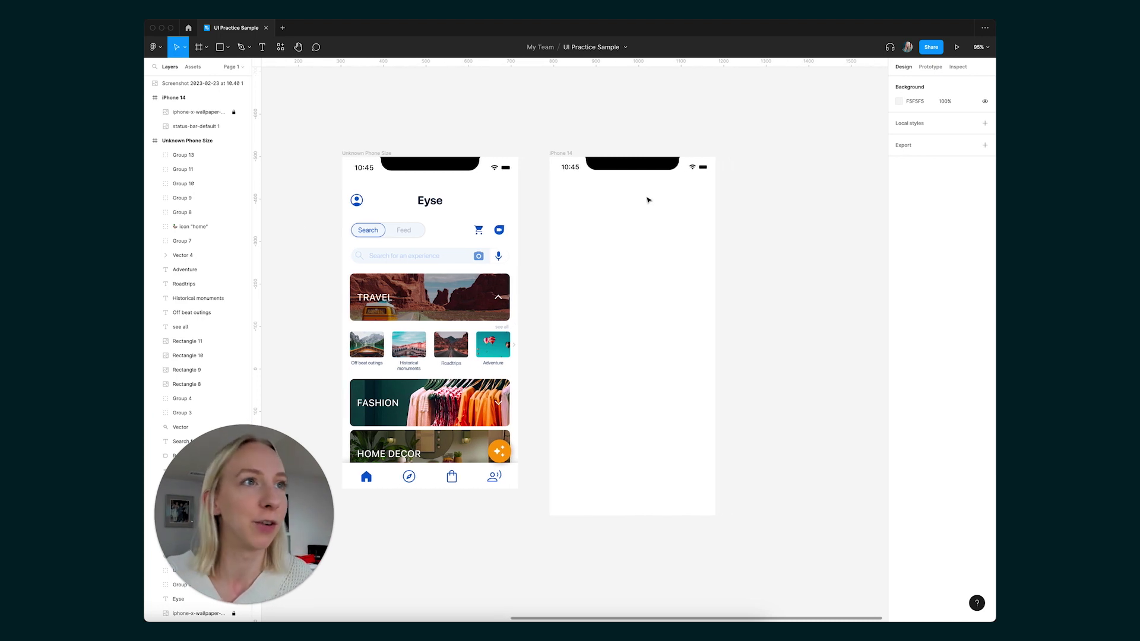
{"action": "scroll", "coordinate": [419, 130], "scroll_direction": "up", "scroll_amount": 1}
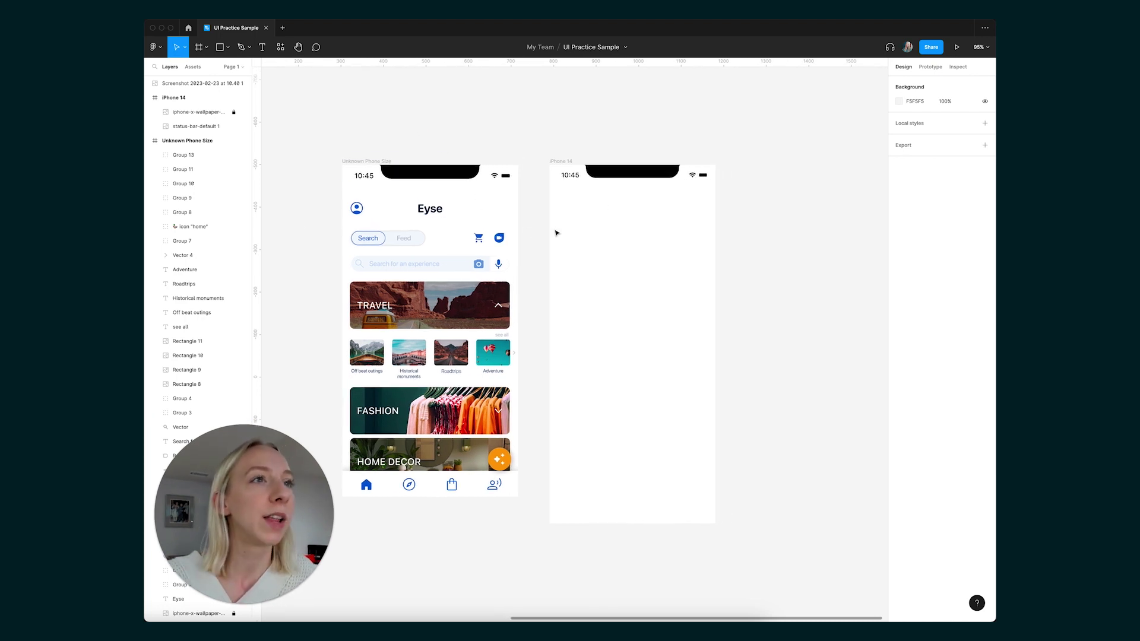
{"action": "left_click", "coordinate": [441, 211]}
{"action": "key", "text": "ctrl+c"}
{"action": "left_click", "coordinate": [562, 161]}
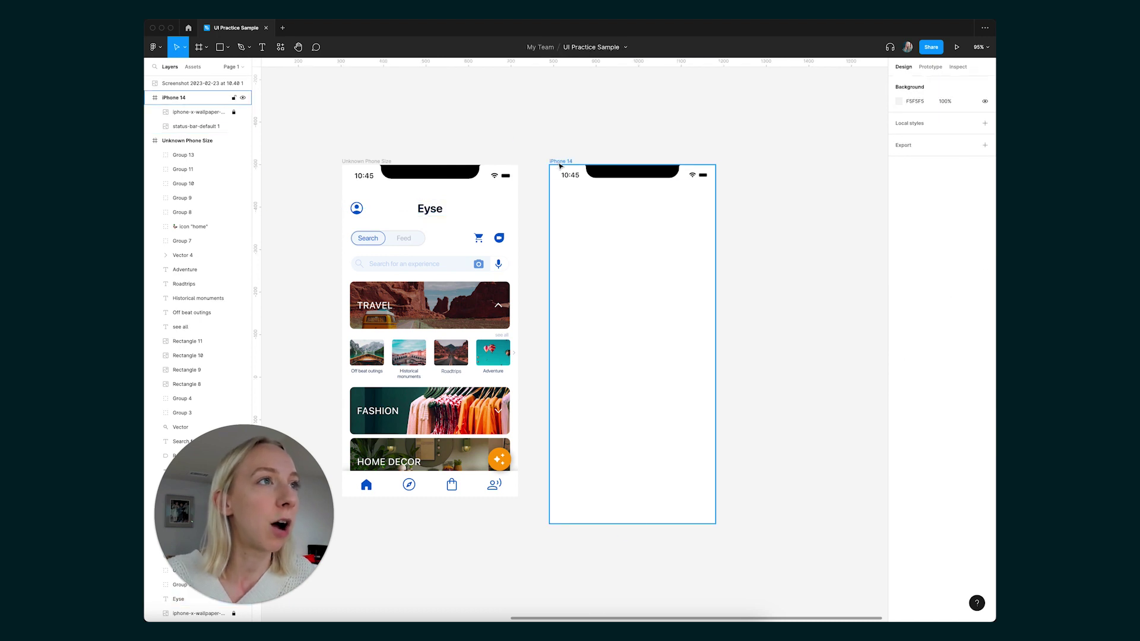
{"action": "key", "text": "ctrl+v"}
{"action": "scroll", "coordinate": [706, 206], "scroll_direction": "up", "scroll_amount": 5}
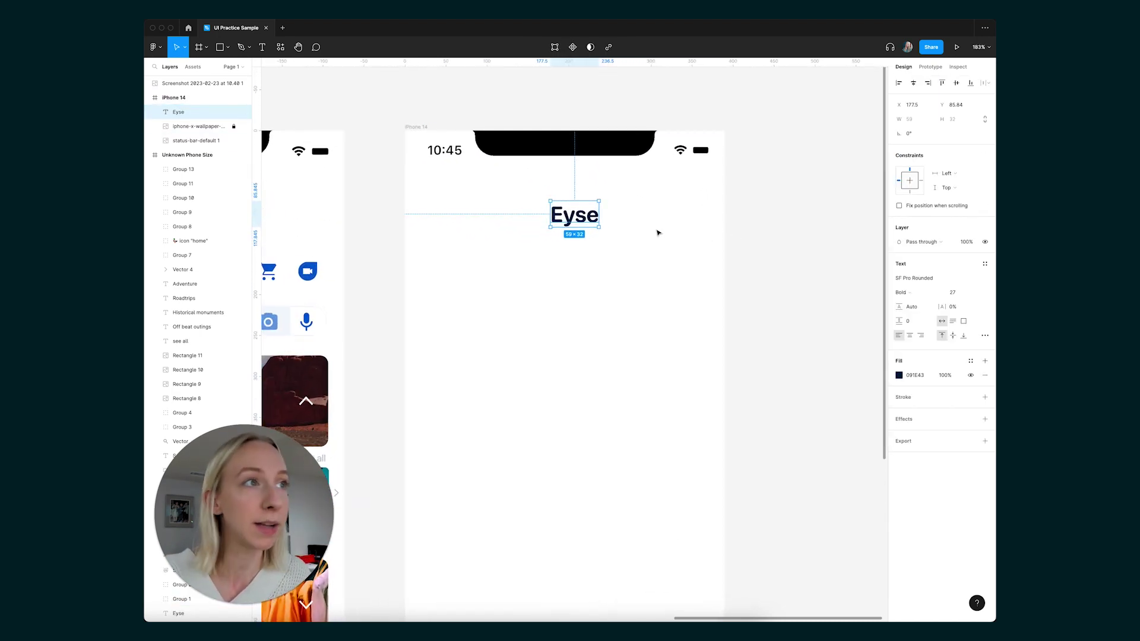
- Set the font of the Eyse title in the iPhone 14 frame to SF Pro
{"action": "scroll", "coordinate": [657, 231], "scroll_direction": "down", "scroll_amount": 3}
{"action": "scroll", "coordinate": [657, 232], "scroll_direction": "up", "scroll_amount": 4}
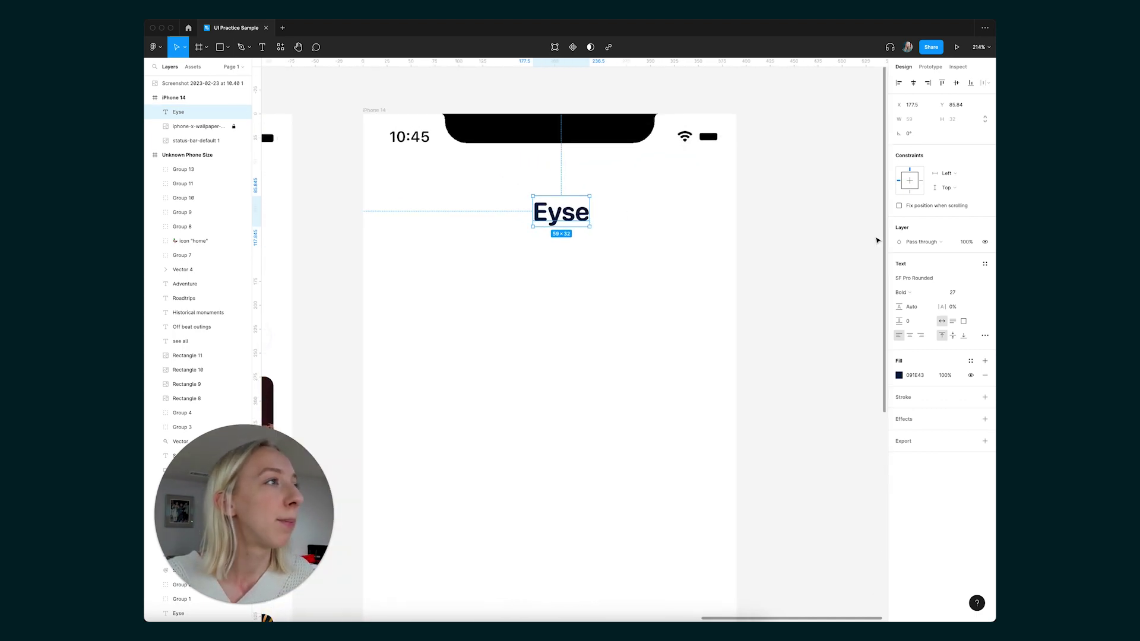
{"action": "scroll", "coordinate": [752, 248], "scroll_direction": "down", "scroll_amount": 4}
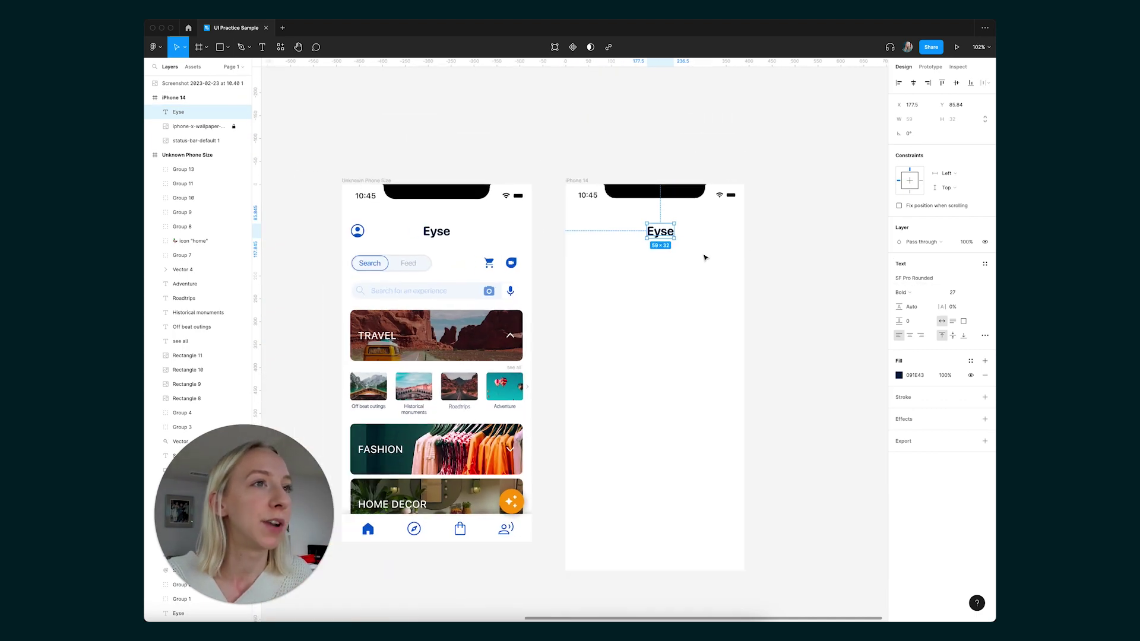
{"action": "left_click", "coordinate": [706, 258]}
{"action": "scroll", "coordinate": [711, 241], "scroll_direction": "up", "scroll_amount": 4}
{"action": "left_click", "coordinate": [618, 231]}
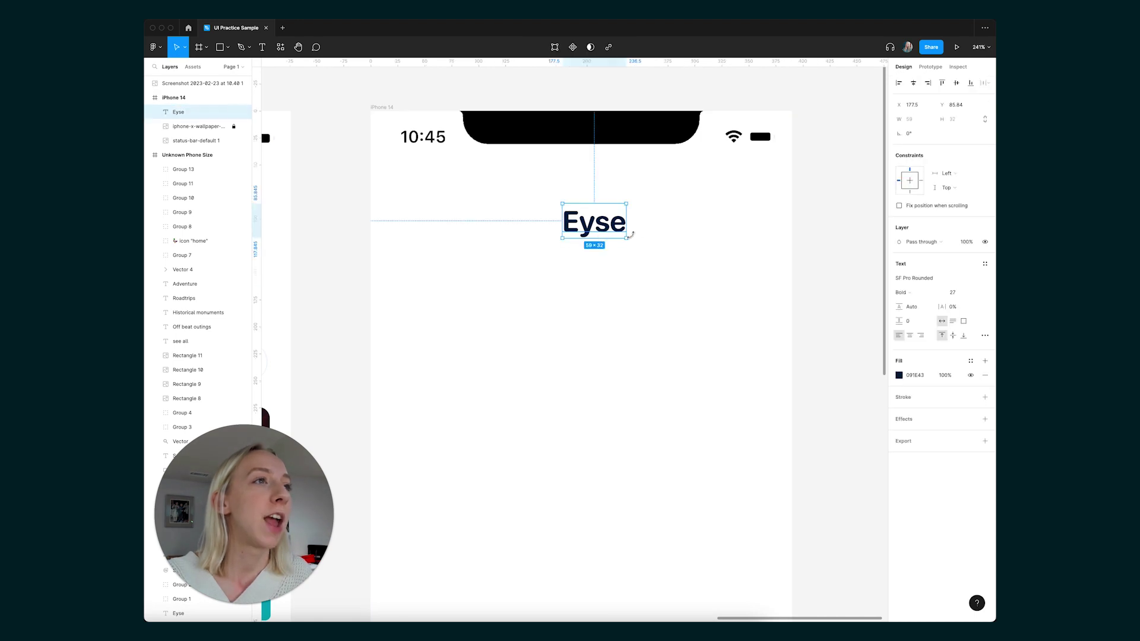
{"action": "scroll", "coordinate": [631, 235], "scroll_direction": "right", "scroll_amount": 2}
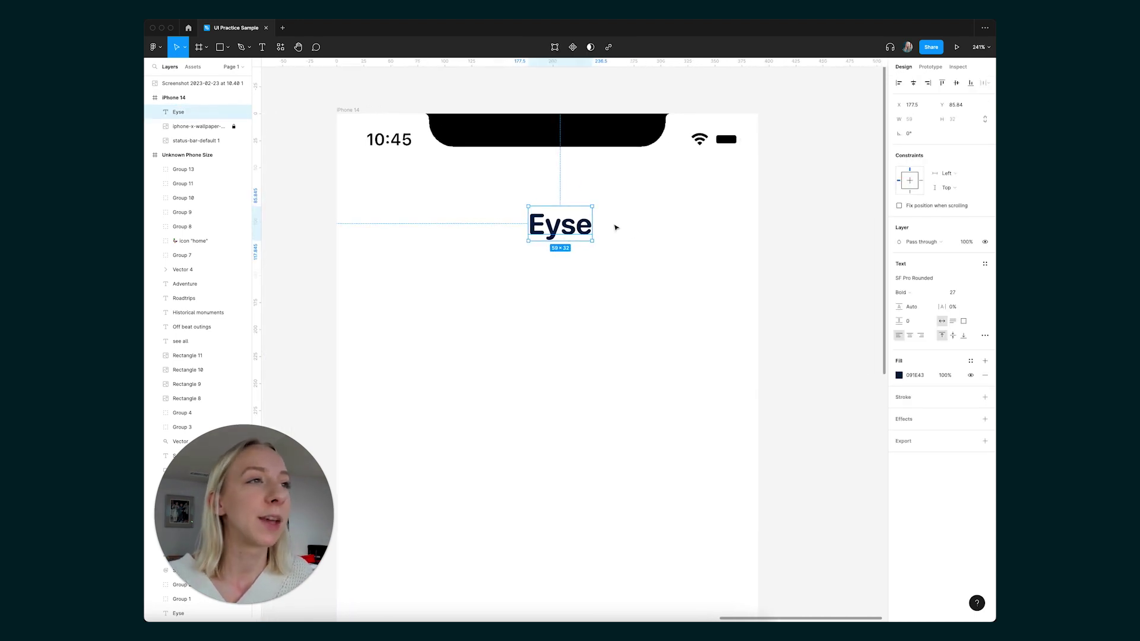
{"action": "left_click", "coordinate": [952, 282]}
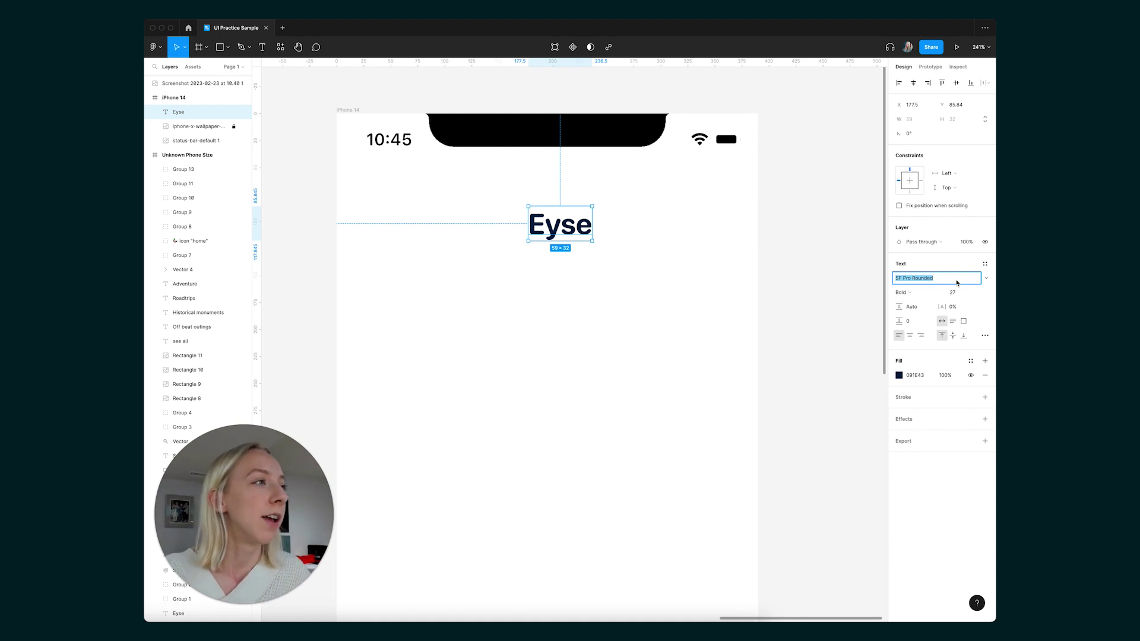
{"action": "type", "text": "SF Pro"}
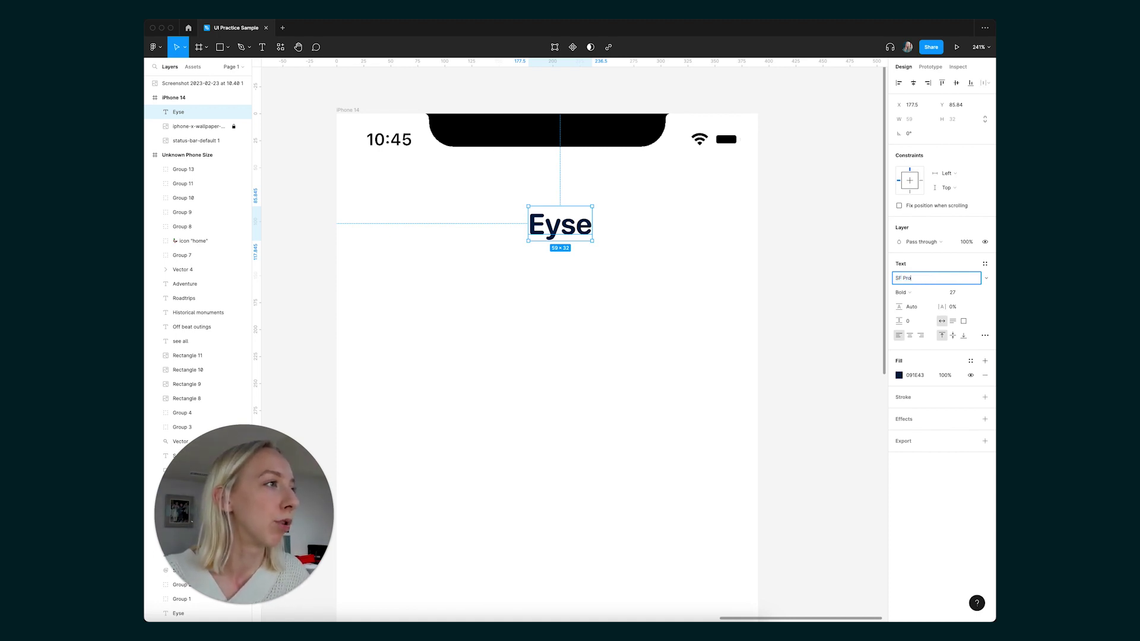
{"action": "key", "text": "Return"}
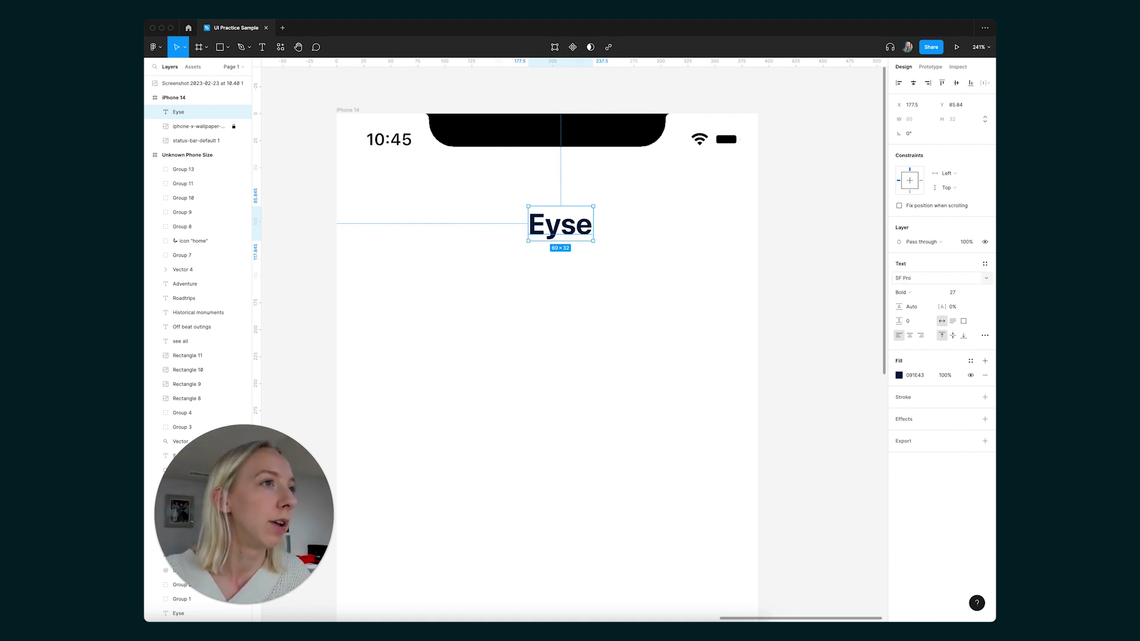
- Center-align the Eyse title's text and align the title to the horizontal center of the iPhone 14 frame
{"action": "left_click", "coordinate": [911, 336]}
{"action": "left_click", "coordinate": [913, 83]}
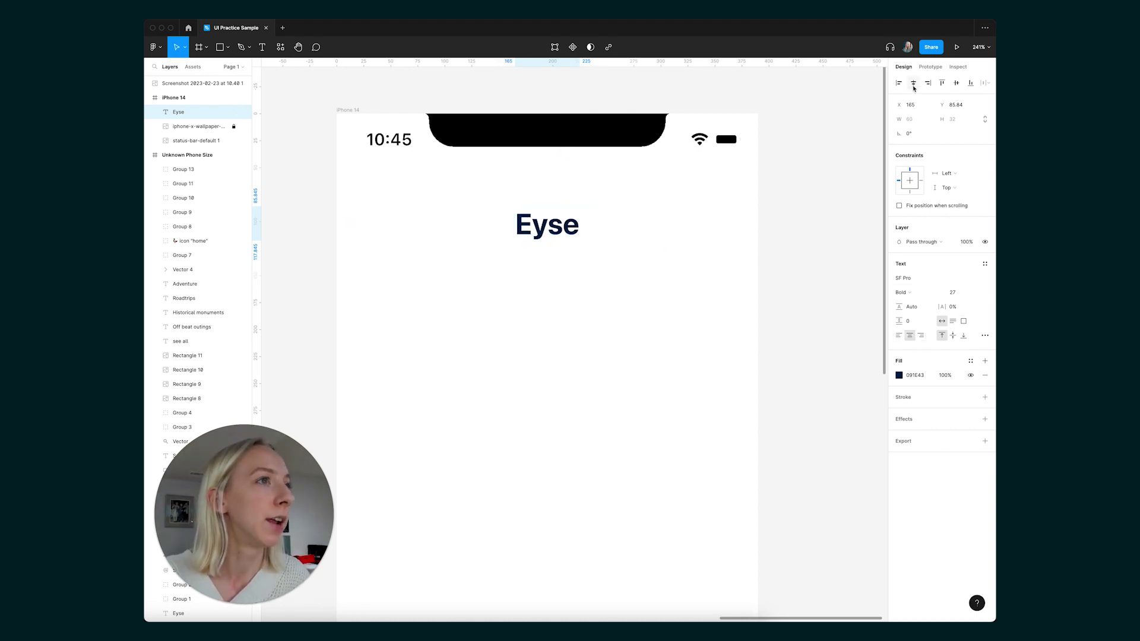
- Change the title text in the iPhone 14 frame to all capitals, EYSE
{"action": "left_click", "coordinate": [679, 216]}
{"action": "scroll", "coordinate": [680, 216], "scroll_direction": "down", "scroll_amount": 5}
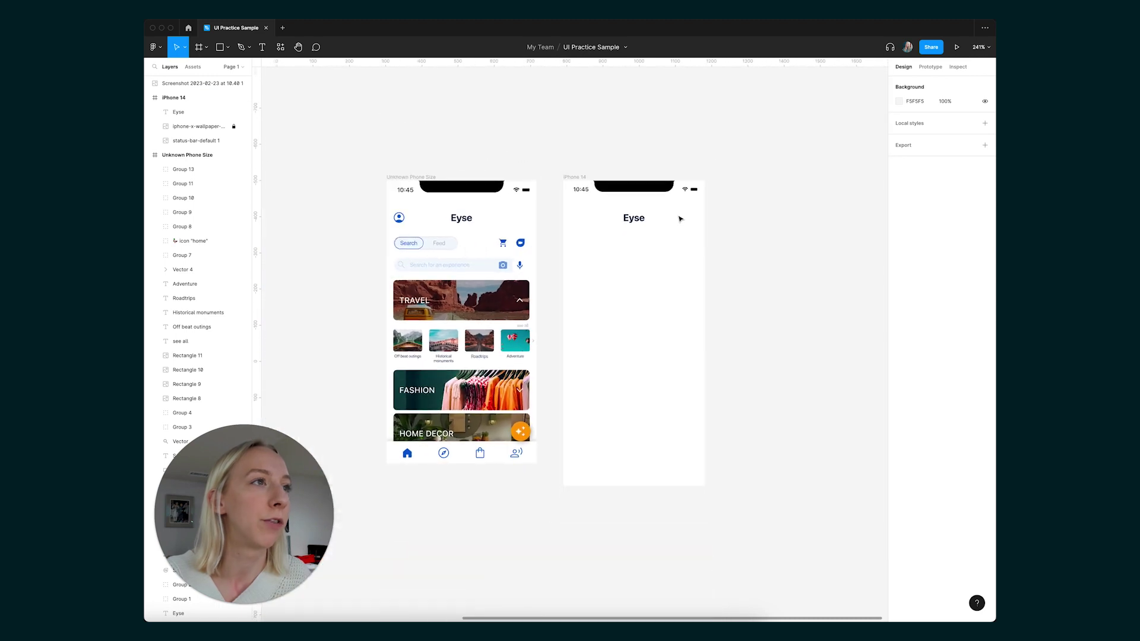
{"action": "scroll", "coordinate": [682, 219], "scroll_direction": "up", "scroll_amount": 2}
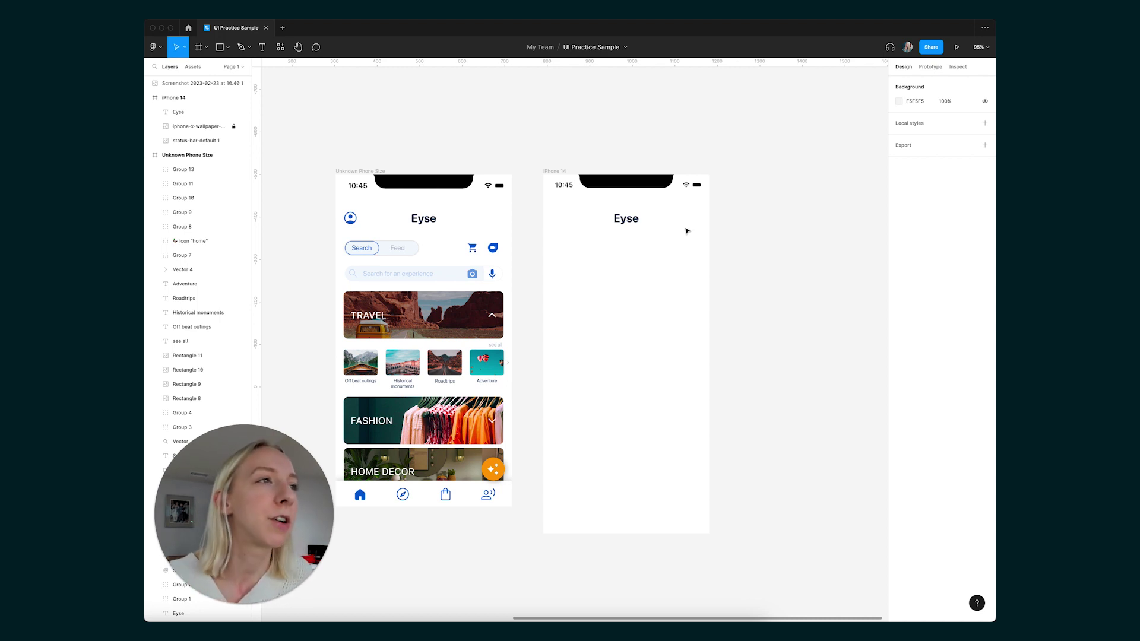
{"action": "scroll", "coordinate": [634, 247], "scroll_direction": "up", "scroll_amount": 4}
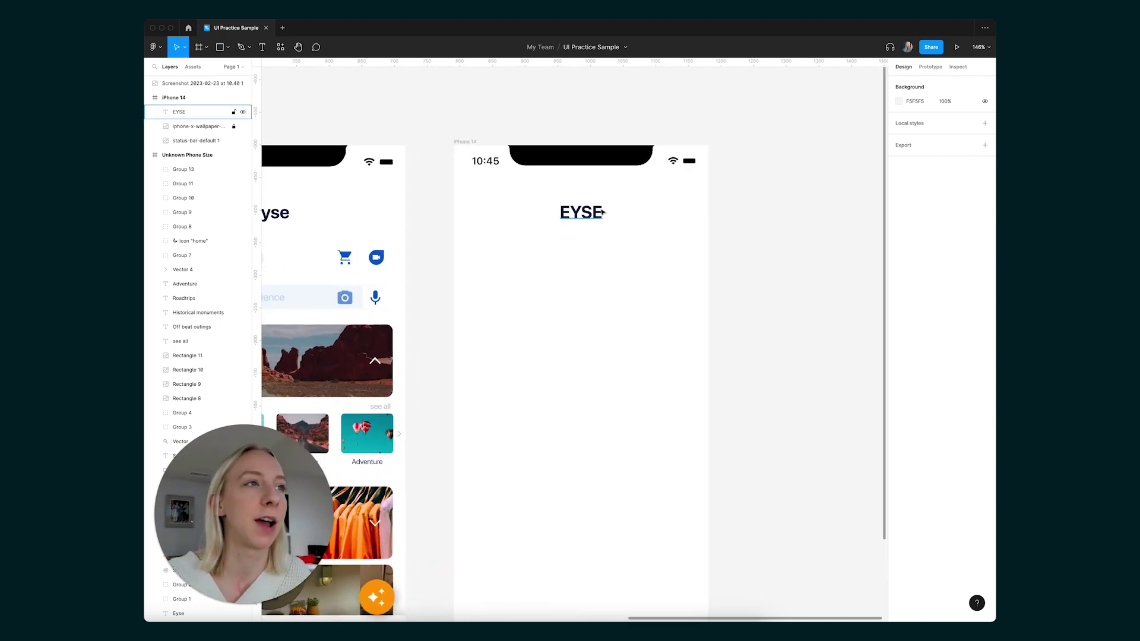
{"action": "scroll", "coordinate": [628, 217], "scroll_direction": "down", "scroll_amount": 4}
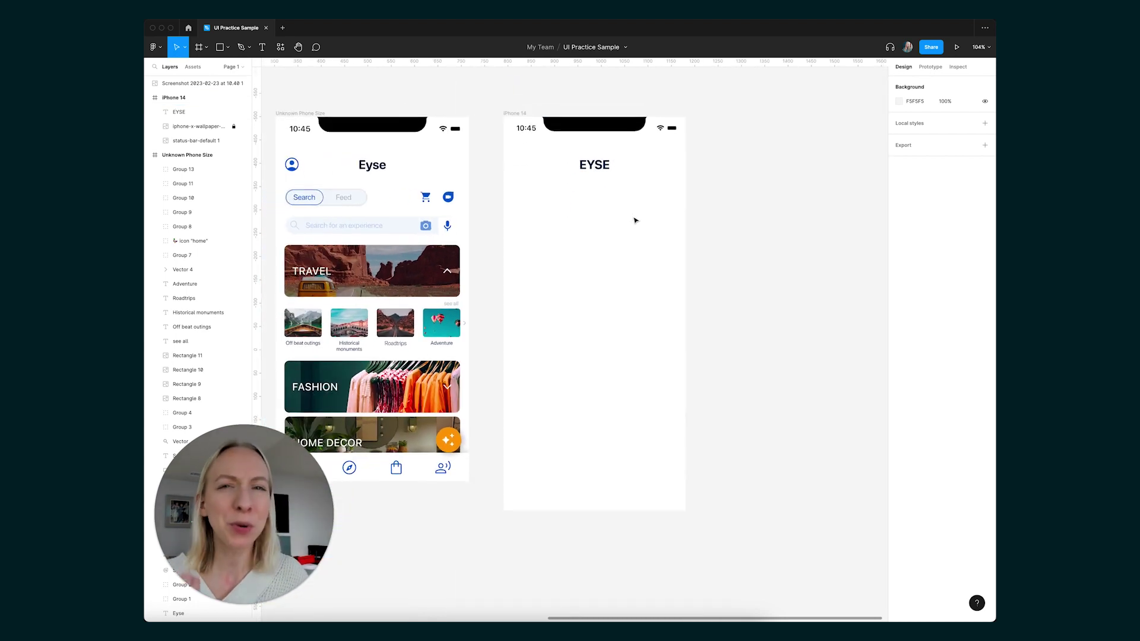
- Copy the blue profile icon from the Unknown Phone Size frame into the iPhone 14 frame
{"action": "scroll", "coordinate": [634, 220], "scroll_direction": "up", "scroll_amount": 2}
{"action": "scroll", "coordinate": [634, 219], "scroll_direction": "left", "scroll_amount": 2}
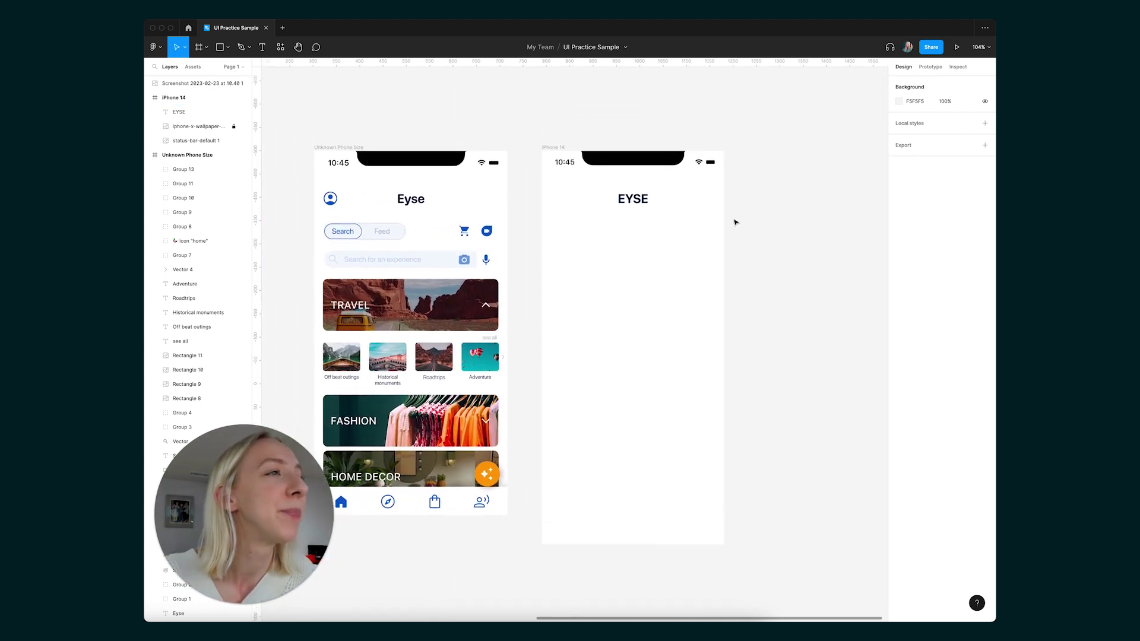
{"action": "left_click", "coordinate": [330, 200]}
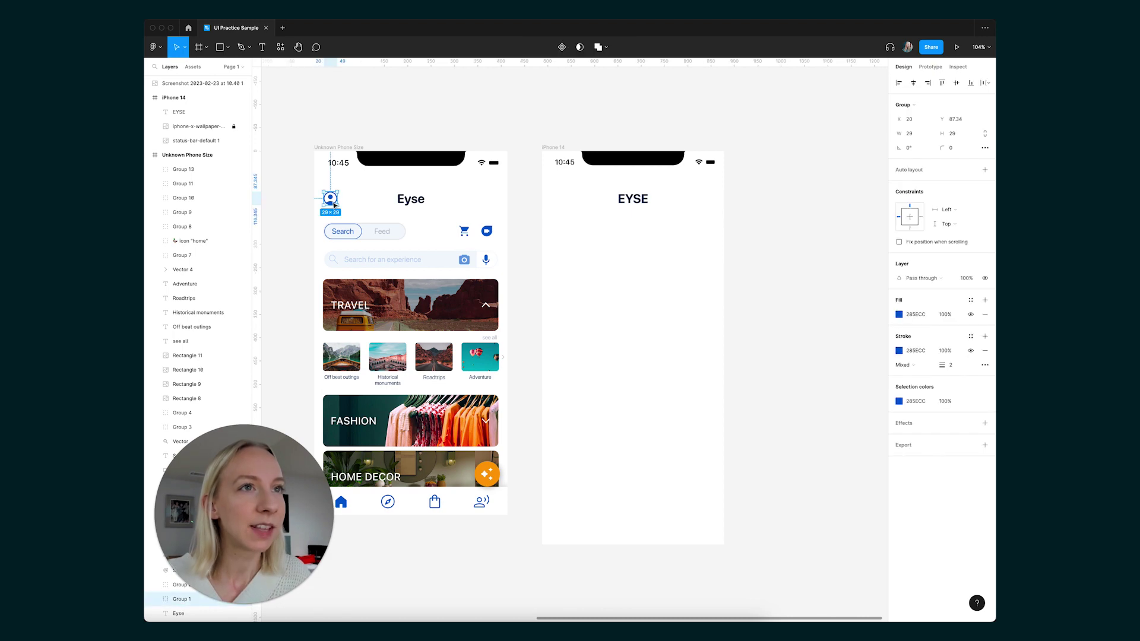
{"action": "key", "text": "super+c"}
{"action": "left_click", "coordinate": [560, 145]}
{"action": "left_click", "coordinate": [559, 147]}
{"action": "key", "text": "super+v"}
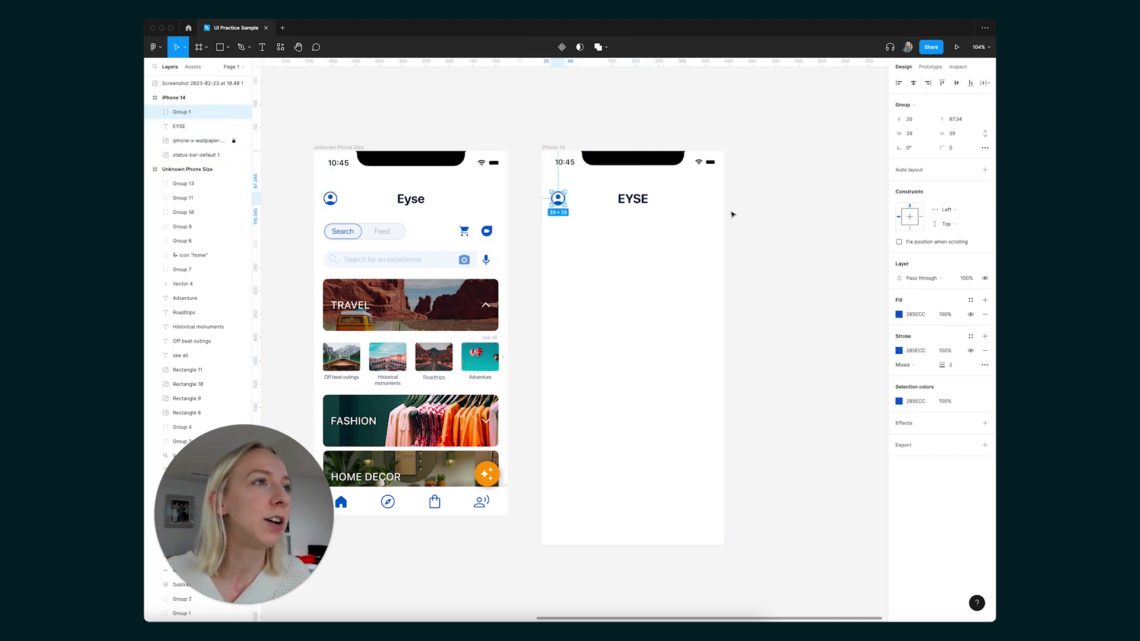
{"action": "left_click", "coordinate": [732, 214]}
- Measure the profile icon's distances to the edges of the iPhone 14 frame
{"action": "scroll", "coordinate": [638, 216], "scroll_direction": "up", "scroll_amount": 5}
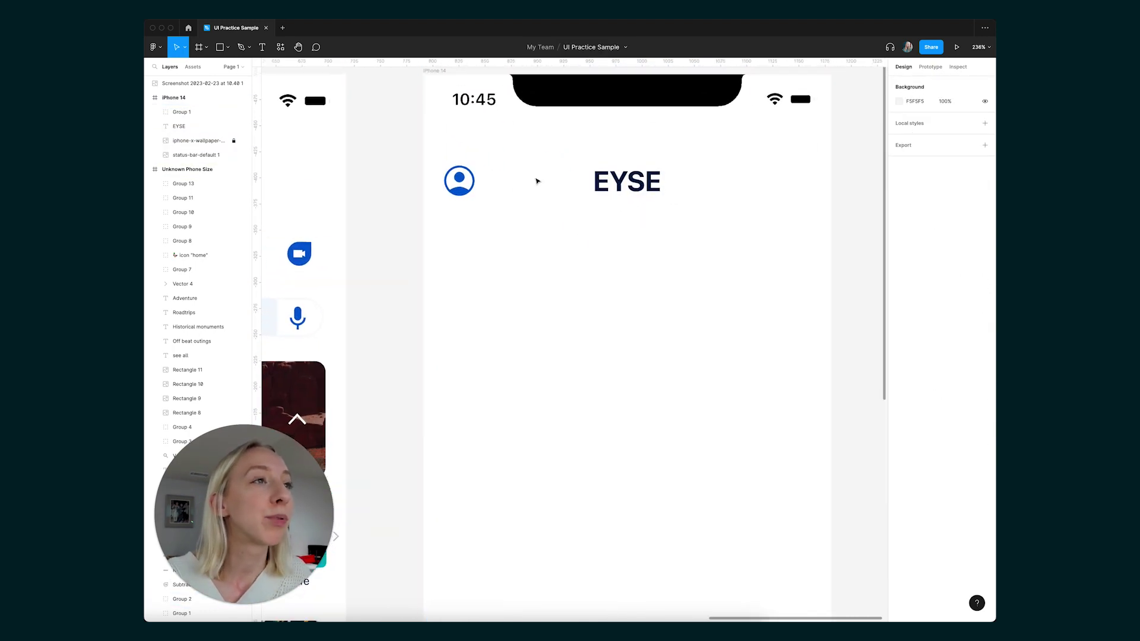
{"action": "scroll", "coordinate": [537, 180], "scroll_direction": "down", "scroll_amount": 4}
{"action": "scroll", "coordinate": [577, 180], "scroll_direction": "down", "scroll_amount": 3}
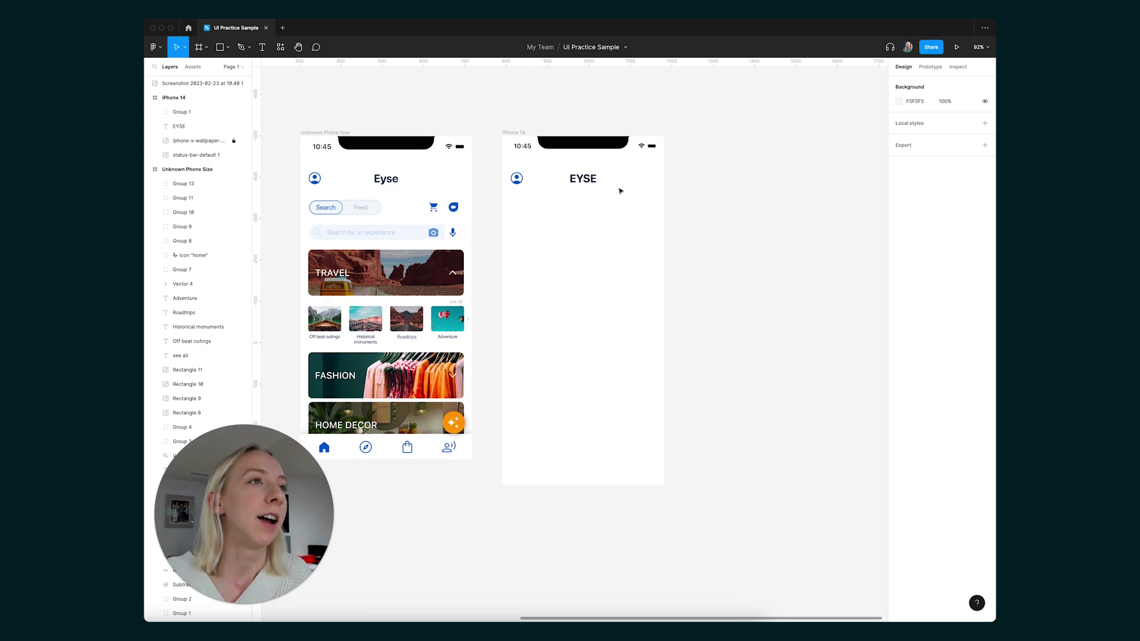
{"action": "scroll", "coordinate": [539, 181], "scroll_direction": "up", "scroll_amount": 5}
{"action": "left_click", "coordinate": [484, 179]}
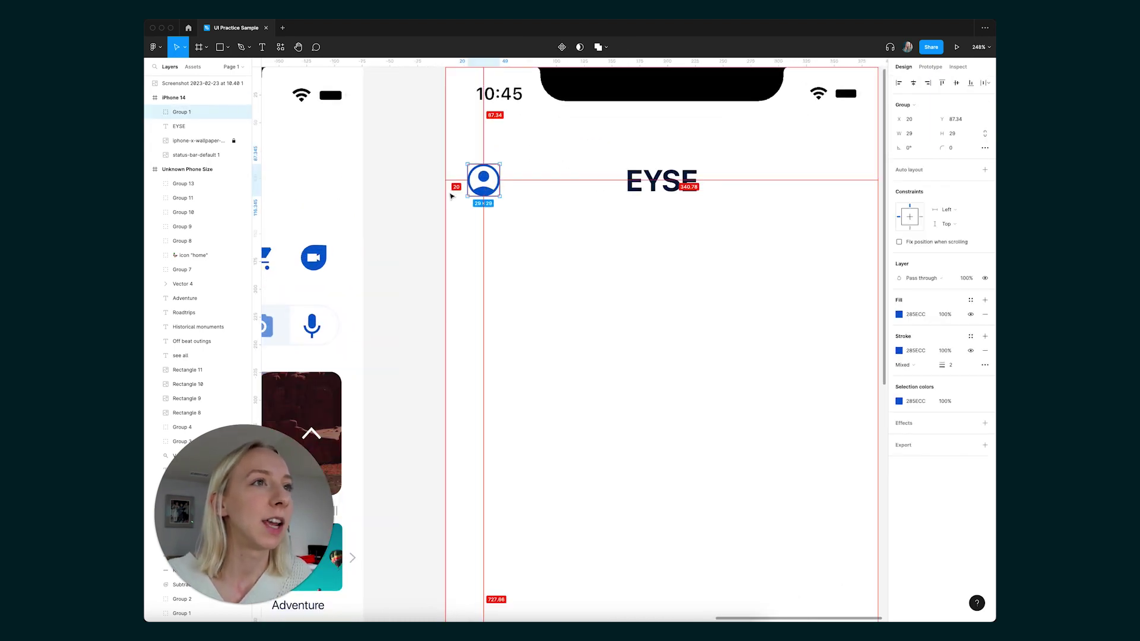
{"action": "scroll", "coordinate": [456, 195], "scroll_direction": "down", "scroll_amount": 4}
{"action": "key", "text": "alt"}
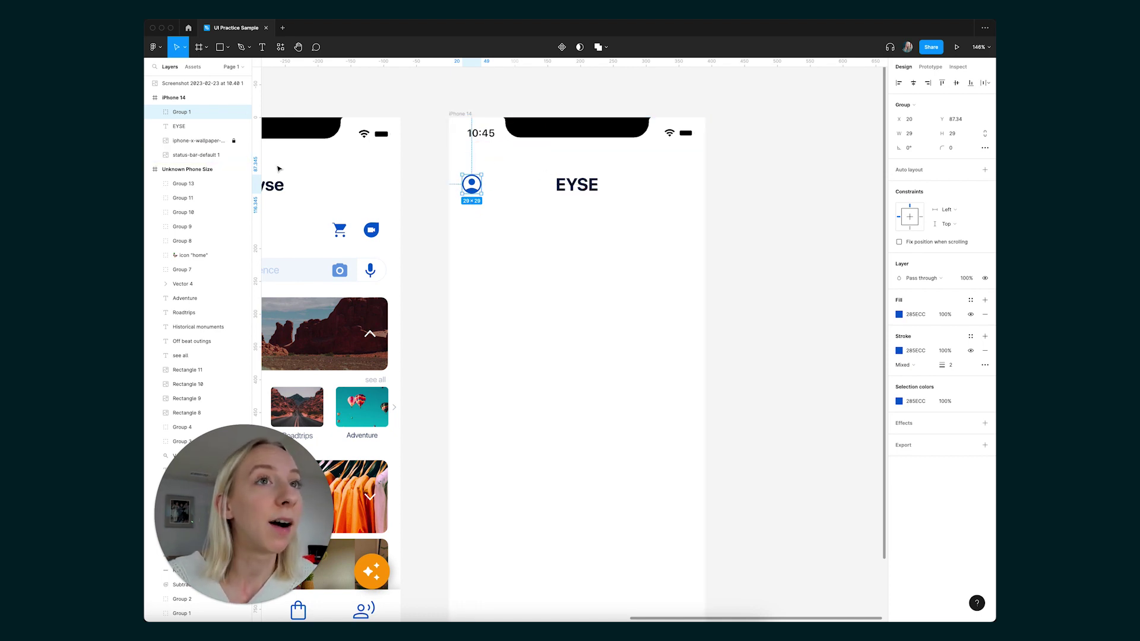
- Try out vertical guides marking the side margins of the iPhone 14 frame, and remove them
{"action": "left_click_drag", "start_coordinate": [257, 168], "coordinate": [462, 169]}
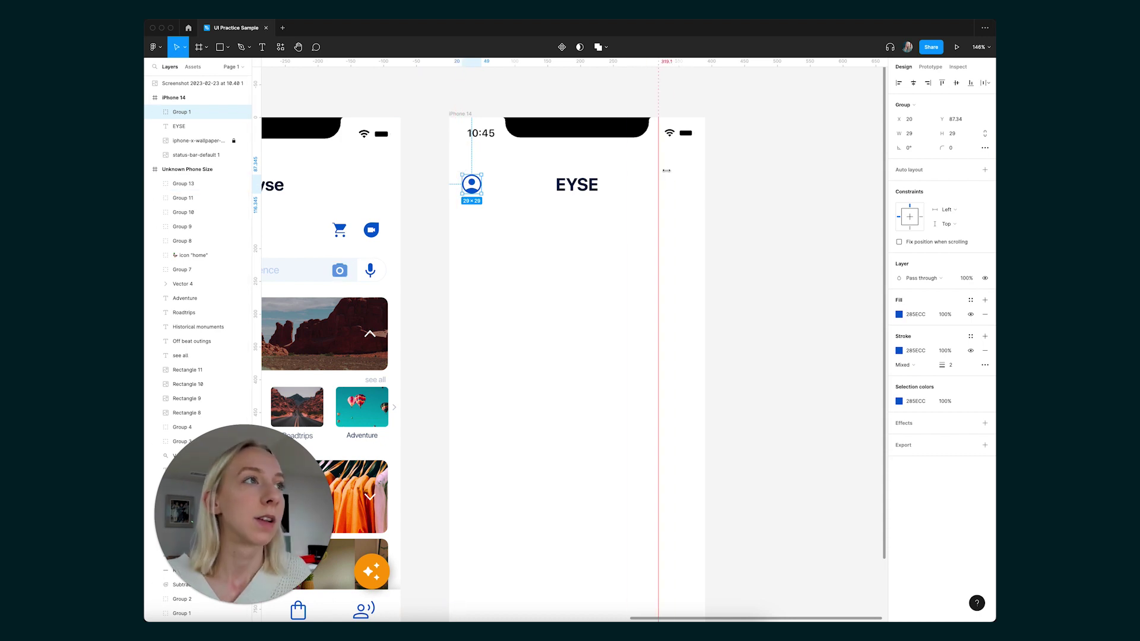
{"action": "left_click_drag", "start_coordinate": [667, 170], "coordinate": [688, 174]}
{"action": "key", "text": "super+z"}
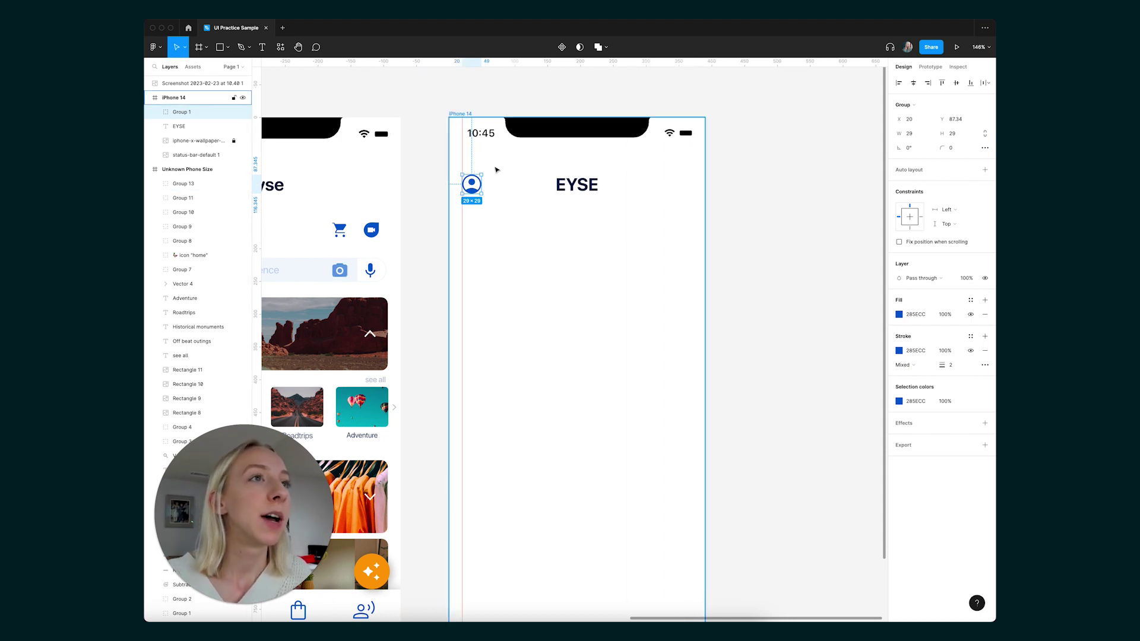
{"action": "left_click", "coordinate": [462, 161]}
{"action": "key", "text": "BackSpace"}
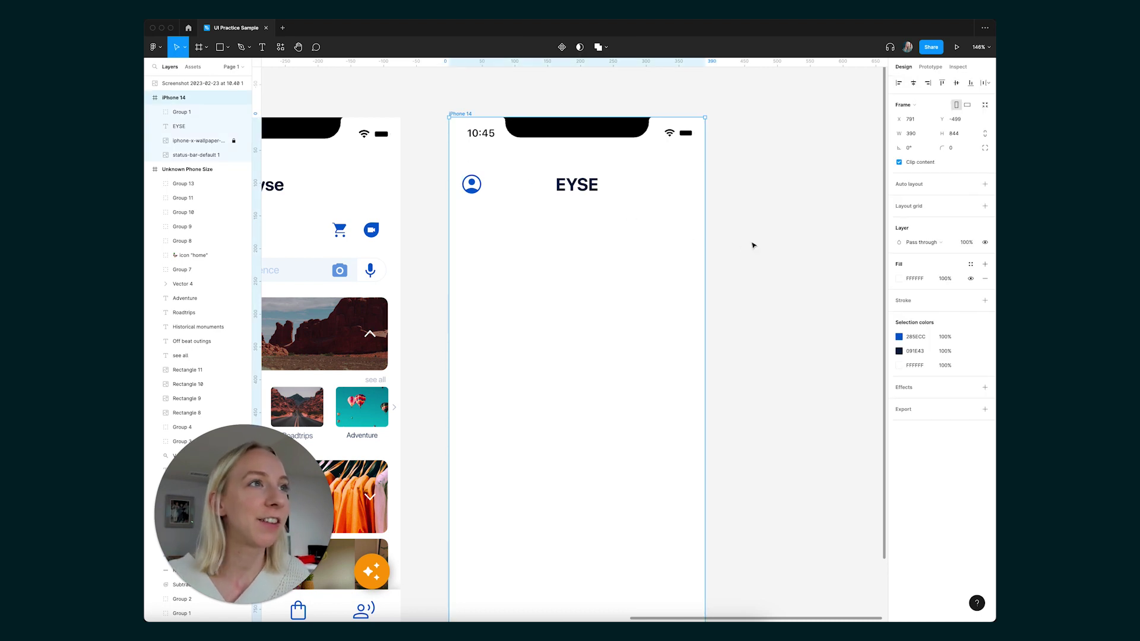
- Copy the complete Search/Feed toggle from the Unknown Phone Size frame into the iPhone 14 frame
{"action": "left_click", "coordinate": [754, 245]}
{"action": "scroll", "coordinate": [553, 206], "scroll_direction": "down", "scroll_amount": 5}
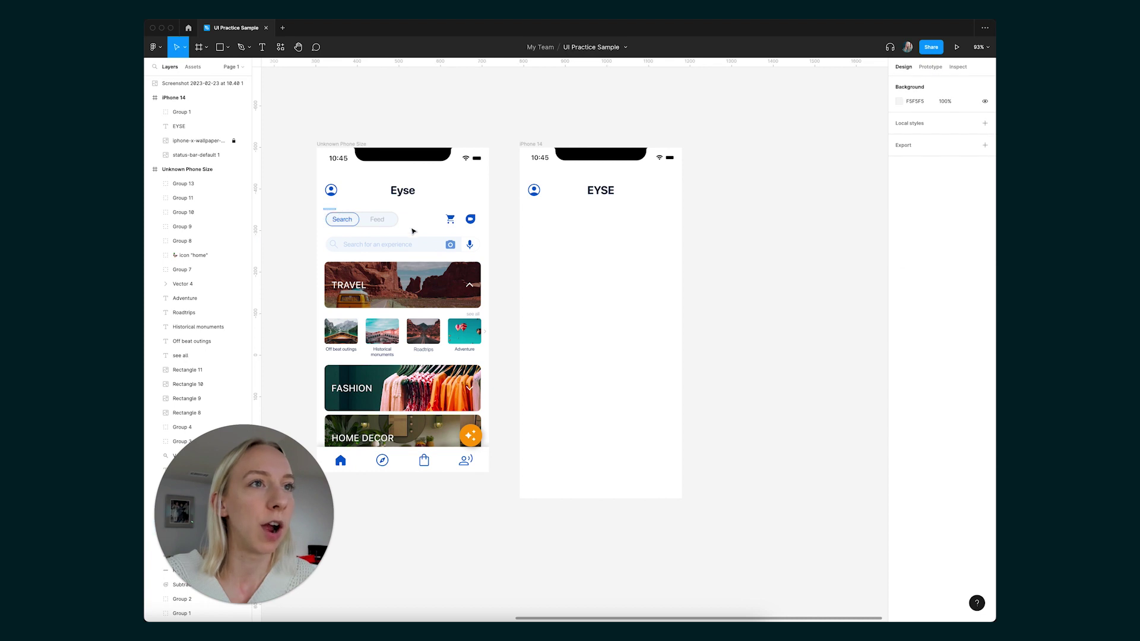
{"action": "left_click", "coordinate": [349, 212], "text": "shift"}
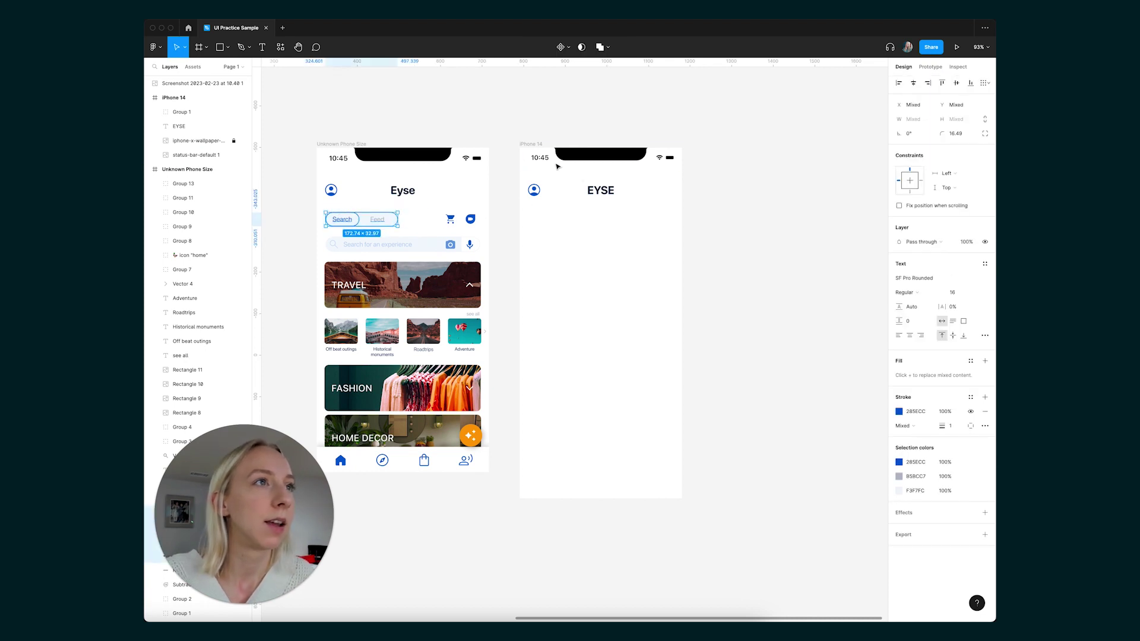
{"action": "left_click", "coordinate": [533, 144]}
{"action": "key", "text": "super+v"}
{"action": "left_click", "coordinate": [721, 254]}
- Set the drop shadow of the copied toggle's background to X and Y offsets of 2, blur 20 and 10% opacity
{"action": "scroll", "coordinate": [598, 197], "scroll_direction": "up", "scroll_amount": 6}
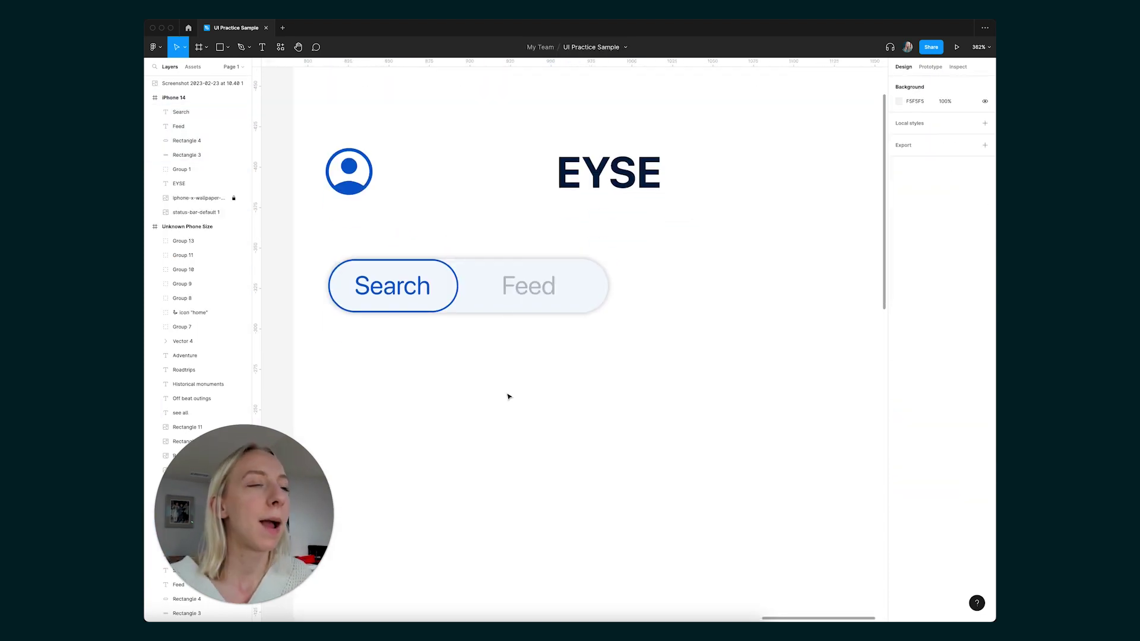
{"action": "left_click", "coordinate": [479, 273]}
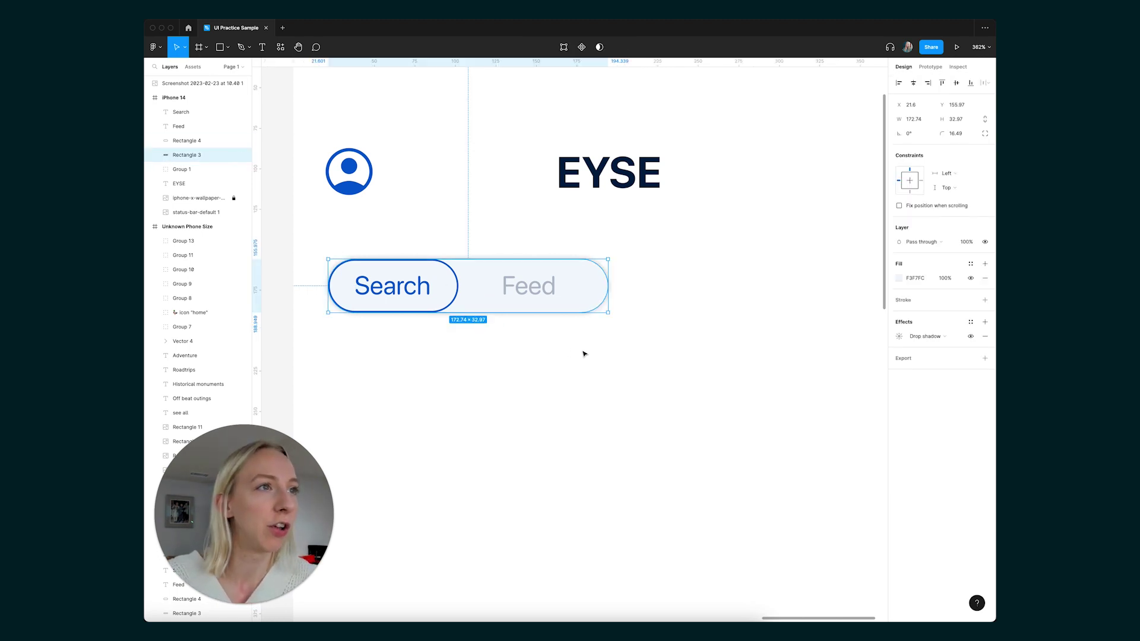
{"action": "left_click", "coordinate": [899, 337]}
{"action": "left_click", "coordinate": [829, 387]}
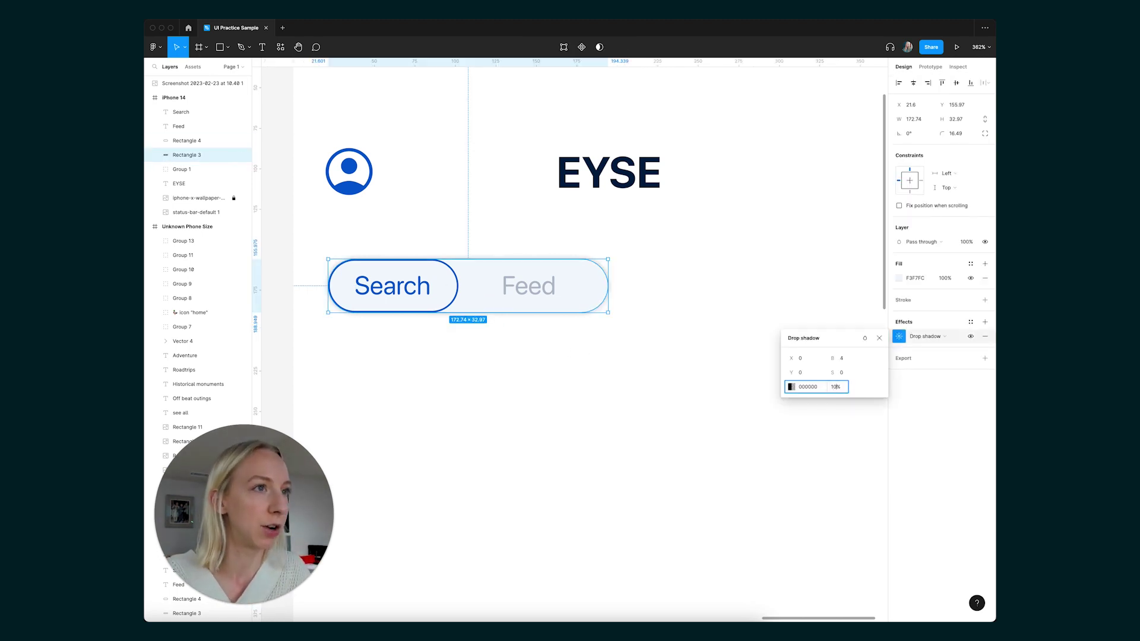
{"action": "key", "text": "Return"}
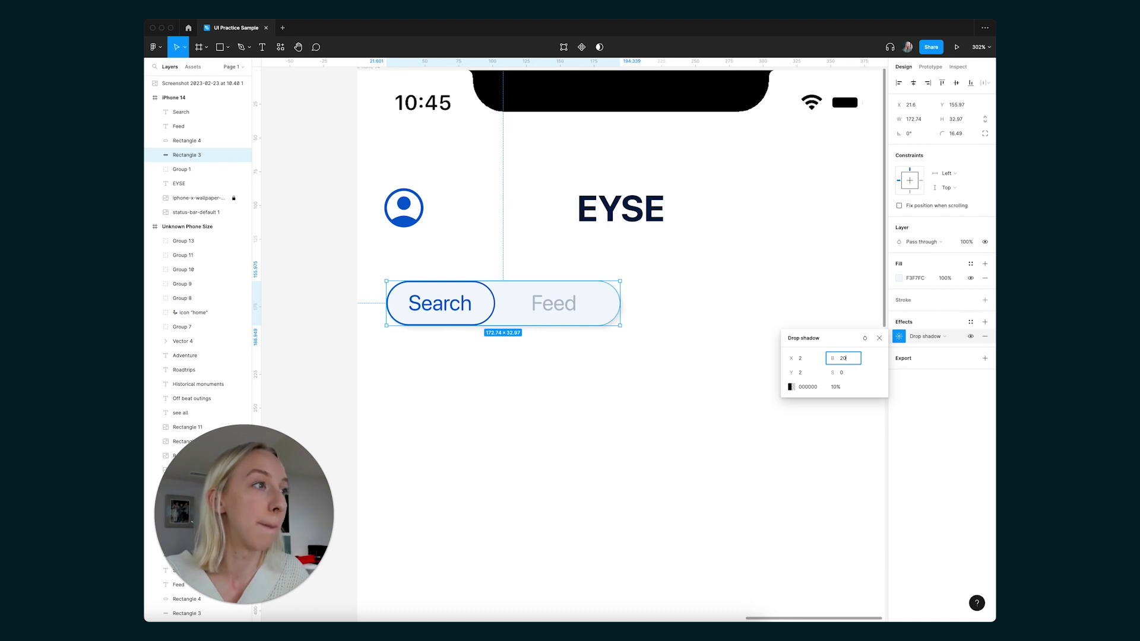
{"action": "key", "text": "Return"}
{"action": "left_click", "coordinate": [880, 338]}
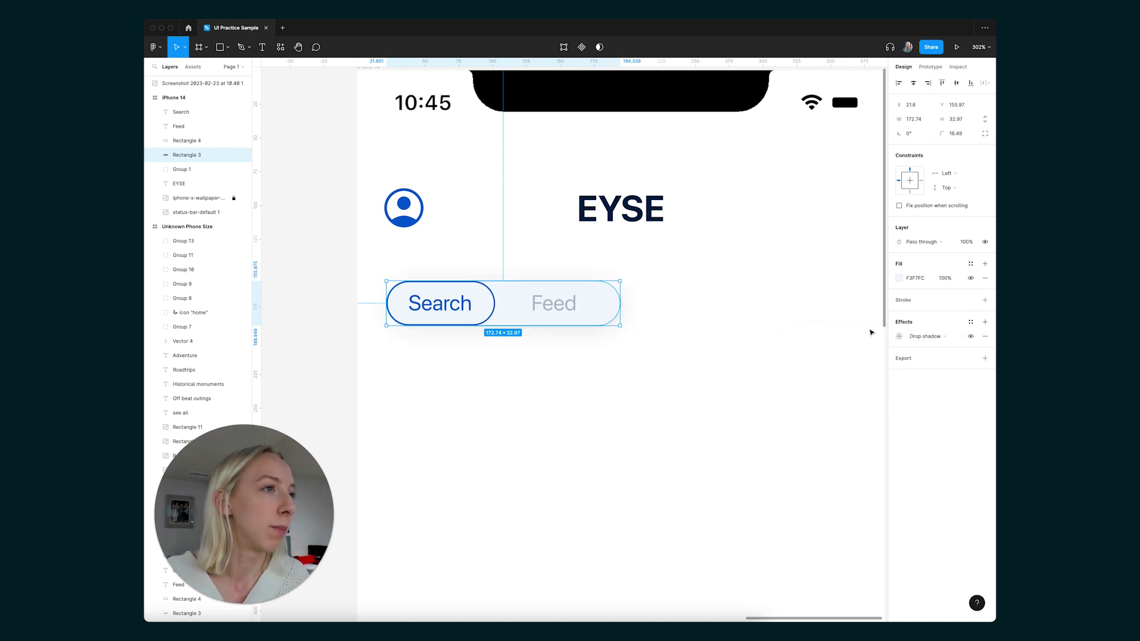
{"action": "left_click", "coordinate": [812, 293]}
- Change the fill of the Search/Feed toggle's background in the iPhone 14 frame to white, FFFFFF
{"action": "scroll", "coordinate": [706, 363], "scroll_direction": "down", "scroll_amount": 5}
{"action": "scroll", "coordinate": [709, 364], "scroll_direction": "right", "scroll_amount": 3}
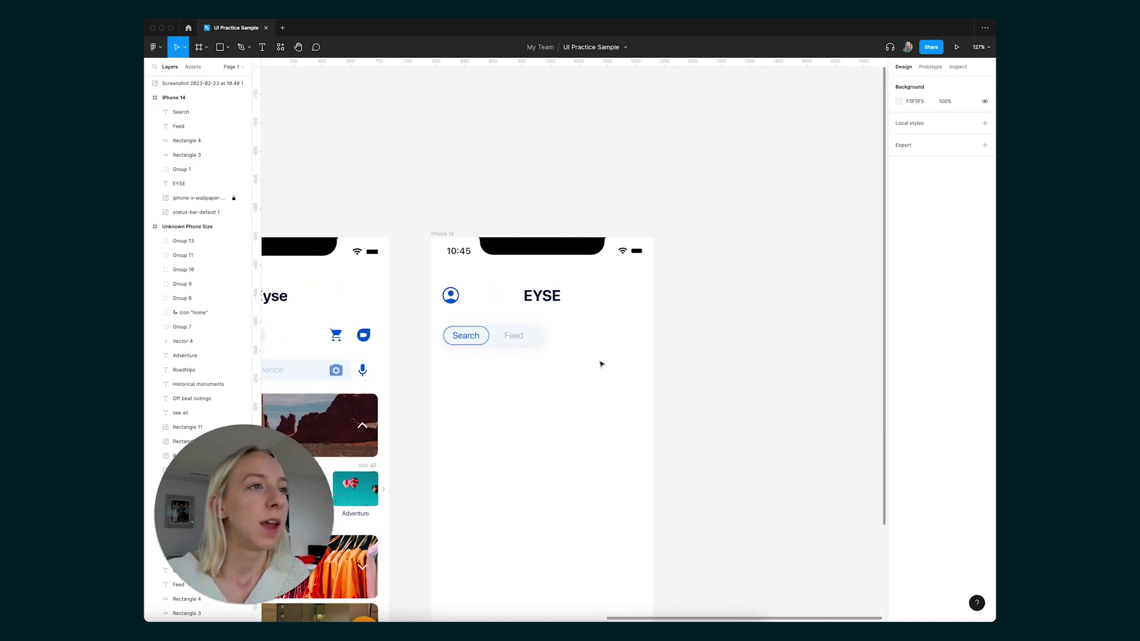
{"action": "scroll", "coordinate": [651, 364], "scroll_direction": "up", "scroll_amount": 10}
{"action": "left_click", "coordinate": [538, 294]}
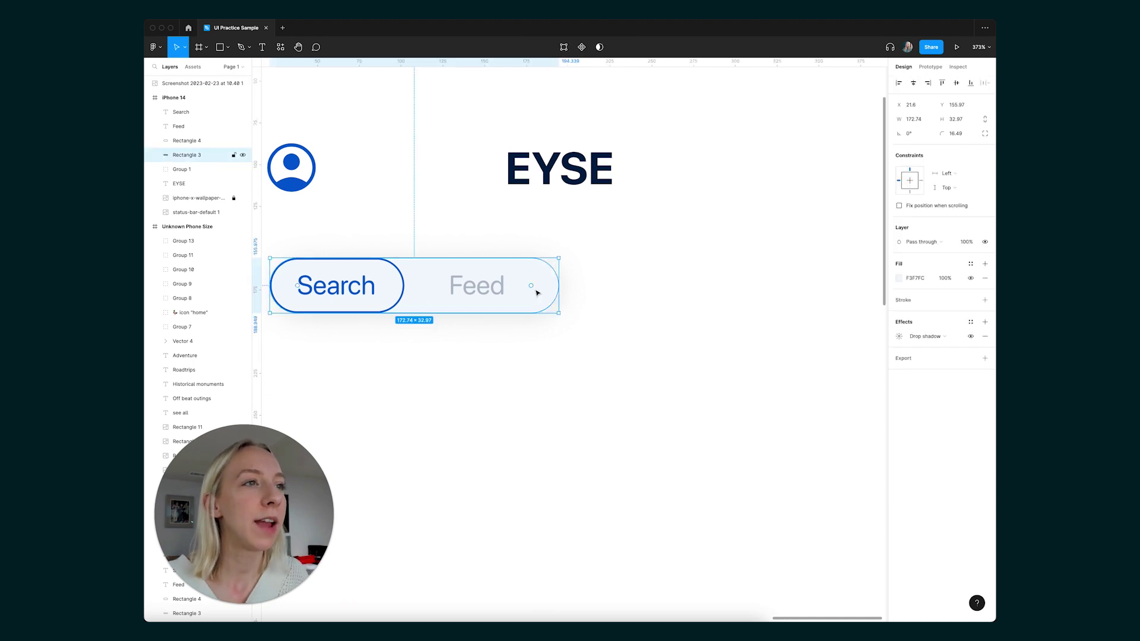
{"action": "scroll", "coordinate": [542, 287], "scroll_direction": "down", "scroll_amount": 3, "text": "ctrl"}
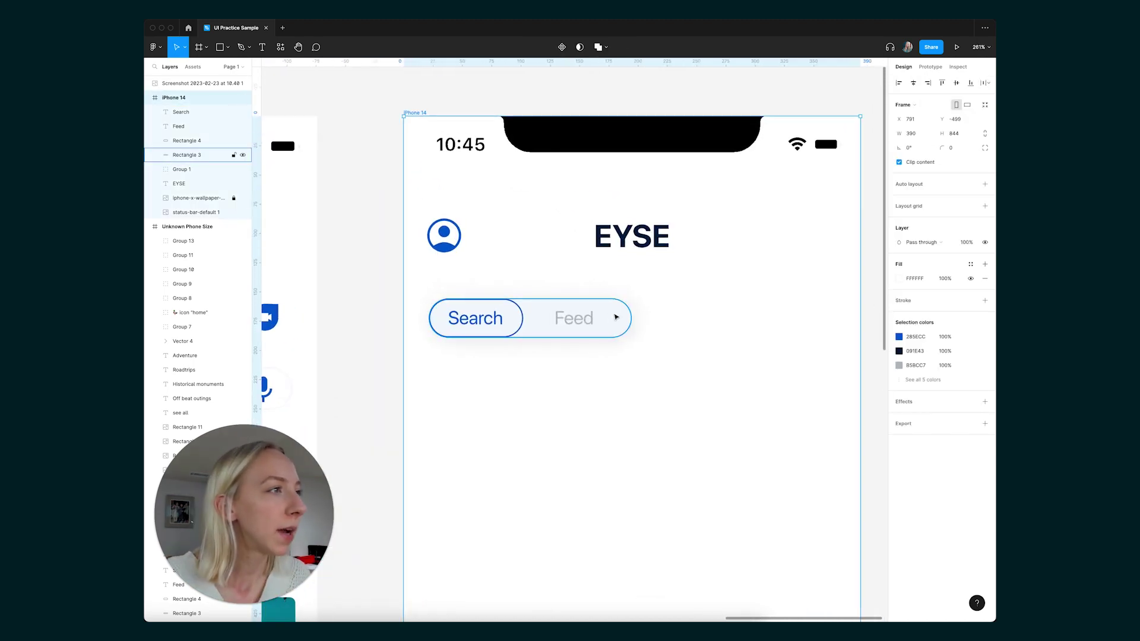
{"action": "left_click", "coordinate": [616, 315]}
{"action": "left_click", "coordinate": [898, 280]}
{"action": "left_click_drag", "start_coordinate": [812, 312], "coordinate": [692, 247]}
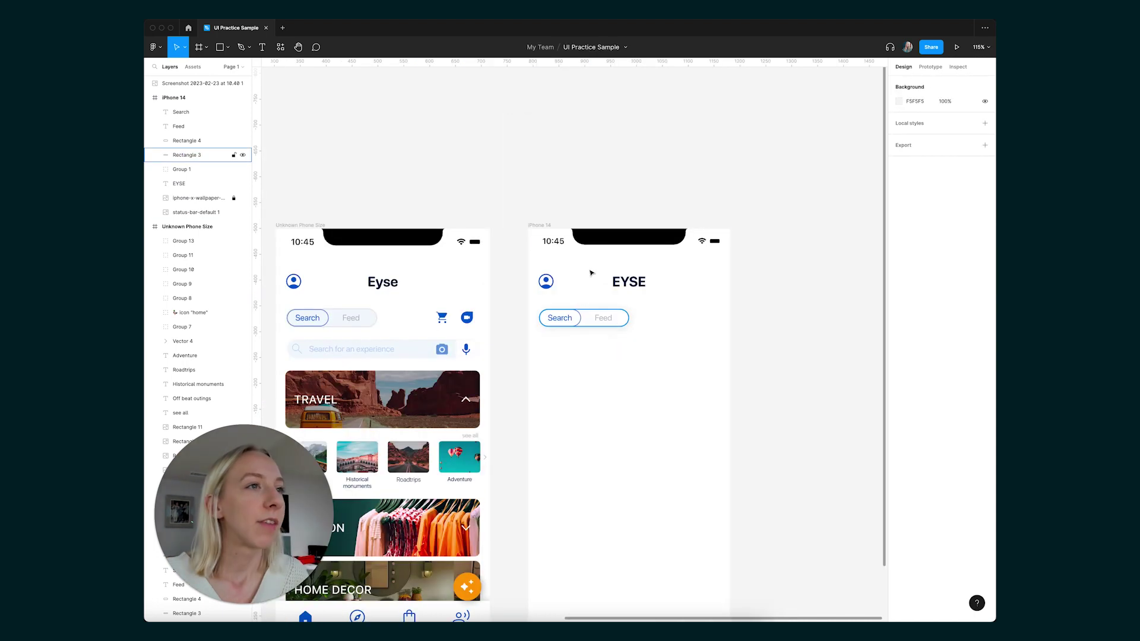
- Set the iPhone 14 frame's background fill to the very light grey F9F9F9
{"action": "left_click", "coordinate": [591, 273]}
{"action": "scroll", "coordinate": [514, 229], "scroll_direction": "down", "scroll_amount": 2}
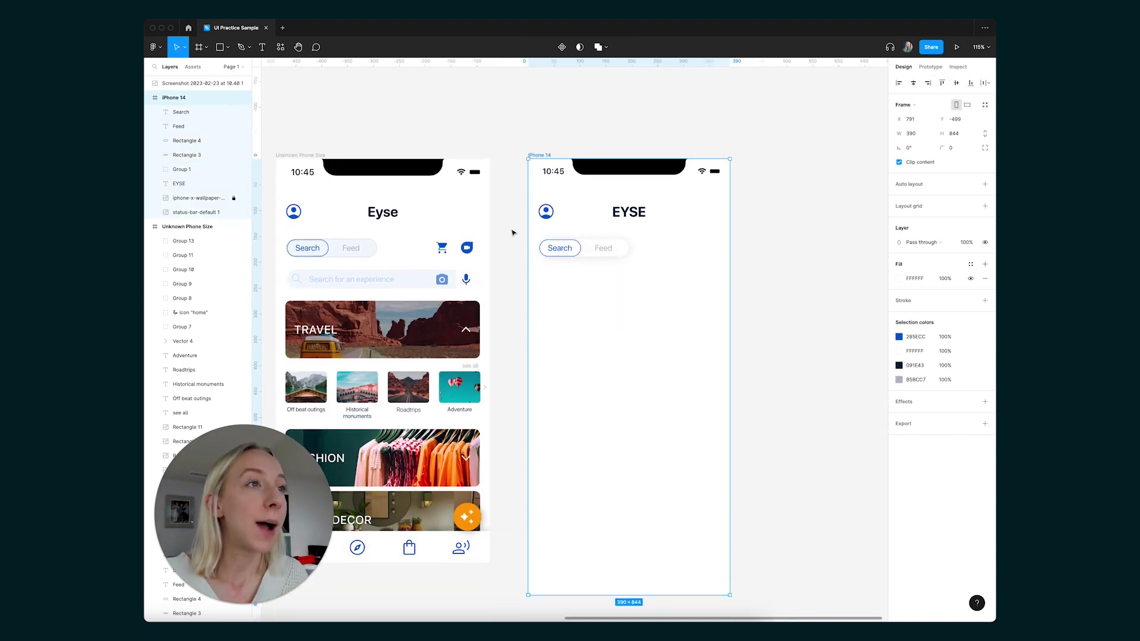
{"action": "scroll", "coordinate": [599, 467], "scroll_direction": "right", "scroll_amount": 2}
{"action": "scroll", "coordinate": [580, 481], "scroll_direction": "left", "scroll_amount": 2}
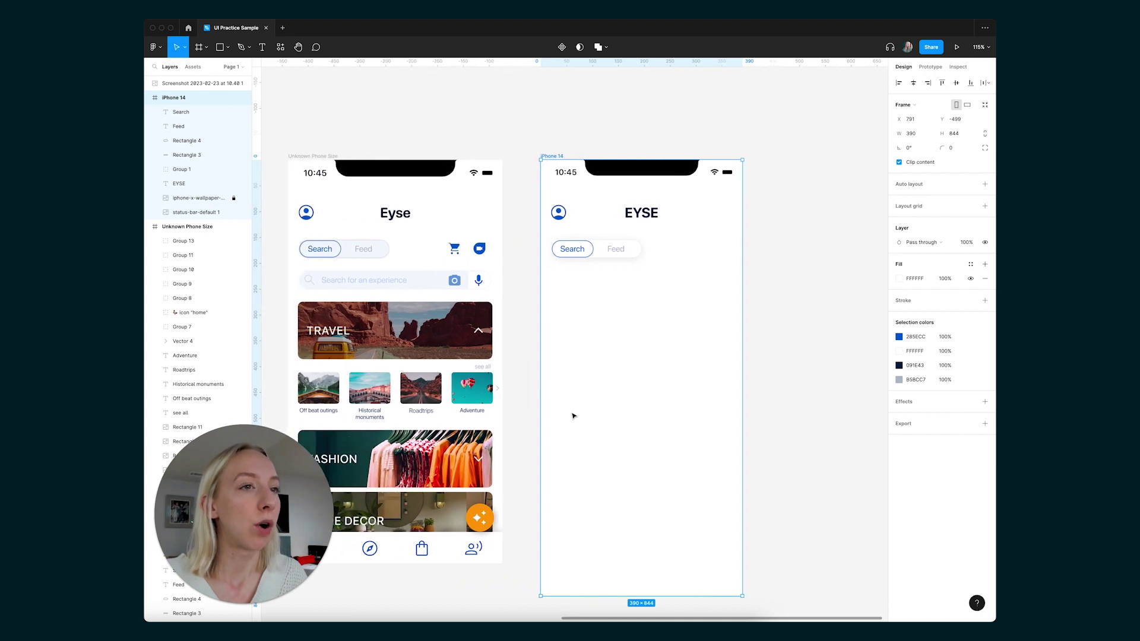
{"action": "left_click", "coordinate": [902, 279]}
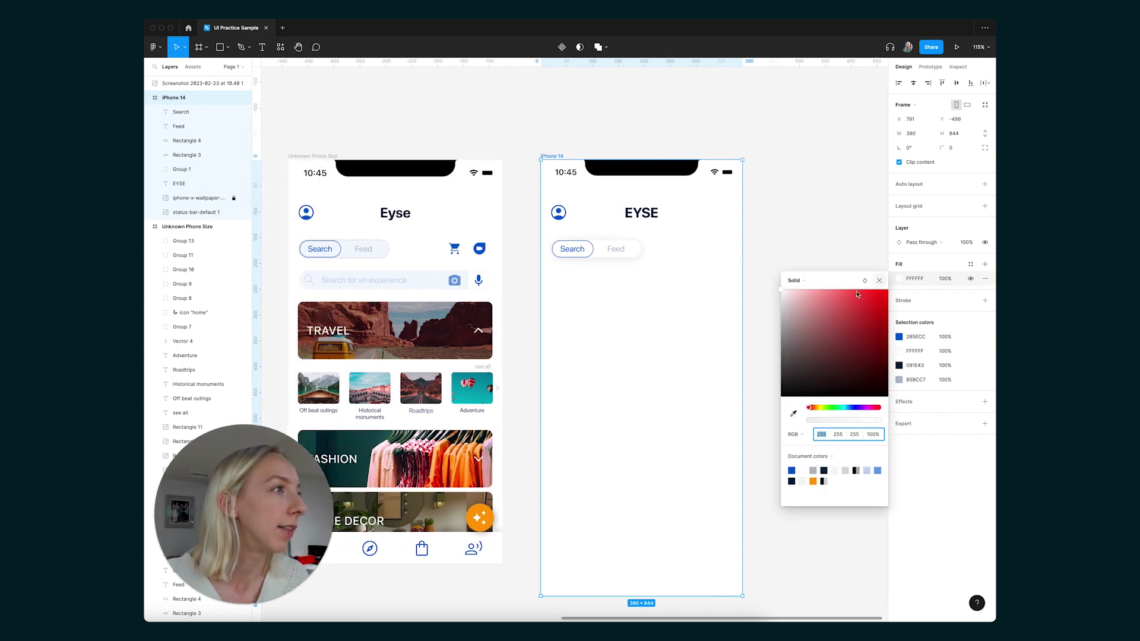
{"action": "left_click_drag", "start_coordinate": [783, 292], "coordinate": [778, 295]}
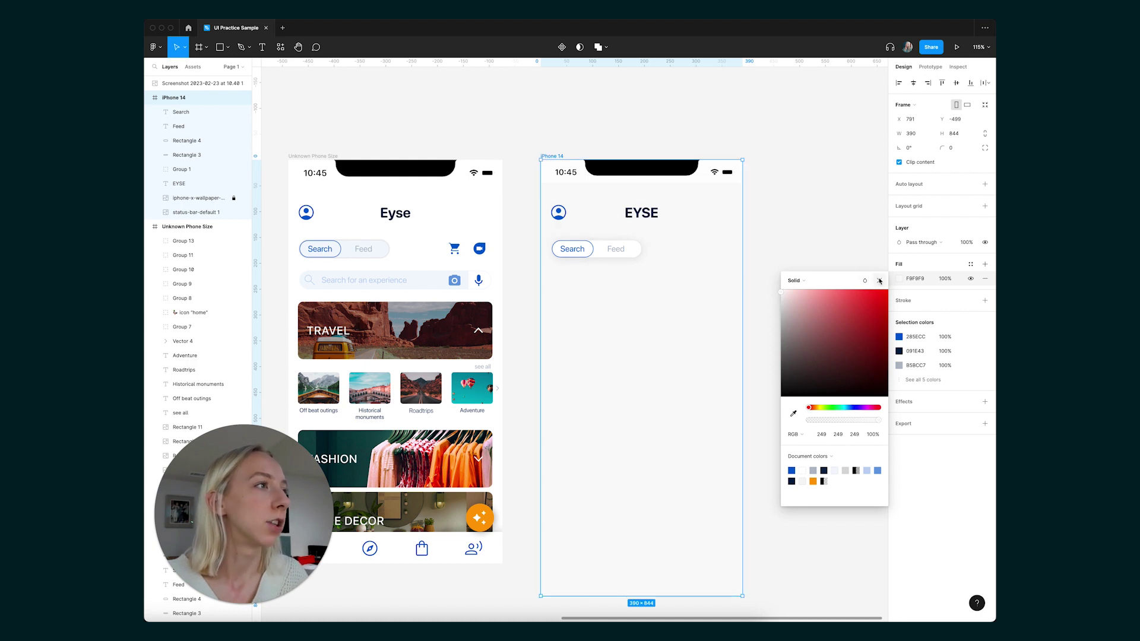
{"action": "left_click", "coordinate": [858, 267]}
- Darken the canvas background to the light grey E9E9E9
{"action": "scroll", "coordinate": [835, 265], "scroll_direction": "right", "scroll_amount": 2}
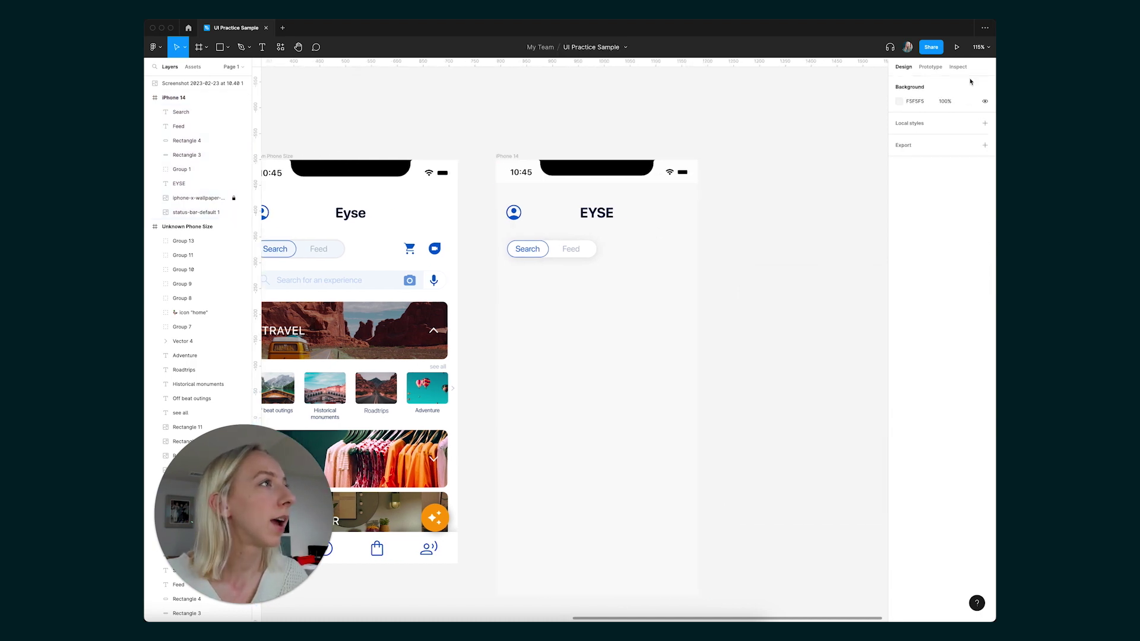
{"action": "left_click", "coordinate": [900, 102]}
{"action": "left_click_drag", "start_coordinate": [783, 116], "coordinate": [778, 126]}
{"action": "left_click", "coordinate": [879, 103]}
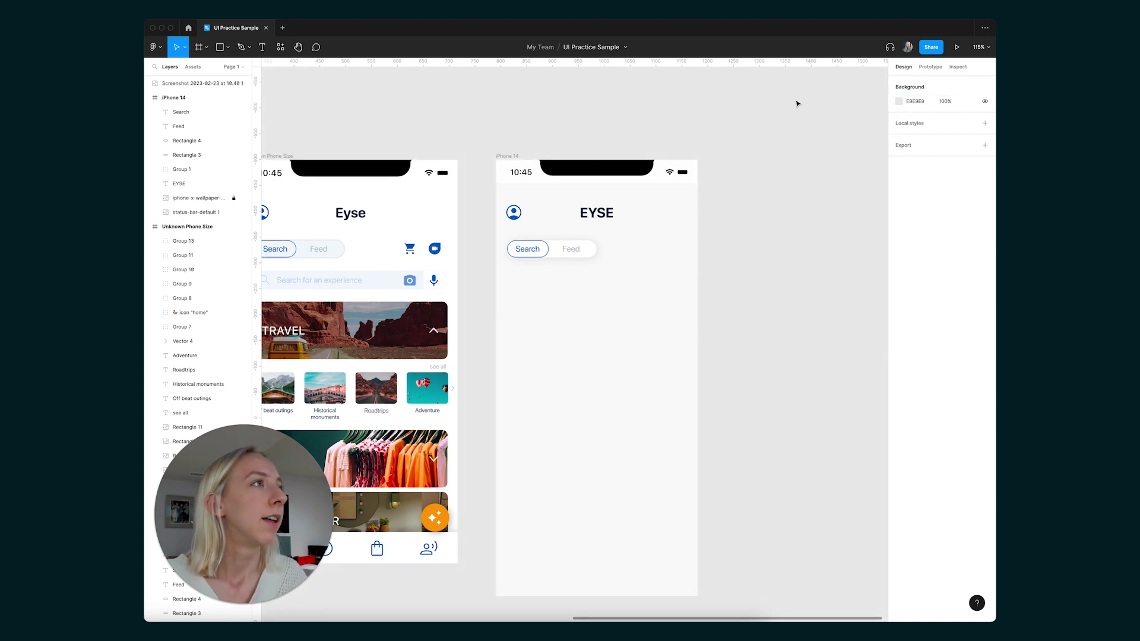
{"action": "scroll", "coordinate": [834, 136], "scroll_direction": "down", "scroll_amount": 2}
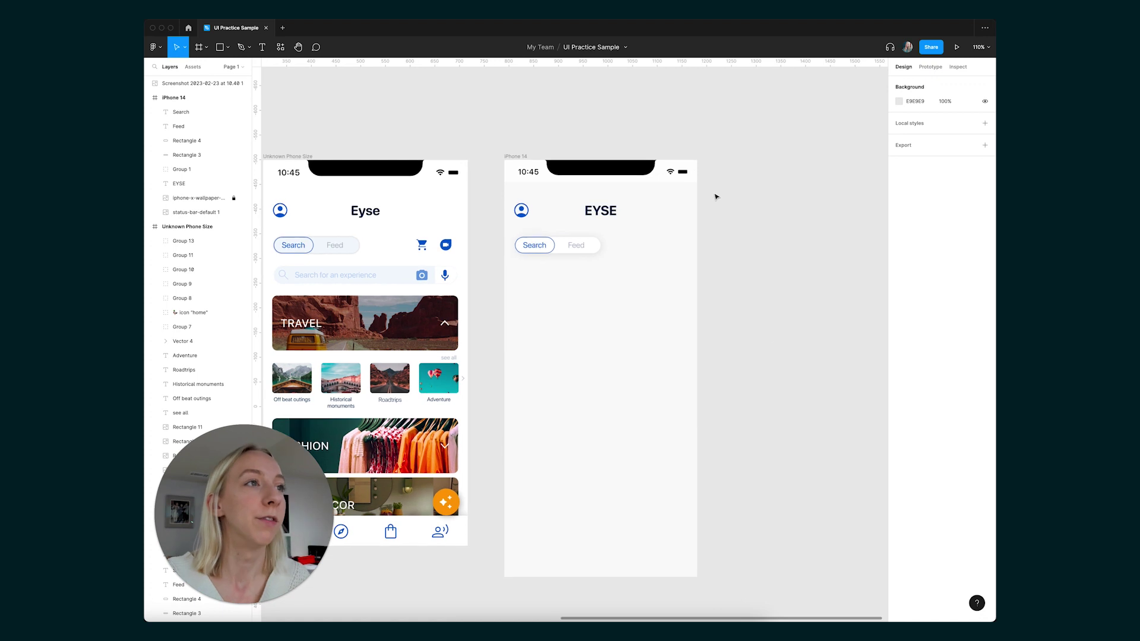
- Set the font of the toggle's Search and Feed labels in the iPhone 14 frame to SF Pro
{"action": "scroll", "coordinate": [575, 253], "scroll_direction": "up", "scroll_amount": 5}
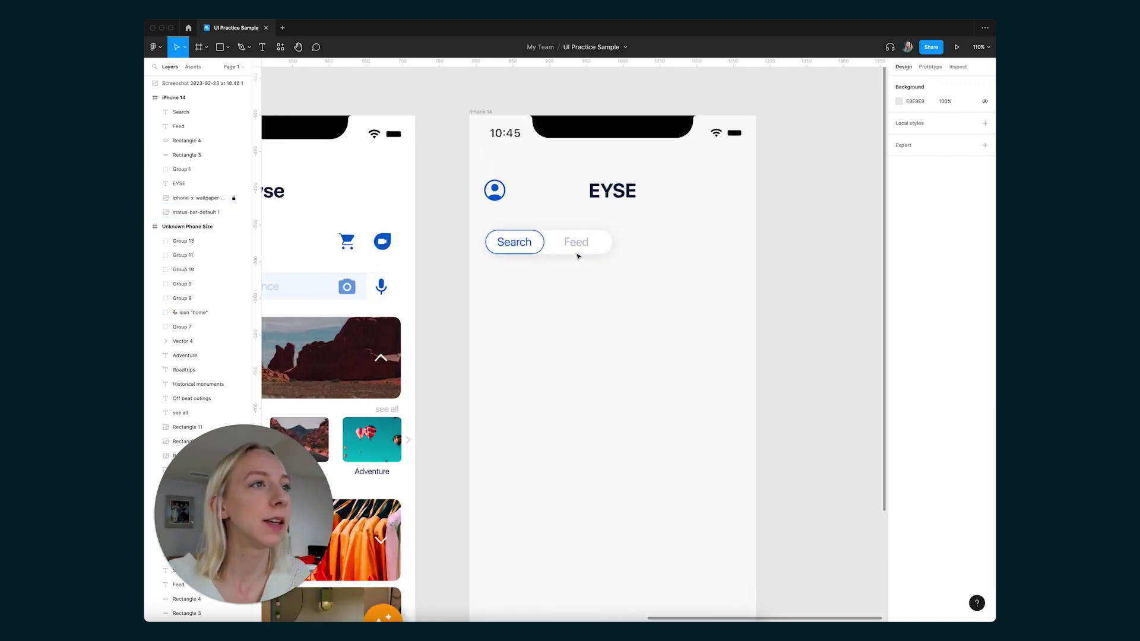
{"action": "scroll", "coordinate": [578, 257], "scroll_direction": "up", "scroll_amount": 3}
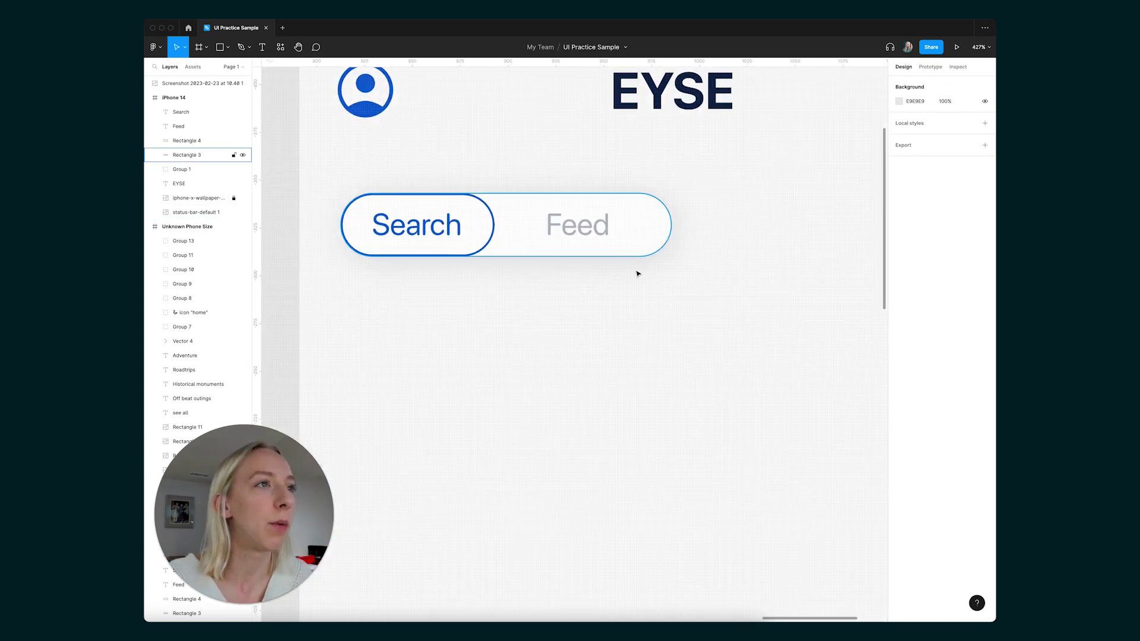
{"action": "double_click", "coordinate": [914, 314]}
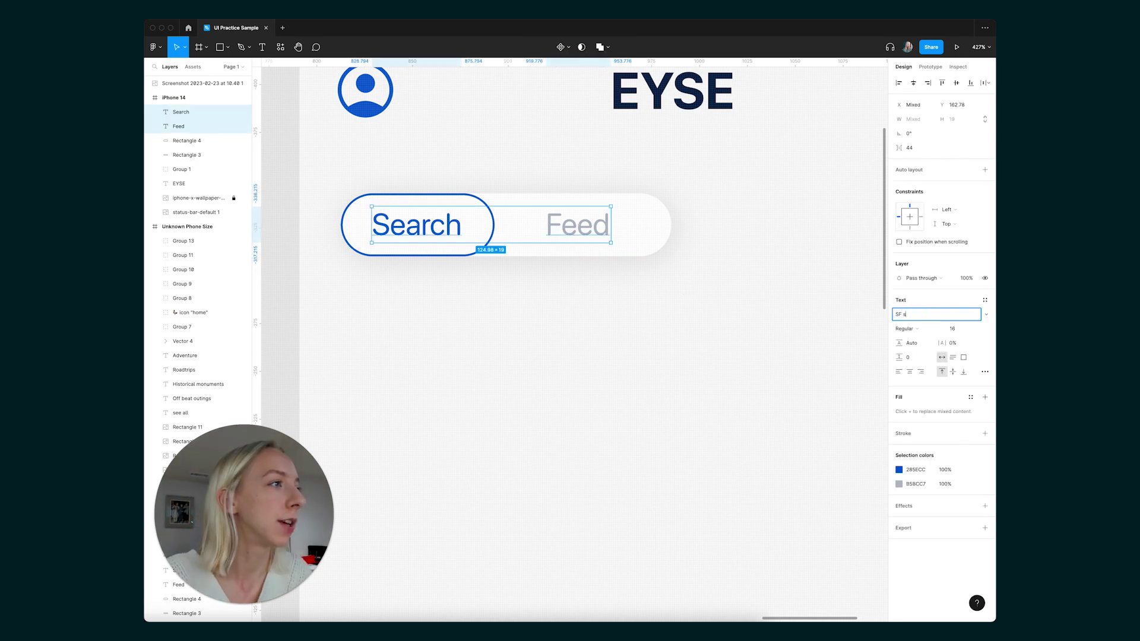
{"action": "key", "text": "Return"}
{"action": "left_click", "coordinate": [418, 228]}
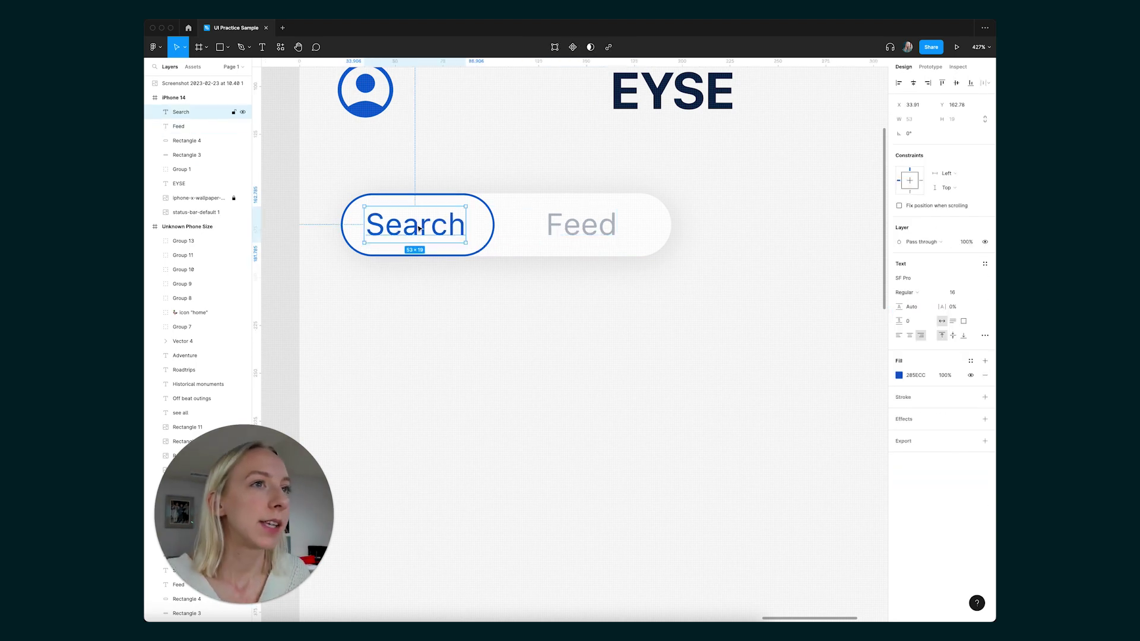
{"action": "left_click", "coordinate": [597, 232]}
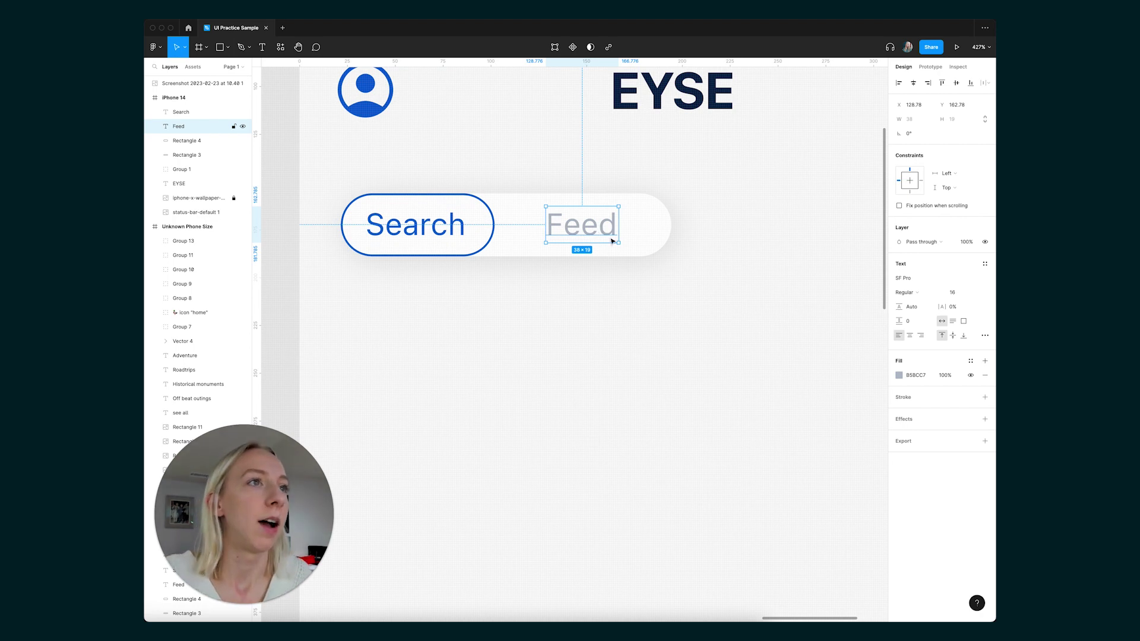
{"action": "left_click", "coordinate": [537, 281]}
- Give the outlined pill behind the Search label a solid fill in the document's blue, 285ECC
{"action": "left_click", "coordinate": [458, 197]}
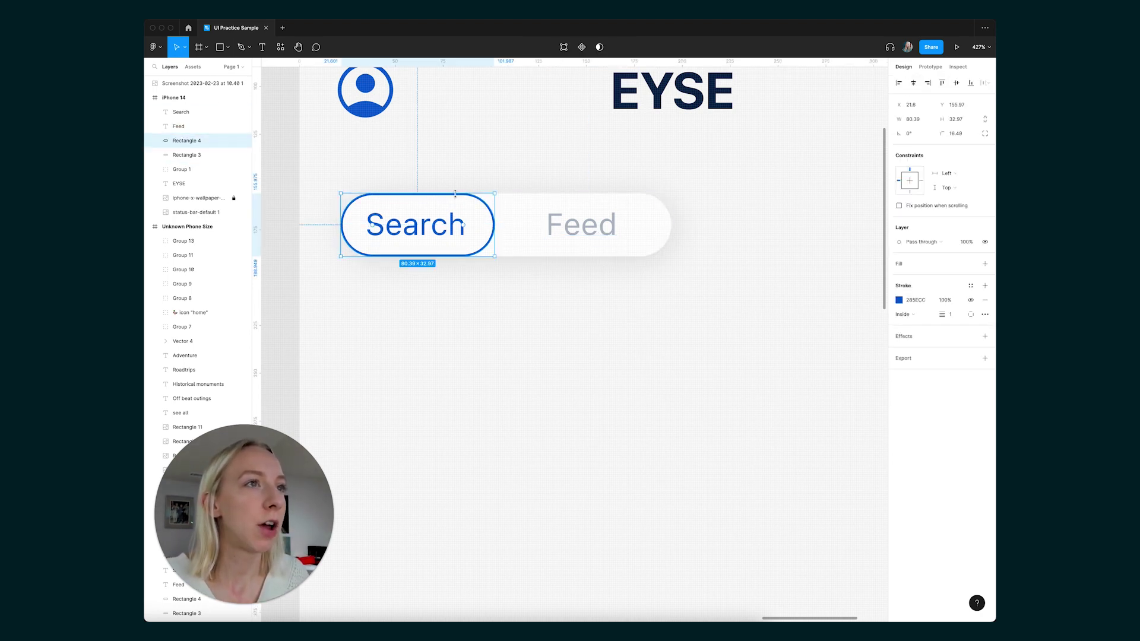
{"action": "scroll", "coordinate": [536, 248], "scroll_direction": "down", "scroll_amount": 5}
{"action": "scroll", "coordinate": [532, 256], "scroll_direction": "left", "scroll_amount": 2}
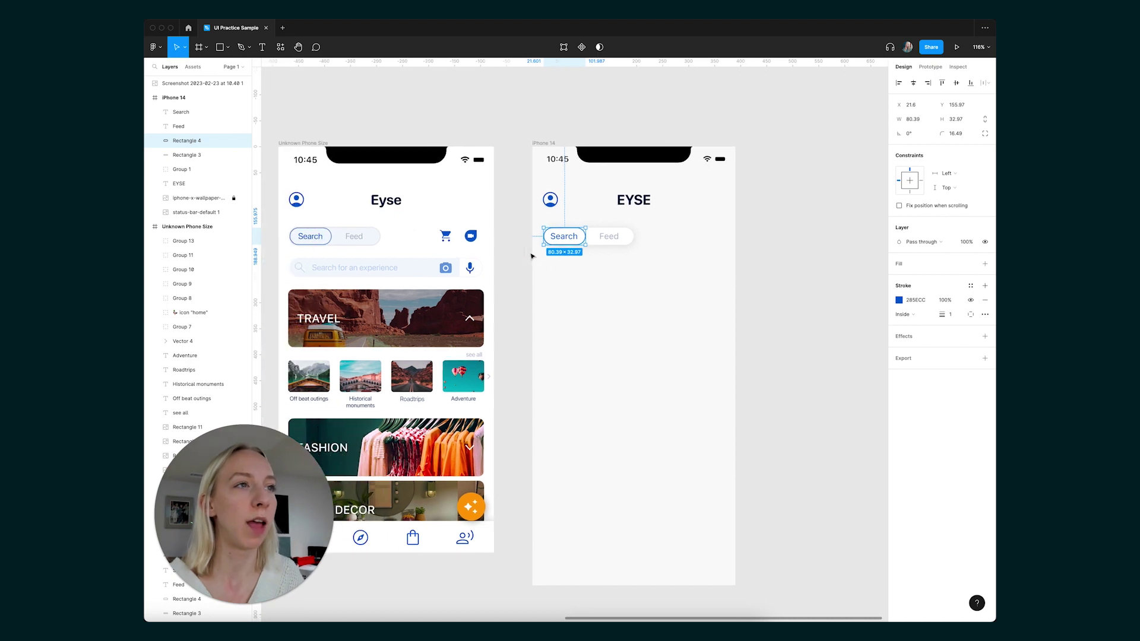
{"action": "scroll", "coordinate": [598, 248], "scroll_direction": "up", "scroll_amount": 5}
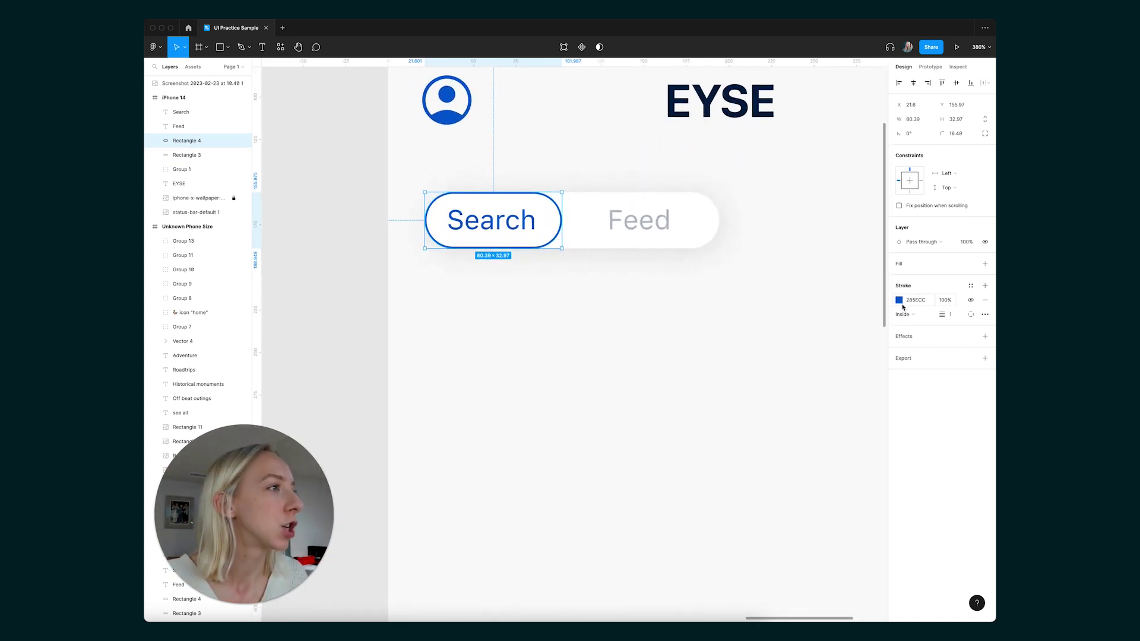
{"action": "left_click", "coordinate": [900, 264]}
{"action": "left_click", "coordinate": [899, 278]}
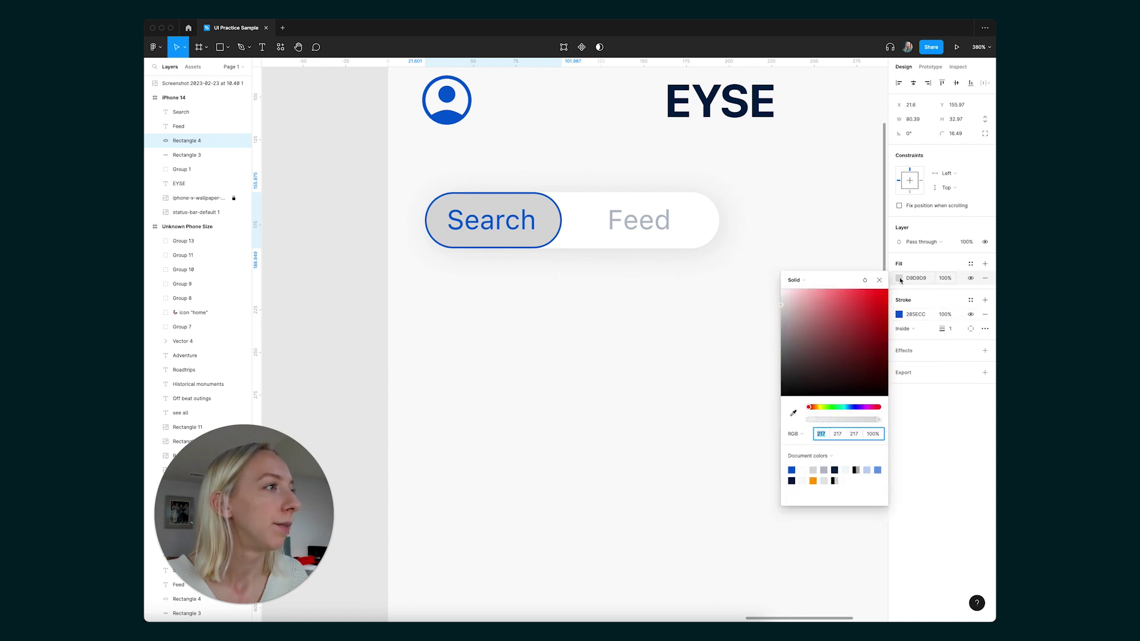
{"action": "left_click", "coordinate": [793, 469]}
{"action": "left_click", "coordinate": [596, 348]}
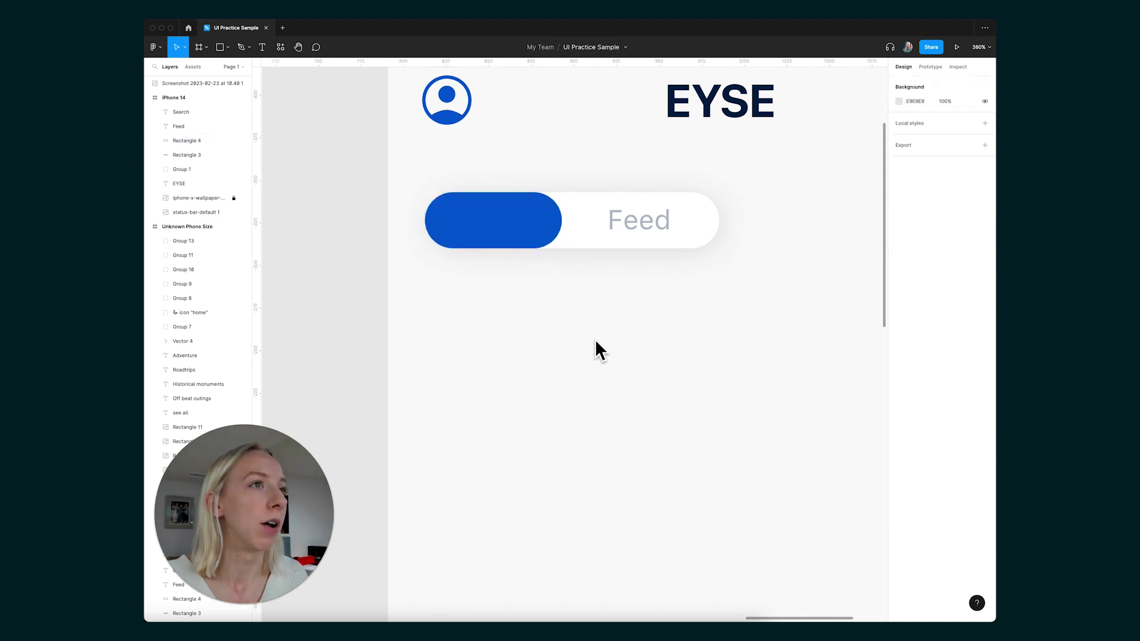
- Change the Search label's text colour to white, FFFFFF
{"action": "left_click", "coordinate": [490, 220]}
{"action": "left_click", "coordinate": [899, 374]}
{"action": "left_click_drag", "start_coordinate": [868, 407], "coordinate": [639, 308]}
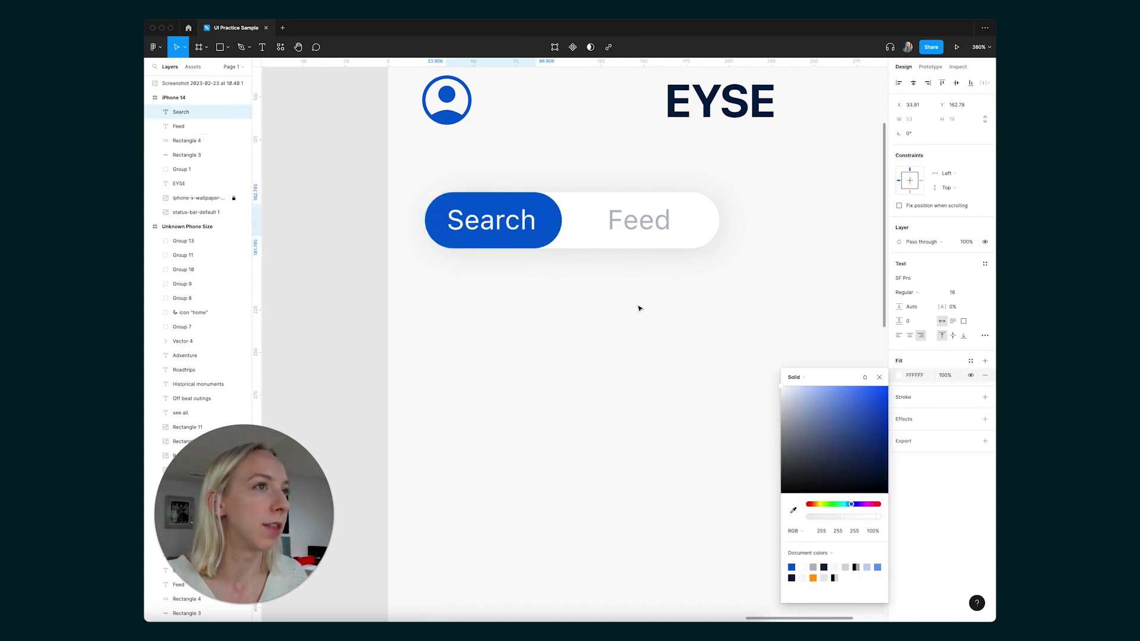
- Recolour the toggle's Feed label with the document's blue, 285ECC
{"action": "left_click", "coordinate": [635, 321]}
{"action": "scroll", "coordinate": [584, 320], "scroll_direction": "down", "scroll_amount": 1}
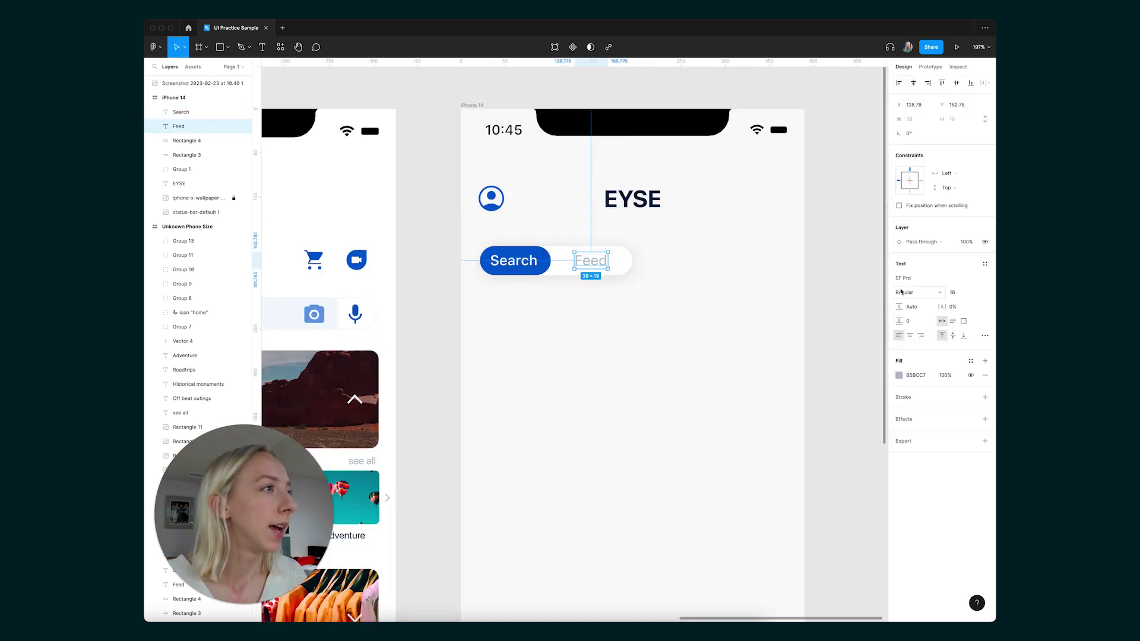
{"action": "left_click", "coordinate": [900, 376]}
{"action": "left_click", "coordinate": [791, 567]}
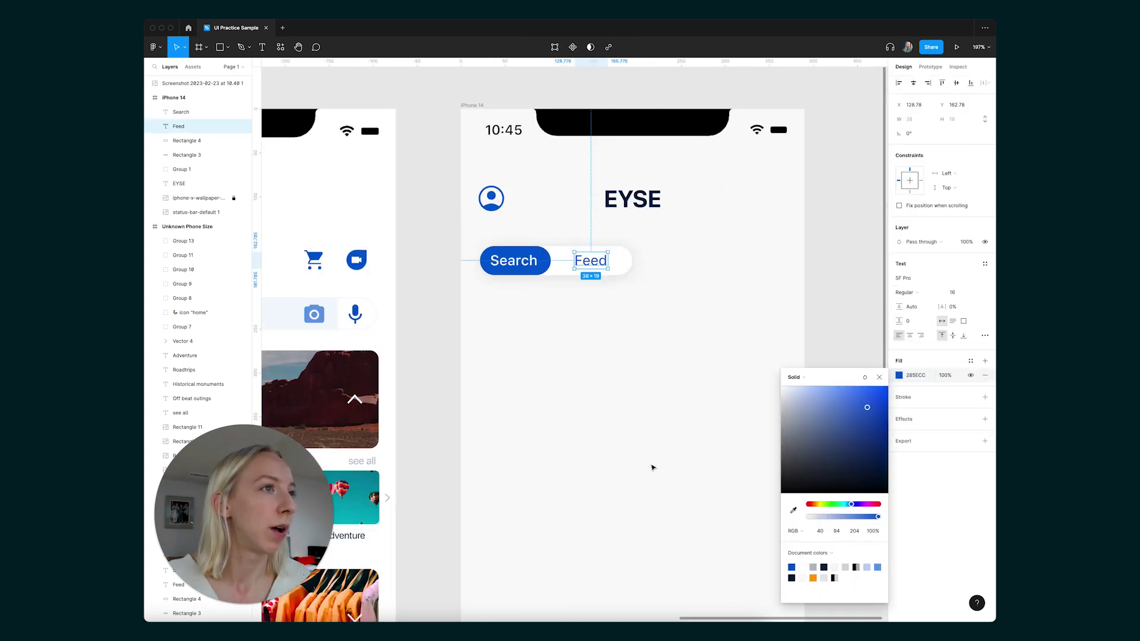
{"action": "left_click", "coordinate": [784, 263]}
- Shorten the toggle's white background to two pill widths, using a temporary copy of the Search pill as guide, and recentre the Feed label
{"action": "scroll", "coordinate": [639, 291], "scroll_direction": "down", "scroll_amount": 5}
{"action": "scroll", "coordinate": [629, 291], "scroll_direction": "up", "scroll_amount": 7}
{"action": "left_click", "coordinate": [514, 242]}
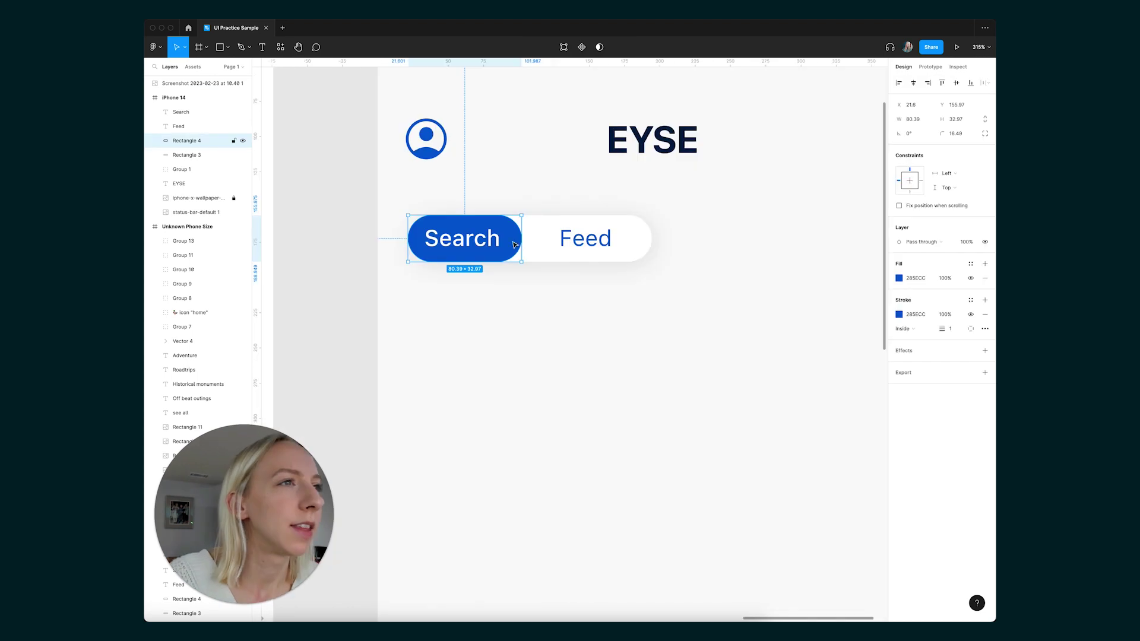
{"action": "left_click_drag", "start_coordinate": [515, 242], "coordinate": [632, 246]}
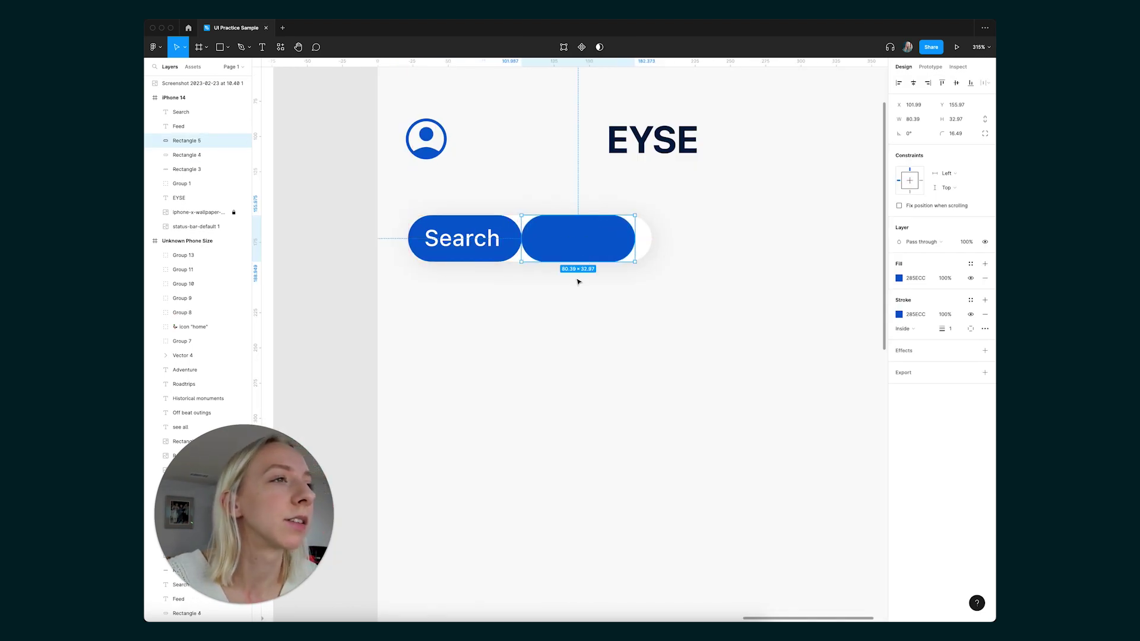
{"action": "key", "text": "Delete"}
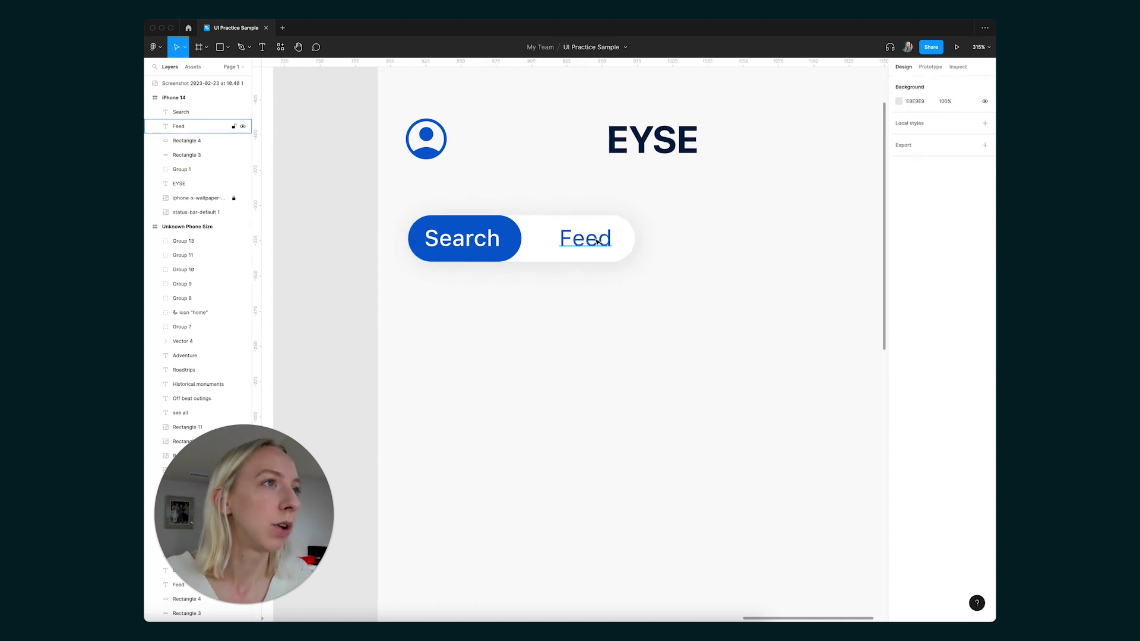
{"action": "left_click_drag", "start_coordinate": [597, 242], "coordinate": [585, 245]}
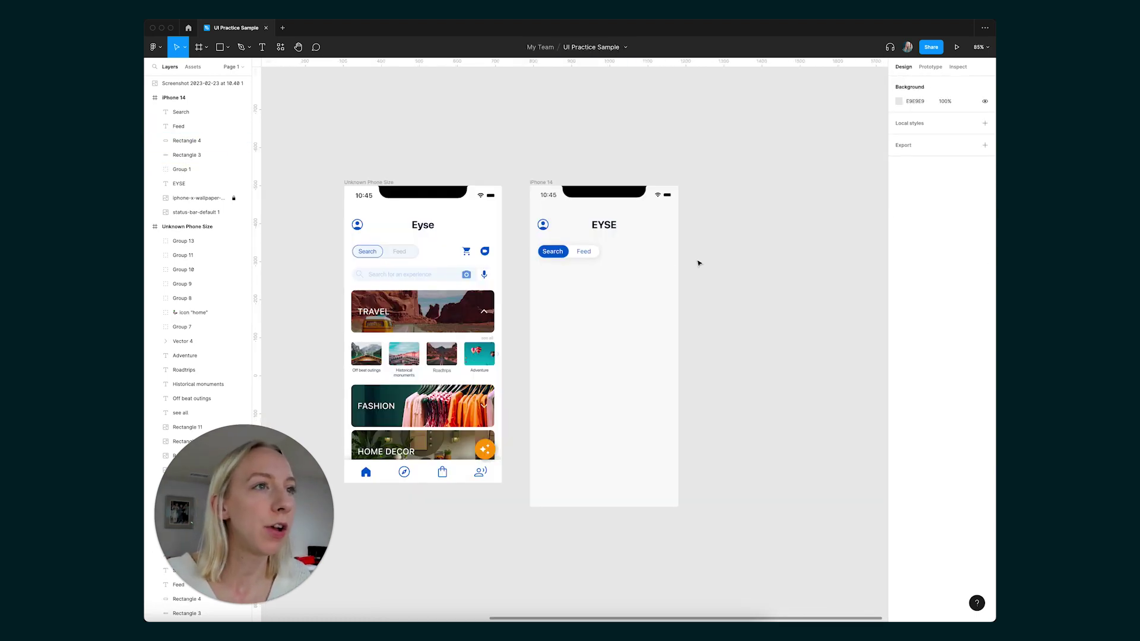
- Copy the cart and video icons from the Unknown Phone Size screen into the iPhone 14 frame
{"action": "left_click_drag", "start_coordinate": [465, 244], "coordinate": [493, 257]}
{"action": "key", "text": "super+c"}
{"action": "left_click", "coordinate": [541, 176]}
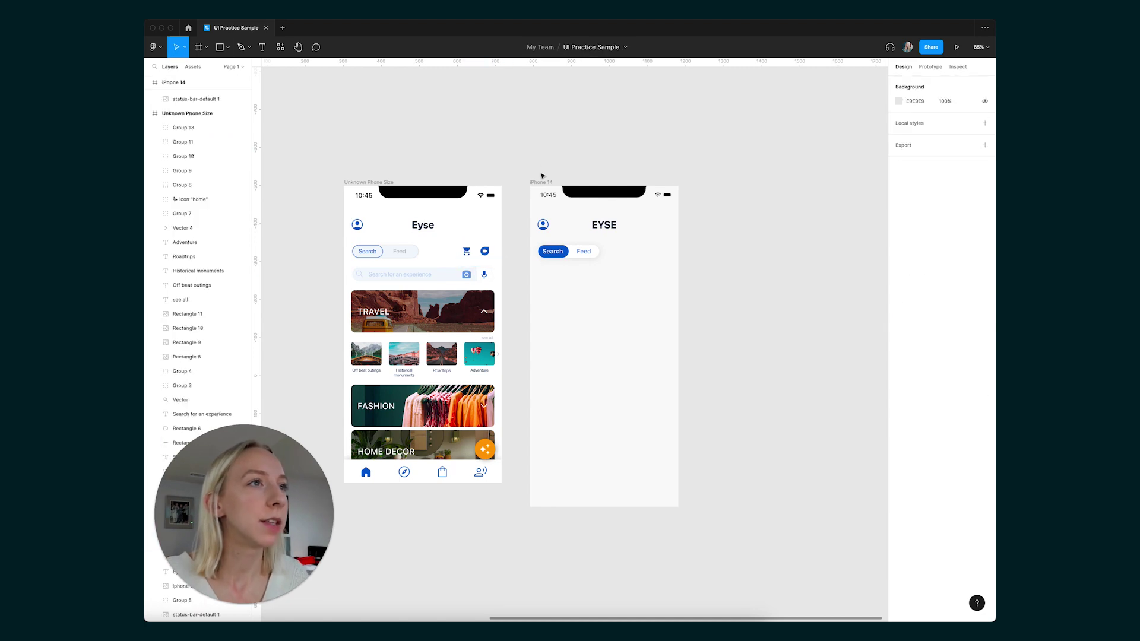
{"action": "left_click", "coordinate": [540, 182]}
{"action": "key", "text": "super+v"}
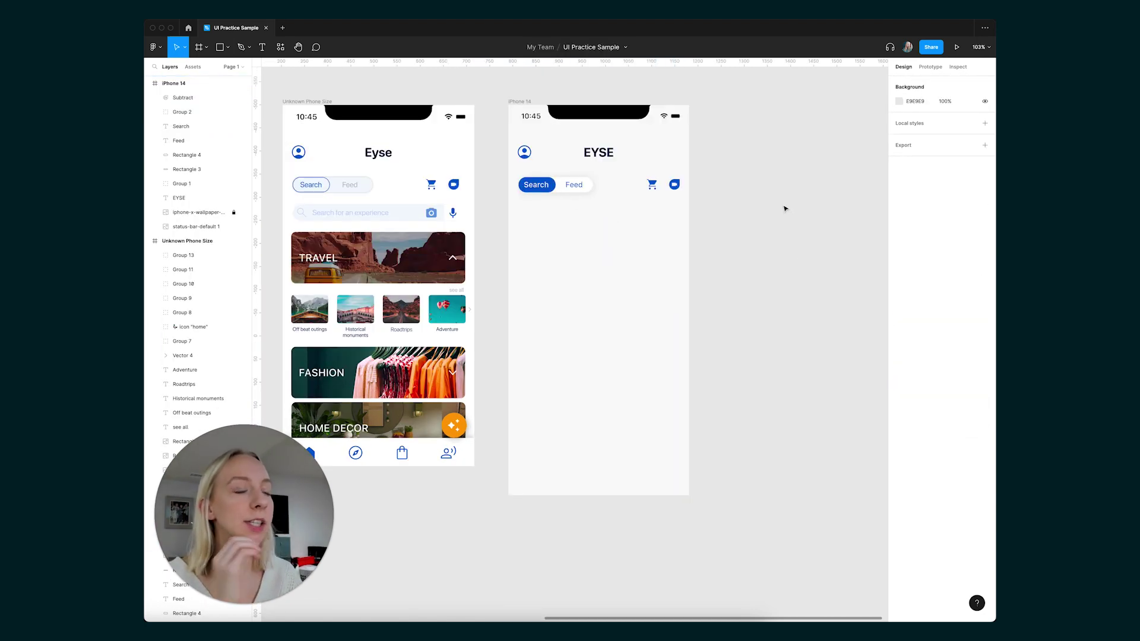
- Compare the style of the bottom navigation icons with the cart, video, camera and microphone icons on the original screen
{"action": "scroll", "coordinate": [591, 374], "scroll_direction": "left", "scroll_amount": 3}
{"action": "scroll", "coordinate": [590, 374], "scroll_direction": "up", "scroll_amount": 10}
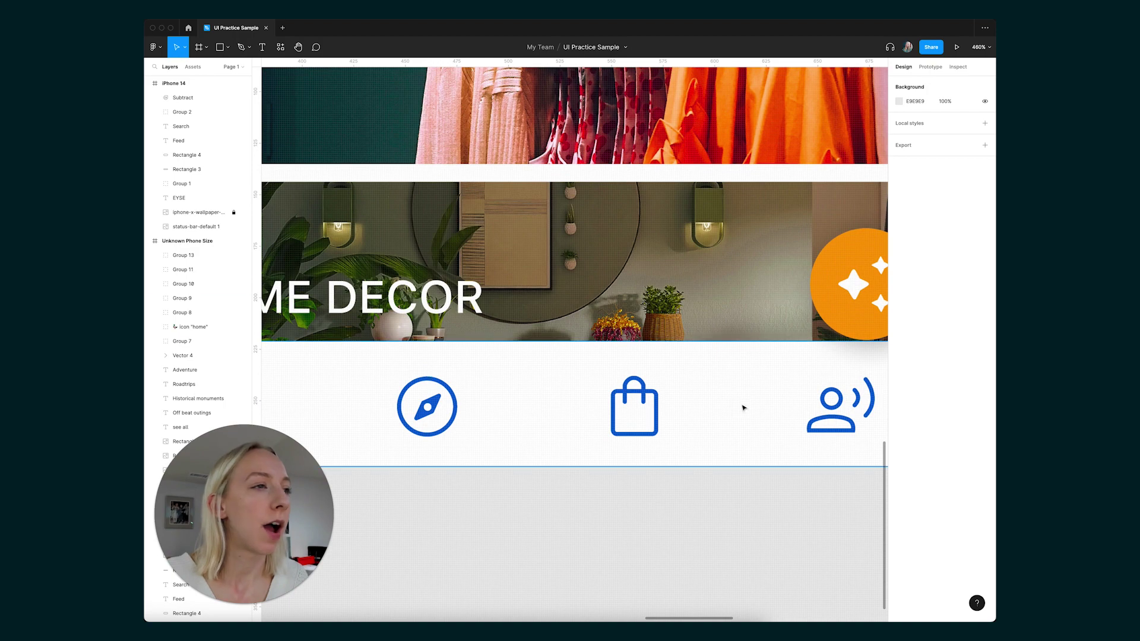
{"action": "scroll", "coordinate": [743, 408], "scroll_direction": "down", "scroll_amount": 5}
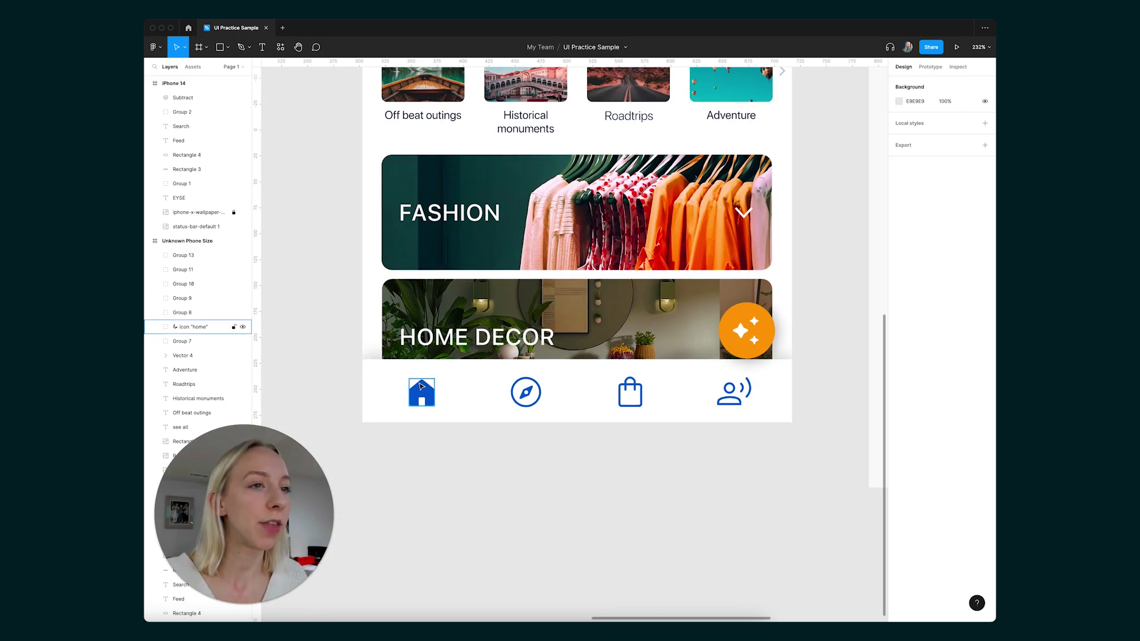
{"action": "scroll", "coordinate": [747, 389], "scroll_direction": "up", "scroll_amount": 5}
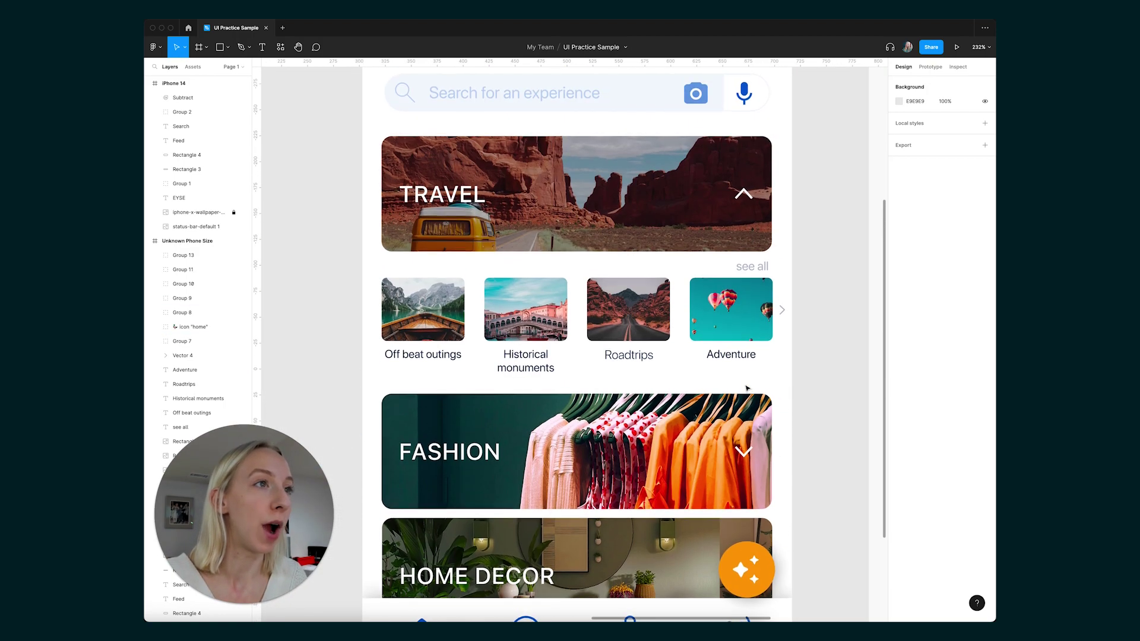
{"action": "scroll", "coordinate": [747, 388], "scroll_direction": "up", "scroll_amount": 5}
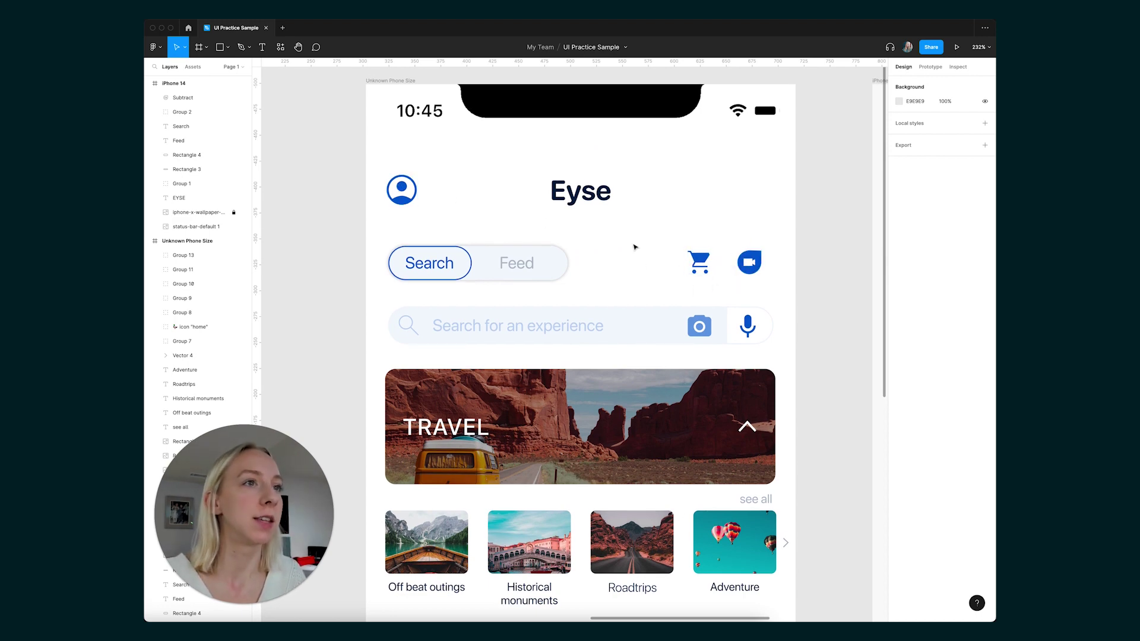
{"action": "scroll", "coordinate": [557, 362], "scroll_direction": "up", "scroll_amount": 5}
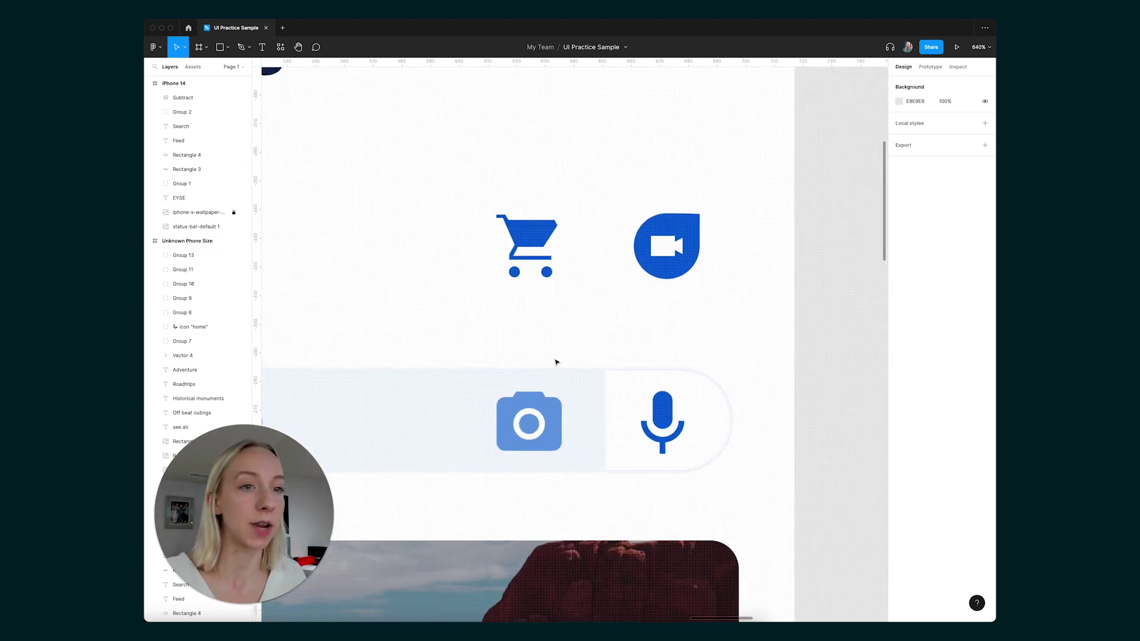
{"action": "scroll", "coordinate": [538, 330], "scroll_direction": "down", "scroll_amount": 10}
{"action": "scroll", "coordinate": [666, 301], "scroll_direction": "up", "scroll_amount": 2}
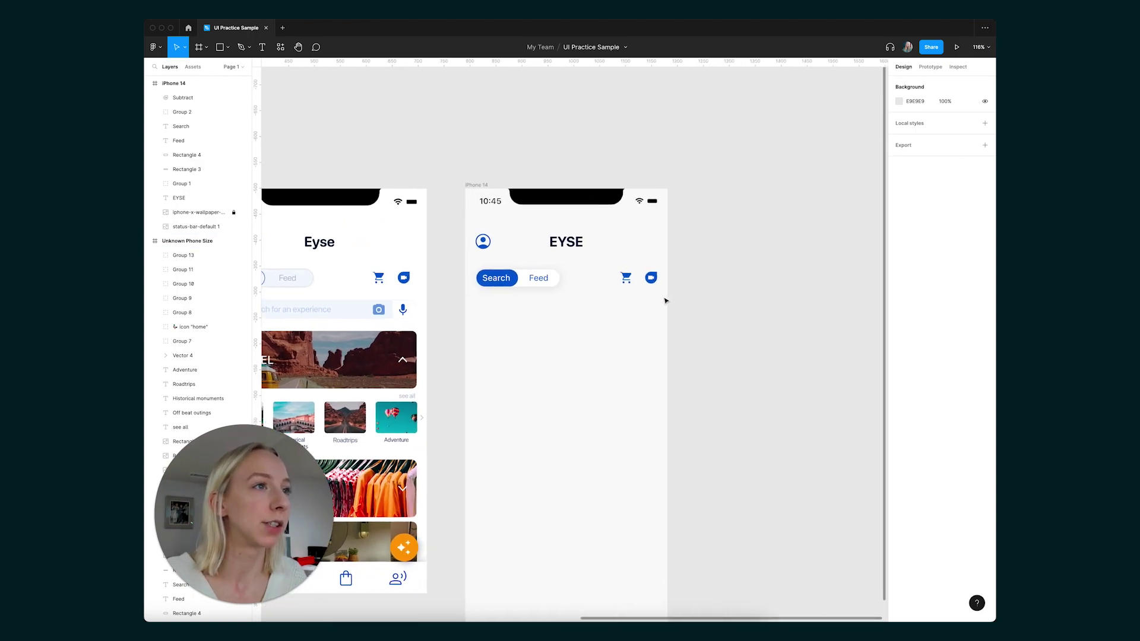
- Run the Iconsax plugin, search for "cart" and insert the Bold shopping cart icon above the iPhone 14 frame
{"action": "left_click", "coordinate": [153, 47]}
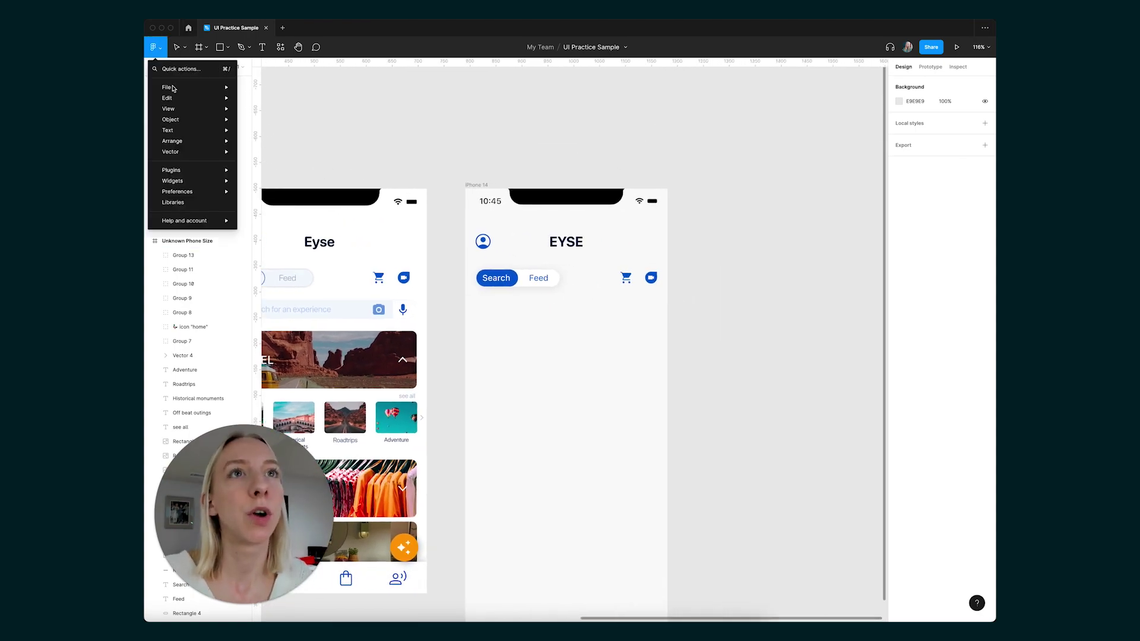
{"action": "mouse_move", "coordinate": [186, 173]}
{"action": "left_click", "coordinate": [287, 177]}
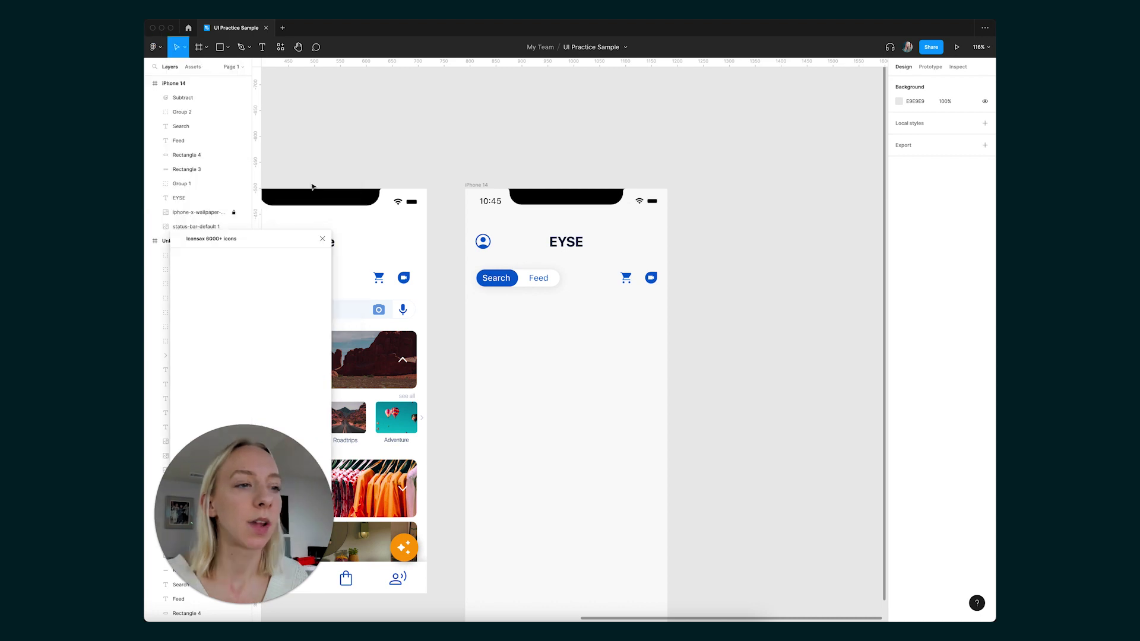
{"action": "left_click_drag", "start_coordinate": [259, 238], "coordinate": [361, 107]}
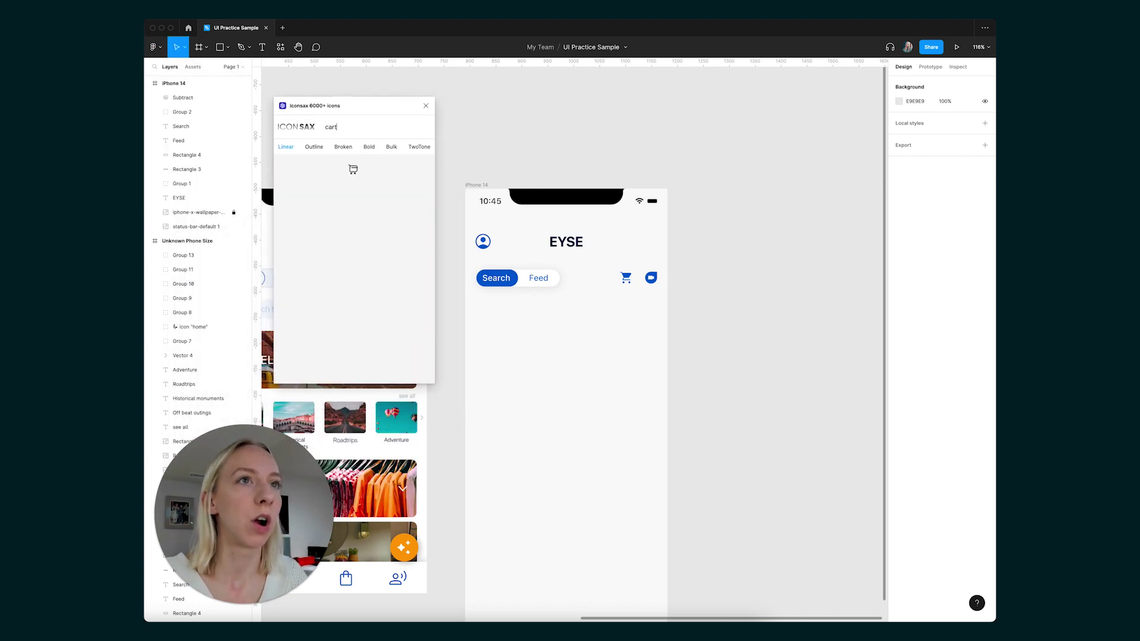
{"action": "left_click", "coordinate": [353, 169]}
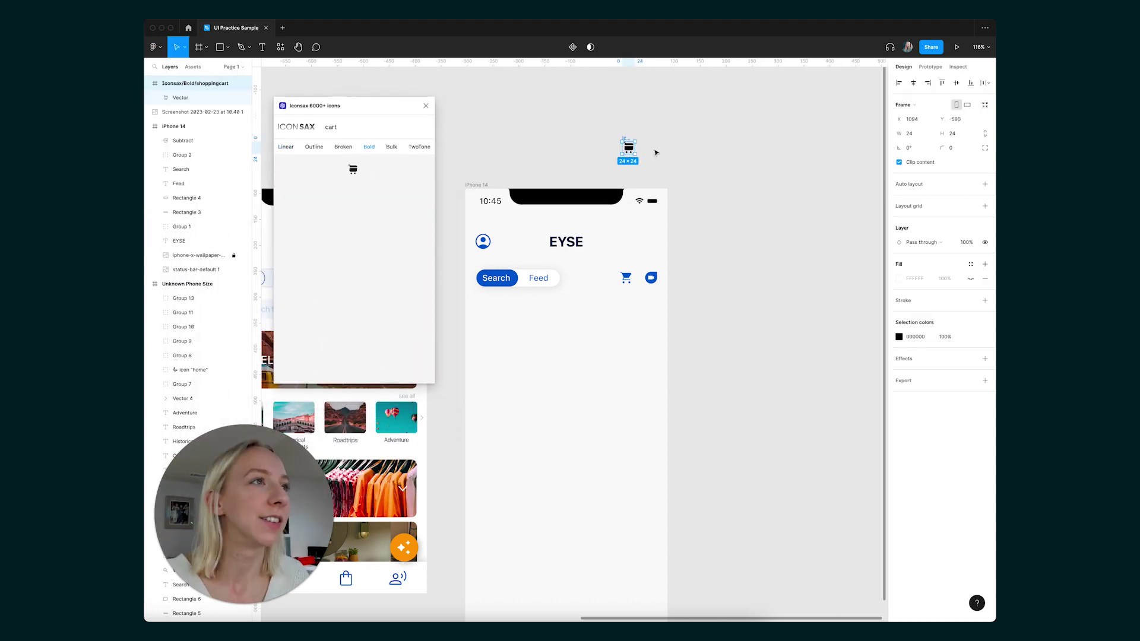
{"action": "scroll", "coordinate": [653, 278], "scroll_direction": "up", "scroll_amount": 5}
{"action": "scroll", "coordinate": [644, 262], "scroll_direction": "down", "scroll_amount": 5}
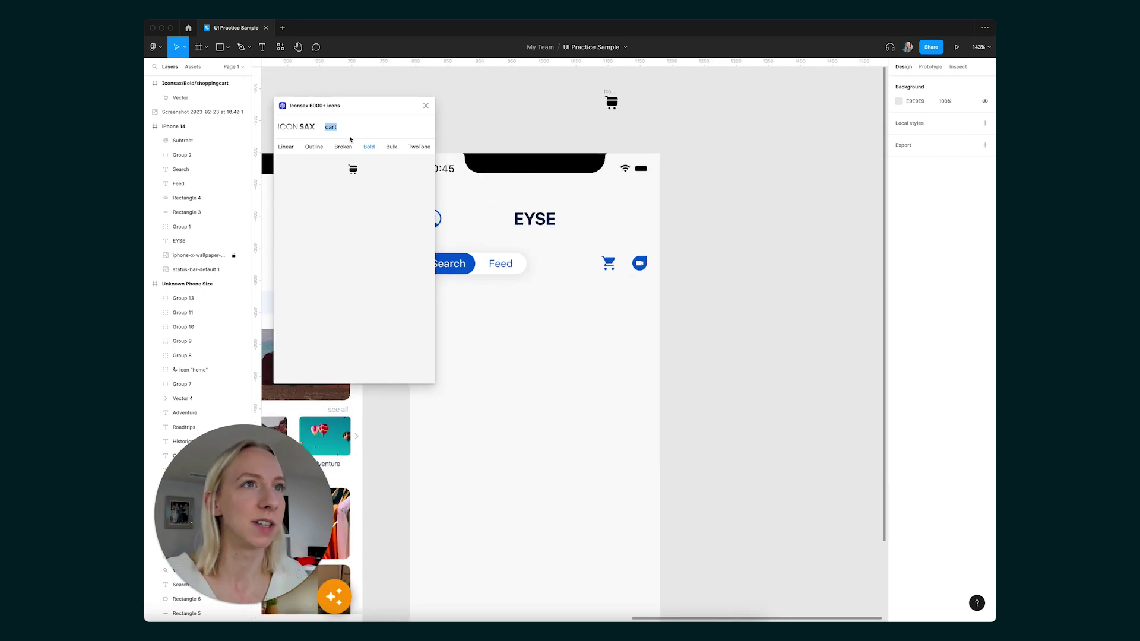
- Insert the Bold "video" icon from Iconsax and recolour both it and the new cart icon with the document's blue
{"action": "type", "text": "video"}
{"action": "left_click", "coordinate": [899, 351]}
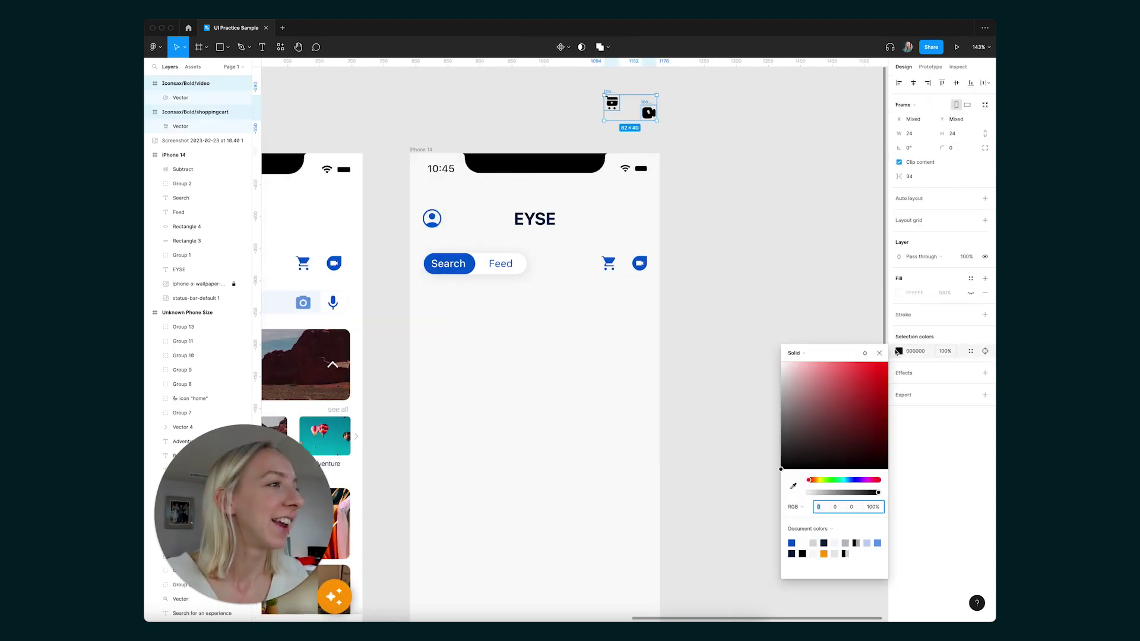
{"action": "left_click", "coordinate": [792, 542]}
{"action": "left_click", "coordinate": [702, 216]}
- Replace the copied cart and video icons in the iPhone 14 frame with the new Iconsax ones beside the toggle
{"action": "scroll", "coordinate": [689, 161], "scroll_direction": "up", "scroll_amount": 4}
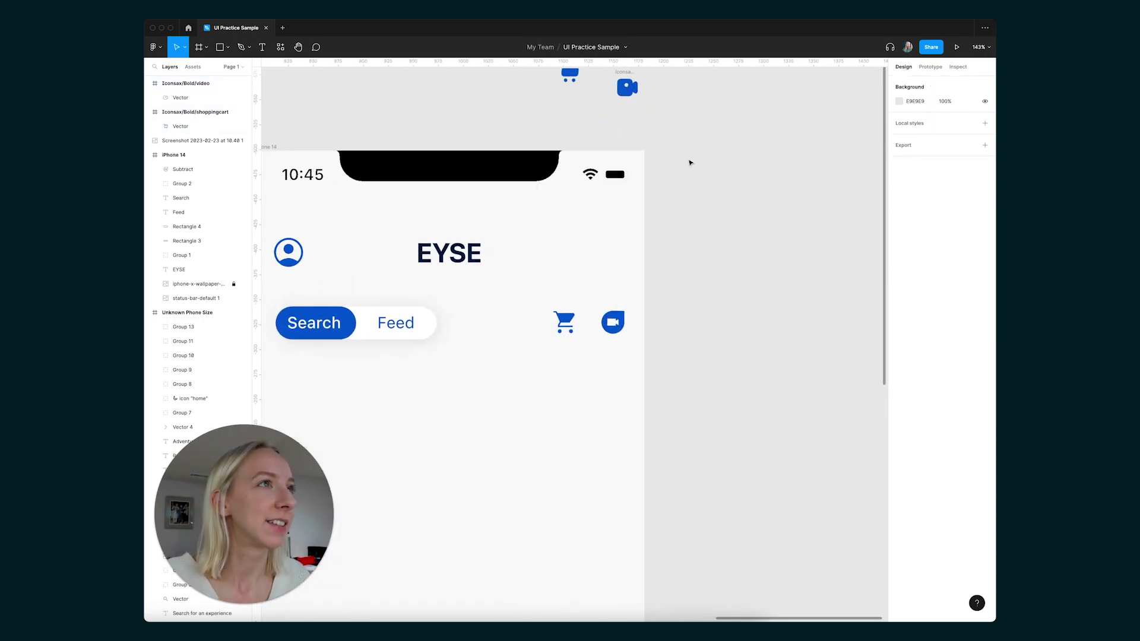
{"action": "left_click_drag", "start_coordinate": [556, 150], "coordinate": [550, 416]}
{"action": "key", "text": "shift+2"}
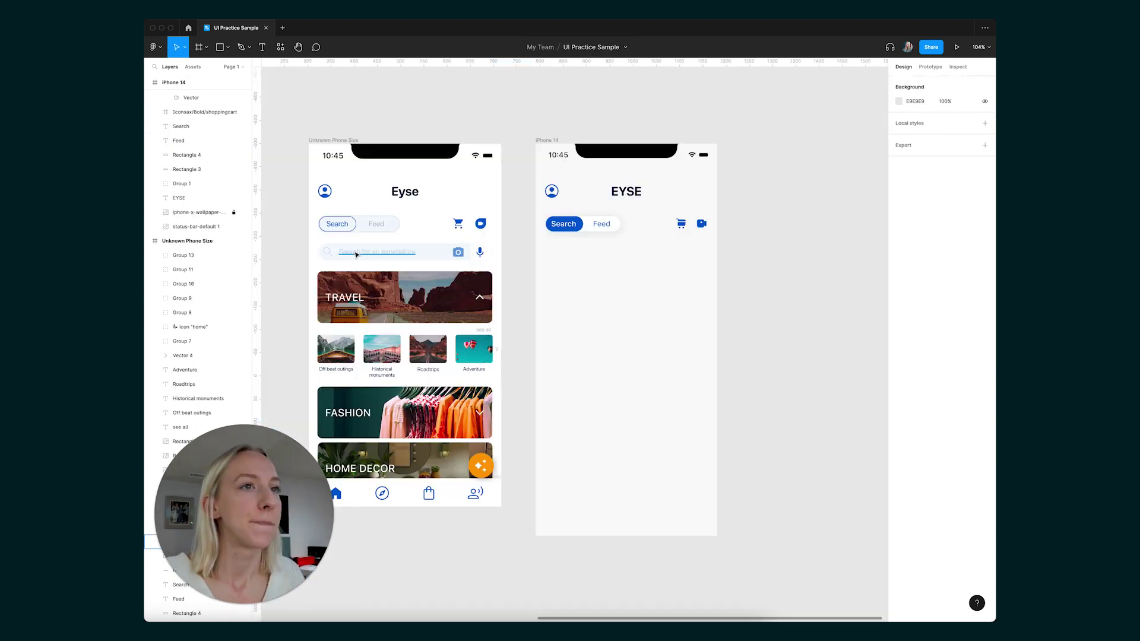
- Copy the whole search bar with its icons from the original screen into the iPhone 14 frame as one group below the toggle
{"action": "left_click_drag", "start_coordinate": [316, 241], "coordinate": [496, 263]}
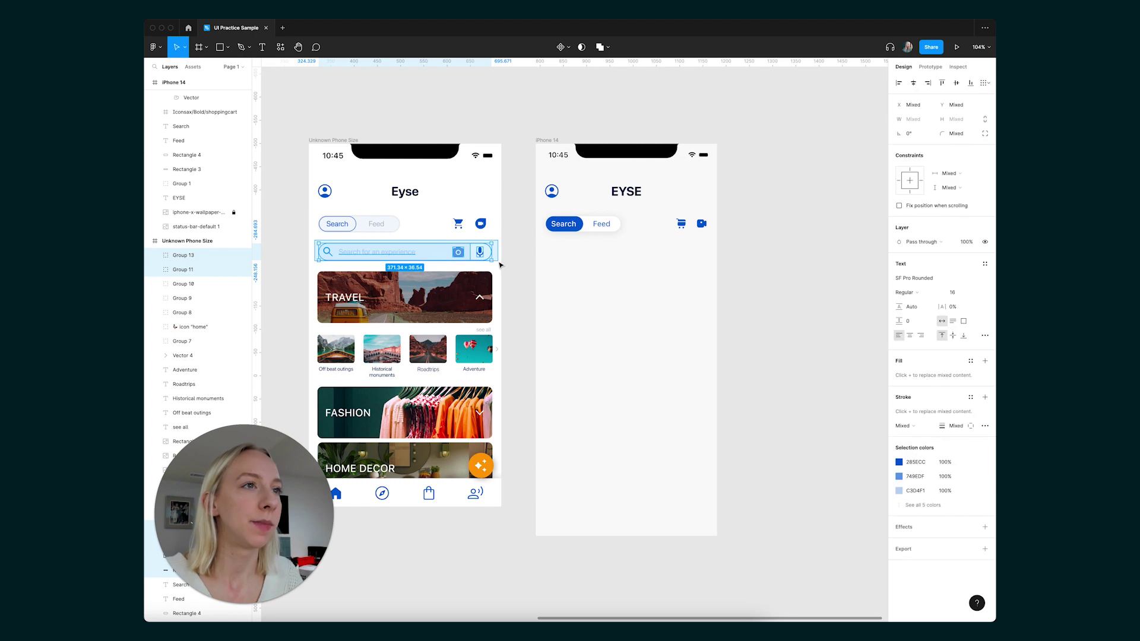
{"action": "left_click", "coordinate": [546, 140]}
{"action": "key", "text": "super+v"}
{"action": "key", "text": "alt"}
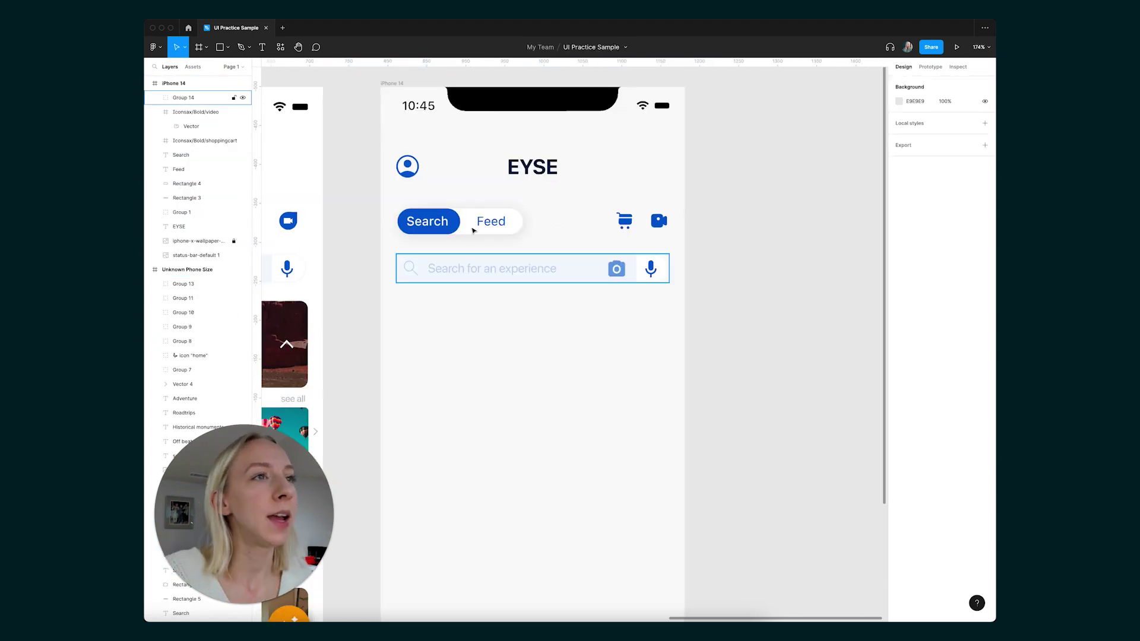
- Fill the search bar's background with white and recolour its magnifier and placeholder text with the document's blue
{"action": "double_click", "coordinate": [587, 267]}
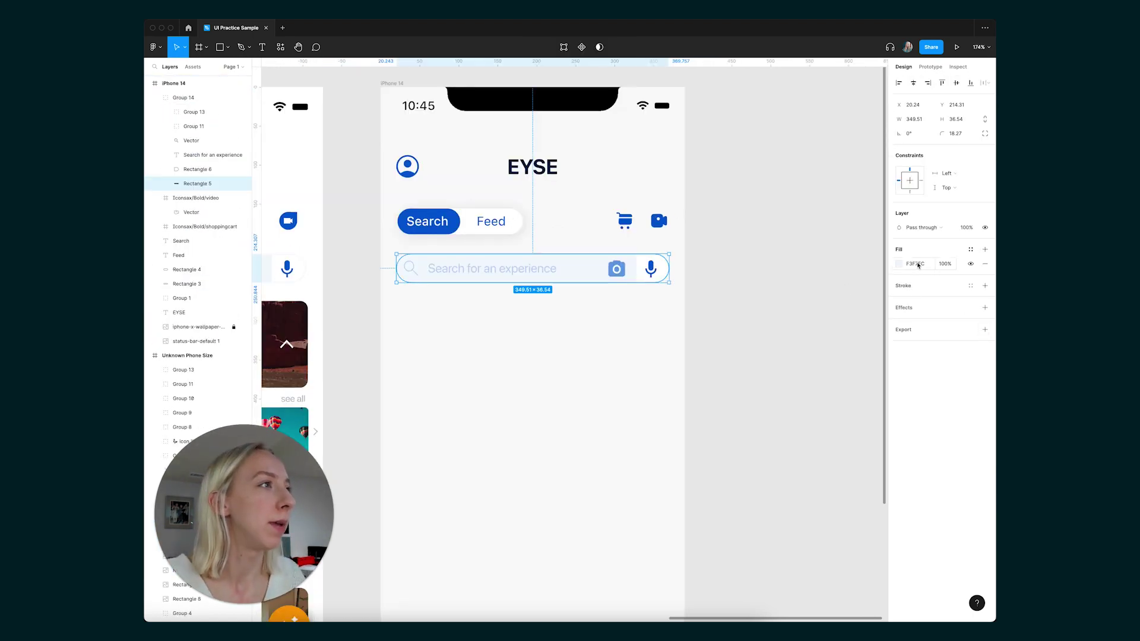
{"action": "left_click", "coordinate": [898, 265]}
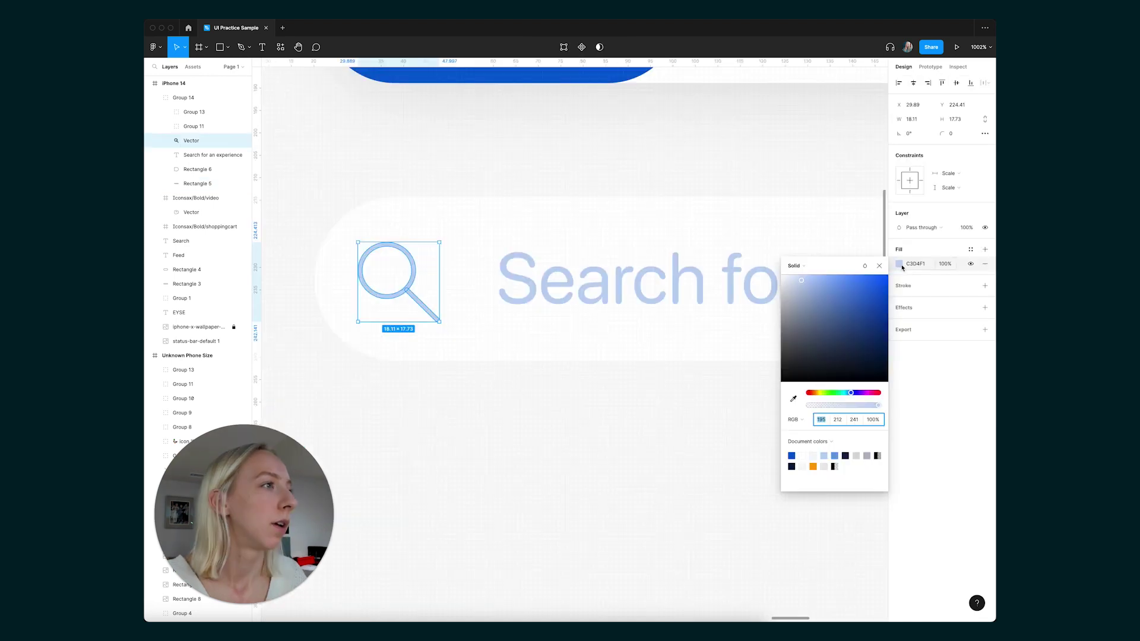
{"action": "left_click", "coordinate": [796, 458]}
{"action": "left_click", "coordinate": [593, 262]}
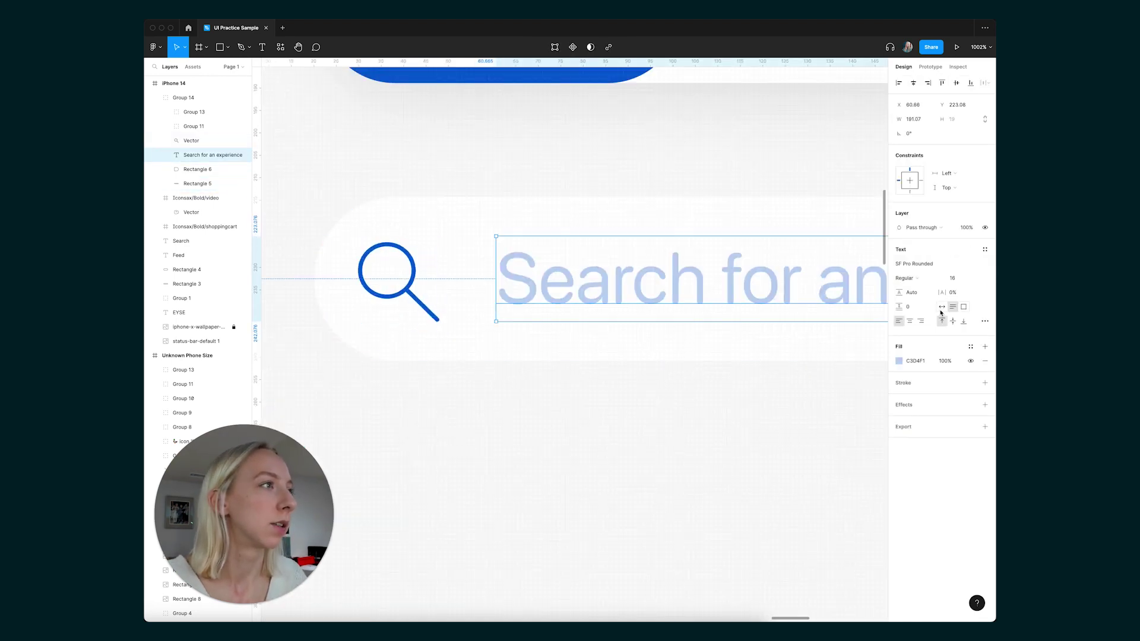
{"action": "left_click", "coordinate": [900, 361]}
{"action": "left_click", "coordinate": [792, 553]}
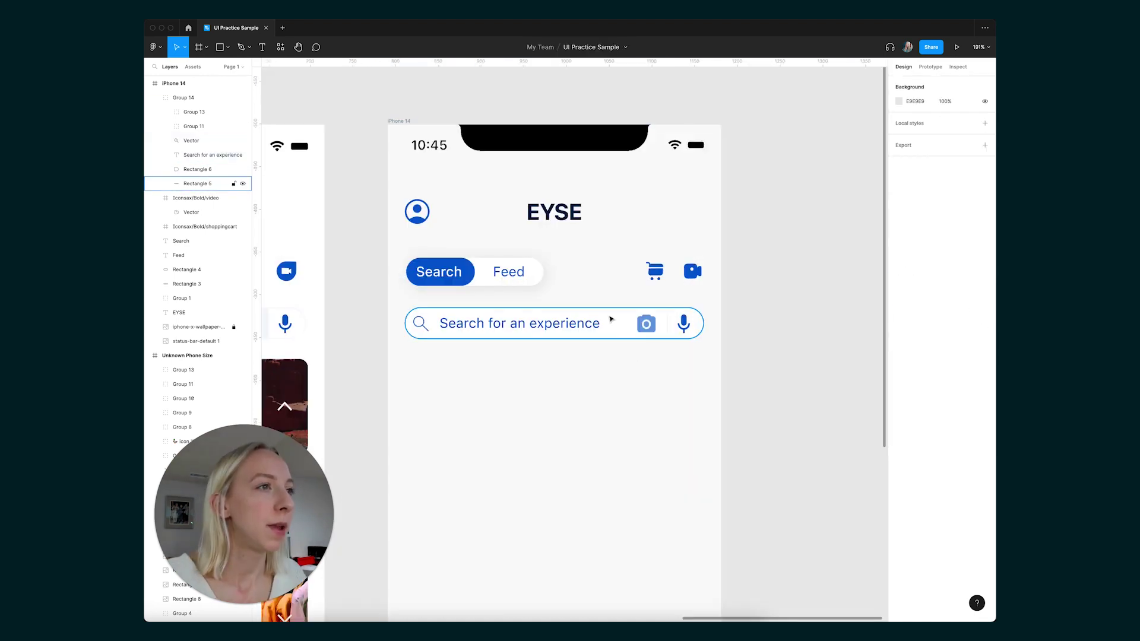
- Outline the search bar's background with a 1 px inside stroke in the document's blue
{"action": "left_click", "coordinate": [542, 315]}
{"action": "left_click", "coordinate": [899, 300]}
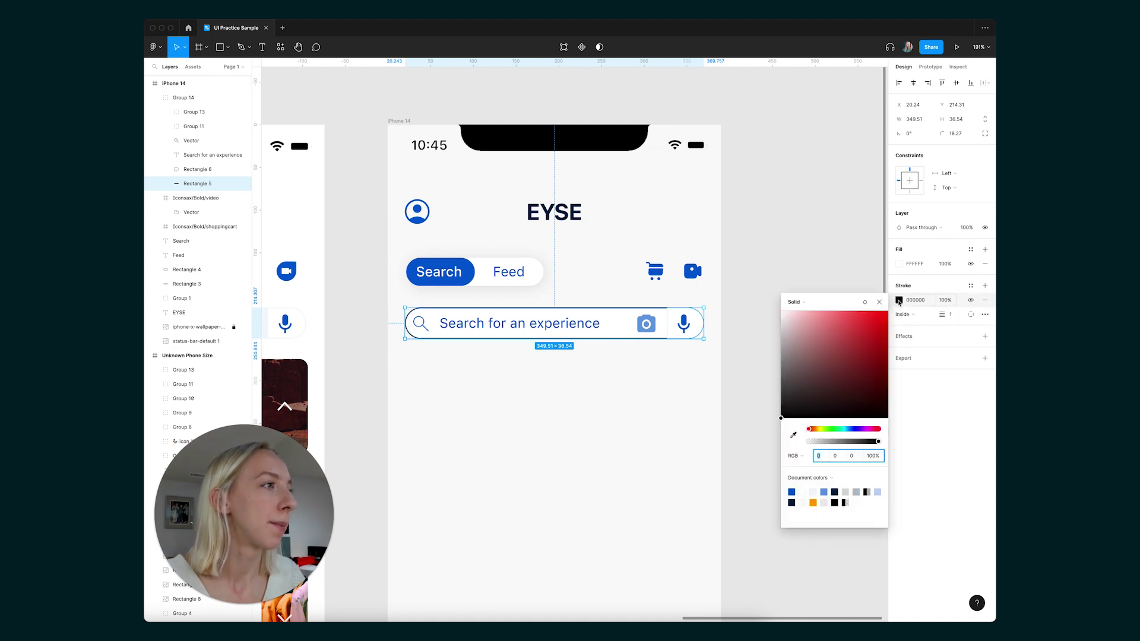
{"action": "left_click", "coordinate": [792, 493]}
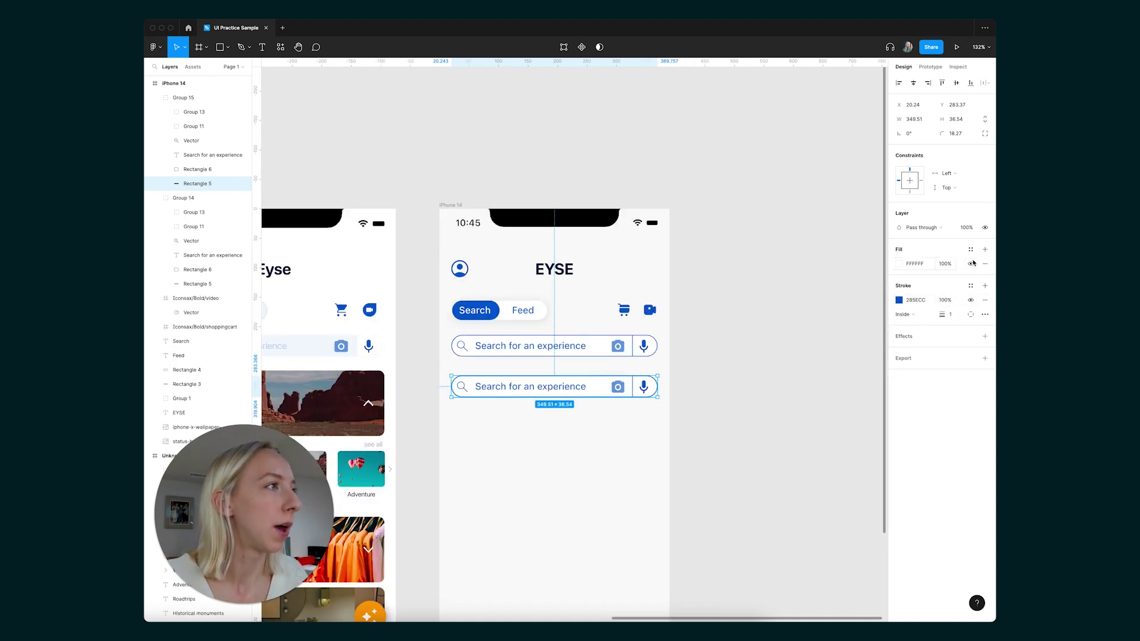
- Remove the outline from the duplicated search bar's background and give it a blurred drop shadow instead
{"action": "left_click", "coordinate": [986, 300]}
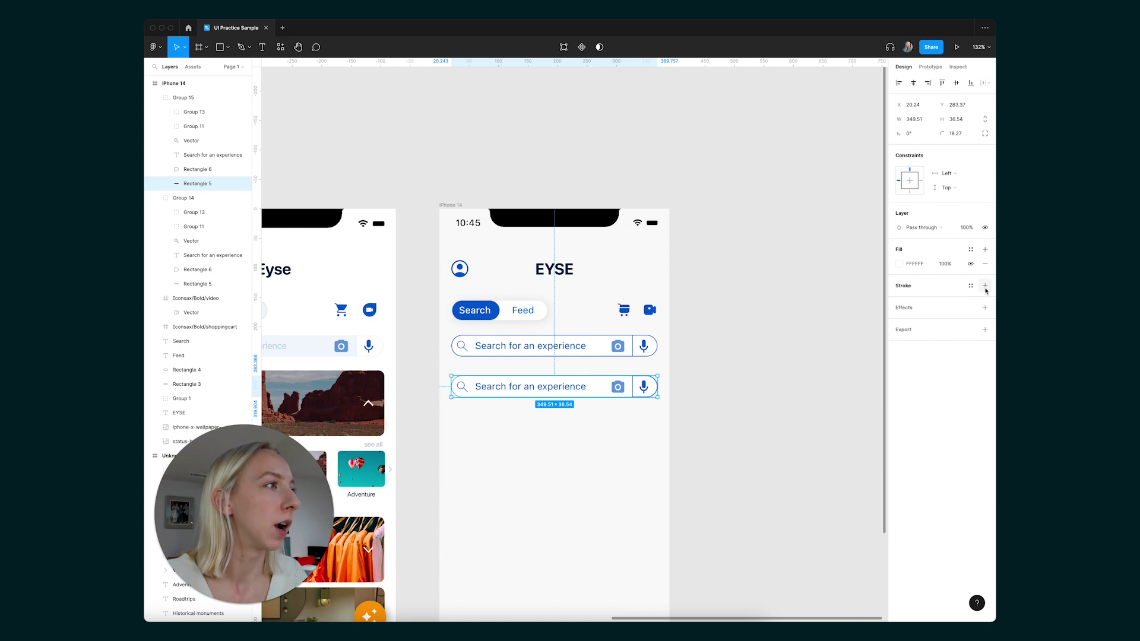
{"action": "left_click", "coordinate": [985, 308]}
{"action": "left_click", "coordinate": [900, 322]}
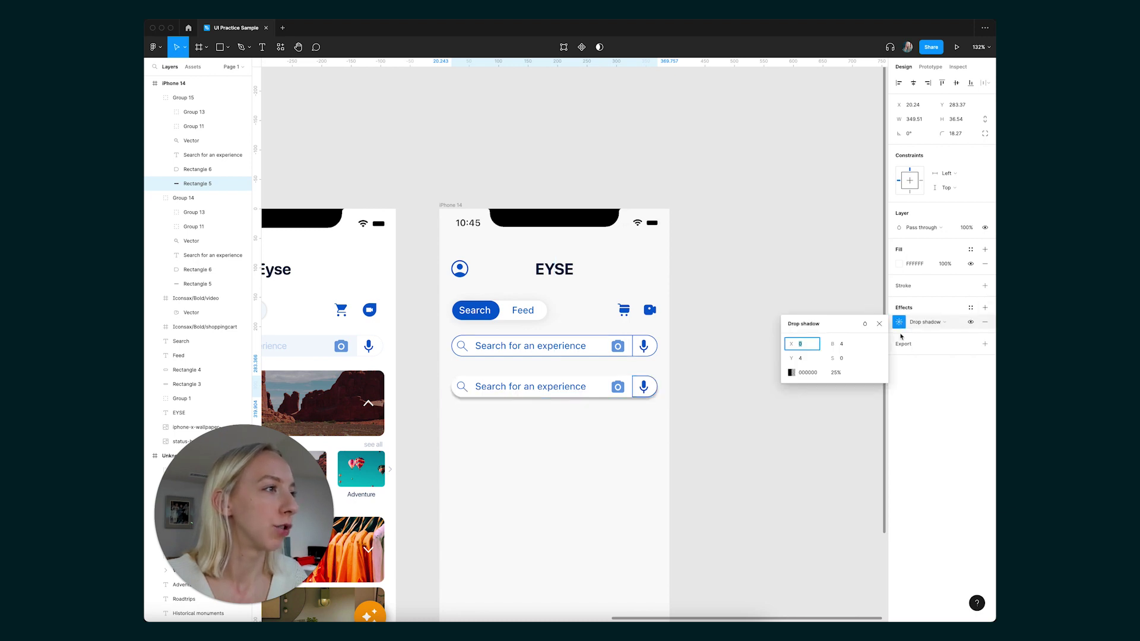
{"action": "left_click", "coordinate": [848, 345]}
{"action": "type", "text": "2"}
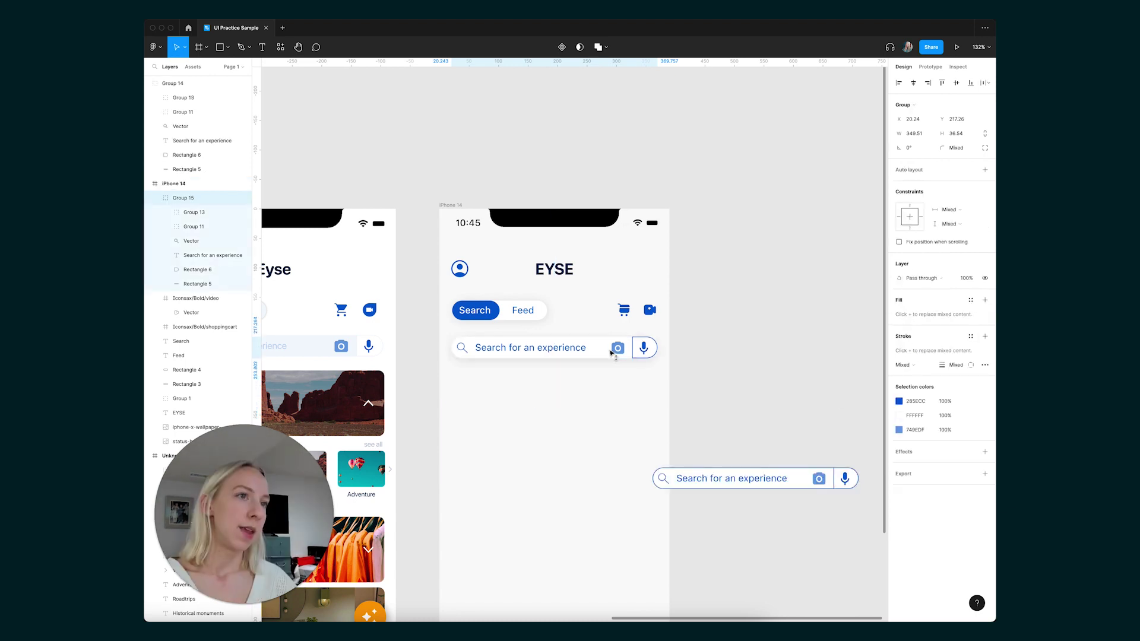
- Keep the shadowed search bar just below the toggle and delete the outlined version
{"action": "left_click", "coordinate": [505, 347]}
{"action": "left_click_drag", "start_coordinate": [642, 453], "coordinate": [919, 527]}
{"action": "key", "text": "Delete"}
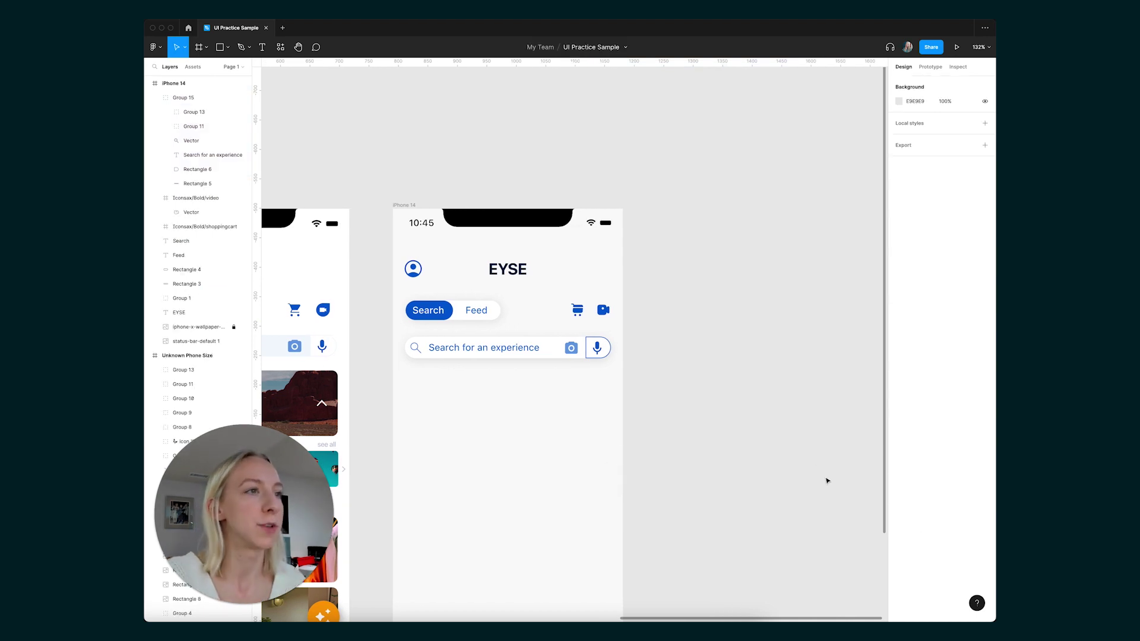
- Fill the search bar's microphone section with the document's blue and make the microphone icon white
{"action": "scroll", "coordinate": [561, 380], "scroll_direction": "up", "scroll_amount": 3}
{"action": "scroll", "coordinate": [550, 491], "scroll_direction": "up", "scroll_amount": 5}
{"action": "scroll", "coordinate": [671, 452], "scroll_direction": "down", "scroll_amount": 2}
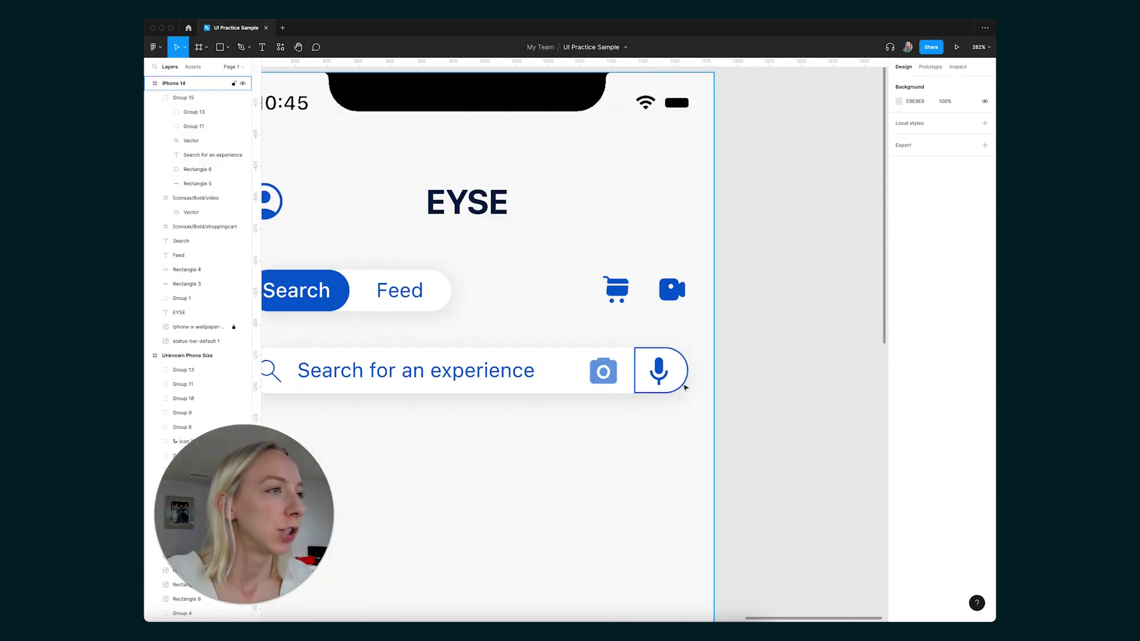
{"action": "left_click", "coordinate": [688, 376]}
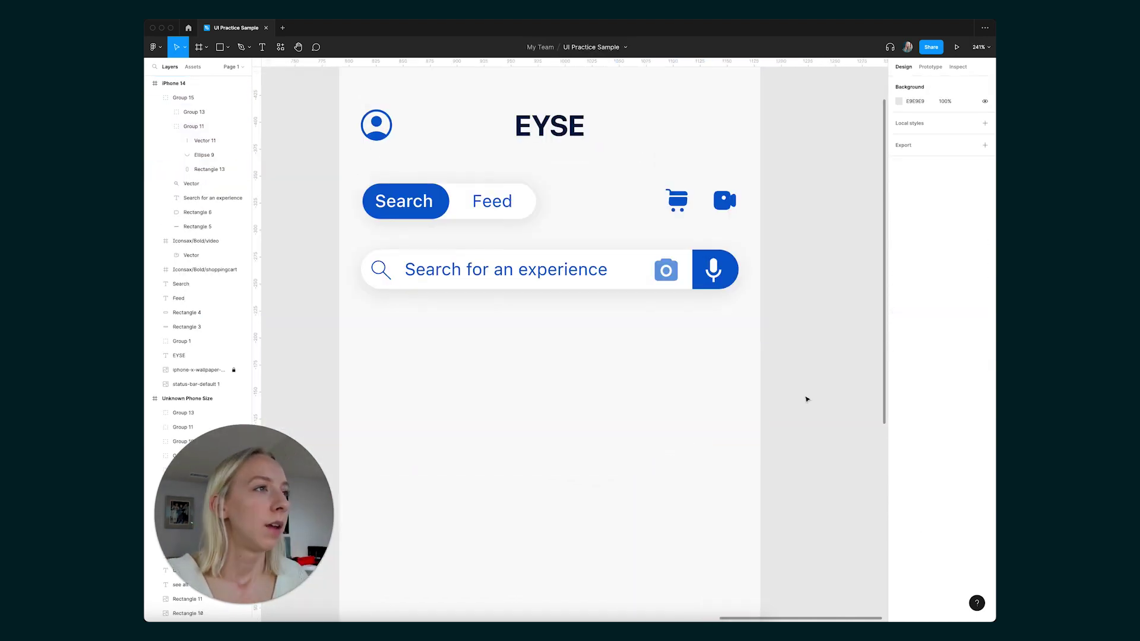
- Give the microphone icon's arc and stem strokes a round join and Round caps at both ends
{"action": "scroll", "coordinate": [748, 275], "scroll_direction": "up", "scroll_amount": 10}
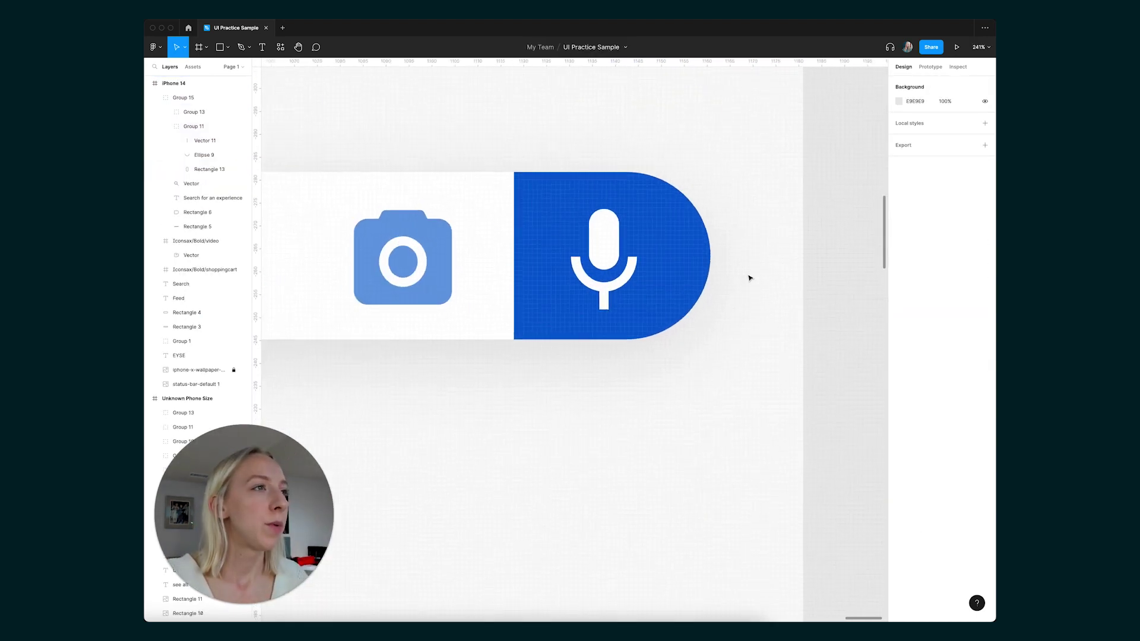
{"action": "left_click", "coordinate": [570, 278]}
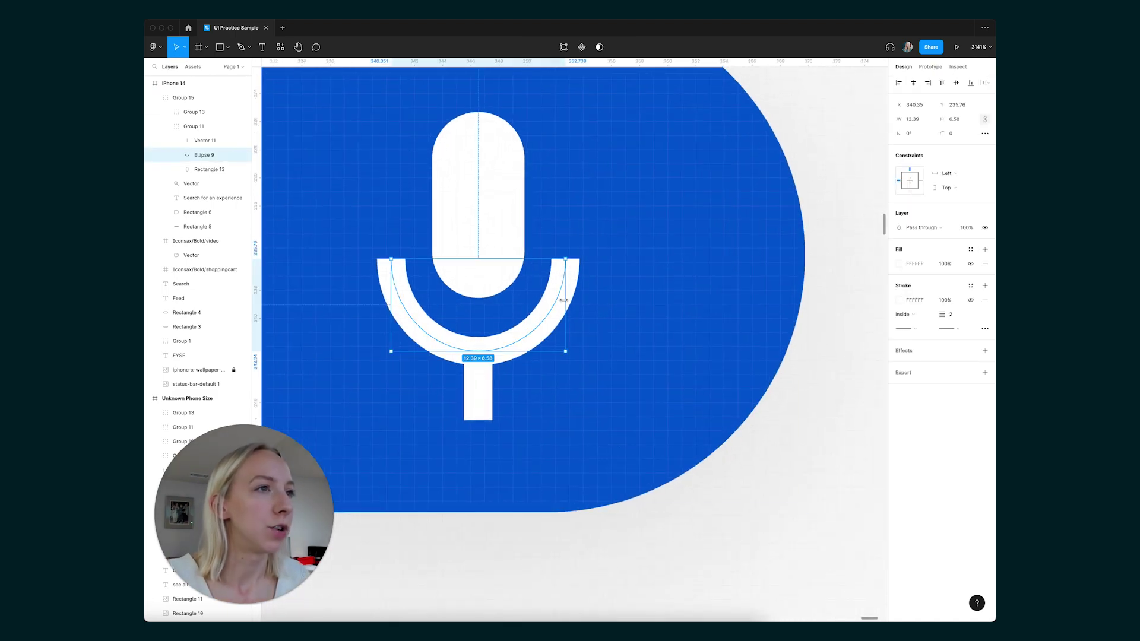
{"action": "left_click", "coordinate": [477, 397], "text": "shift"}
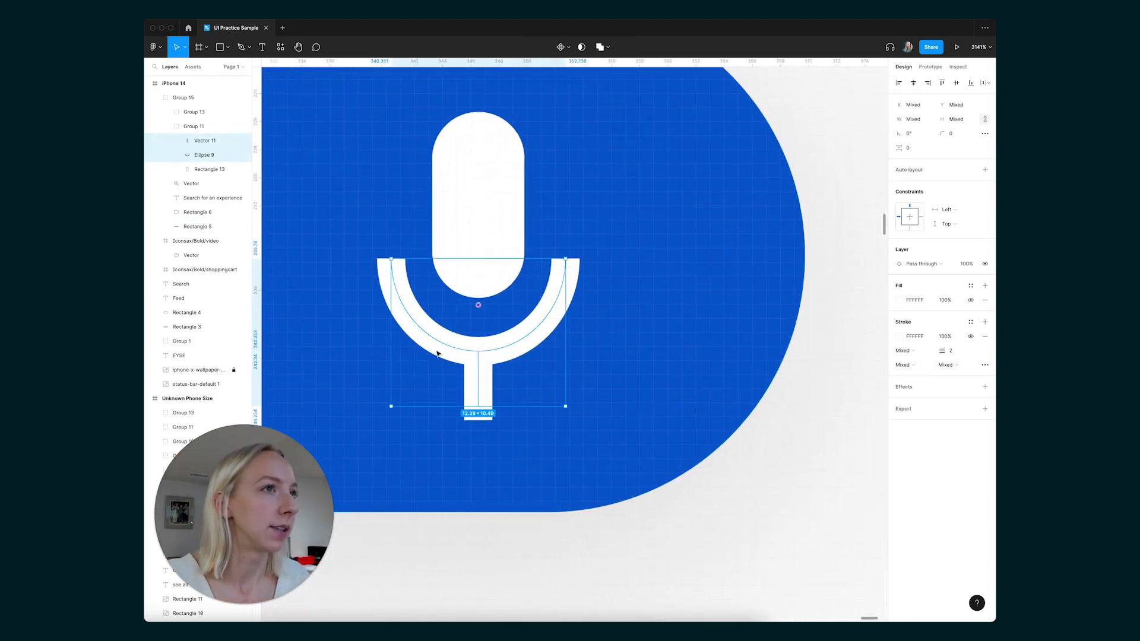
{"action": "left_click", "coordinate": [985, 364]}
{"action": "left_click", "coordinate": [878, 409]}
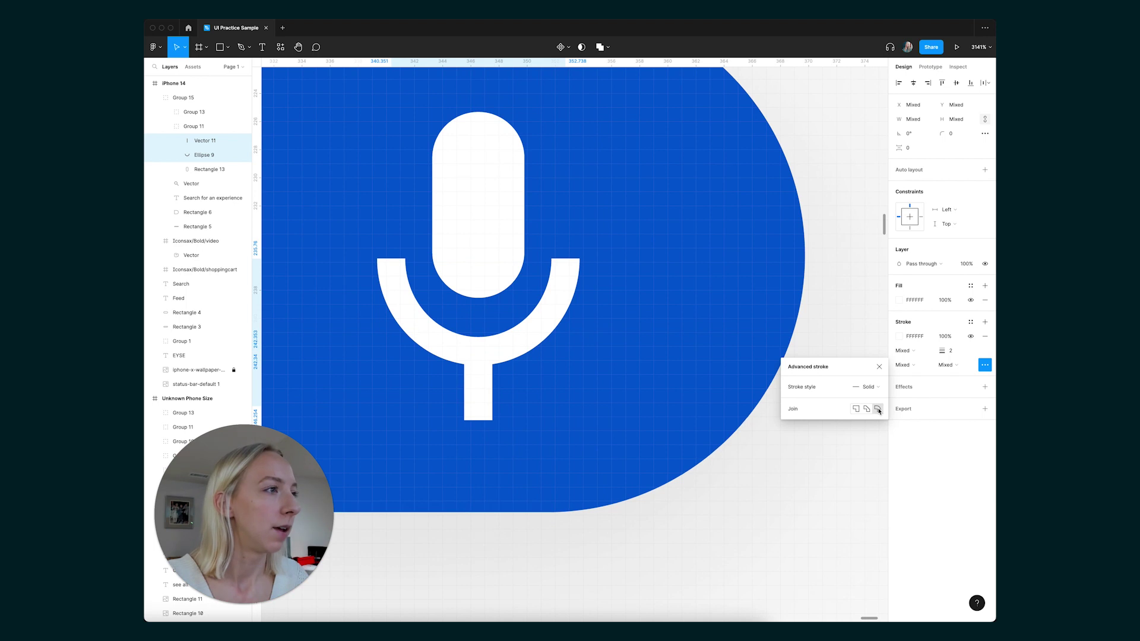
{"action": "left_click", "coordinate": [954, 365]}
{"action": "left_click", "coordinate": [936, 457]}
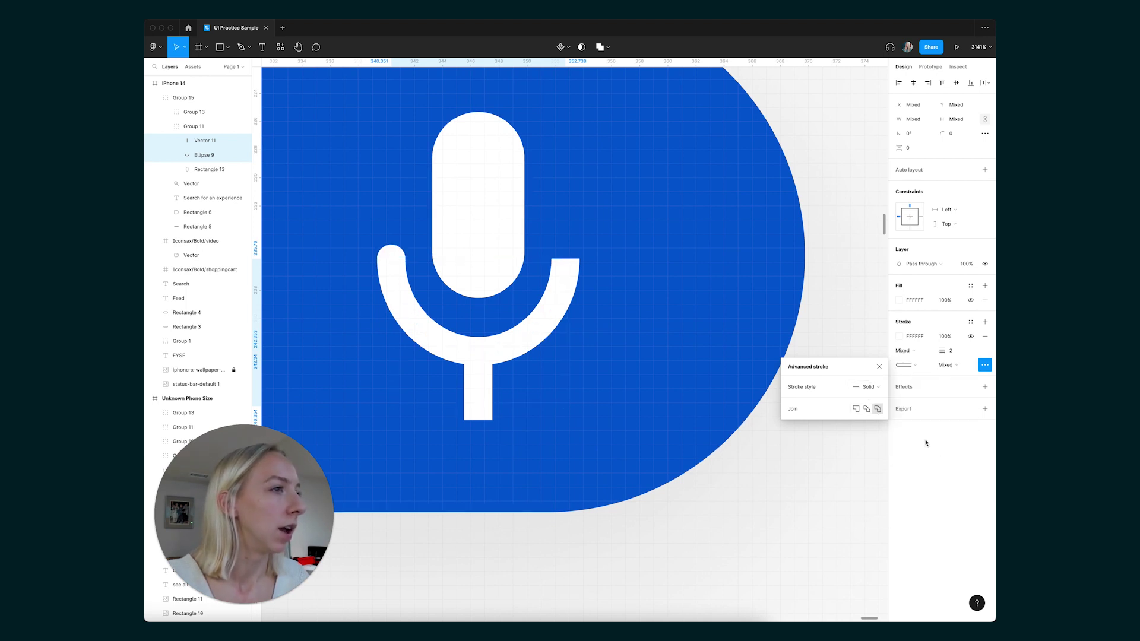
{"action": "left_click", "coordinate": [948, 365]}
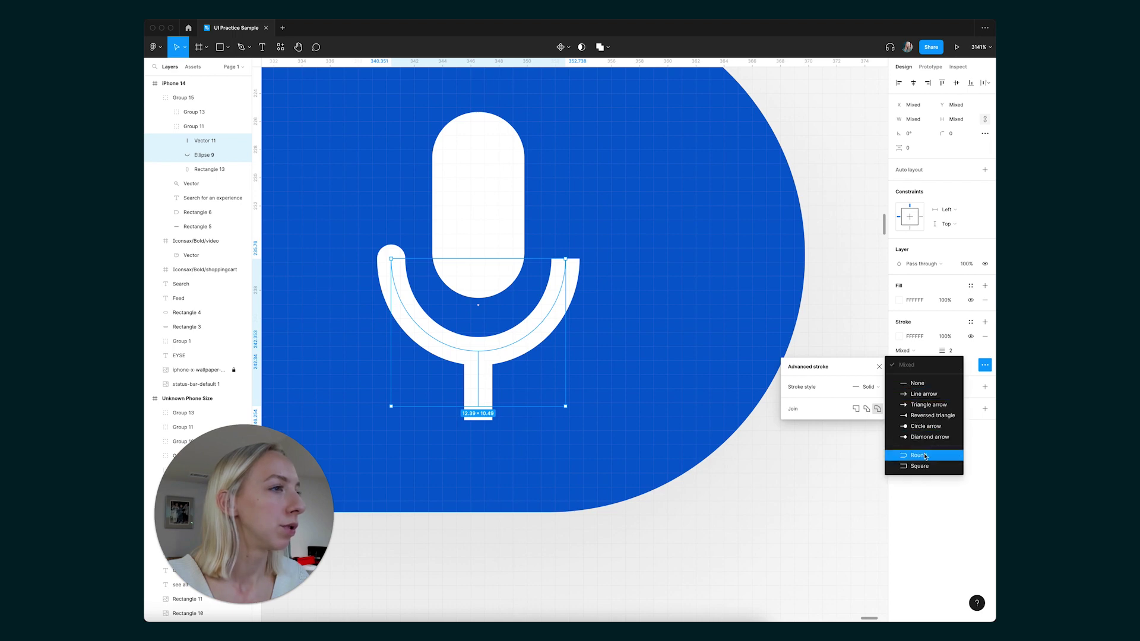
{"action": "left_click", "coordinate": [896, 452]}
{"action": "left_click", "coordinate": [718, 377]}
- Compare the restyled search bar and its blue microphone section with the original screen, checking them at several sizes
{"action": "scroll", "coordinate": [718, 376], "scroll_direction": "down", "scroll_amount": 5}
{"action": "left_click", "coordinate": [784, 404]}
{"action": "scroll", "coordinate": [728, 402], "scroll_direction": "down", "scroll_amount": 4}
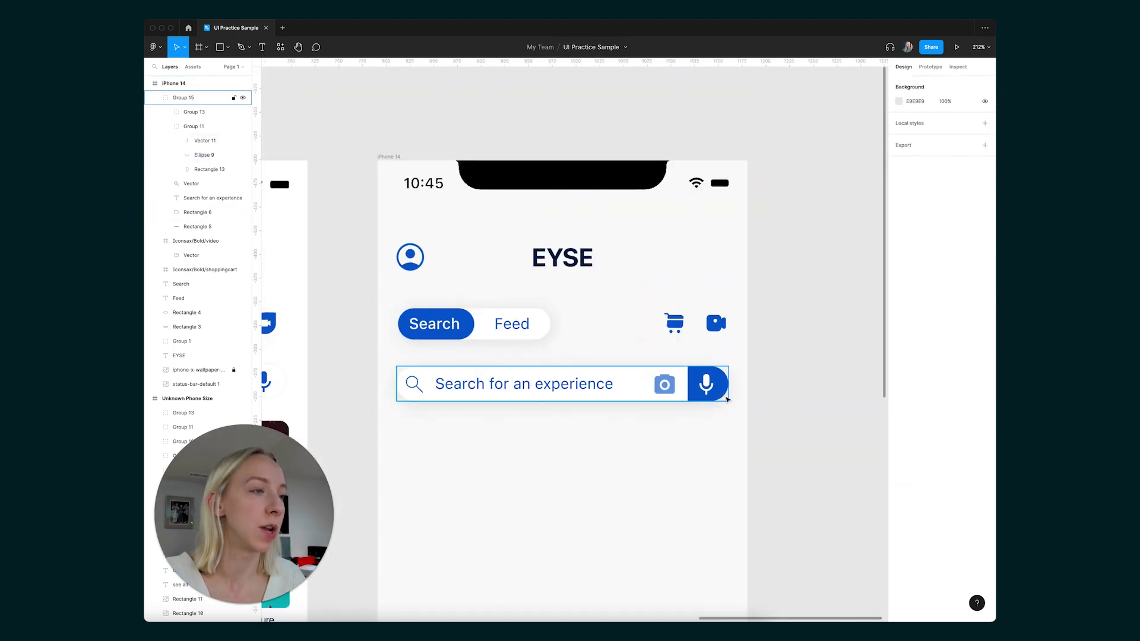
{"action": "scroll", "coordinate": [732, 417], "scroll_direction": "down", "scroll_amount": 3}
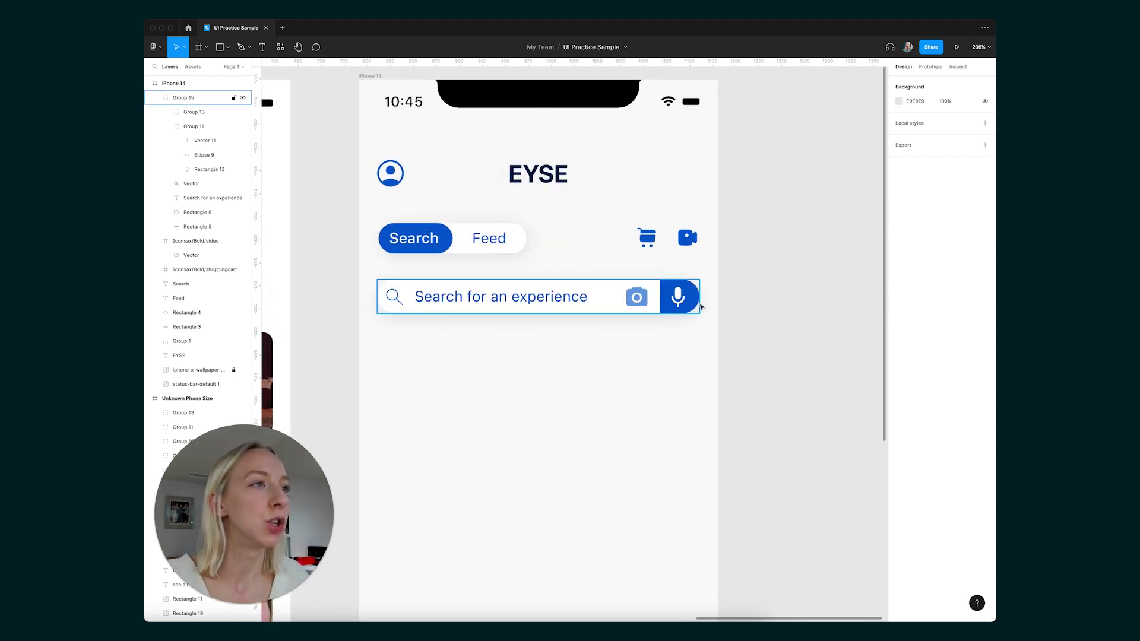
{"action": "scroll", "coordinate": [743, 318], "scroll_direction": "down", "scroll_amount": 5}
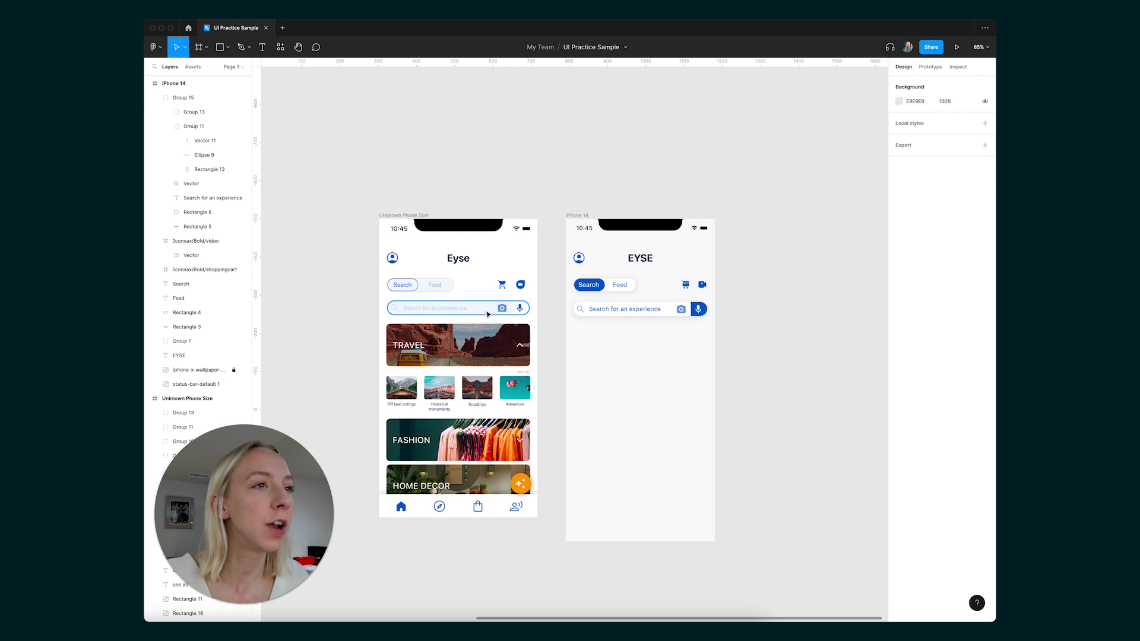
{"action": "scroll", "coordinate": [519, 310], "scroll_direction": "up", "scroll_amount": 10}
{"action": "scroll", "coordinate": [646, 292], "scroll_direction": "down", "scroll_amount": 8}
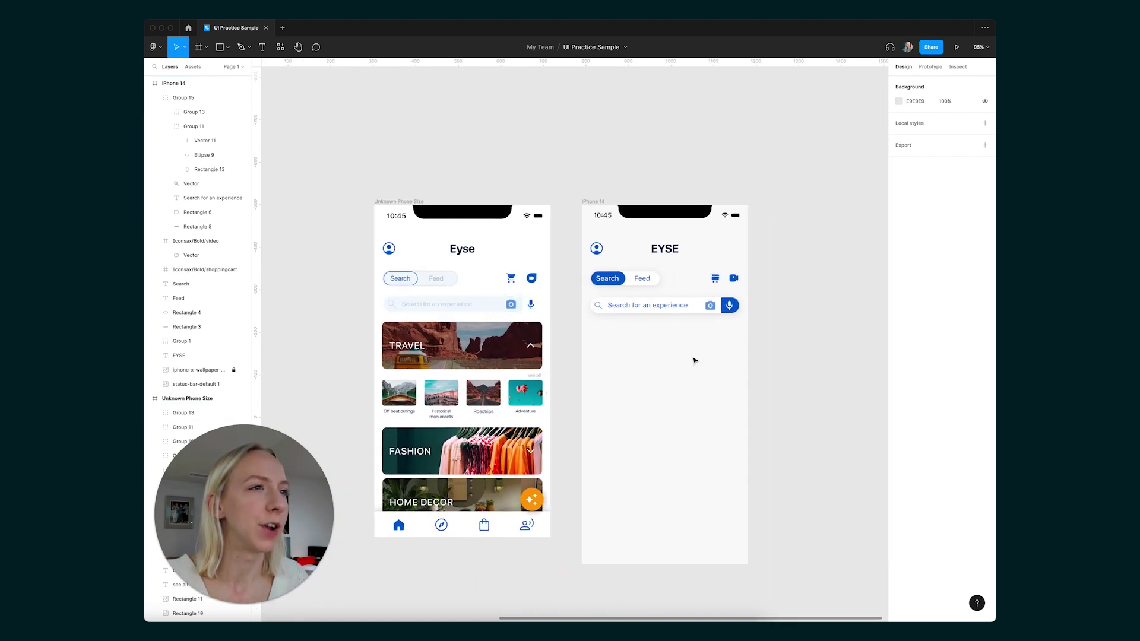
{"action": "scroll", "coordinate": [696, 360], "scroll_direction": "right", "scroll_amount": 2}
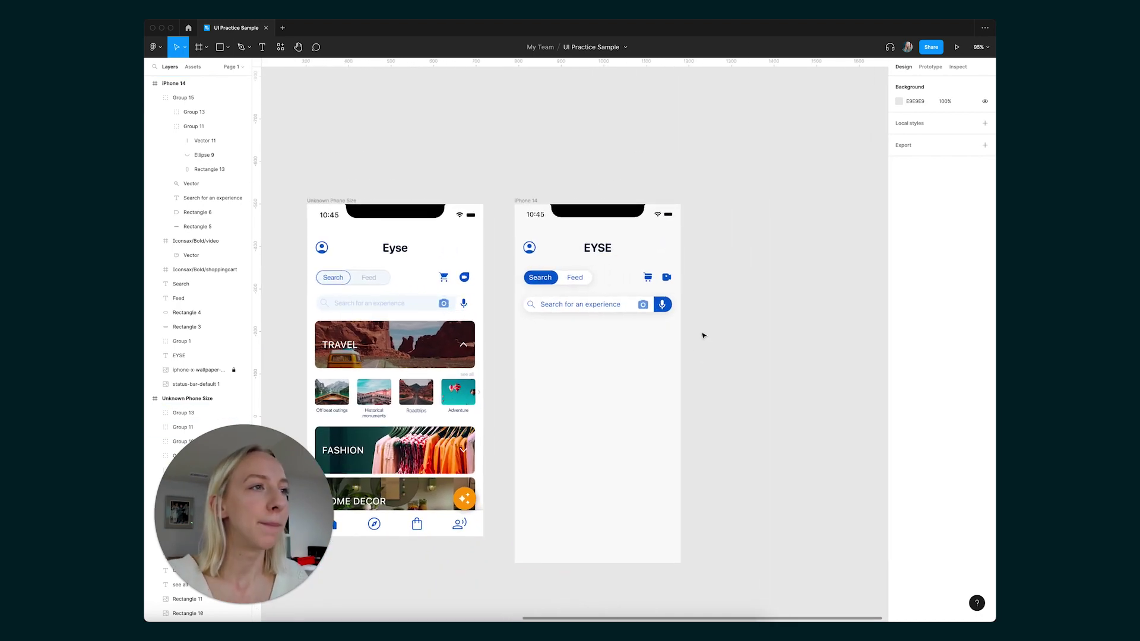
{"action": "scroll", "coordinate": [668, 312], "scroll_direction": "up", "scroll_amount": 10}
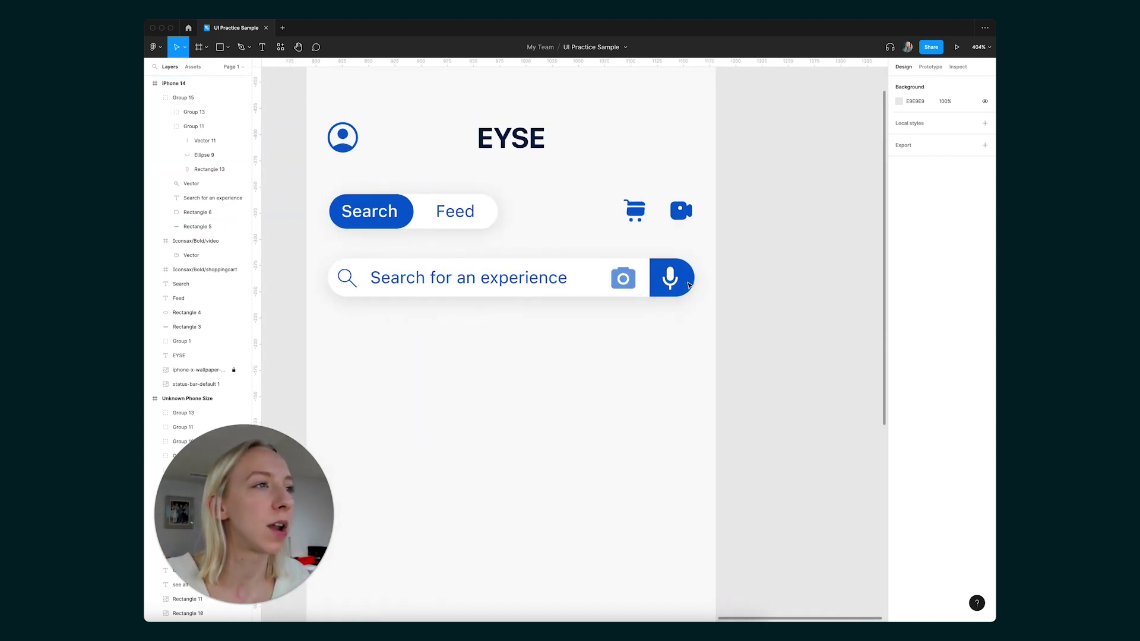
{"action": "left_click", "coordinate": [689, 286]}
{"action": "left_click", "coordinate": [733, 300]}
{"action": "scroll", "coordinate": [733, 300], "scroll_direction": "right", "scroll_amount": 2}
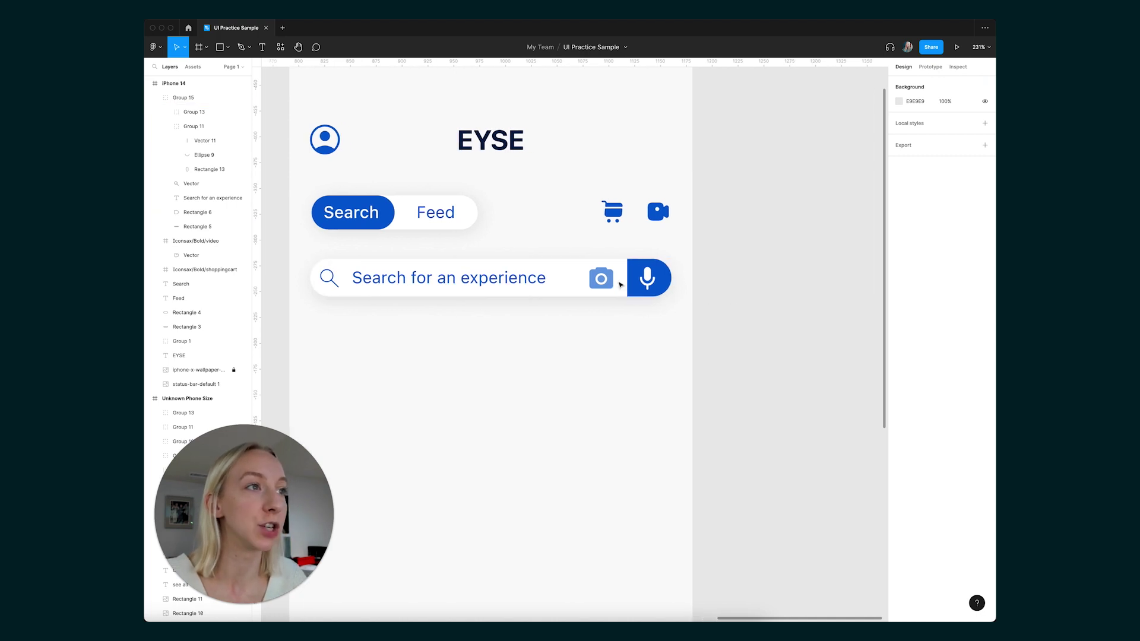
{"action": "left_click", "coordinate": [621, 285]}
{"action": "scroll", "coordinate": [677, 297], "scroll_direction": "up", "scroll_amount": 3}
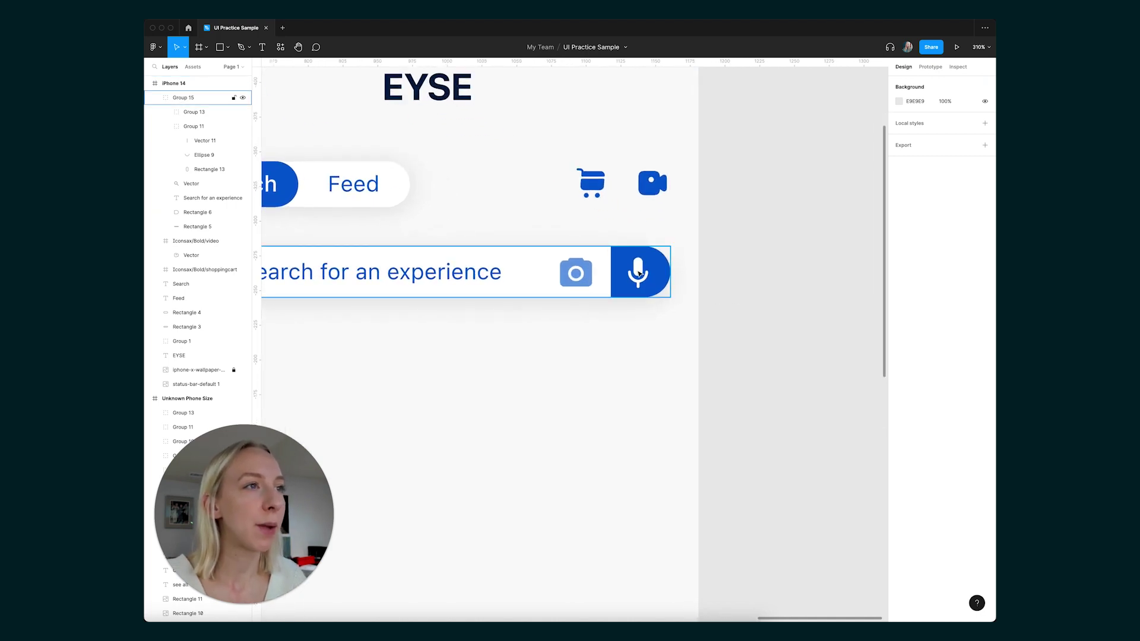
{"action": "scroll", "coordinate": [530, 270], "scroll_direction": "down", "scroll_amount": 4}
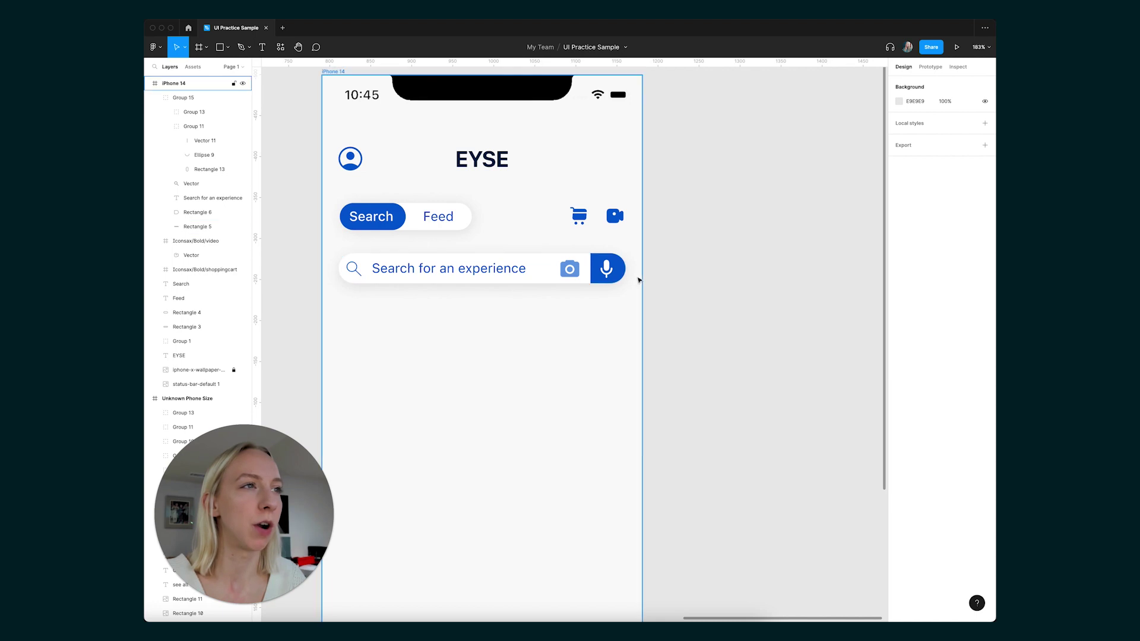
- Delete the blue section behind the microphone icon in the search bar
{"action": "scroll", "coordinate": [640, 279], "scroll_direction": "up", "scroll_amount": 5}
{"action": "double_click", "coordinate": [549, 240]}
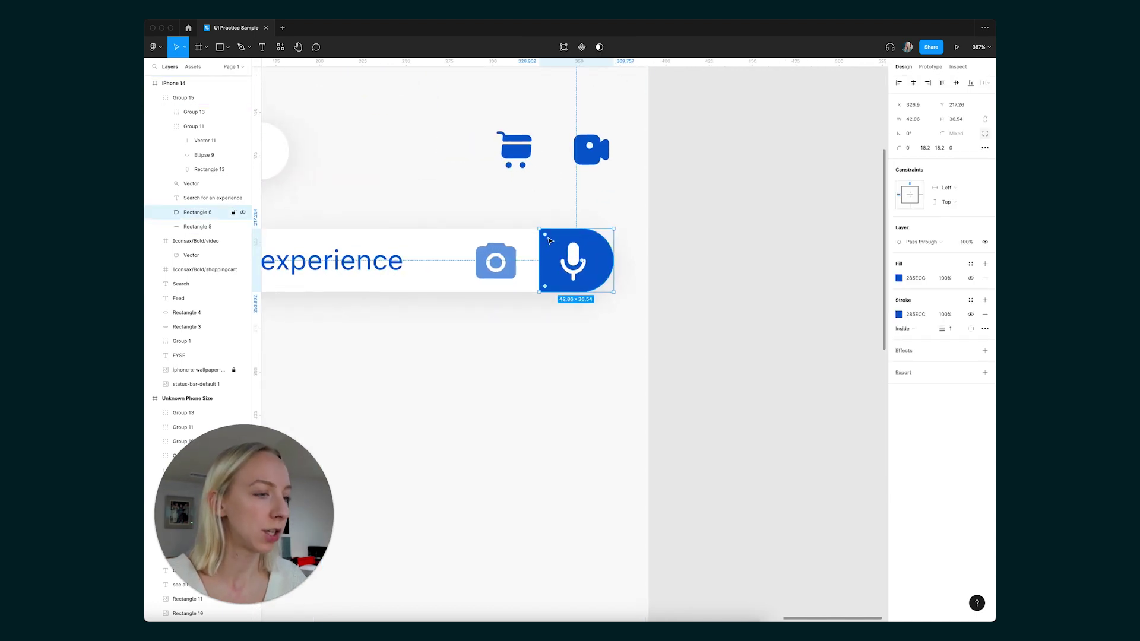
{"action": "key", "text": "Delete"}
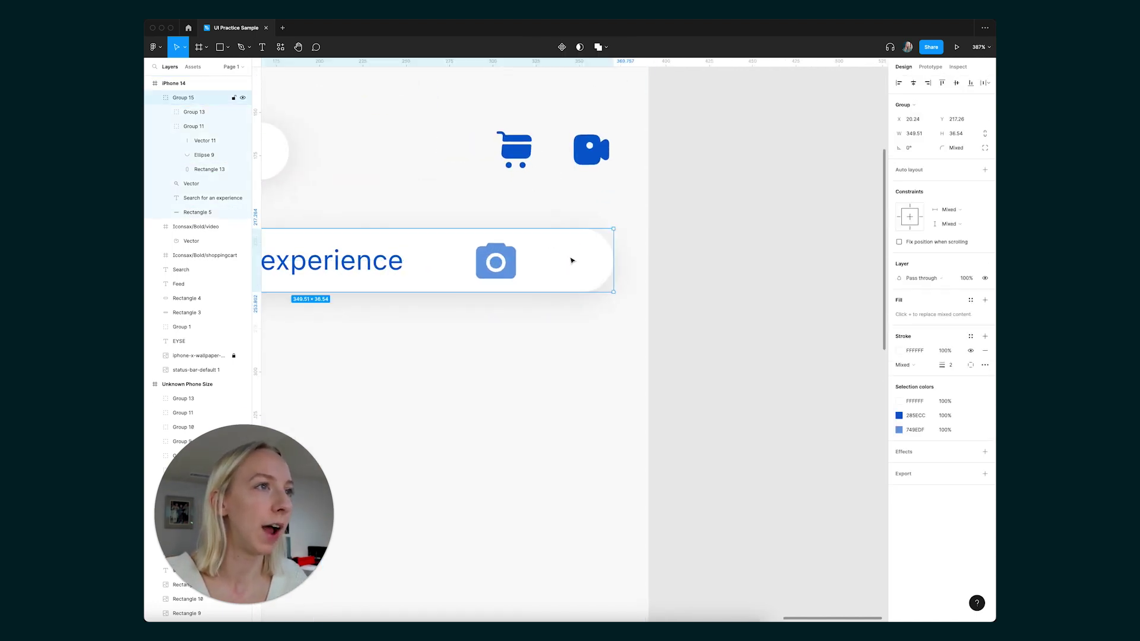
- Recolour the search bar's microphone, both fill and stroke, and its camera icon with the document's blue
{"action": "left_click", "coordinate": [572, 260]}
{"action": "left_click", "coordinate": [899, 300]}
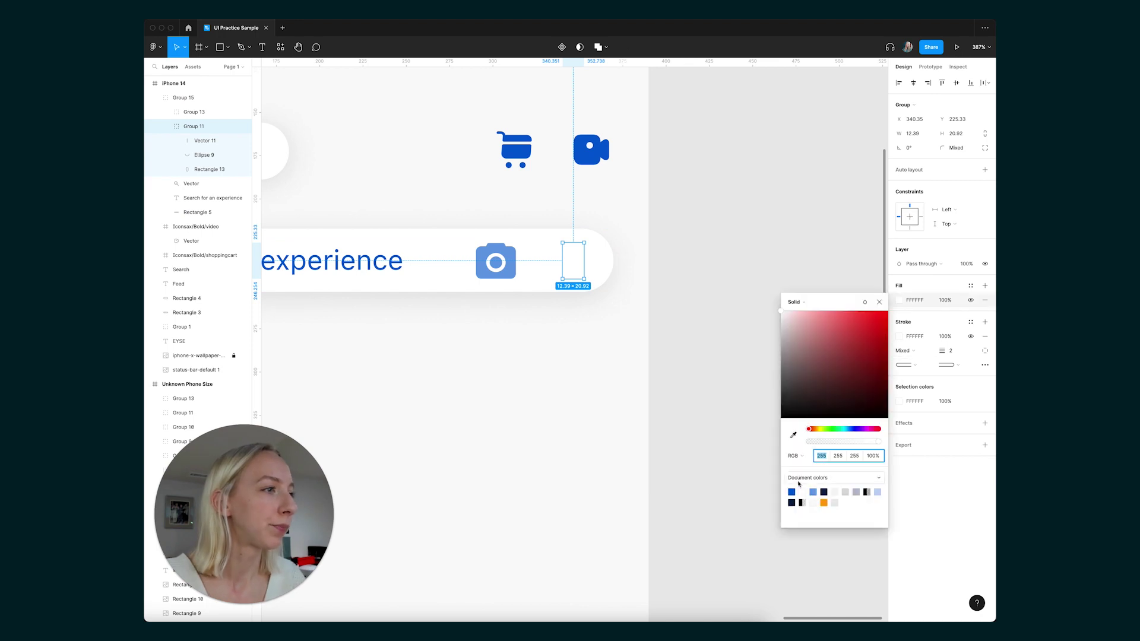
{"action": "left_click", "coordinate": [791, 491]}
{"action": "left_click", "coordinate": [899, 336]}
{"action": "left_click", "coordinate": [791, 528]}
{"action": "left_click", "coordinate": [768, 502]}
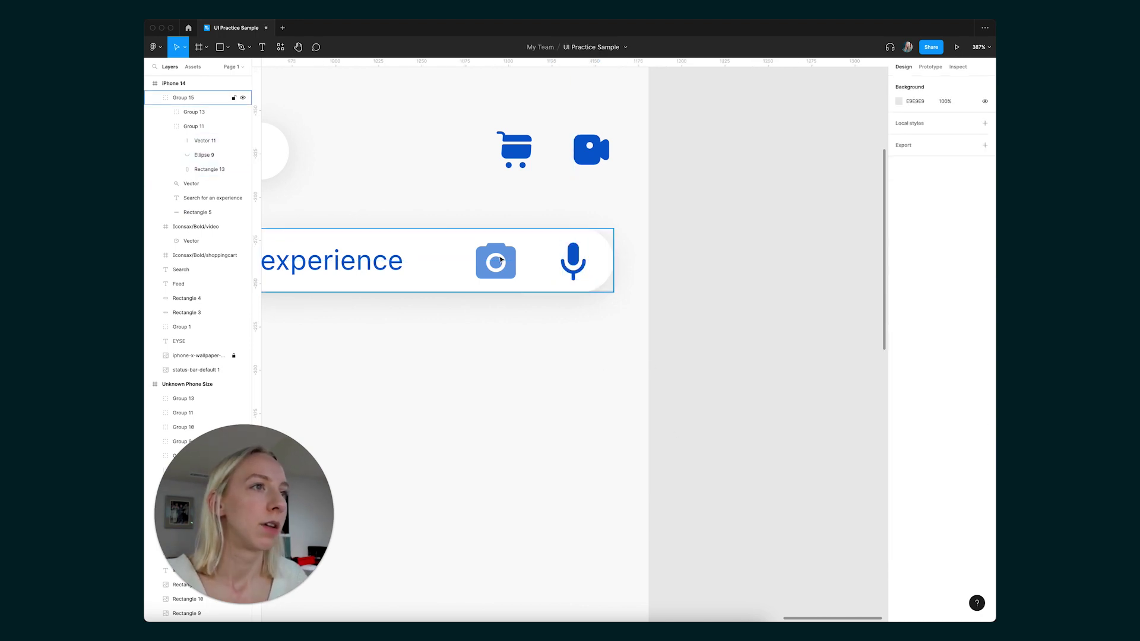
{"action": "double_click", "coordinate": [501, 251]}
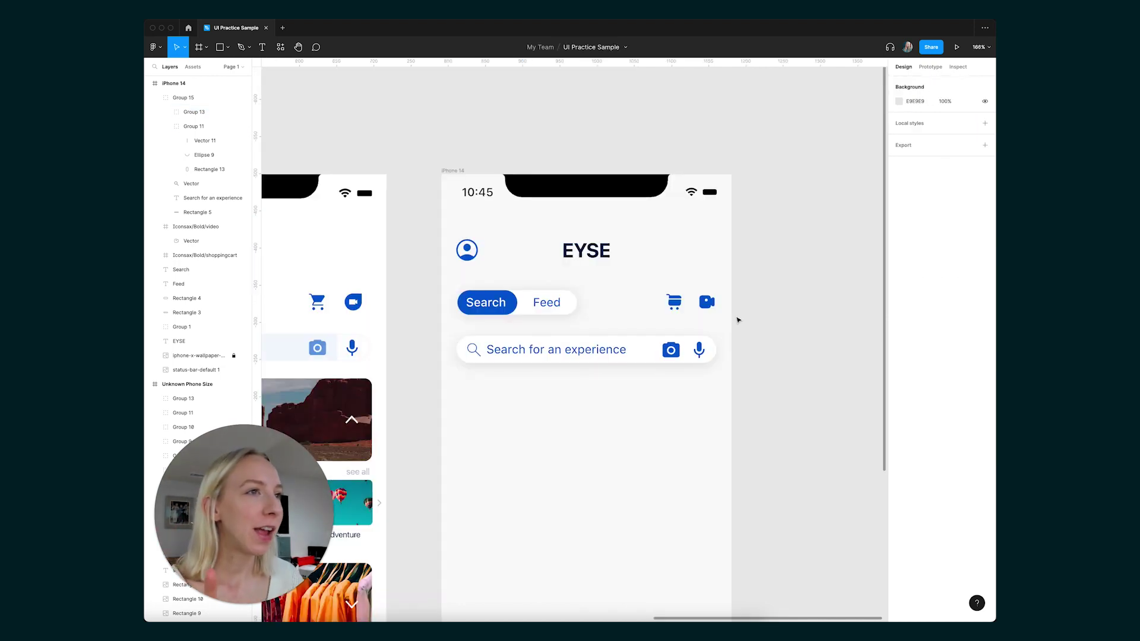
- Move the cart and video icons up from the toggle row into the EYSE title row
{"action": "left_click_drag", "start_coordinate": [652, 282], "coordinate": [709, 257]}
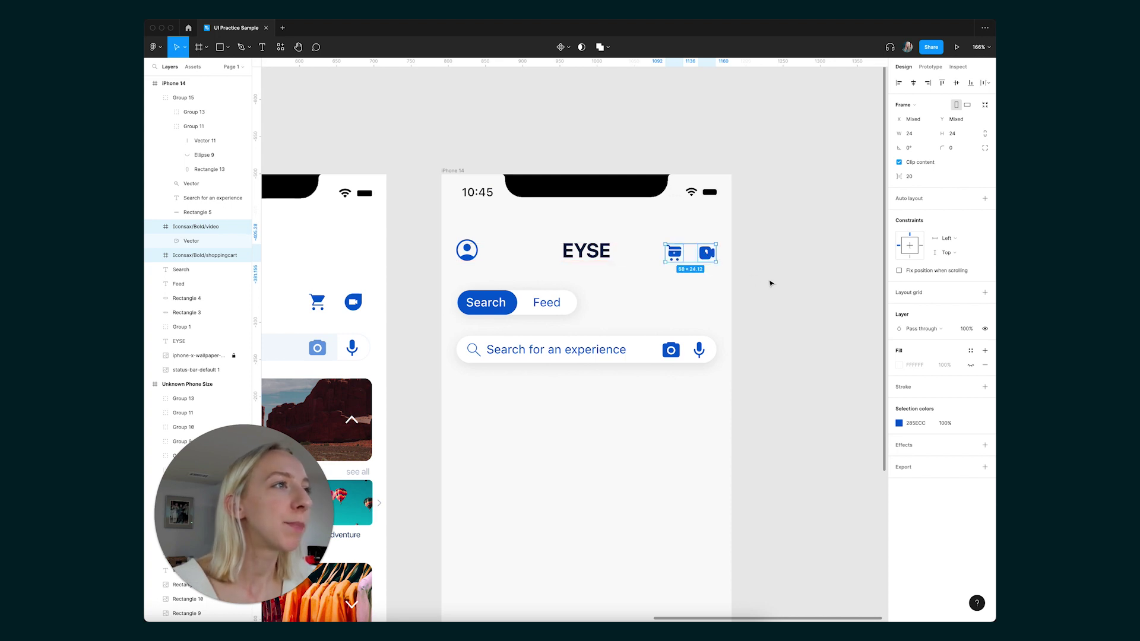
{"action": "left_click", "coordinate": [777, 297]}
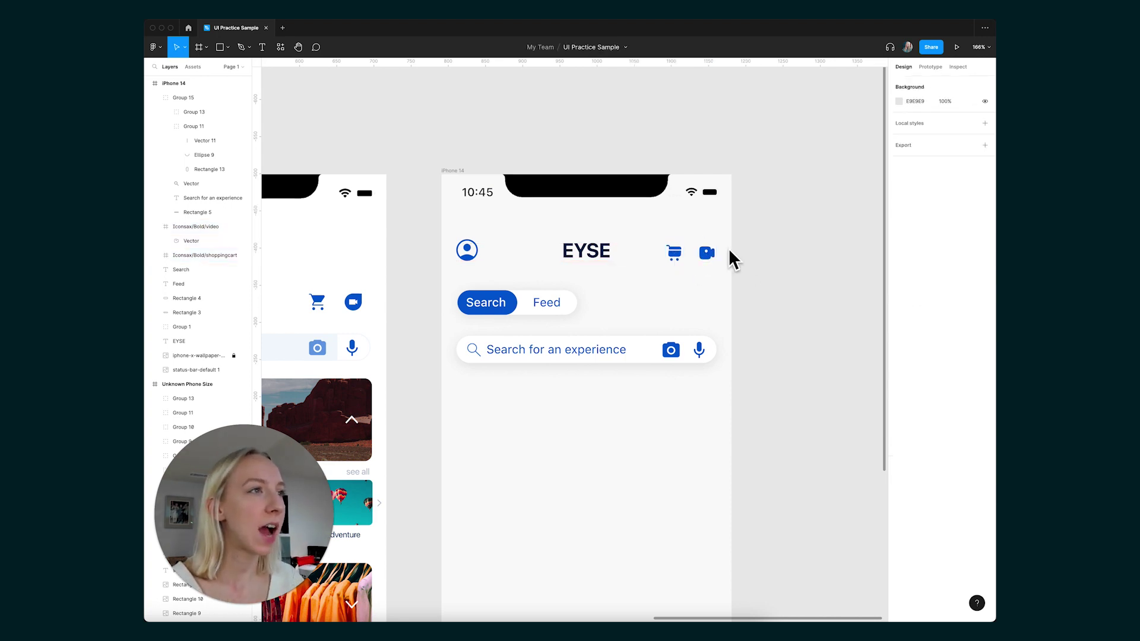
{"action": "scroll", "coordinate": [691, 264], "scroll_direction": "left", "scroll_amount": 5}
{"action": "scroll", "coordinate": [691, 263], "scroll_direction": "left", "scroll_amount": 1}
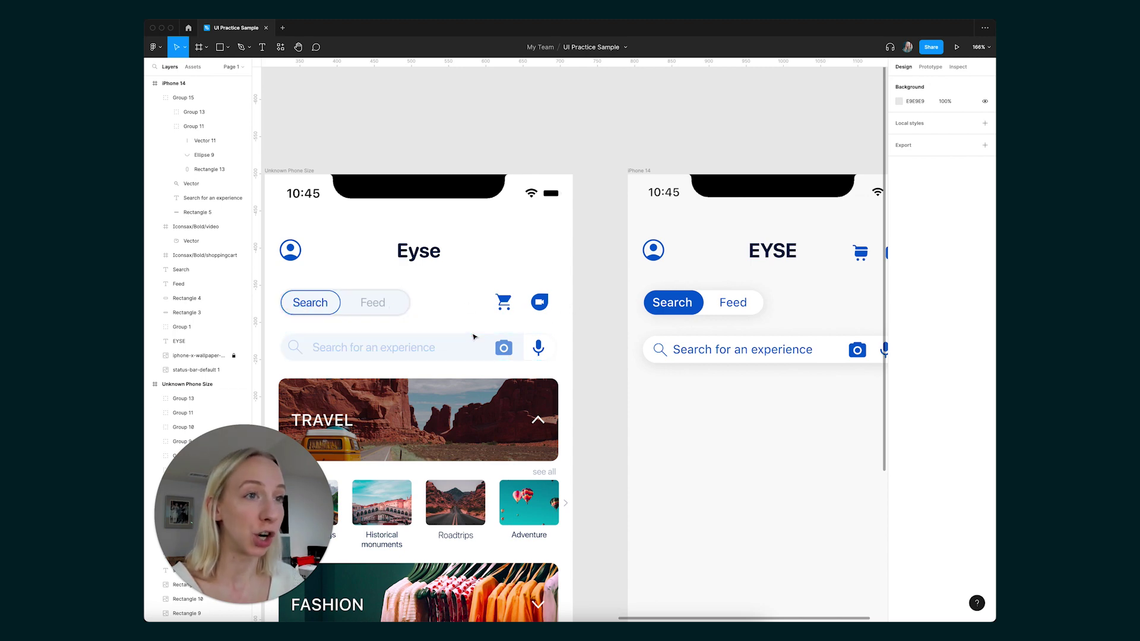
- Set the font size of the toggle's Search label to 14 in the iPhone 14 frame
{"action": "scroll", "coordinate": [653, 260], "scroll_direction": "right", "scroll_amount": 5}
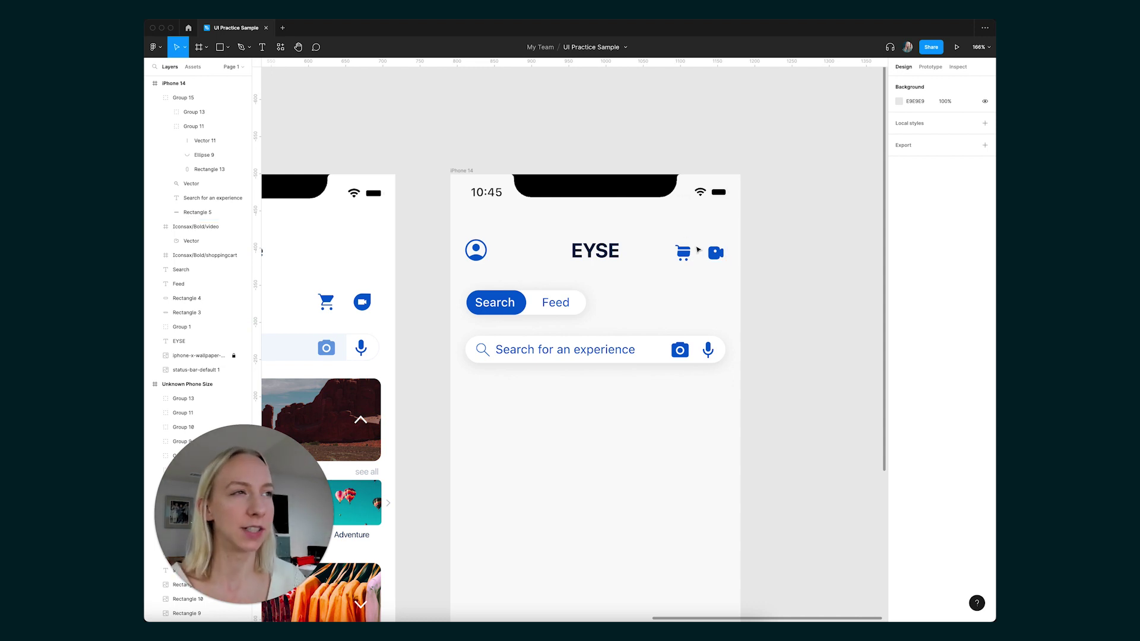
{"action": "scroll", "coordinate": [681, 382], "scroll_direction": "up", "scroll_amount": 5}
{"action": "left_click", "coordinate": [410, 271]}
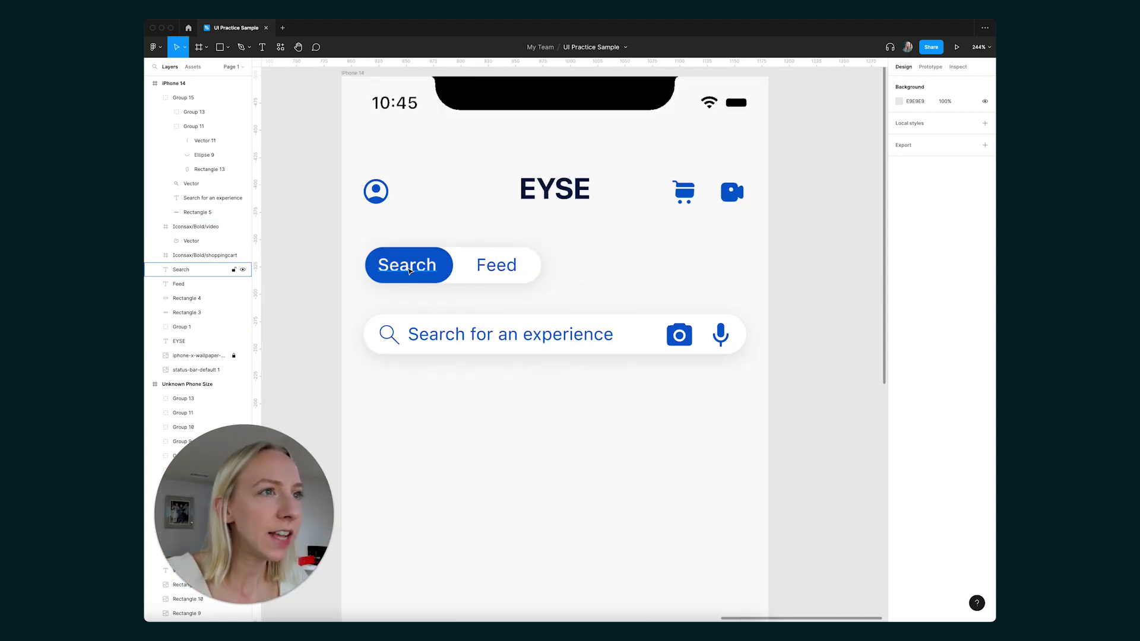
{"action": "left_click", "coordinate": [966, 293]}
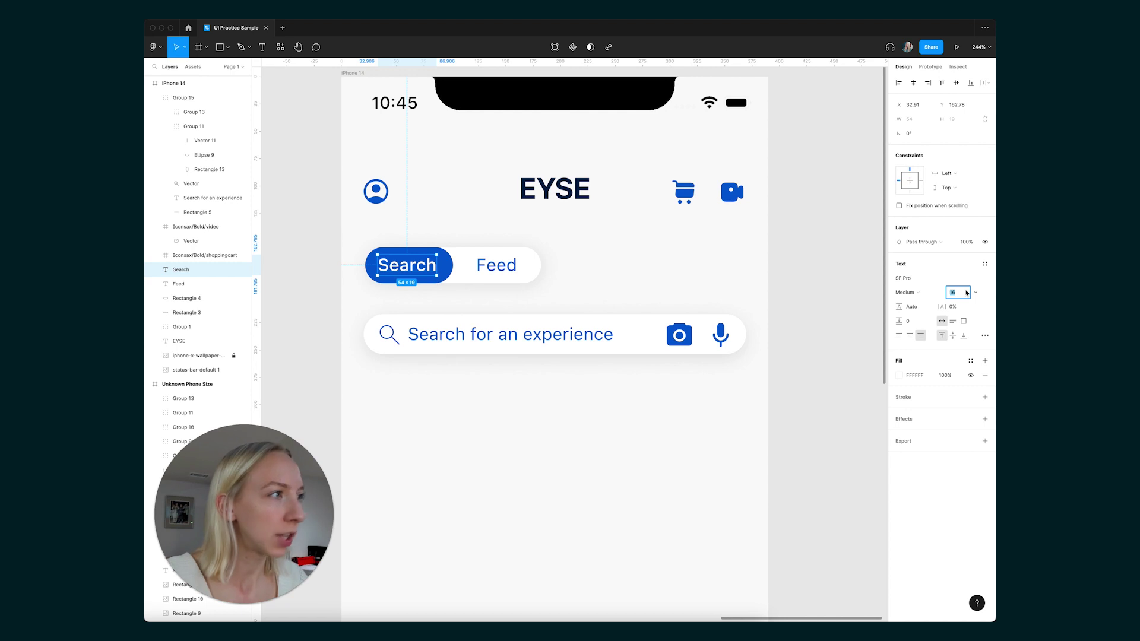
{"action": "type", "text": "14"}
{"action": "key", "text": "Return"}
- Set the toggle's Feed label to font size 14 and recentre both toggle labels within their pill halves
{"action": "left_click", "coordinate": [514, 265]}
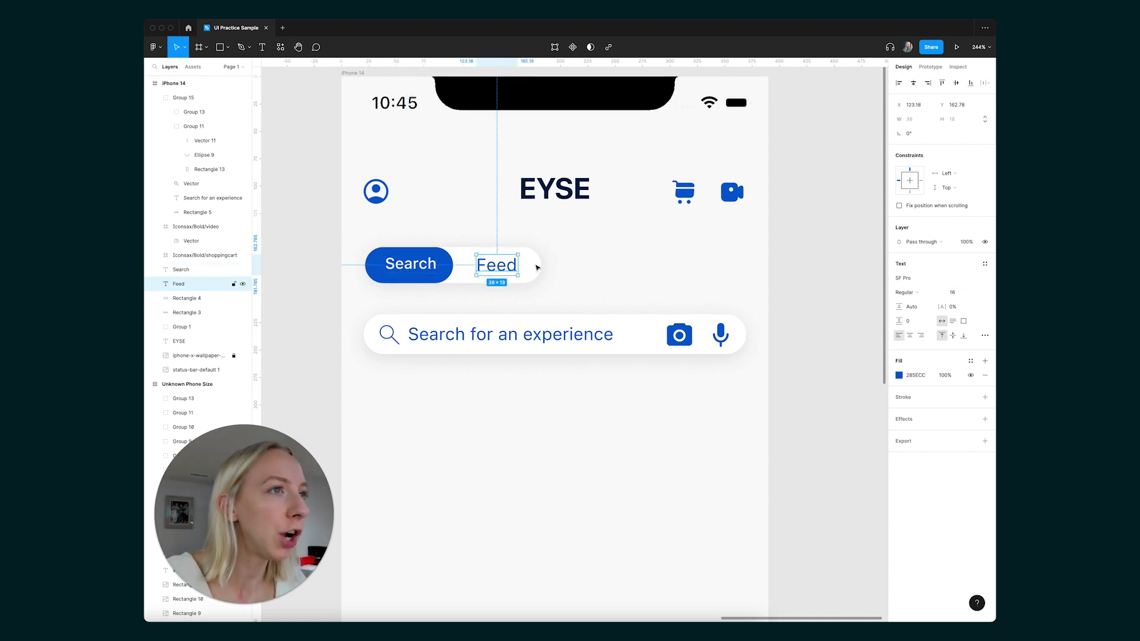
{"action": "left_click", "coordinate": [953, 292]}
{"action": "key", "text": "Return"}
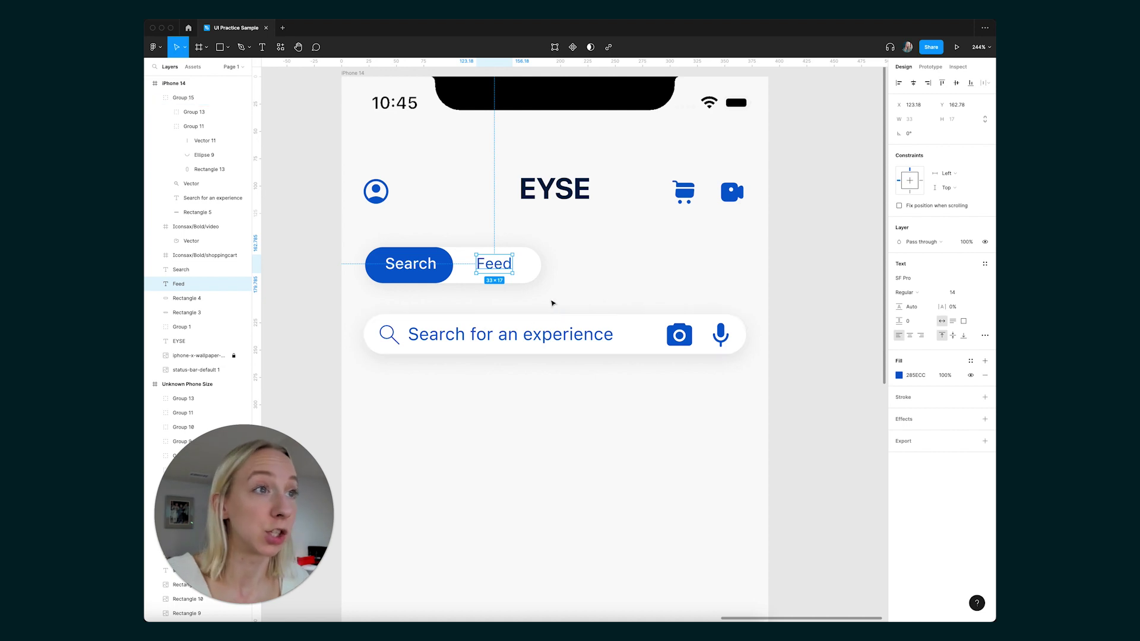
{"action": "left_click", "coordinate": [553, 302]}
{"action": "left_click_drag", "start_coordinate": [500, 269], "coordinate": [501, 271]}
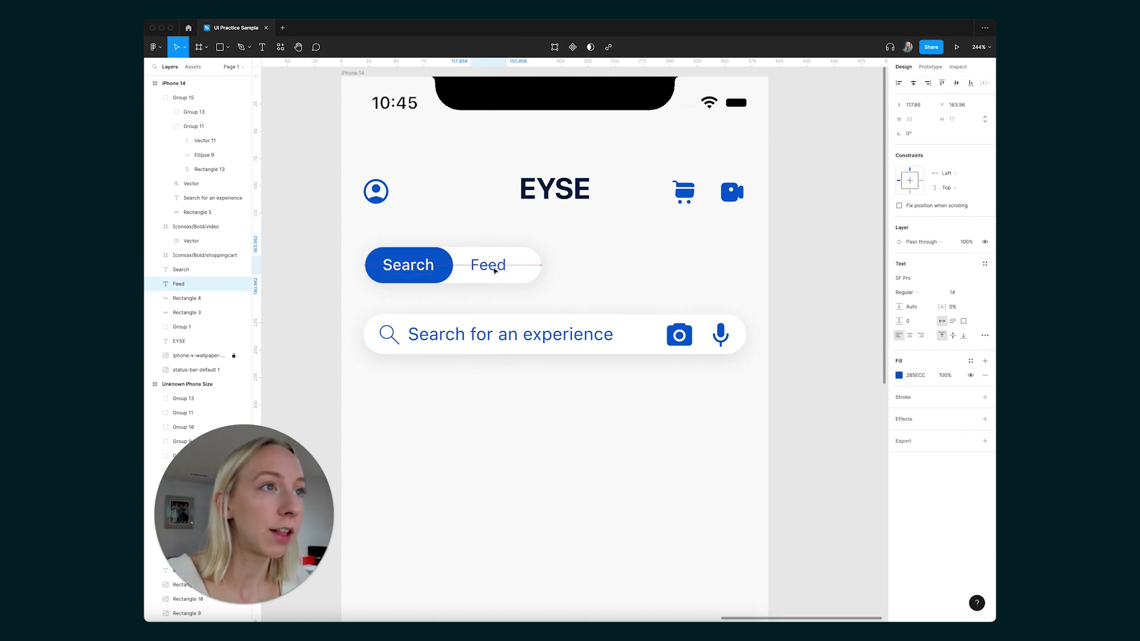
{"action": "left_click", "coordinate": [611, 267]}
- Shrink the search bar's camera icon to 16 wide and its microphone icon to 16 high
{"action": "scroll", "coordinate": [414, 258], "scroll_direction": "down", "scroll_amount": 4}
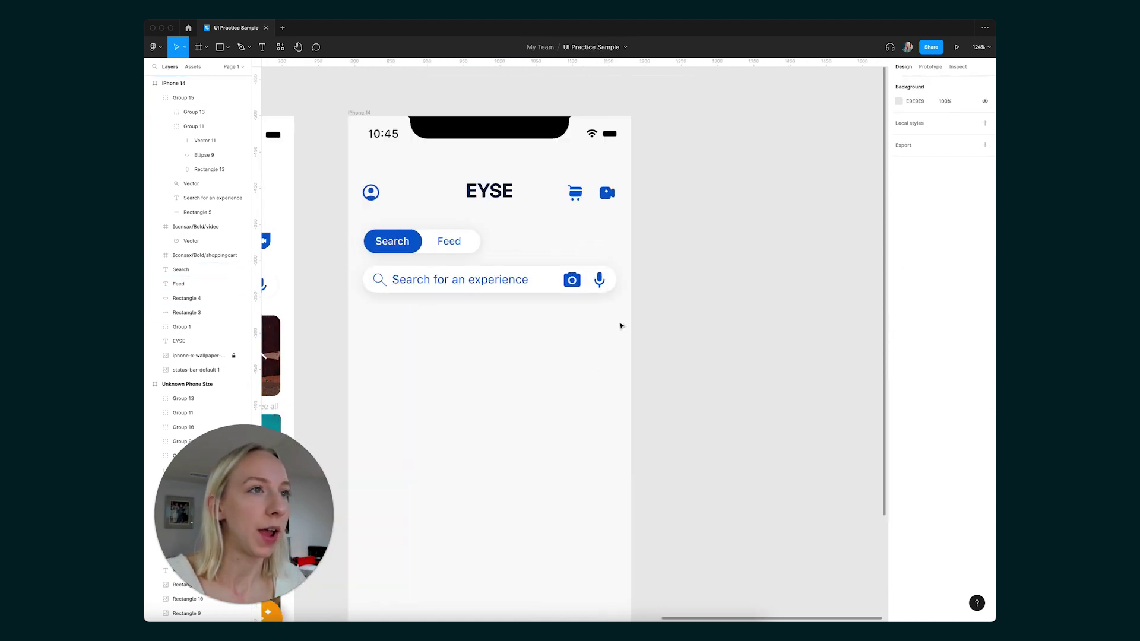
{"action": "scroll", "coordinate": [621, 326], "scroll_direction": "up", "scroll_amount": 5}
{"action": "double_click", "coordinate": [515, 240]}
{"action": "key", "text": "Return"}
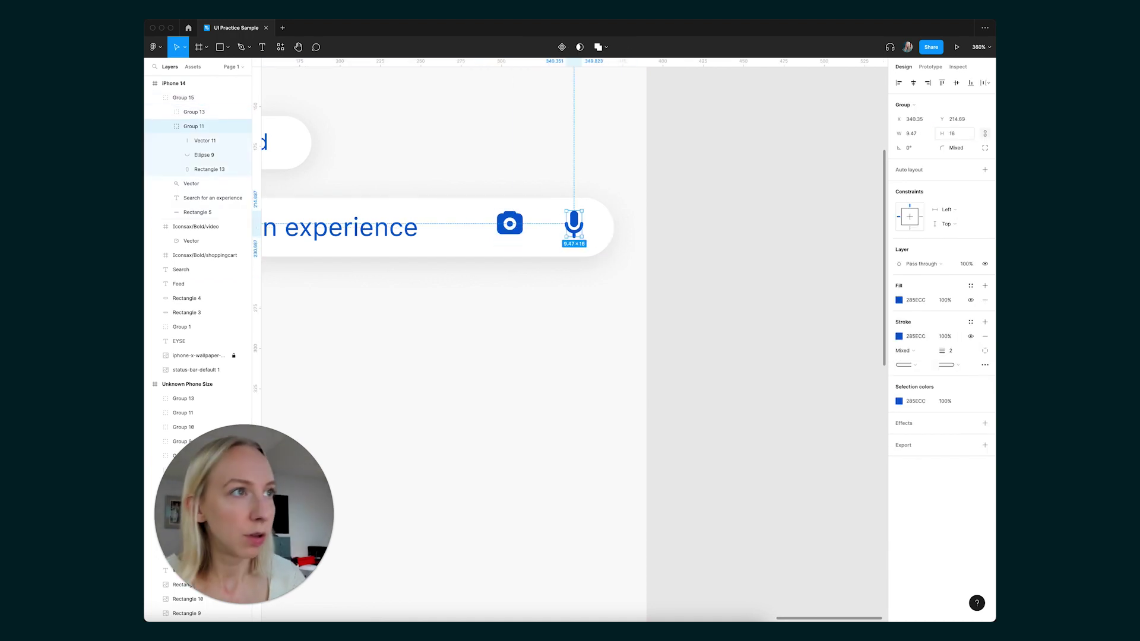
- Centre the microphone and camera icons vertically in the search bar and move them closer to its rounded end
{"action": "scroll", "coordinate": [596, 202], "scroll_direction": "up", "scroll_amount": 3}
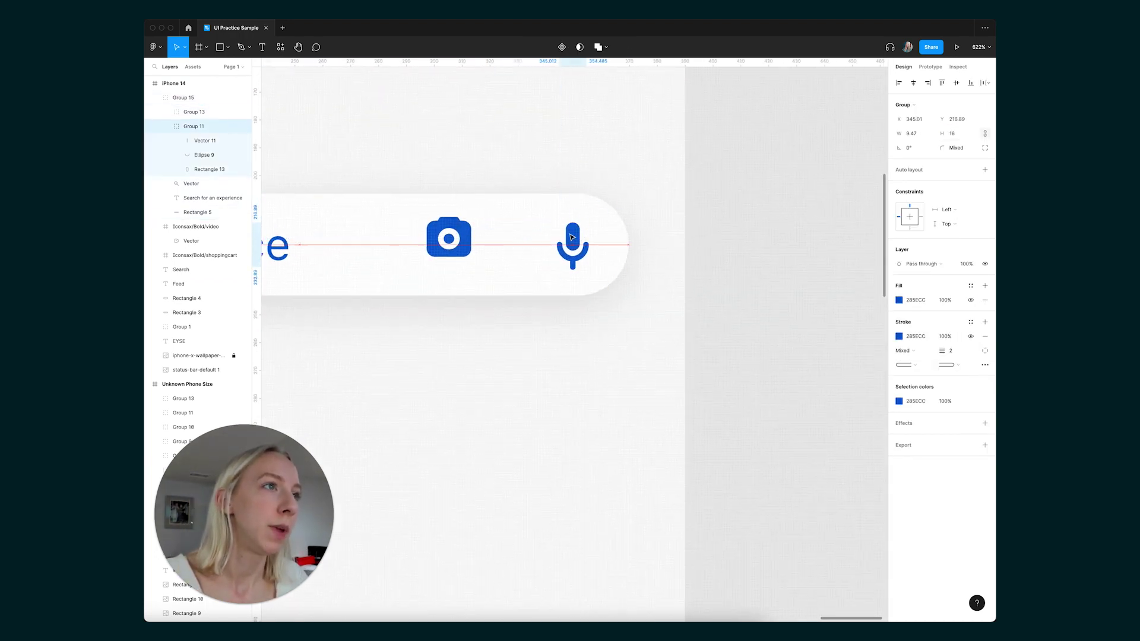
{"action": "left_click", "coordinate": [488, 251]}
{"action": "left_click_drag", "start_coordinate": [489, 252], "coordinate": [492, 246]}
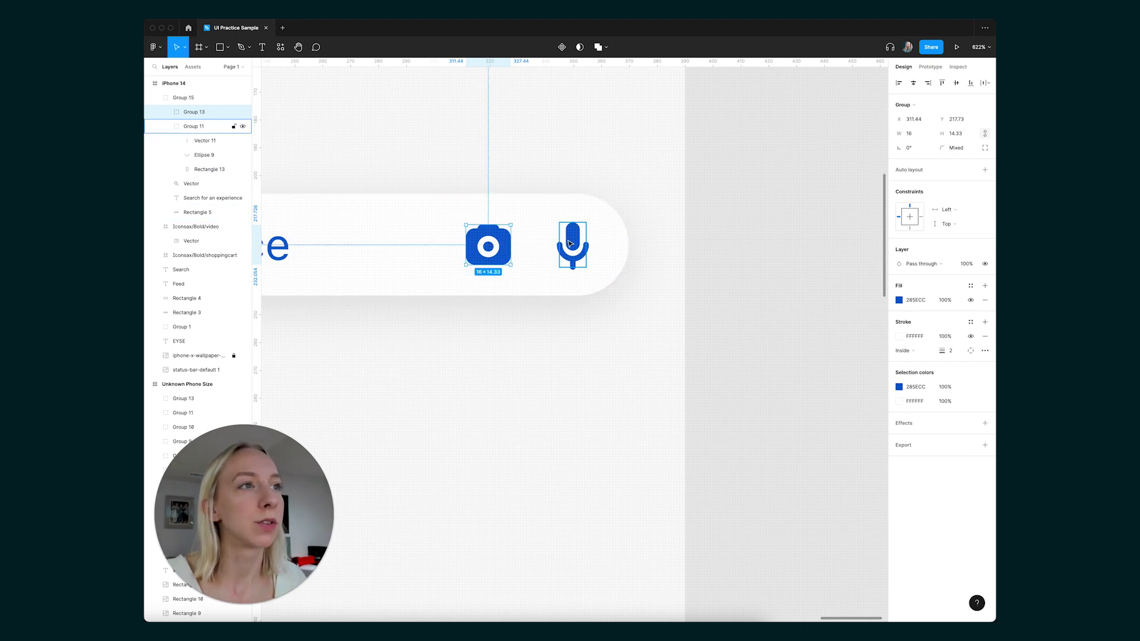
{"action": "left_click", "coordinate": [194, 126]}
{"action": "left_click_drag", "start_coordinate": [503, 242], "coordinate": [495, 243]}
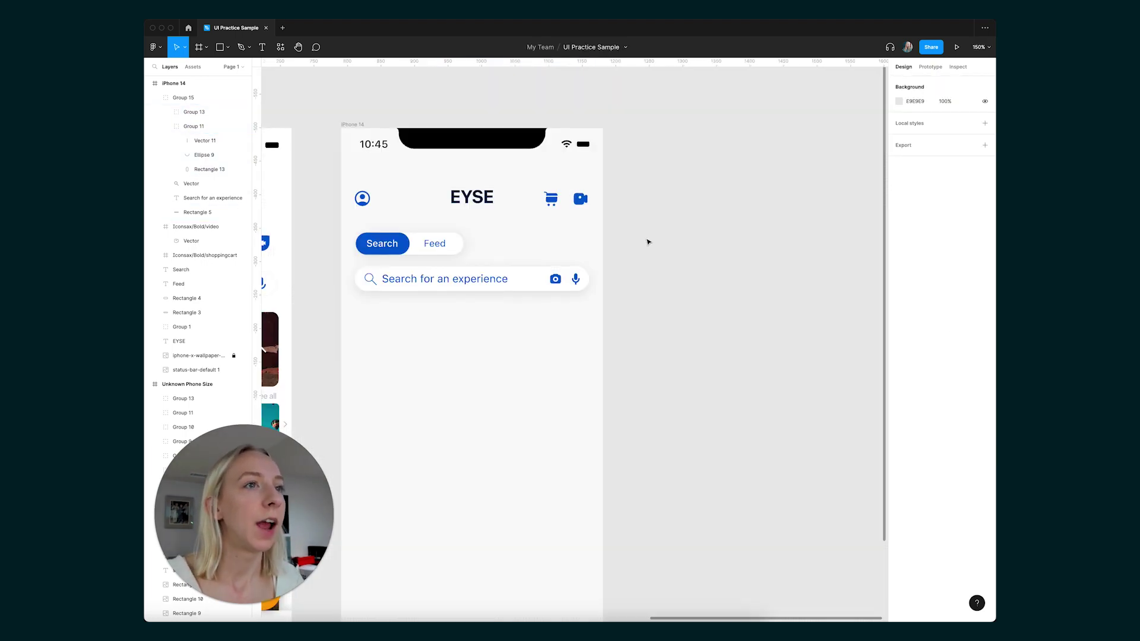
- Set the camera and microphone fill opacity to 75%, and sample the resulting lighter blue as their solid fill
{"action": "scroll", "coordinate": [550, 326], "scroll_direction": "up", "scroll_amount": 4}
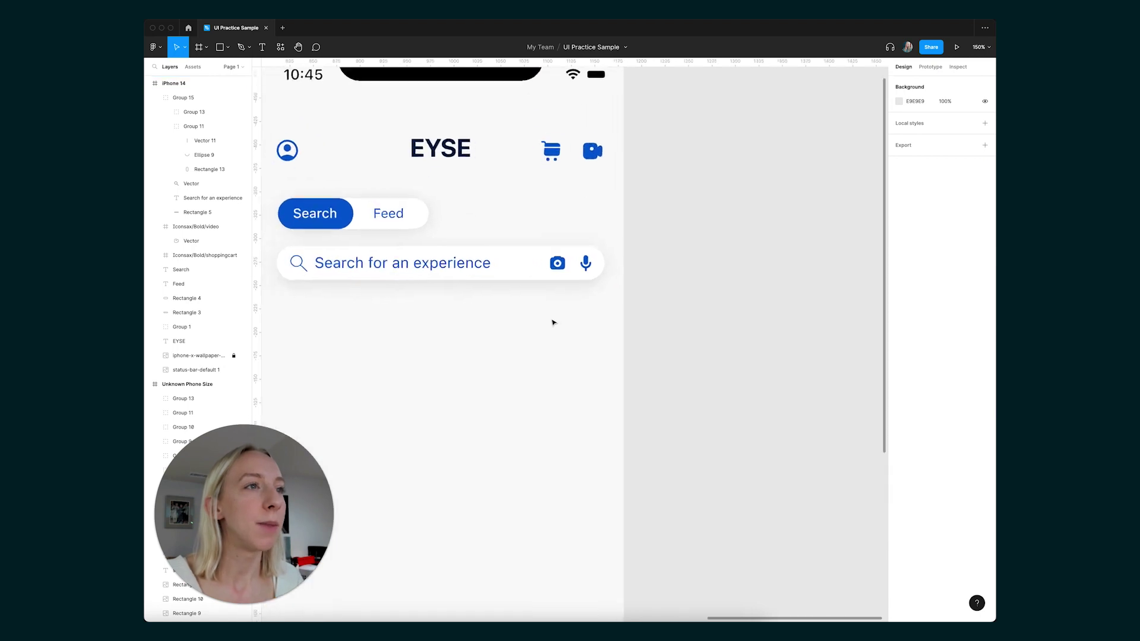
{"action": "left_click", "coordinate": [558, 261]}
{"action": "left_click", "coordinate": [588, 262], "text": "shift"}
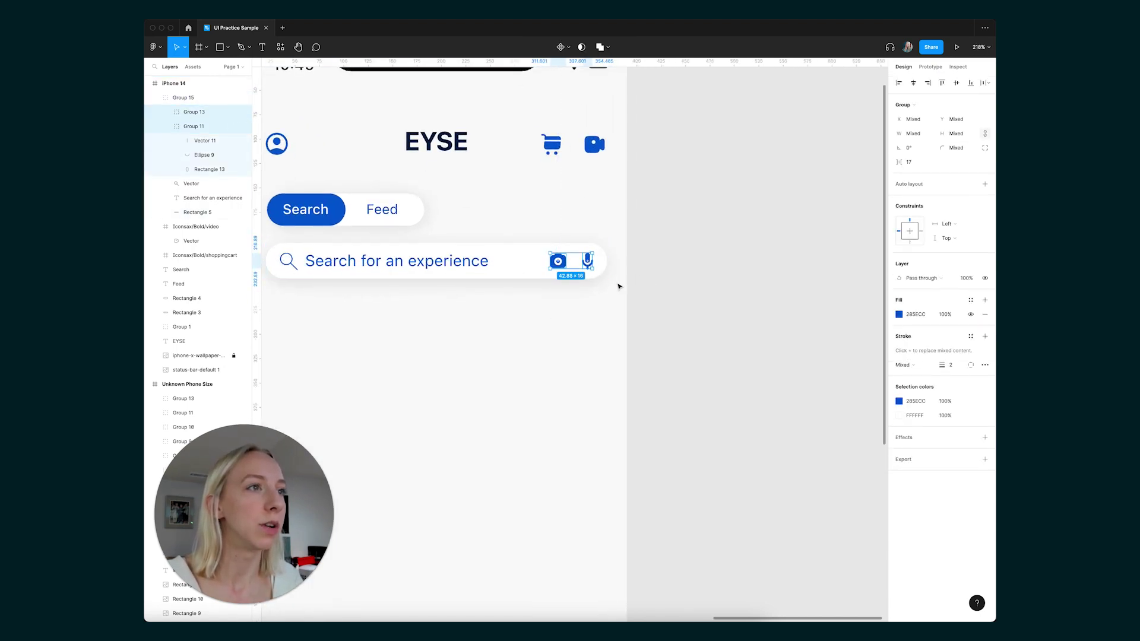
{"action": "scroll", "coordinate": [619, 287], "scroll_direction": "down", "scroll_amount": 2}
{"action": "scroll", "coordinate": [407, 282], "scroll_direction": "up", "scroll_amount": 2}
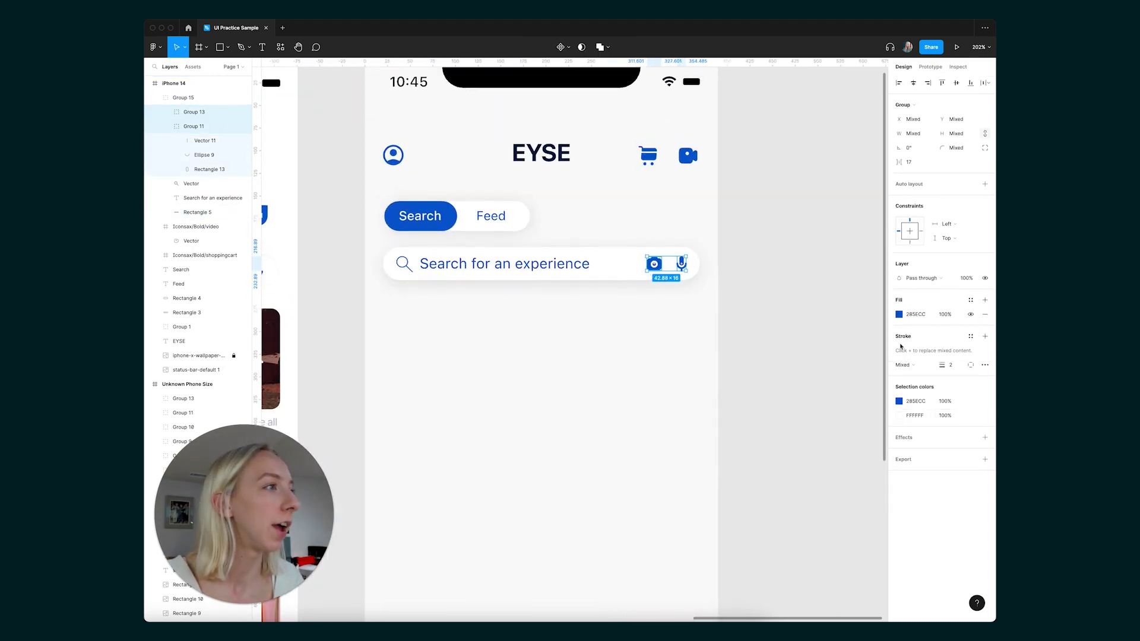
{"action": "left_click", "coordinate": [900, 315]}
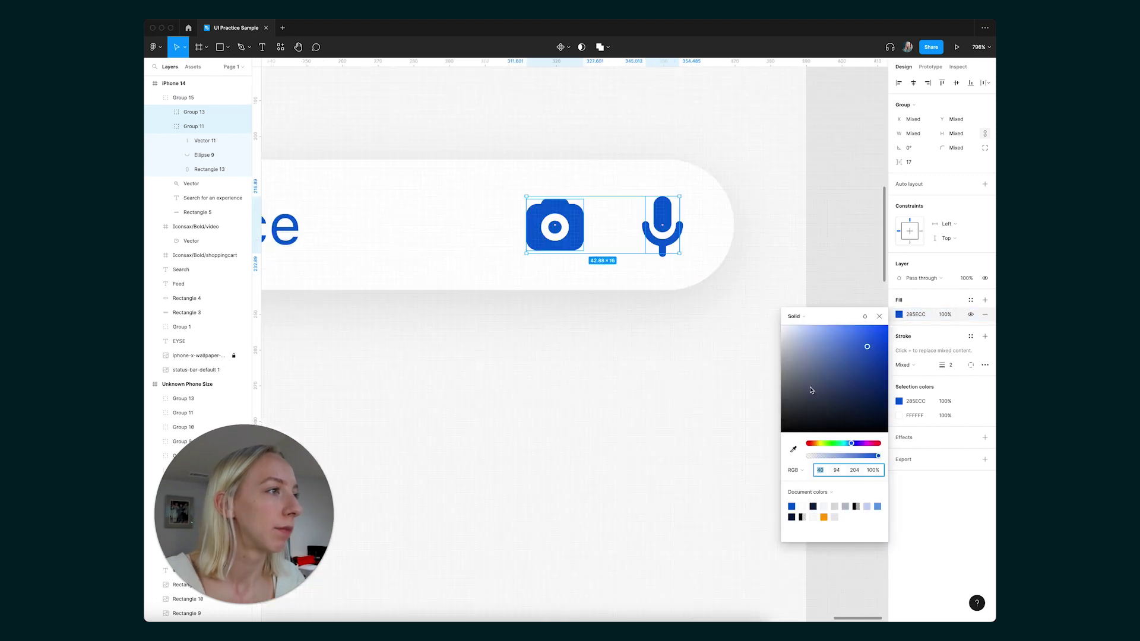
{"action": "left_click", "coordinate": [872, 472]}
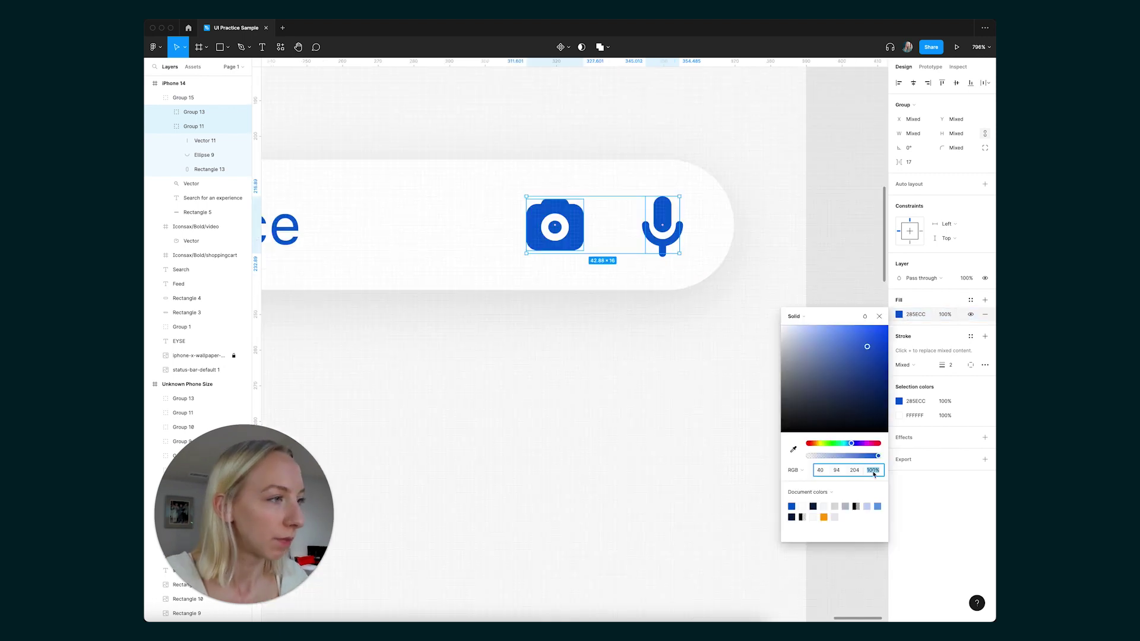
{"action": "type", "text": "75"}
{"action": "key", "text": "Return"}
{"action": "left_click", "coordinate": [793, 449]}
{"action": "left_click", "coordinate": [583, 224]}
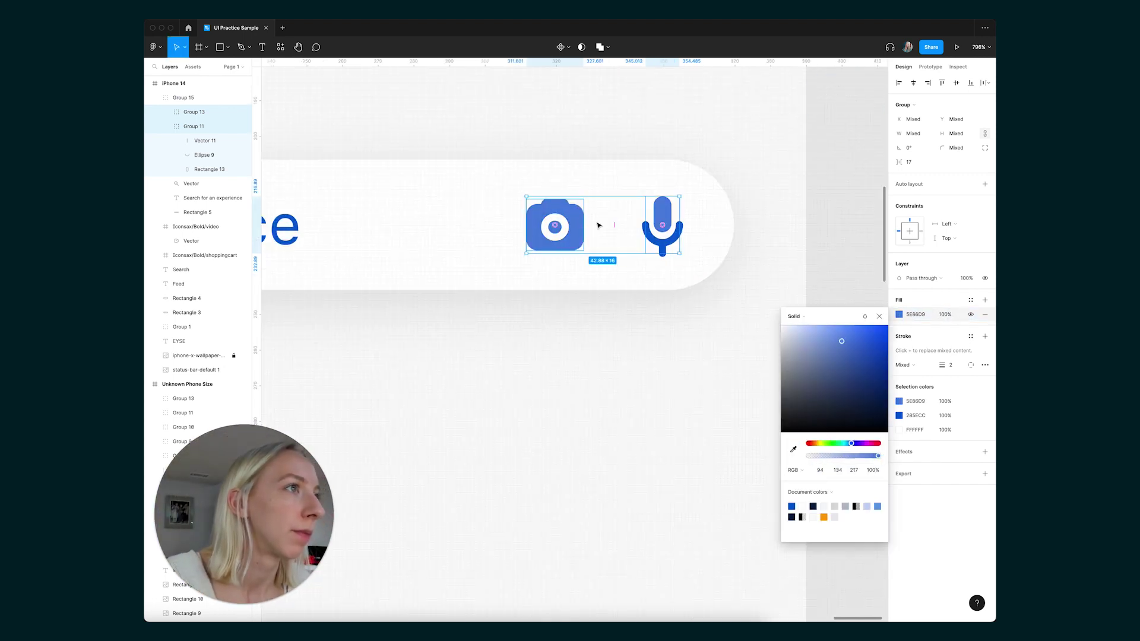
{"action": "left_click", "coordinate": [879, 317]}
- Match the search bar microphone's stroke colour to the lighter blue of the camera icon
{"action": "left_click", "coordinate": [760, 283]}
{"action": "double_click", "coordinate": [673, 242]}
{"action": "left_click", "coordinate": [899, 336]}
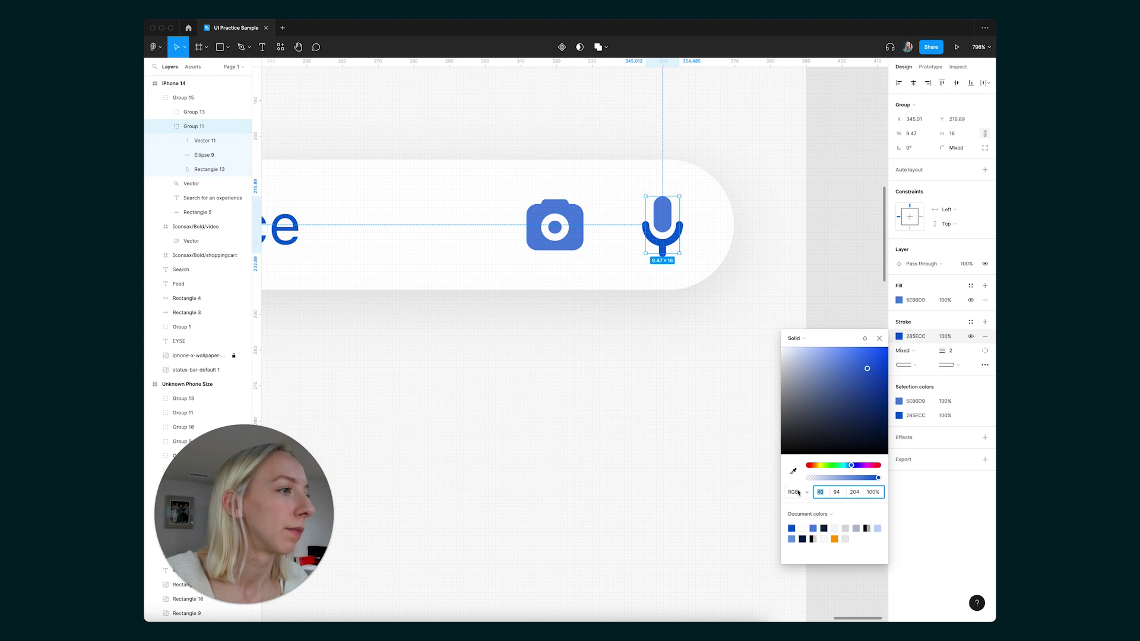
{"action": "left_click", "coordinate": [794, 472]}
{"action": "left_click", "coordinate": [581, 232]}
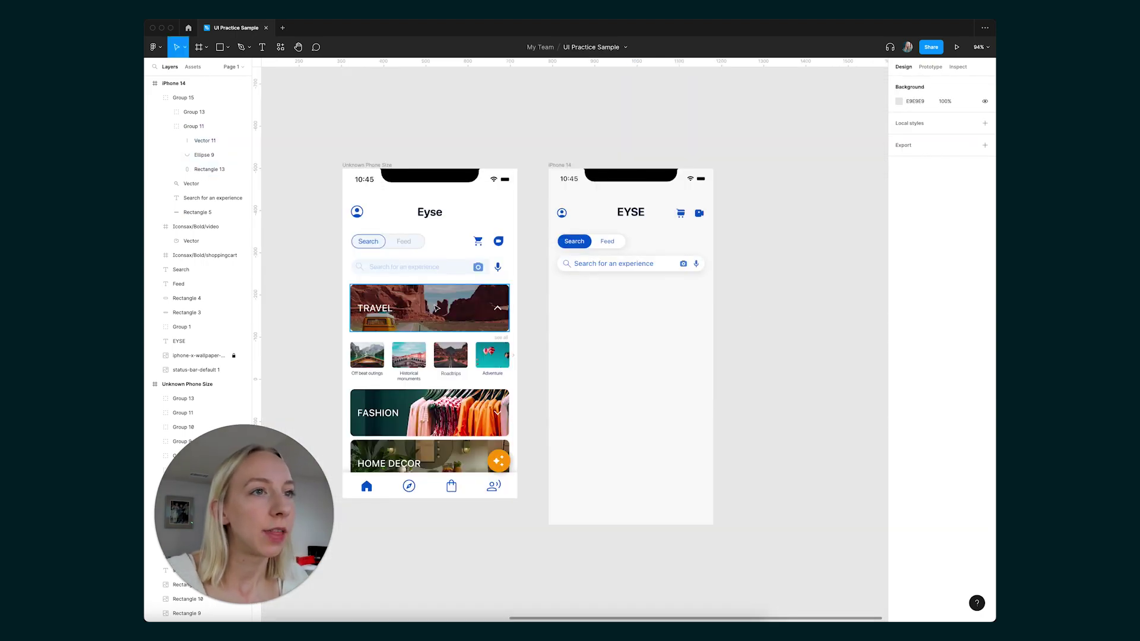
- Copy the TRAVEL banner group from the original screen into the iPhone 14 frame
{"action": "left_click", "coordinate": [428, 309]}
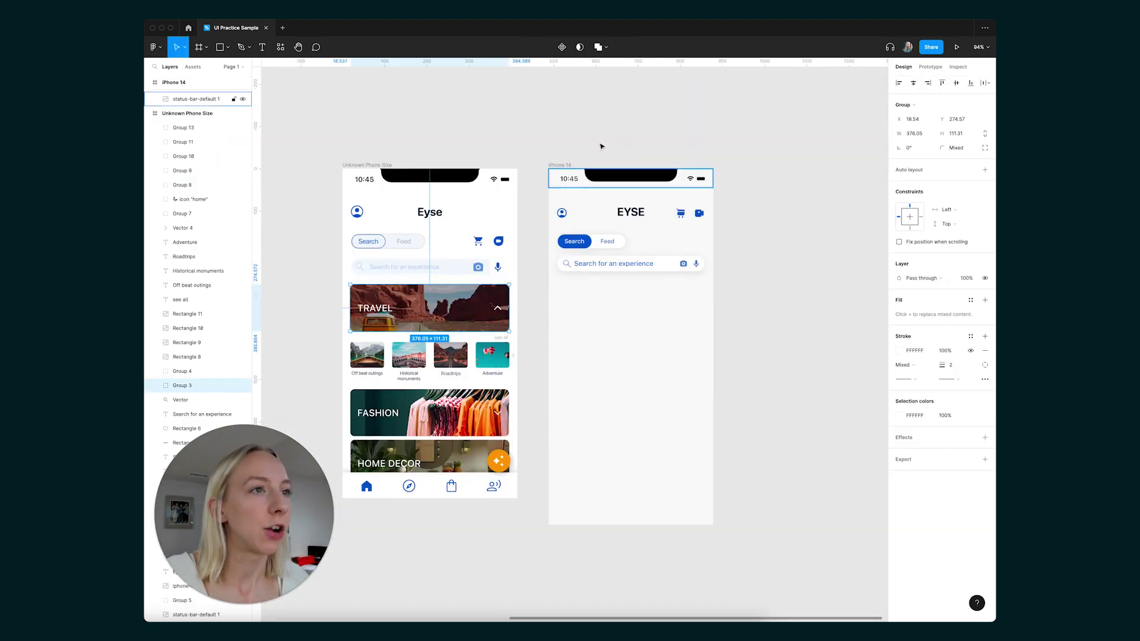
{"action": "left_click", "coordinate": [600, 145]}
{"action": "left_click", "coordinate": [564, 170]}
{"action": "left_click", "coordinate": [568, 166]}
{"action": "key", "text": "super+v"}
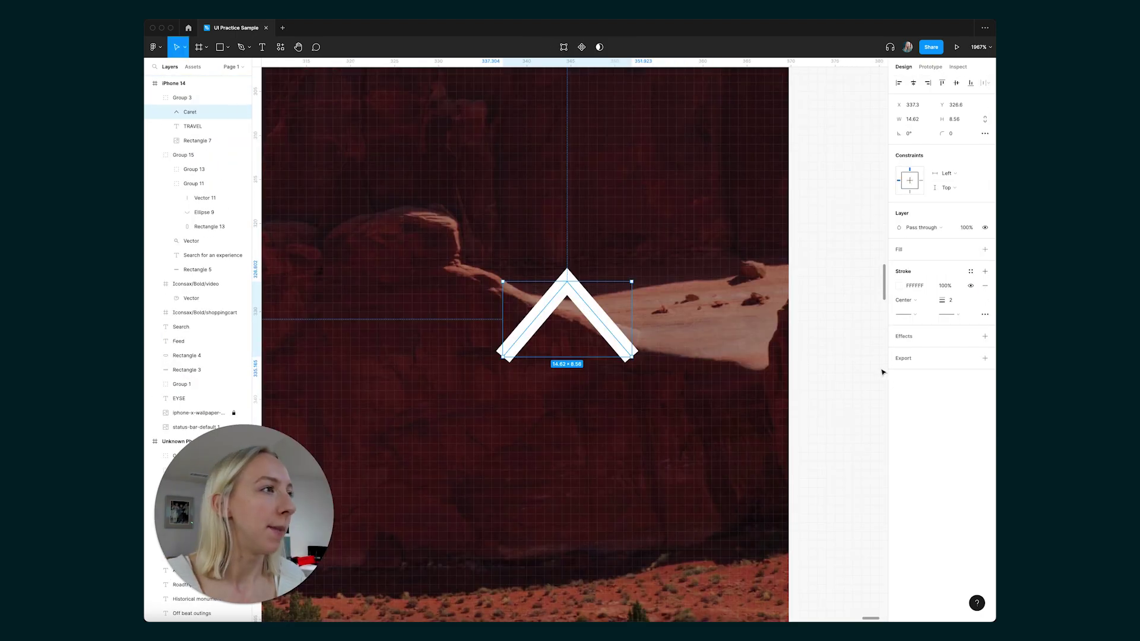
- Give the TRAVEL banner's caret a round stroke join and round end caps
{"action": "left_click", "coordinate": [986, 314]}
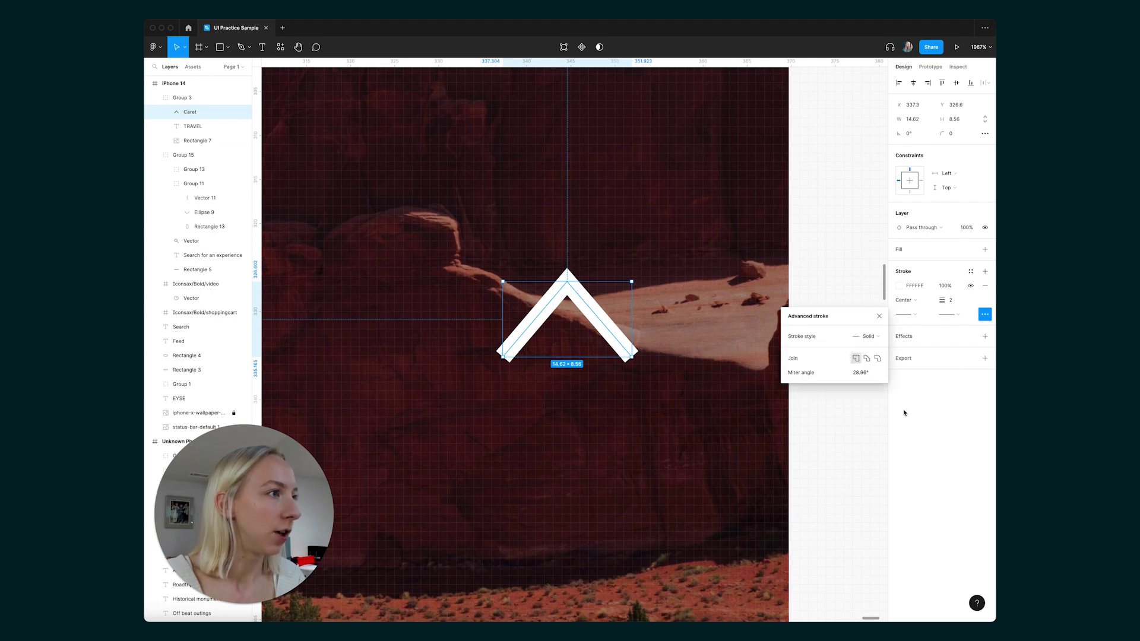
{"action": "left_click", "coordinate": [878, 358]}
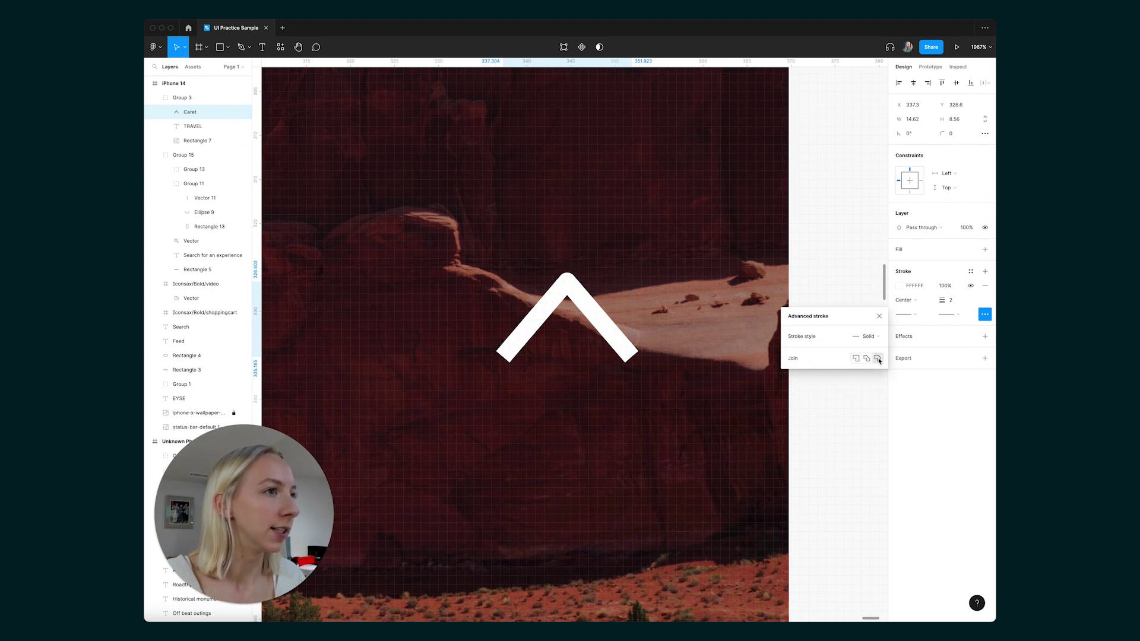
{"action": "left_click", "coordinate": [948, 316]}
{"action": "left_click", "coordinate": [924, 386]}
{"action": "left_click", "coordinate": [693, 379]}
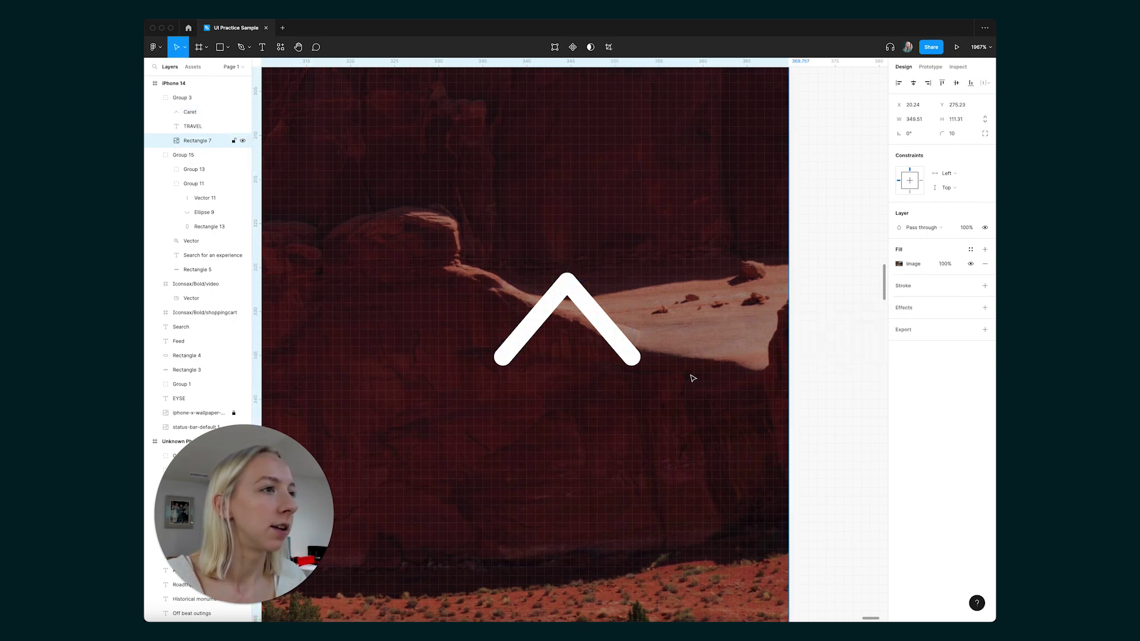
{"action": "scroll", "coordinate": [581, 341], "scroll_direction": "down", "scroll_amount": 10}
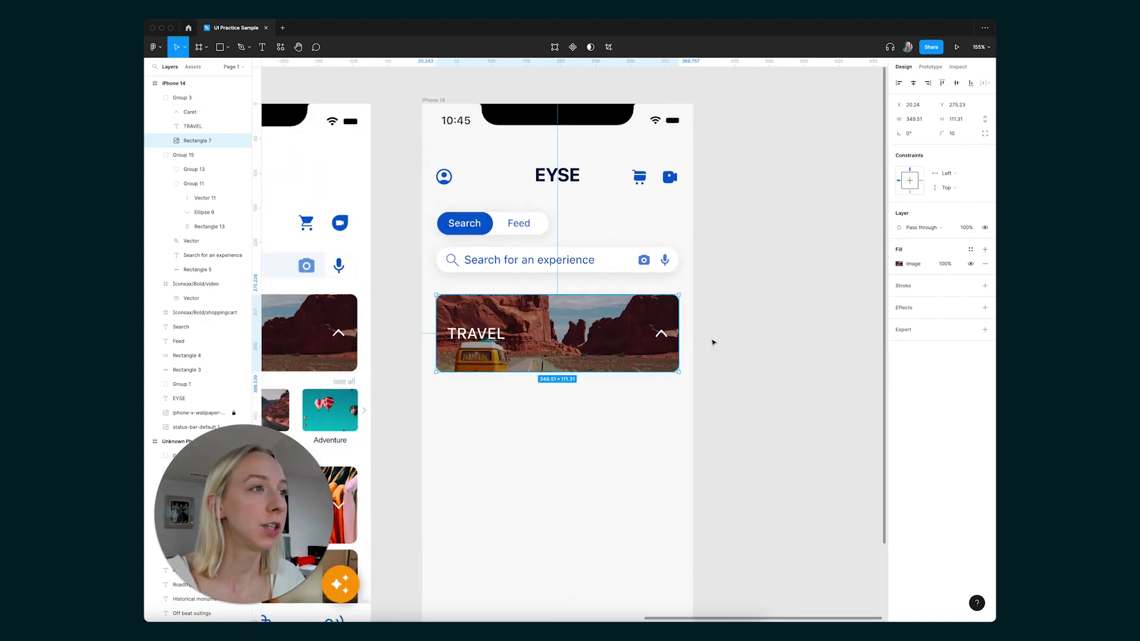
- Reposition the TRAVEL banner in the iPhone 14 frame to leave a wider gap below the search bar
{"action": "left_click", "coordinate": [736, 340]}
{"action": "scroll", "coordinate": [657, 335], "scroll_direction": "down", "scroll_amount": 3}
{"action": "left_click_drag", "start_coordinate": [622, 336], "coordinate": [621, 319]}
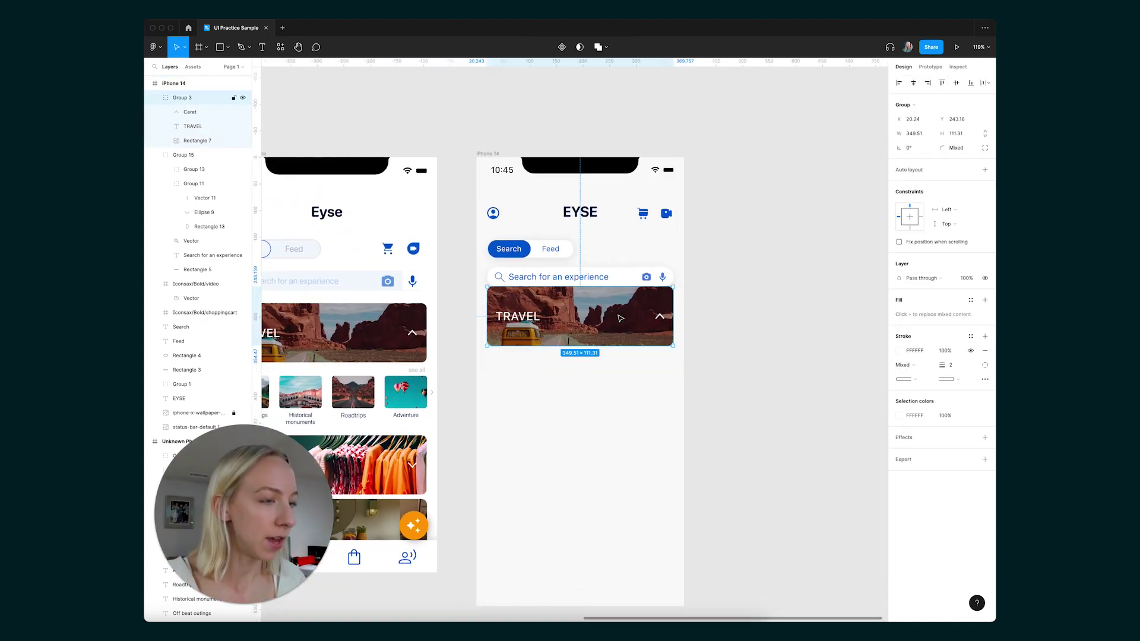
{"action": "left_click", "coordinate": [730, 316]}
{"action": "scroll", "coordinate": [731, 315], "scroll_direction": "down", "scroll_amount": 2}
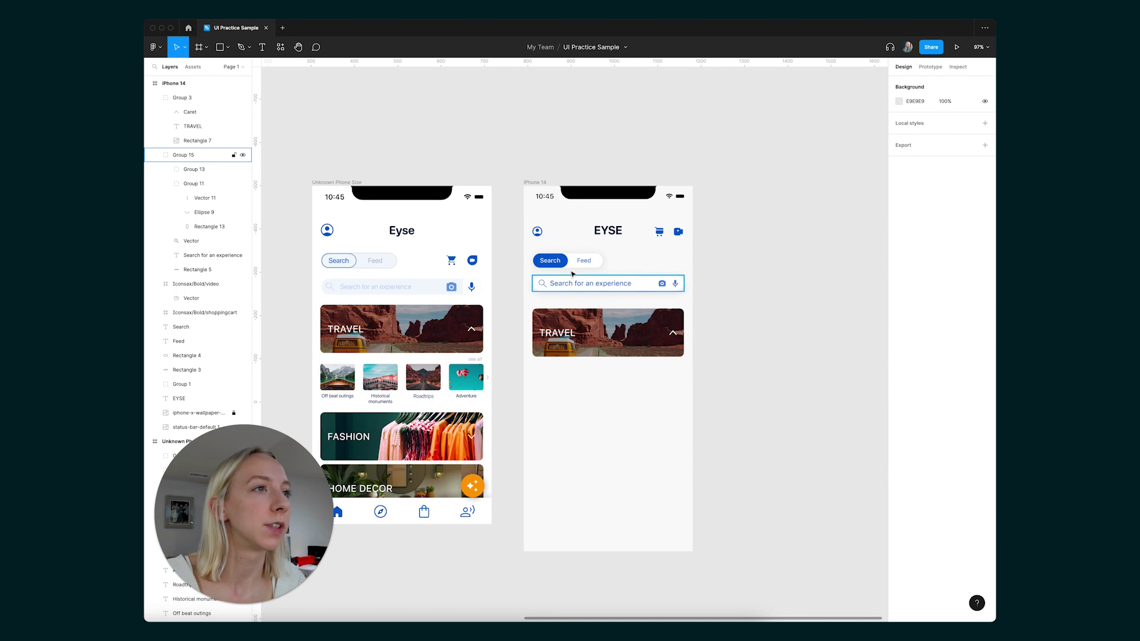
{"action": "left_click", "coordinate": [573, 274]}
{"action": "left_click", "coordinate": [731, 395]}
- Copy the travel thumbnails with their labels, the see all text and the arrow from the original screen into the iPhone 14 frame
{"action": "scroll", "coordinate": [731, 395], "scroll_direction": "up", "scroll_amount": 2}
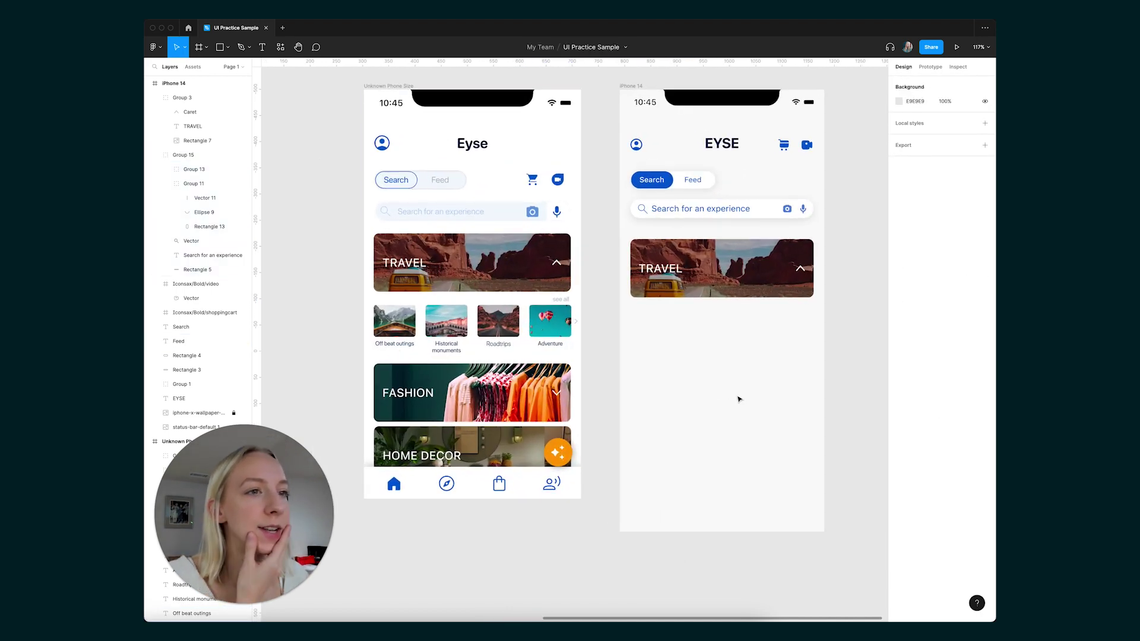
{"action": "scroll", "coordinate": [579, 288], "scroll_direction": "up", "scroll_amount": 5}
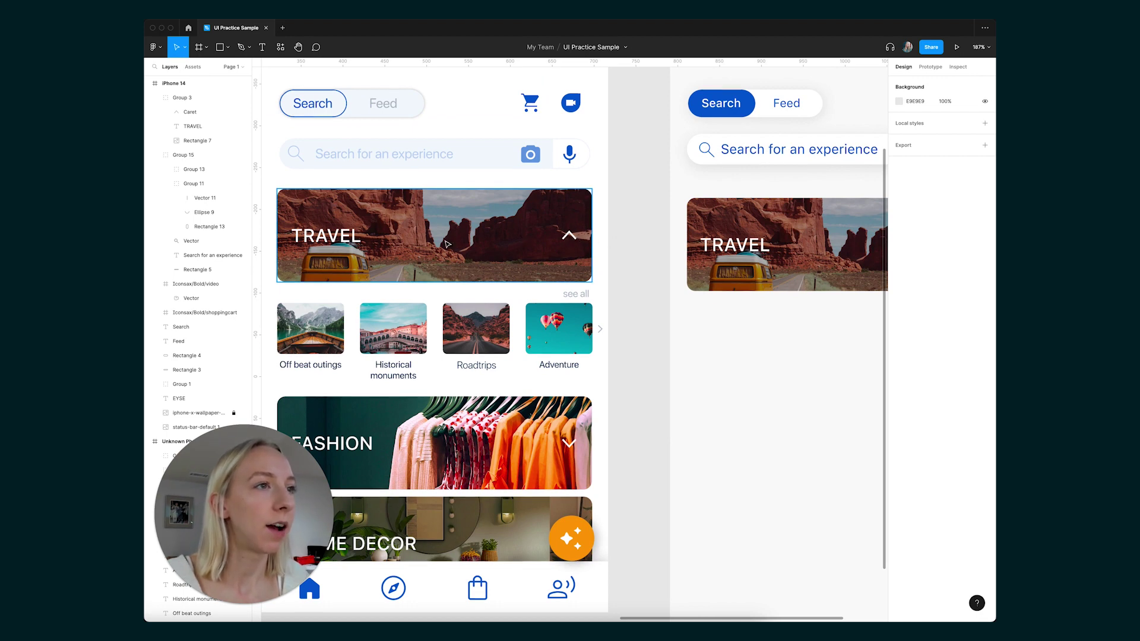
{"action": "scroll", "coordinate": [476, 260], "scroll_direction": "down", "scroll_amount": 4}
{"action": "scroll", "coordinate": [561, 321], "scroll_direction": "up", "scroll_amount": 3}
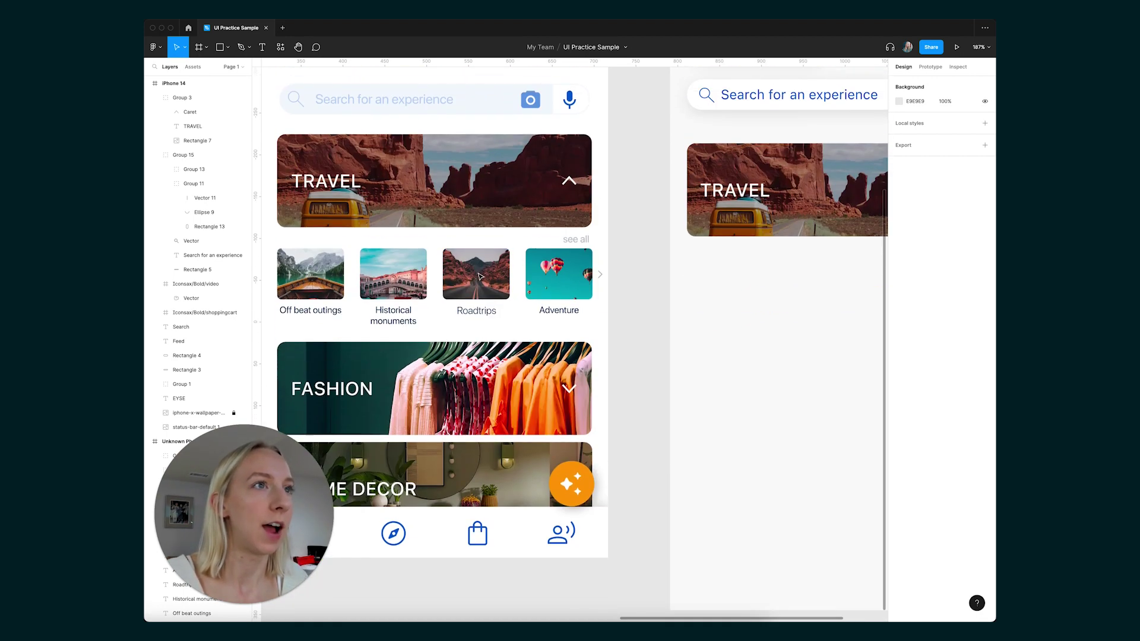
{"action": "scroll", "coordinate": [480, 282], "scroll_direction": "down", "scroll_amount": 4}
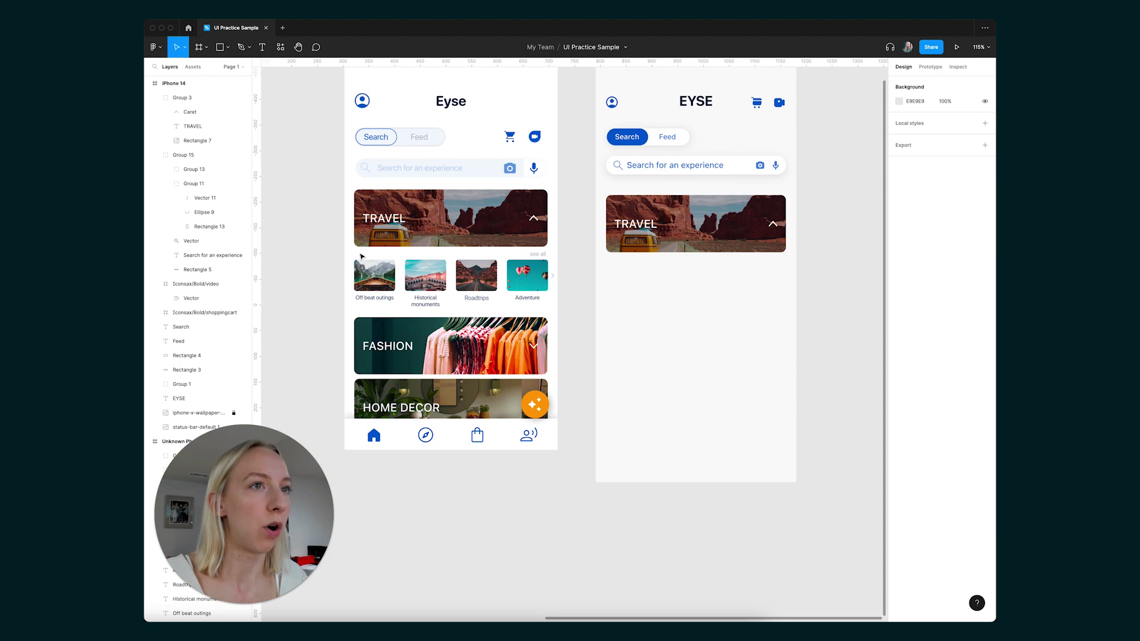
{"action": "left_click_drag", "start_coordinate": [361, 256], "coordinate": [560, 313]}
{"action": "left_click", "coordinate": [613, 310]}
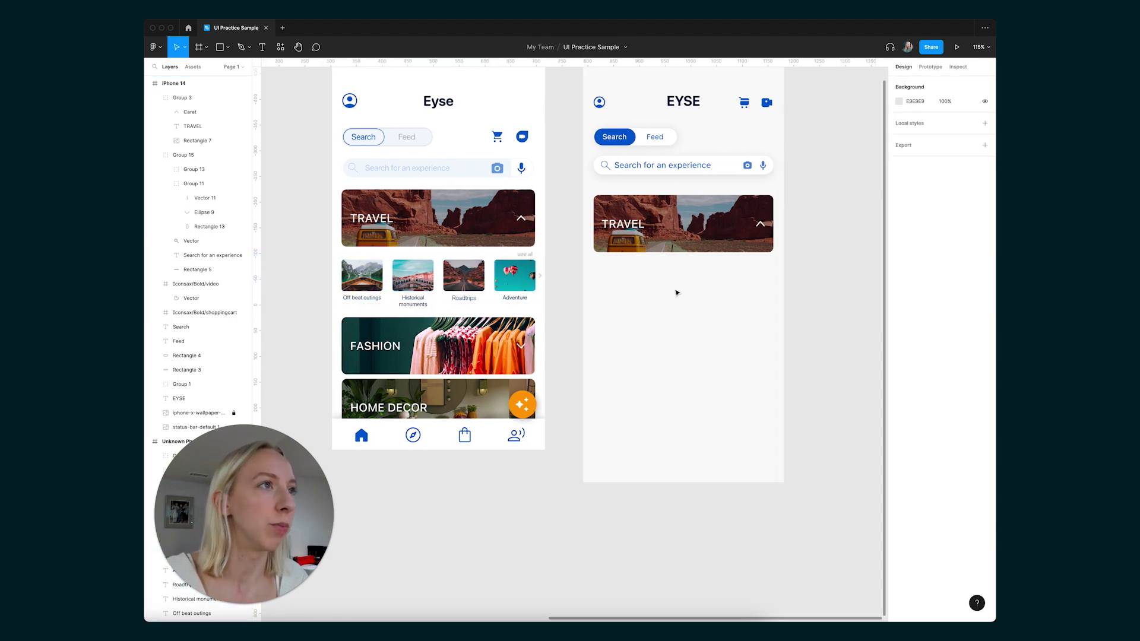
{"action": "scroll", "coordinate": [670, 289], "scroll_direction": "up", "scroll_amount": 3}
{"action": "scroll", "coordinate": [670, 289], "scroll_direction": "right", "scroll_amount": 5}
{"action": "left_click", "coordinate": [444, 141]}
{"action": "key", "text": "ctrl+v"}
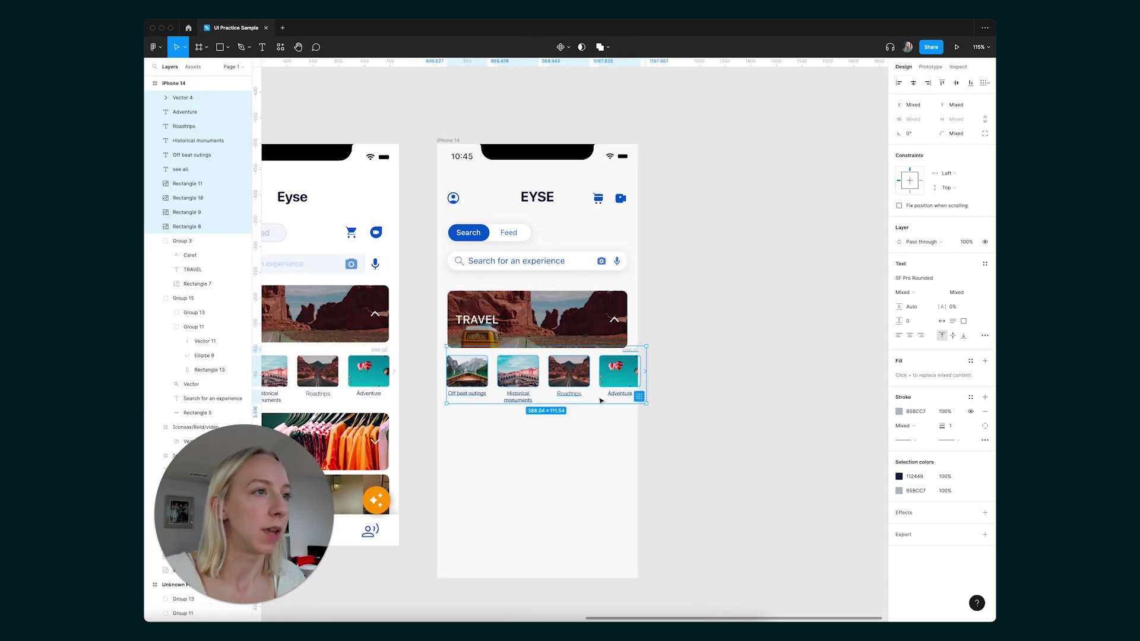
- Fit the travel thumbnails and labels to the banner's width, wrapping Off beat outings onto two lines, and place see all under the banner's end
{"action": "scroll", "coordinate": [566, 390], "scroll_direction": "up", "scroll_amount": 5}
{"action": "left_click_drag", "start_coordinate": [461, 357], "coordinate": [462, 358]}
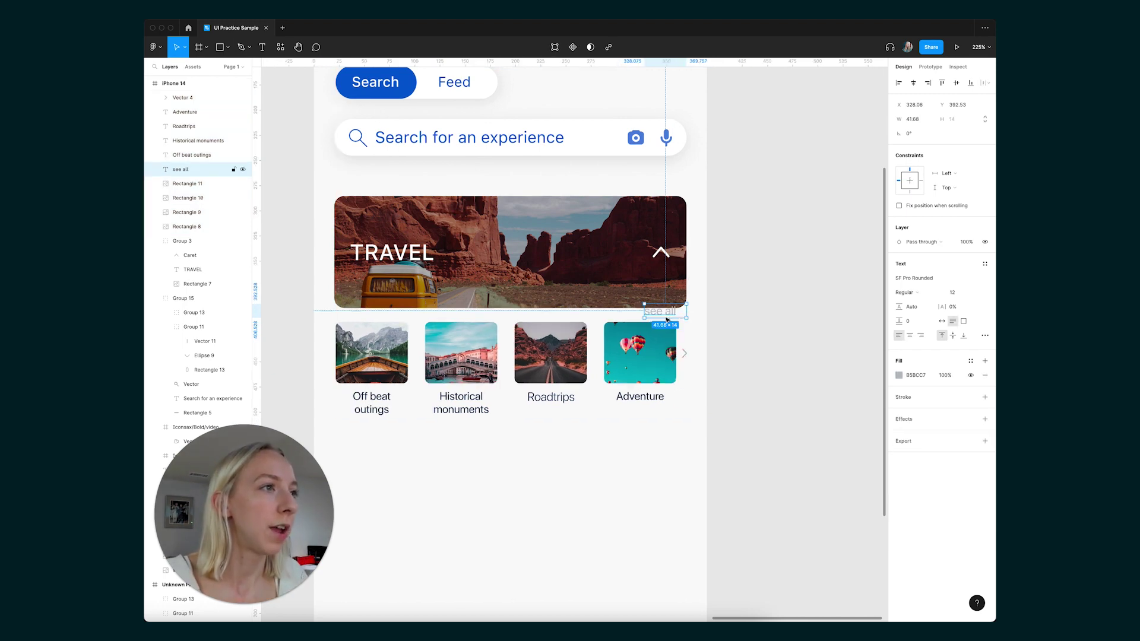
{"action": "left_click", "coordinate": [720, 326]}
{"action": "scroll", "coordinate": [720, 326], "scroll_direction": "down", "scroll_amount": 3}
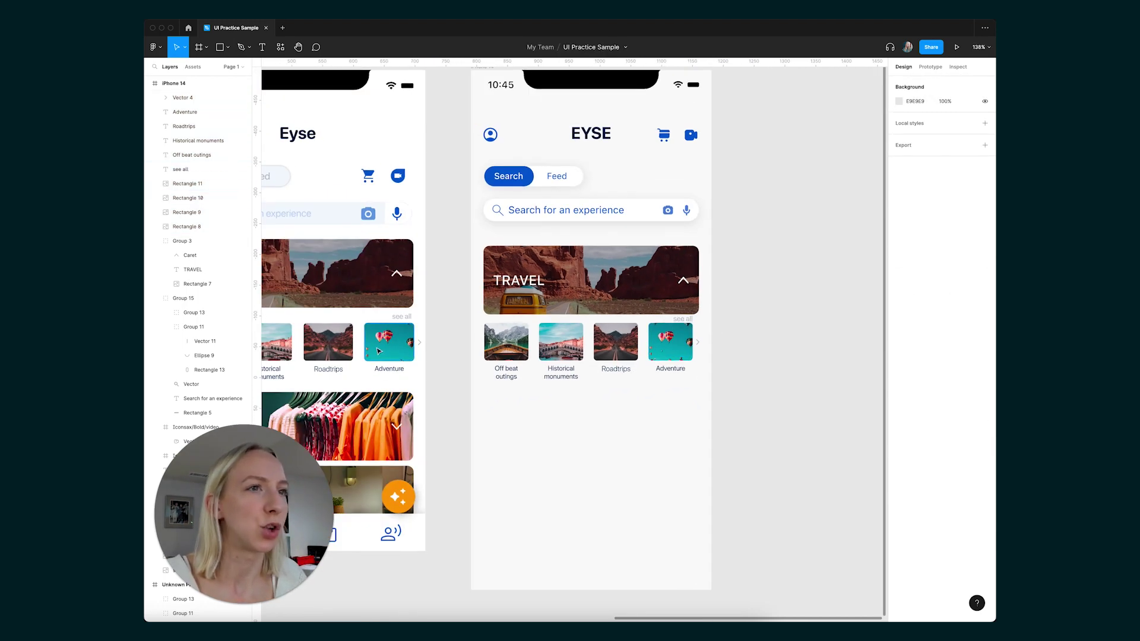
- Delete the arrow beside the Adventure thumbnail and the see all text below the TRAVEL banner in the iPhone 14 frame
{"action": "scroll", "coordinate": [379, 351], "scroll_direction": "up", "scroll_amount": 5}
{"action": "scroll", "coordinate": [511, 238], "scroll_direction": "down", "scroll_amount": 4}
{"action": "scroll", "coordinate": [485, 252], "scroll_direction": "up", "scroll_amount": 1}
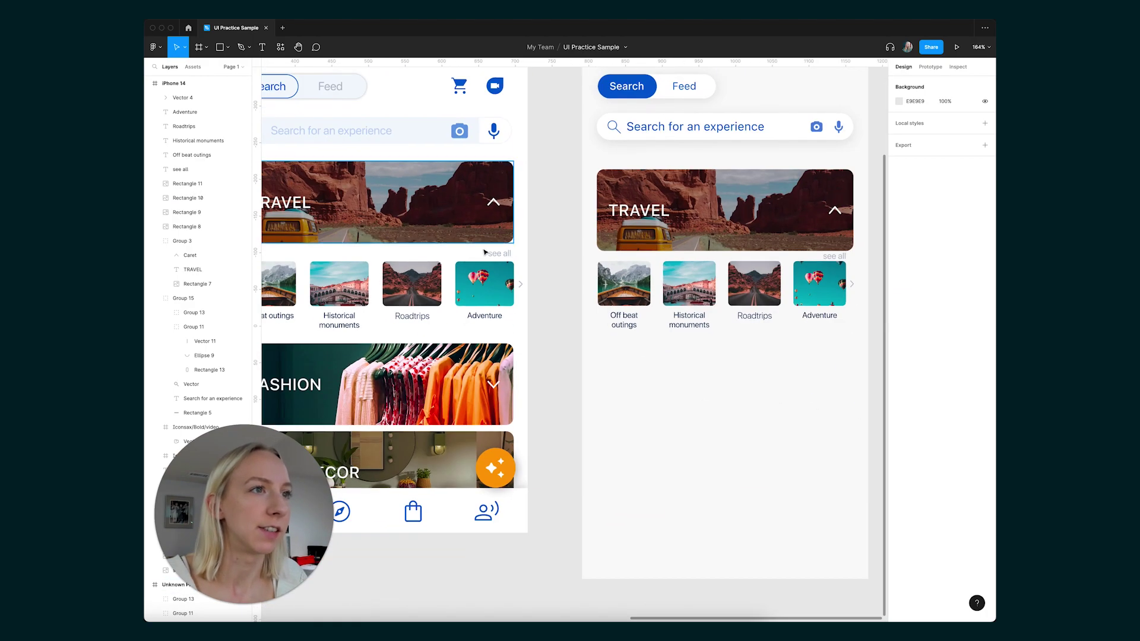
{"action": "scroll", "coordinate": [528, 292], "scroll_direction": "right", "scroll_amount": 4}
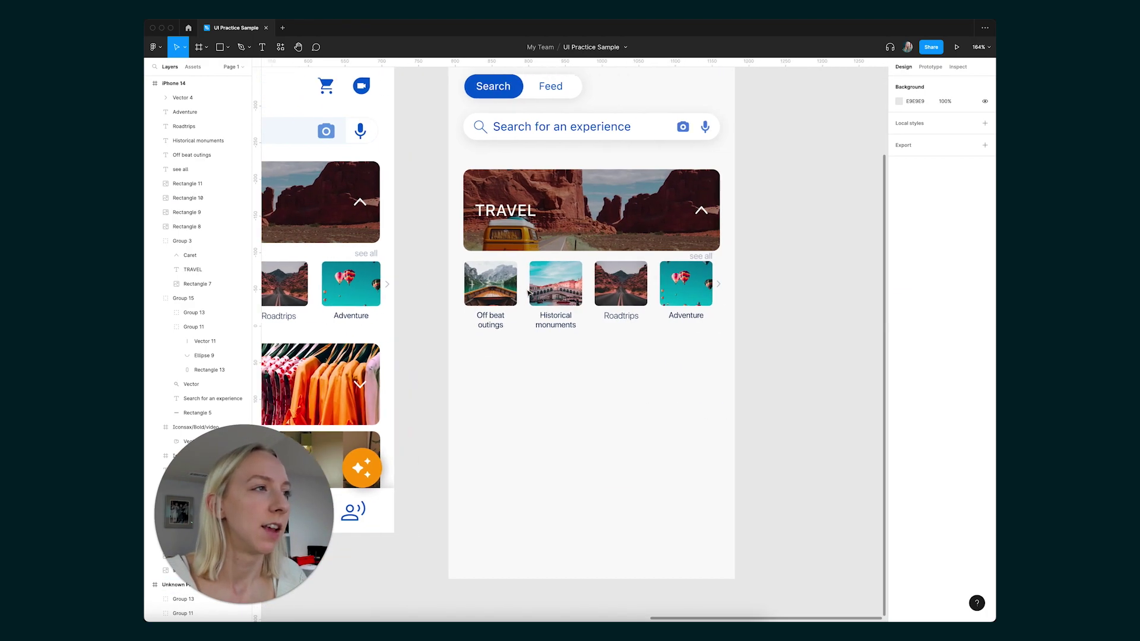
{"action": "scroll", "coordinate": [630, 336], "scroll_direction": "up", "scroll_amount": 2}
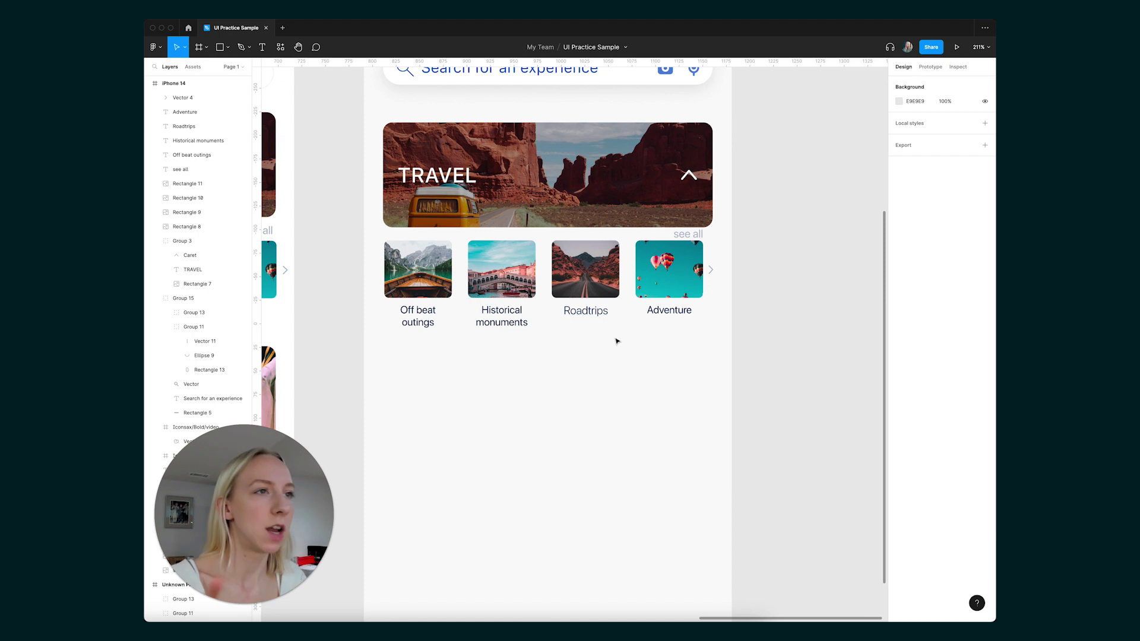
{"action": "scroll", "coordinate": [618, 342], "scroll_direction": "down", "scroll_amount": 2}
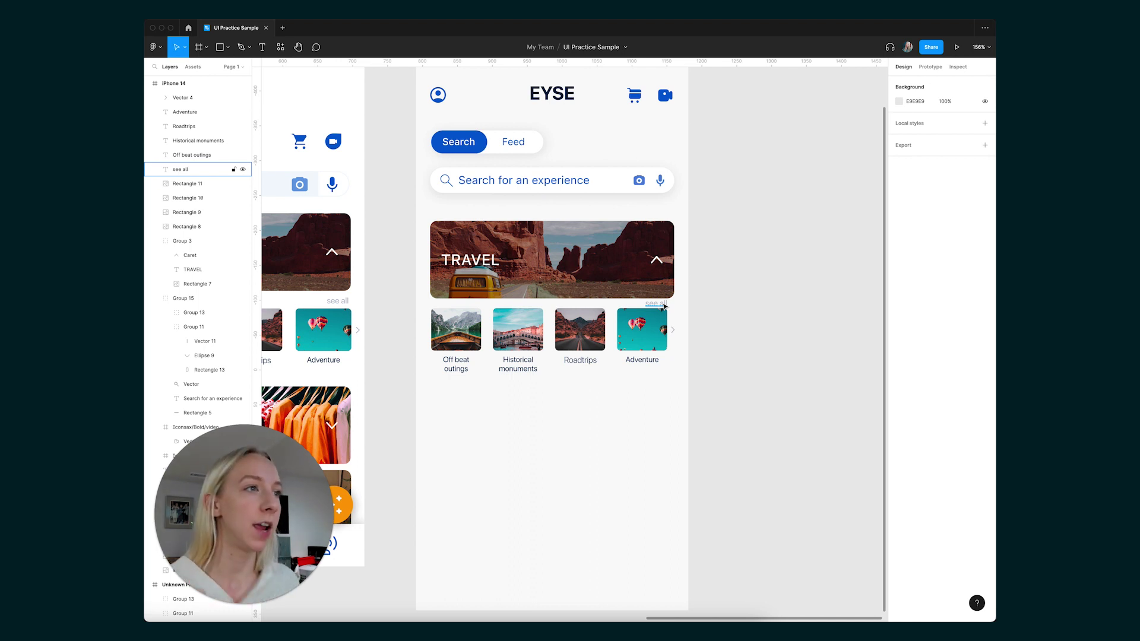
{"action": "left_click", "coordinate": [673, 330]}
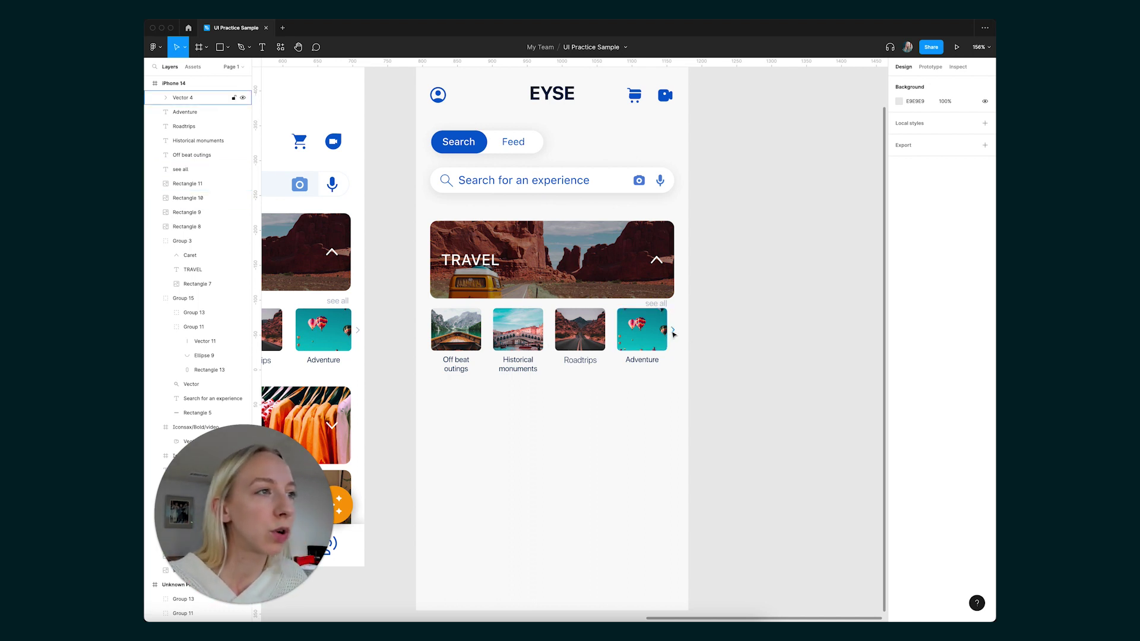
{"action": "key", "text": "Delete"}
{"action": "left_click", "coordinate": [673, 304]}
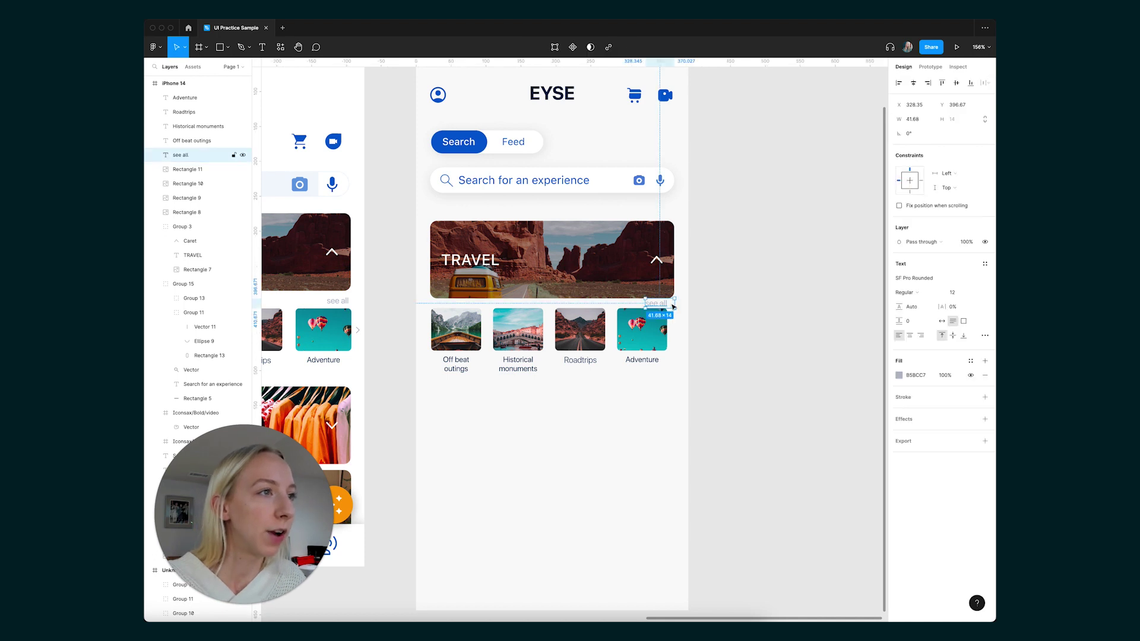
{"action": "key", "text": "Delete"}
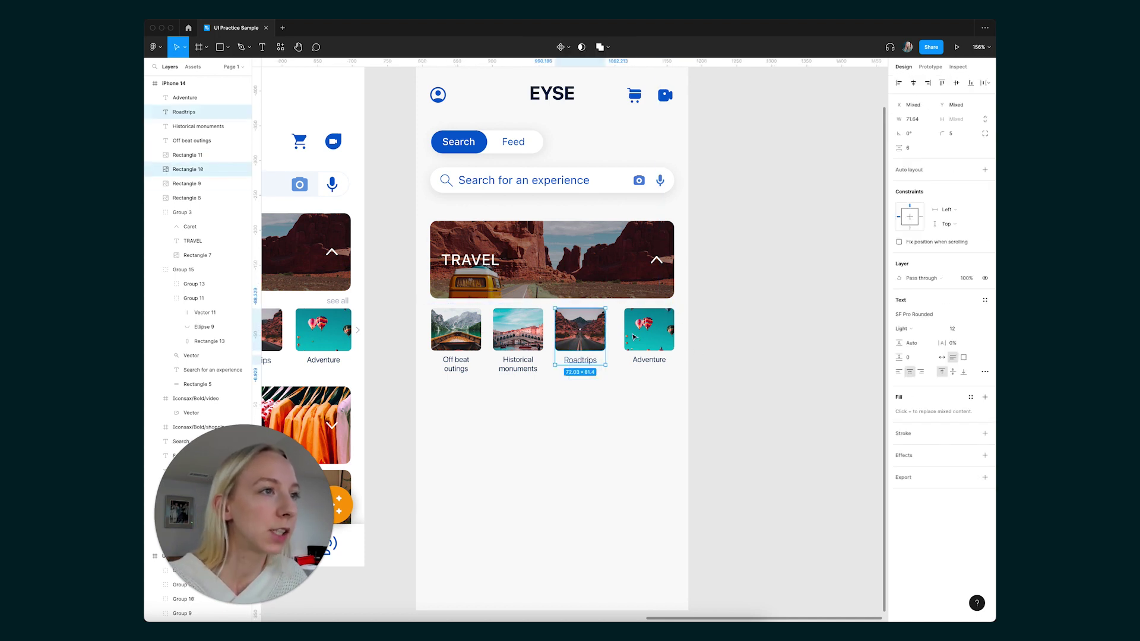
- Align the Adventure thumbnail with the TRAVEL banner's right edge and group each of the four travel thumbnails with its label
{"action": "left_click", "coordinate": [666, 378]}
{"action": "left_click_drag", "start_coordinate": [666, 378], "coordinate": [644, 341]}
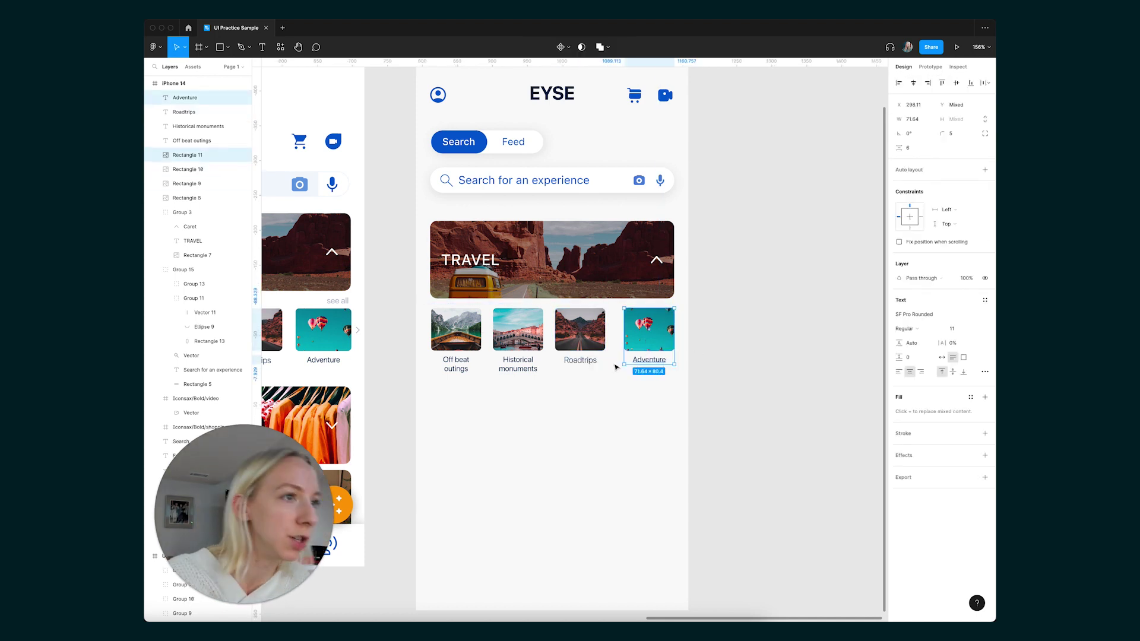
{"action": "key", "text": "super+g"}
{"action": "left_click_drag", "start_coordinate": [595, 385], "coordinate": [566, 340]}
{"action": "key", "text": "super+g"}
{"action": "left_click_drag", "start_coordinate": [538, 398], "coordinate": [510, 340]}
{"action": "key", "text": "super+g"}
{"action": "left_click_drag", "start_coordinate": [485, 411], "coordinate": [457, 340]}
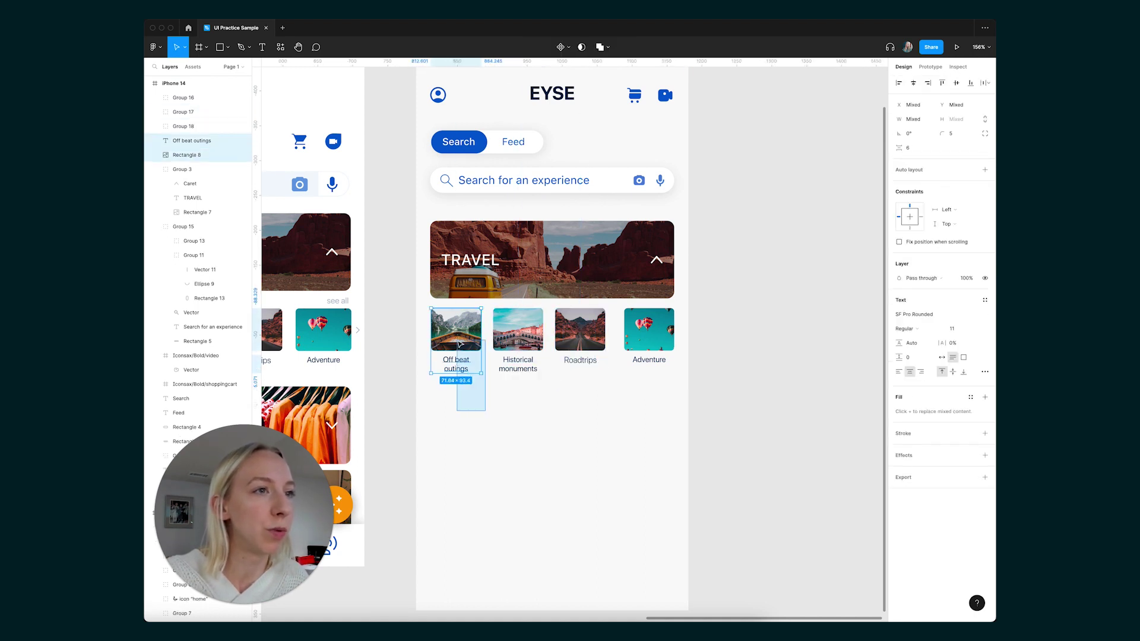
{"action": "key", "text": "super+g"}
- Distribute the horizontal spacing evenly across the four grouped travel thumbnails
{"action": "left_click_drag", "start_coordinate": [671, 385], "coordinate": [443, 339]}
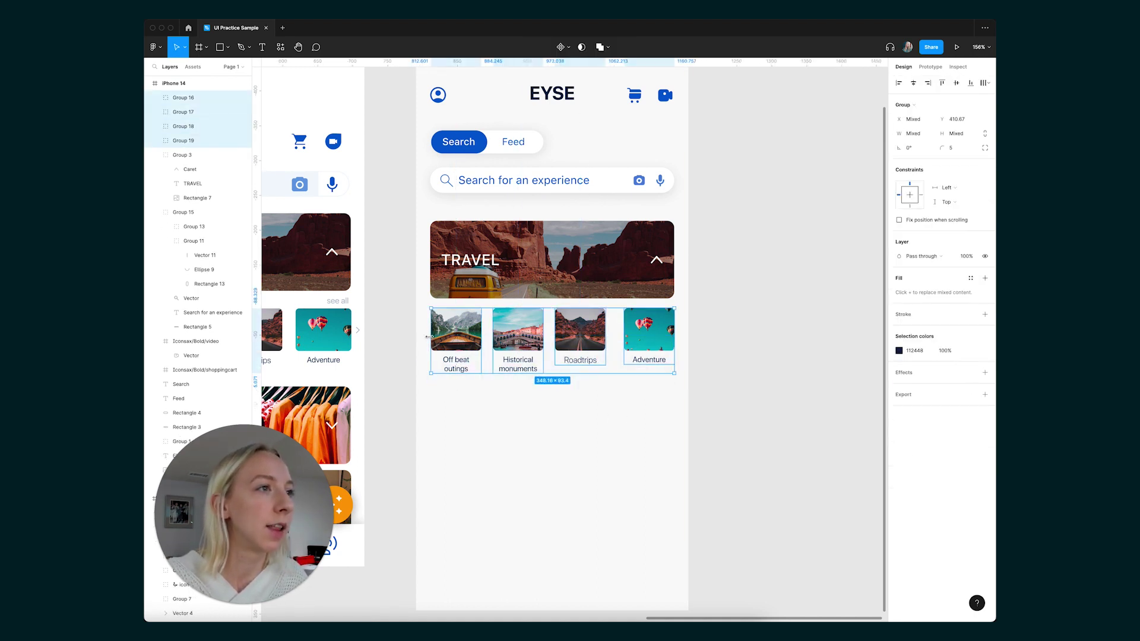
{"action": "left_click", "coordinate": [986, 84]}
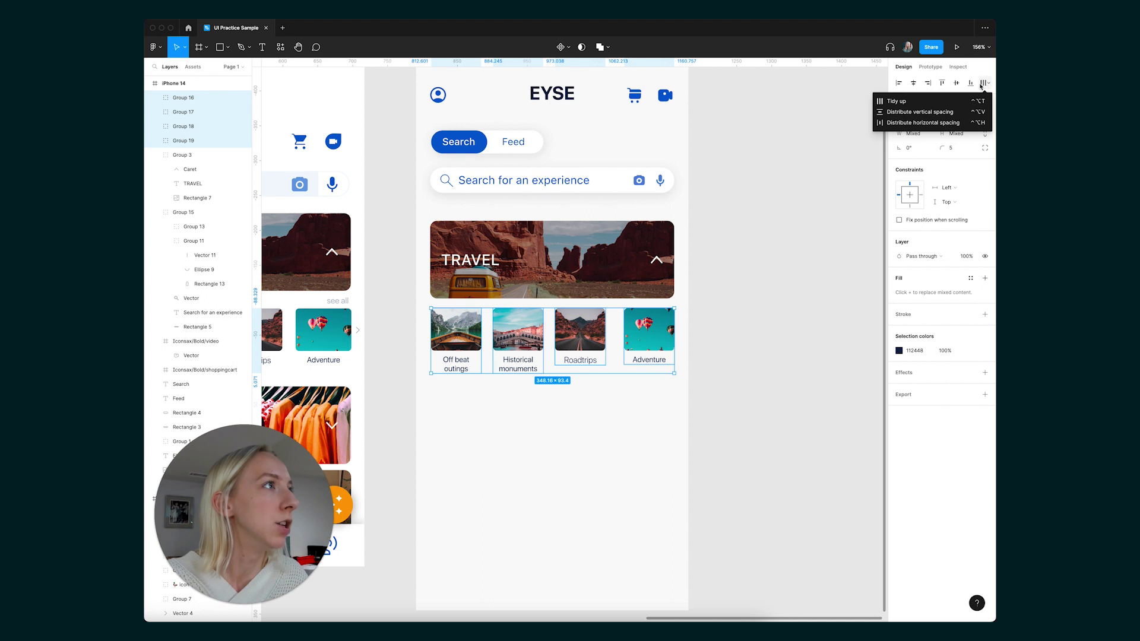
{"action": "left_click", "coordinate": [939, 123]}
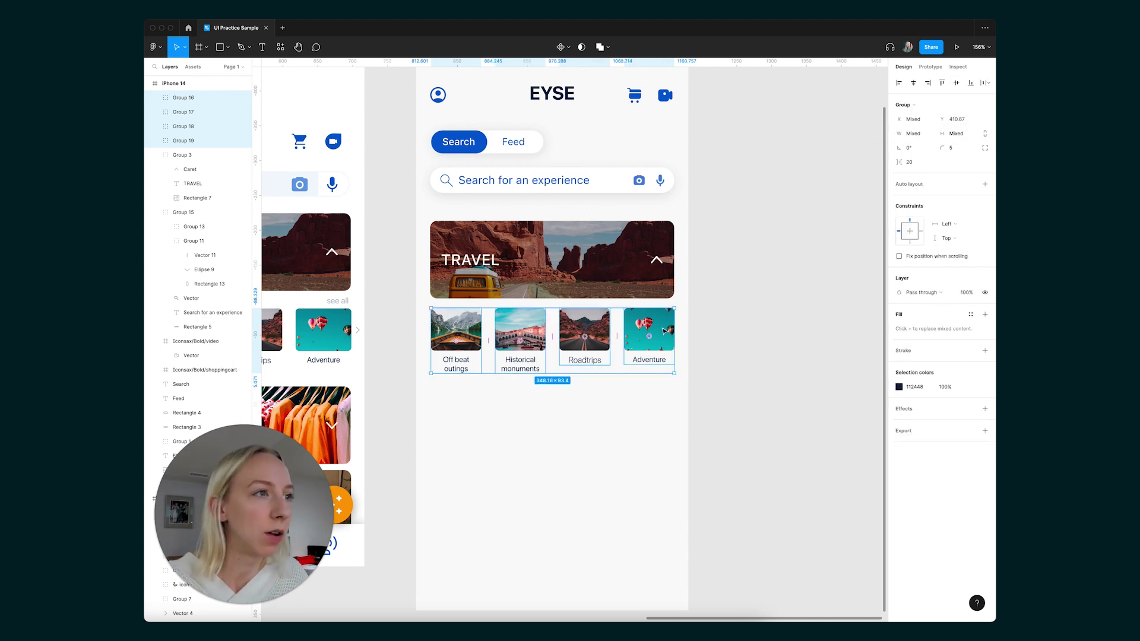
- Duplicate the row of travel thumbnails directly below the first row and delete the copied Adventure thumbnail
{"action": "left_click_drag", "start_coordinate": [664, 331], "coordinate": [662, 409]}
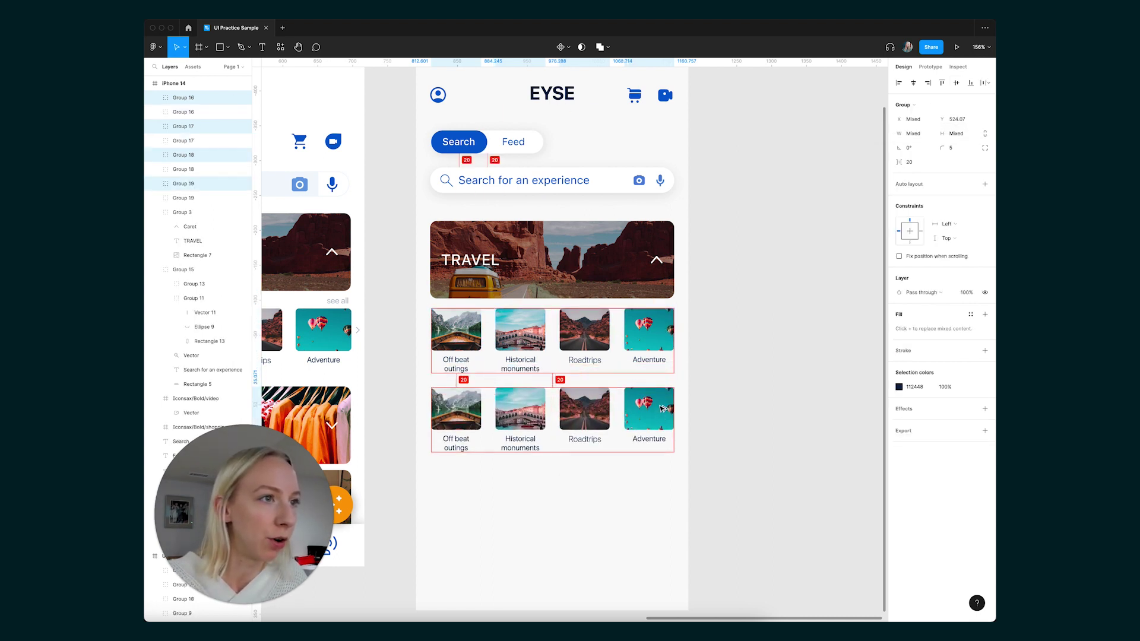
{"action": "left_click", "coordinate": [636, 449]}
{"action": "left_click", "coordinate": [640, 435]}
{"action": "key", "text": "BackSpace"}
- Copy the FASHION and HOME DECOR banners from the original screen into the iPhone 14 frame below the second thumbnail row
{"action": "scroll", "coordinate": [636, 465], "scroll_direction": "down", "scroll_amount": 3}
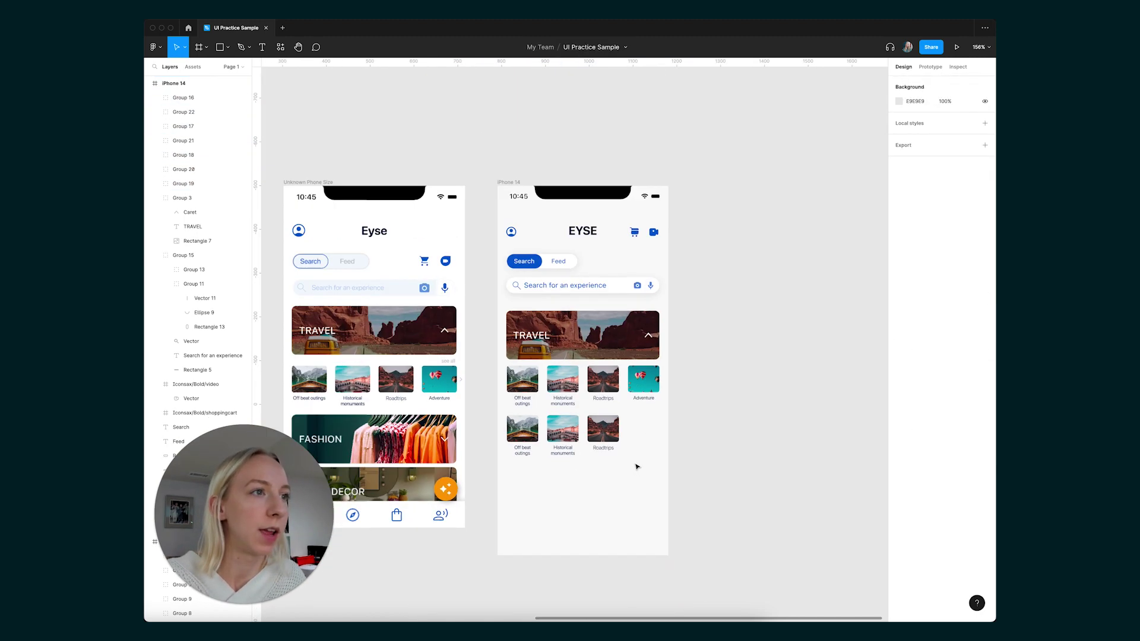
{"action": "scroll", "coordinate": [655, 451], "scroll_direction": "down", "scroll_amount": 2}
{"action": "scroll", "coordinate": [654, 450], "scroll_direction": "up", "scroll_amount": 3}
{"action": "scroll", "coordinate": [641, 418], "scroll_direction": "down", "scroll_amount": 2}
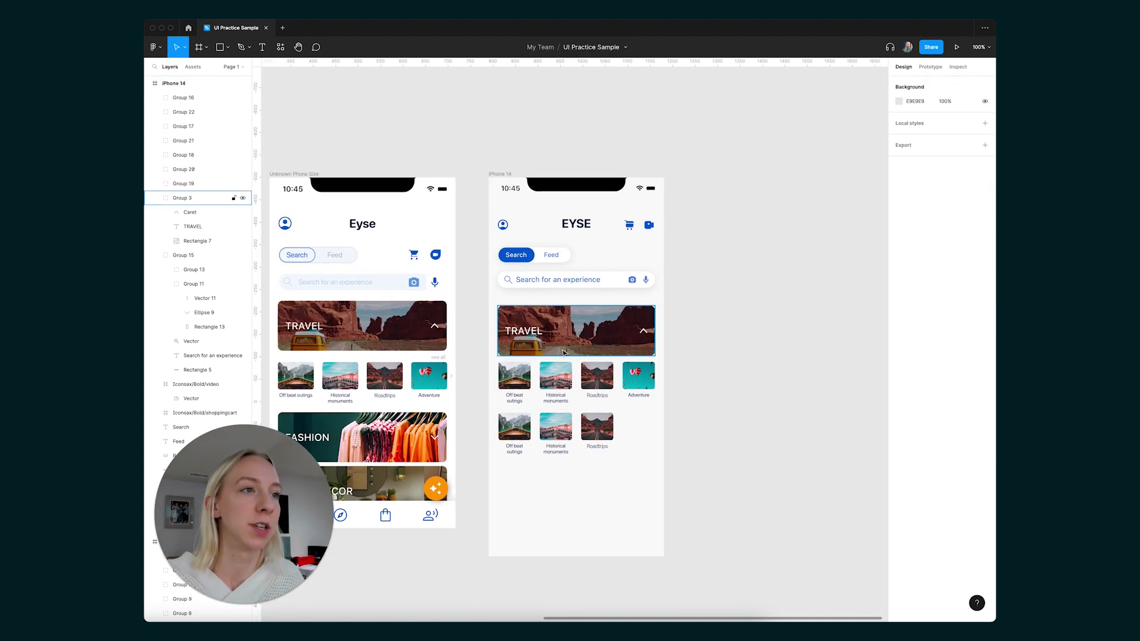
{"action": "scroll", "coordinate": [624, 401], "scroll_direction": "down", "scroll_amount": 3}
{"action": "left_click", "coordinate": [378, 352]}
{"action": "left_click", "coordinate": [386, 421], "text": "shift"}
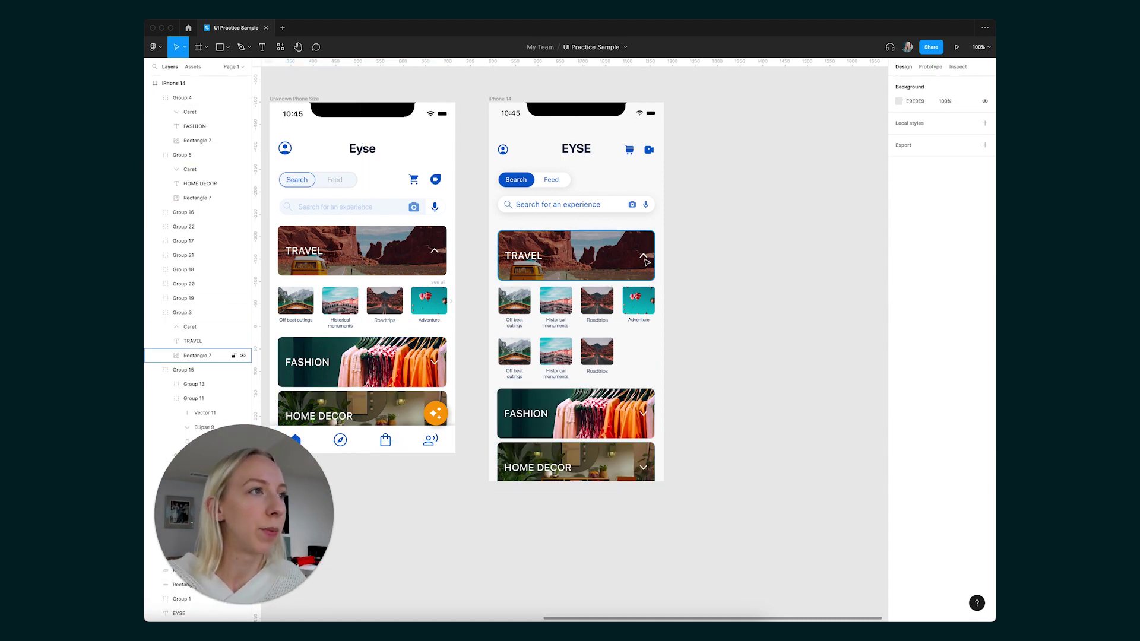
- Draw a rectangle about 350 × 337 over the TRAVEL section and send it behind the banner and thumbnails
{"action": "scroll", "coordinate": [751, 435], "scroll_direction": "down", "scroll_amount": 2}
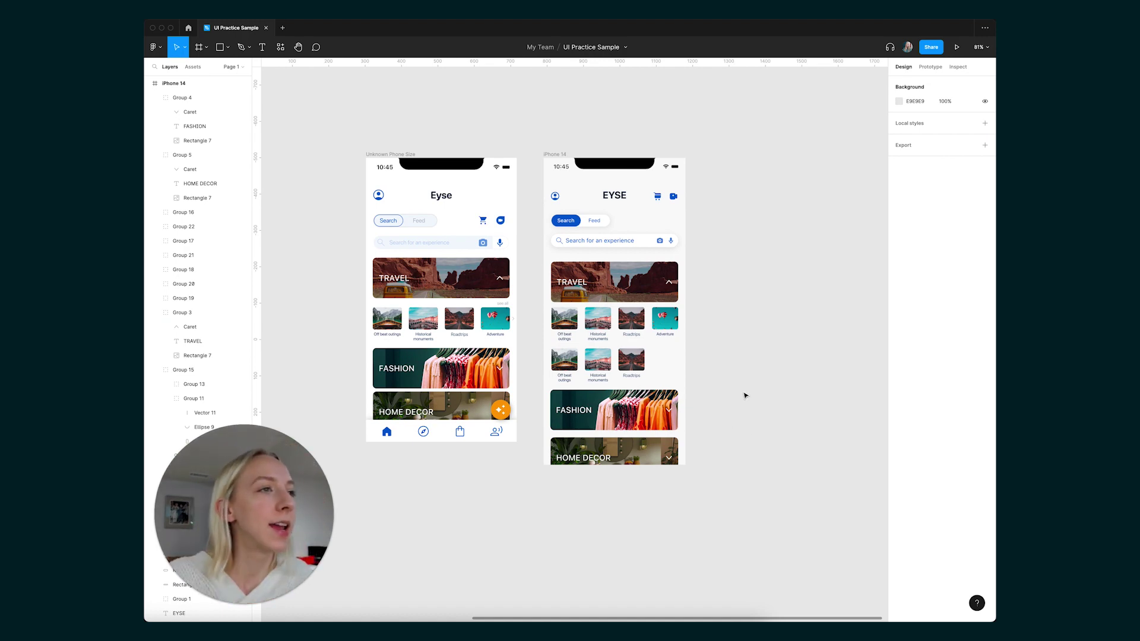
{"action": "scroll", "coordinate": [660, 346], "scroll_direction": "up", "scroll_amount": 4}
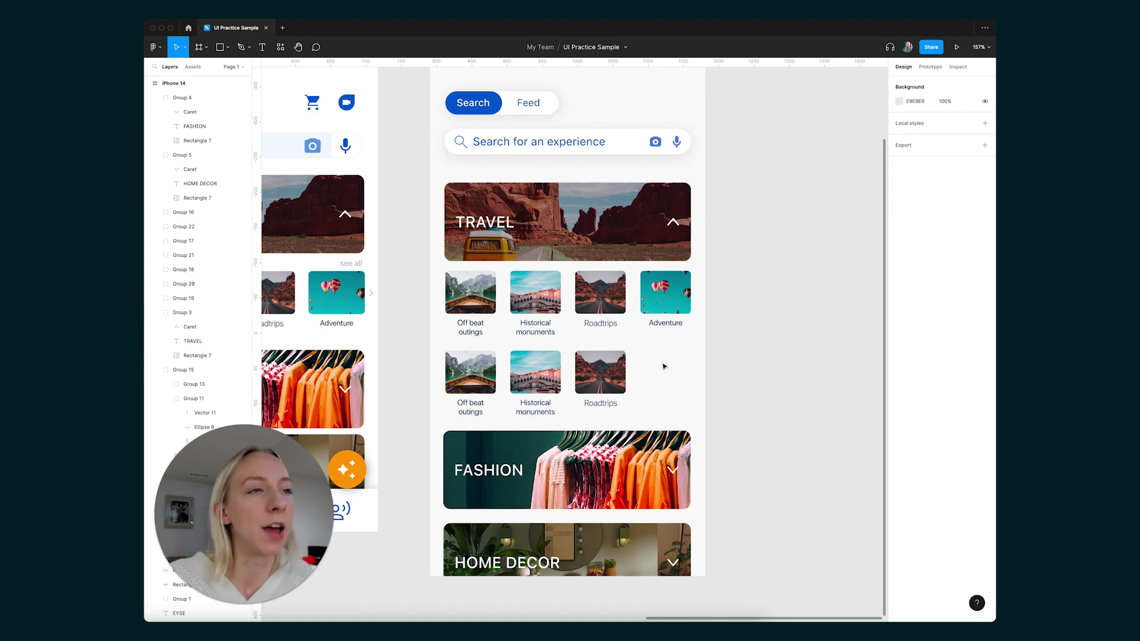
{"action": "scroll", "coordinate": [665, 367], "scroll_direction": "right", "scroll_amount": 1}
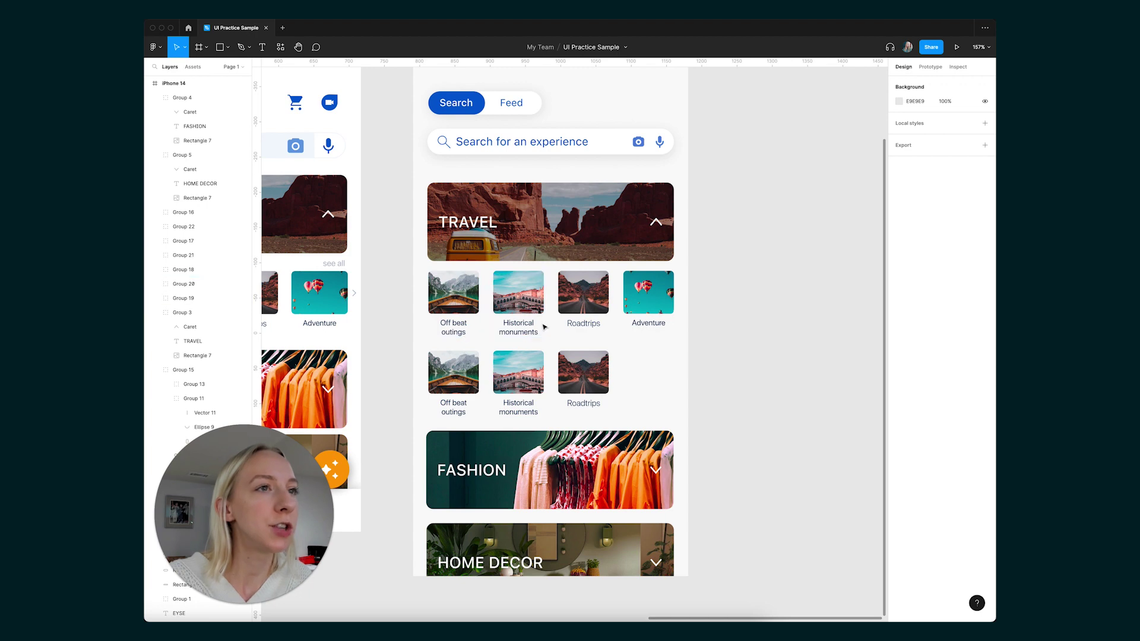
{"action": "key", "text": "r"}
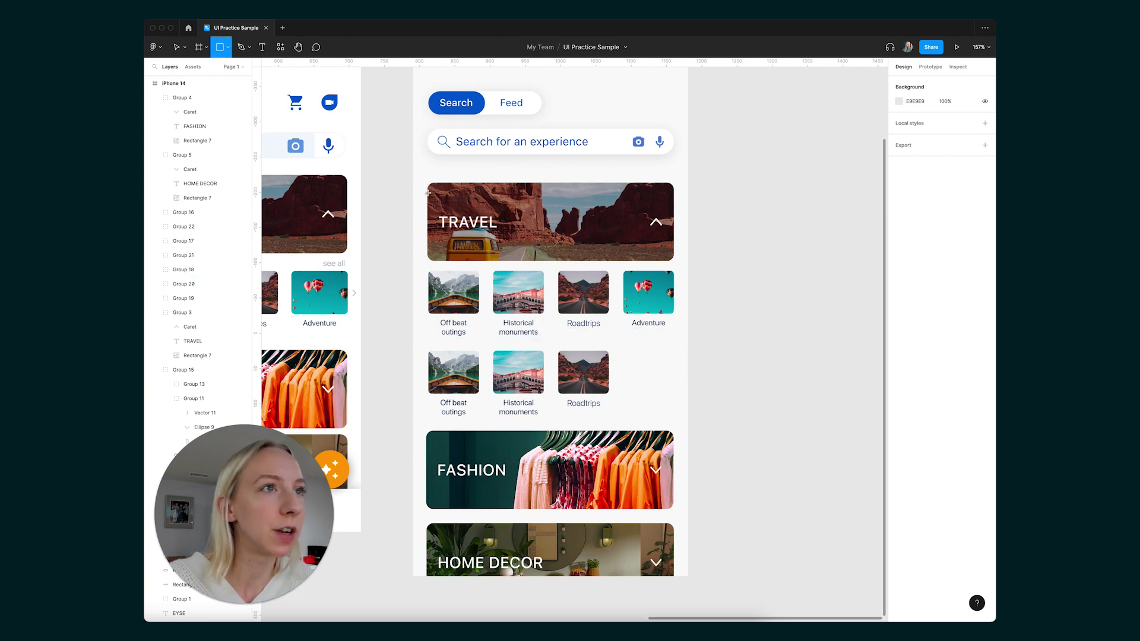
{"action": "left_click_drag", "start_coordinate": [428, 192], "coordinate": [674, 430]}
{"action": "key", "text": "super+bracketleft"}
{"action": "key", "text": "super+bracketleft"}
{"action": "key", "text": "super+bracketleft"}
{"action": "key", "text": "super+bracketleft"}
{"action": "key", "text": "super+bracketleft"}
{"action": "key", "text": "super+bracketleft"}
{"action": "key", "text": "super+bracketleft"}
{"action": "key", "text": "super+bracketleft"}
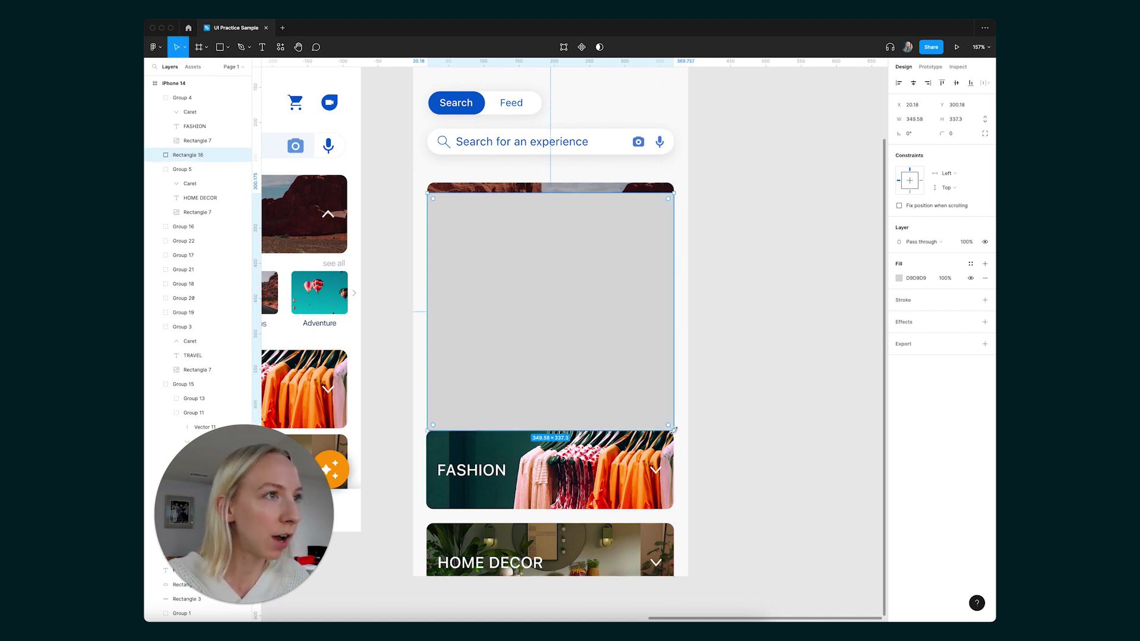
{"action": "key", "text": "super+bracketleft"}
{"action": "key", "text": "super+bracketleft"}
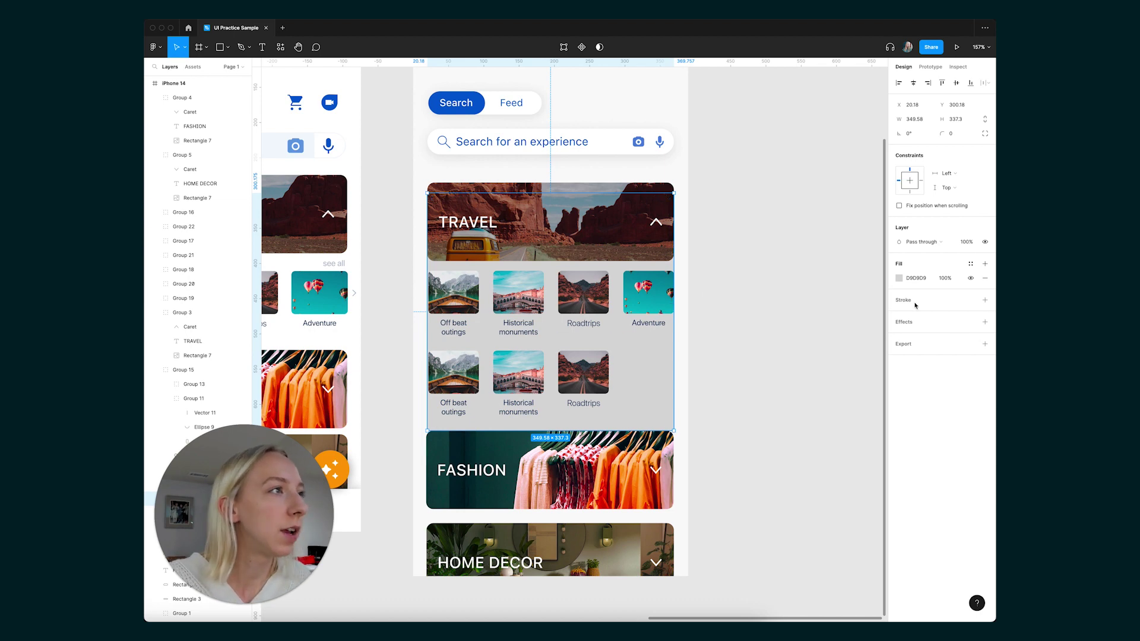
- Fill the rectangle behind the TRAVEL section with white (FFFFFF)
{"action": "left_click", "coordinate": [900, 278]}
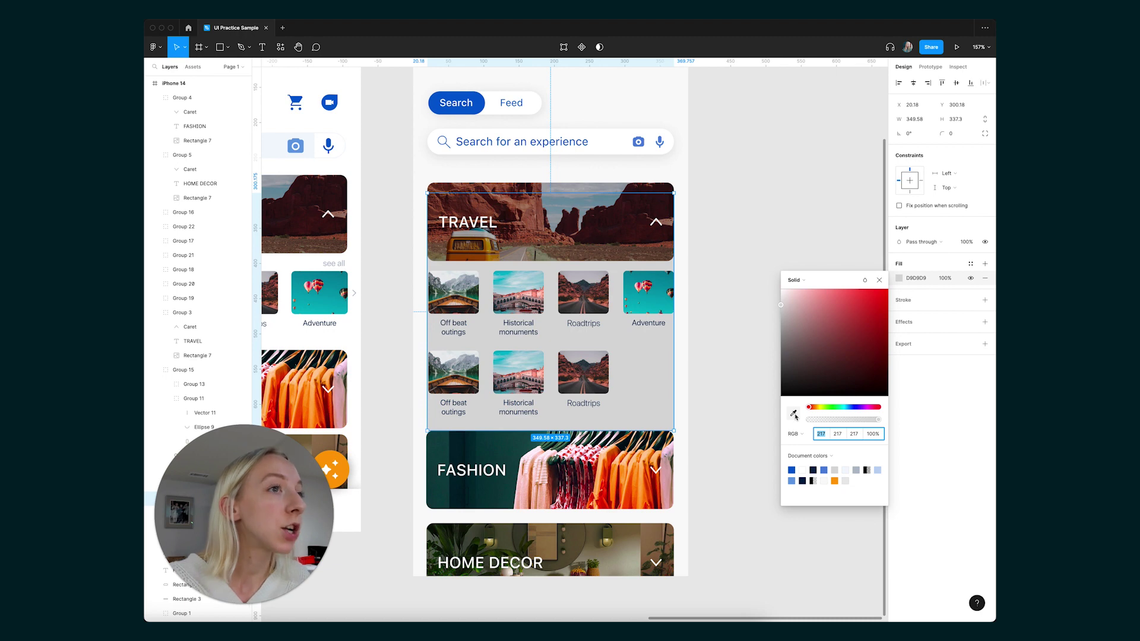
{"action": "left_click_drag", "start_coordinate": [781, 305], "coordinate": [772, 282]}
{"action": "left_click", "coordinate": [791, 251]}
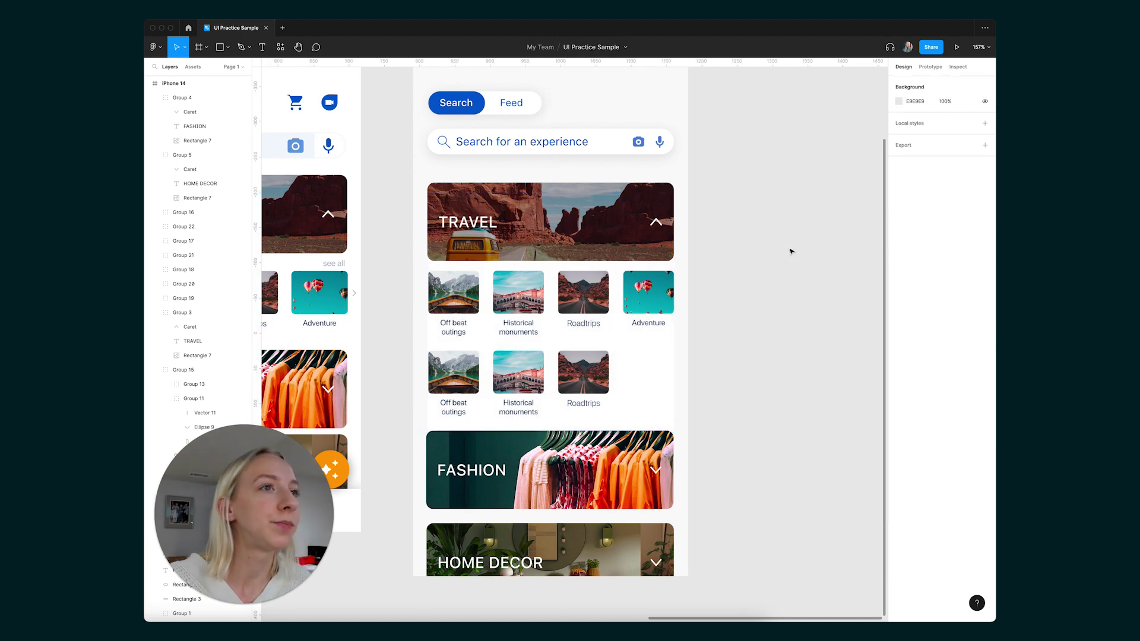
- Square off the TRAVEL banner's bottom corners and extend the white rectangle up to the banner's top edge with corner radius 10
{"action": "scroll", "coordinate": [669, 273], "scroll_direction": "up", "scroll_amount": 5}
{"action": "left_click", "coordinate": [674, 260]}
{"action": "left_click_drag", "start_coordinate": [680, 243], "coordinate": [695, 255]}
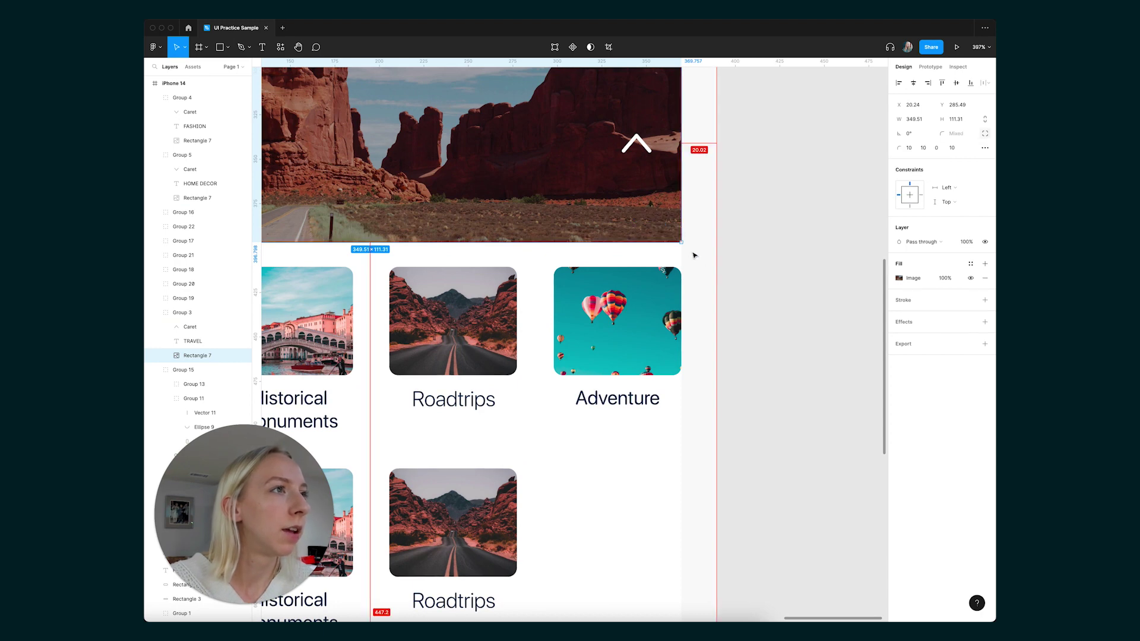
{"action": "scroll", "coordinate": [692, 252], "scroll_direction": "left", "scroll_amount": 8}
{"action": "left_click_drag", "start_coordinate": [590, 226], "coordinate": [565, 249]}
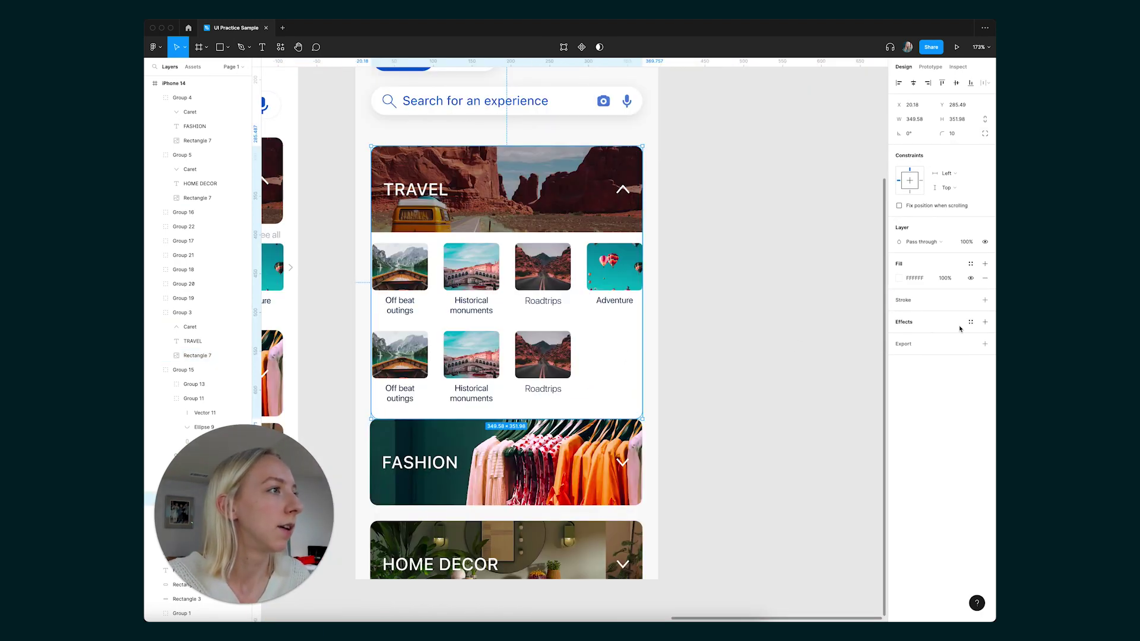
- Add a drop shadow with blur 20 and 10% opacity to the white TRAVEL card
{"action": "left_click", "coordinate": [985, 321]}
{"action": "left_click", "coordinate": [899, 336]}
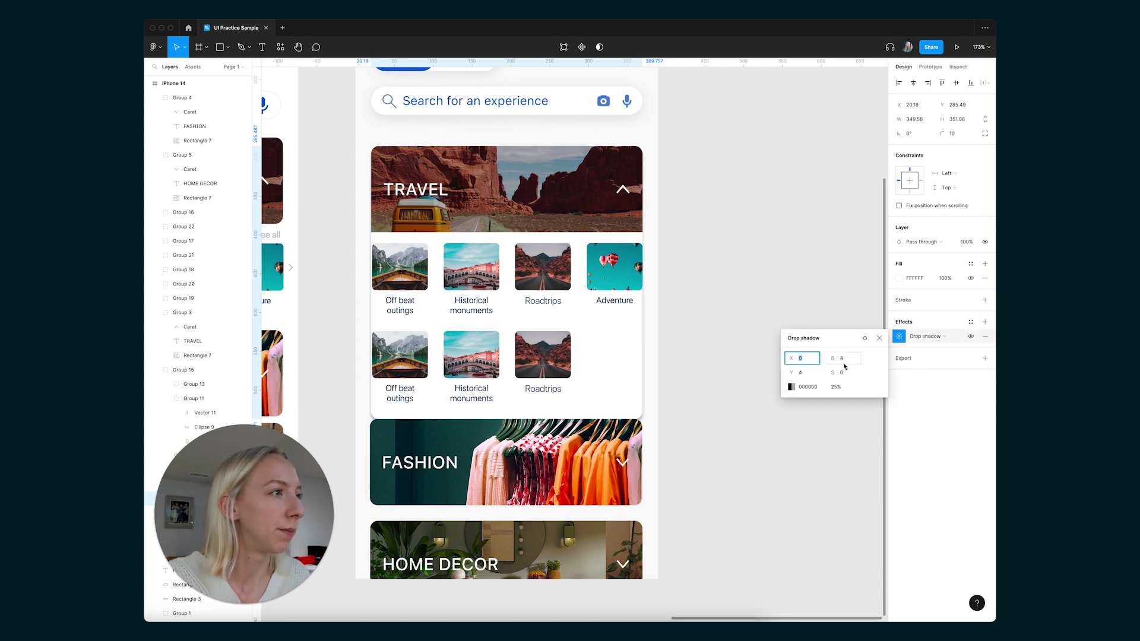
{"action": "left_click", "coordinate": [850, 361]}
{"action": "type", "text": "20"}
{"action": "key", "text": "Return"}
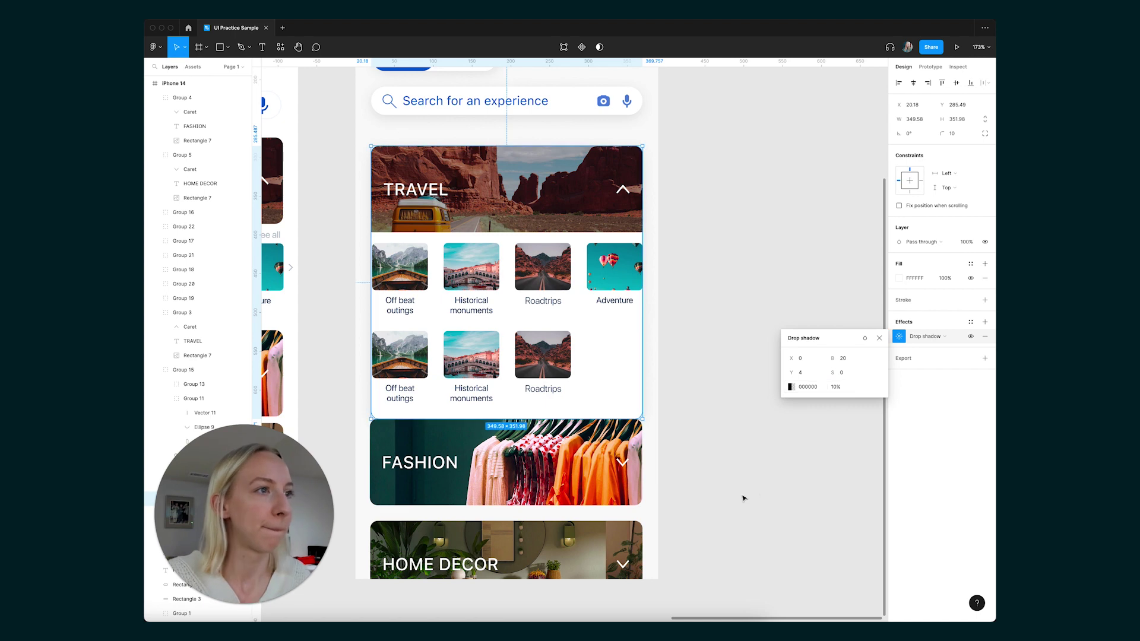
- Move the FASHION and HOME DECOR banners down to leave equal gaps of 16 below the TRAVEL card and between the banners
{"action": "left_click", "coordinate": [731, 480]}
{"action": "scroll", "coordinate": [732, 480], "scroll_direction": "down", "scroll_amount": 3}
{"action": "left_click", "coordinate": [605, 374]}
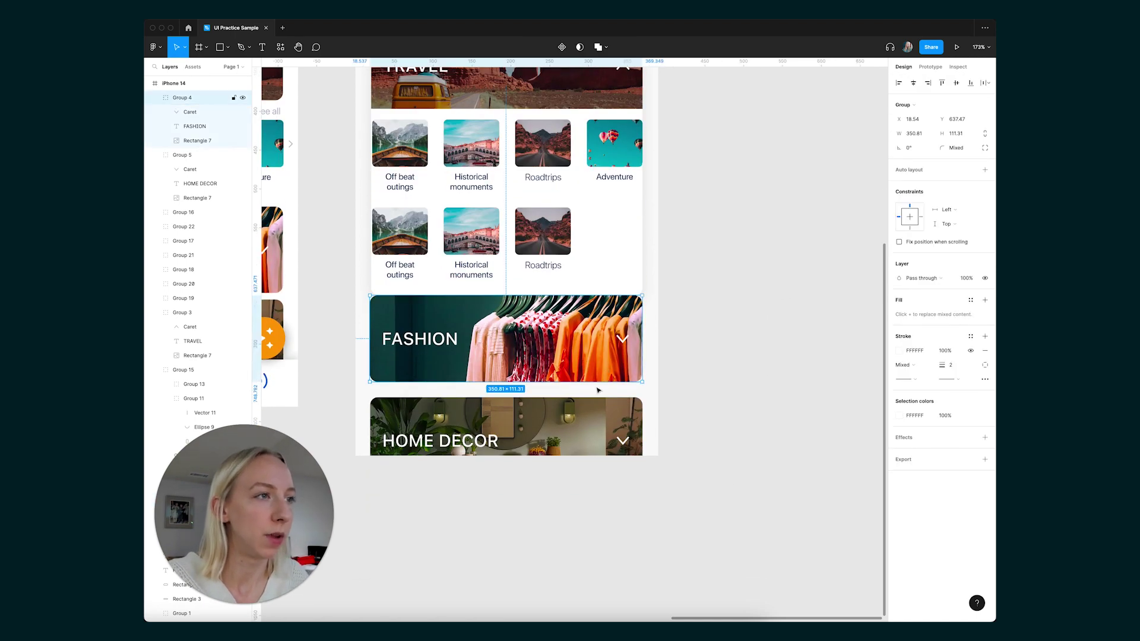
{"action": "key", "text": "shift+Down"}
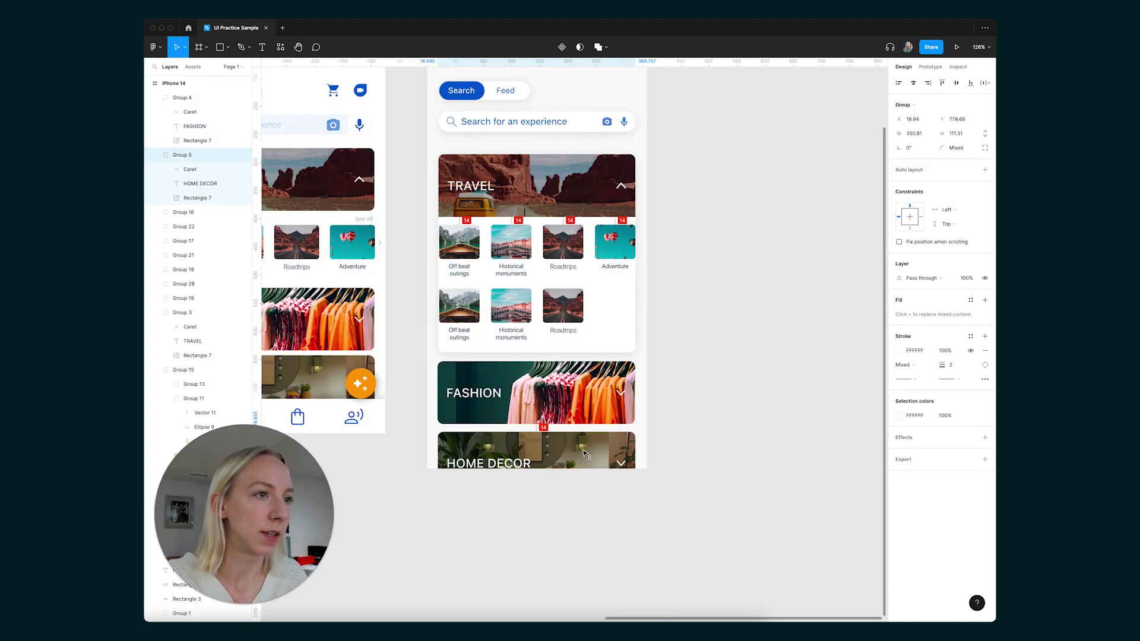
{"action": "left_click_drag", "start_coordinate": [583, 448], "coordinate": [583, 453]}
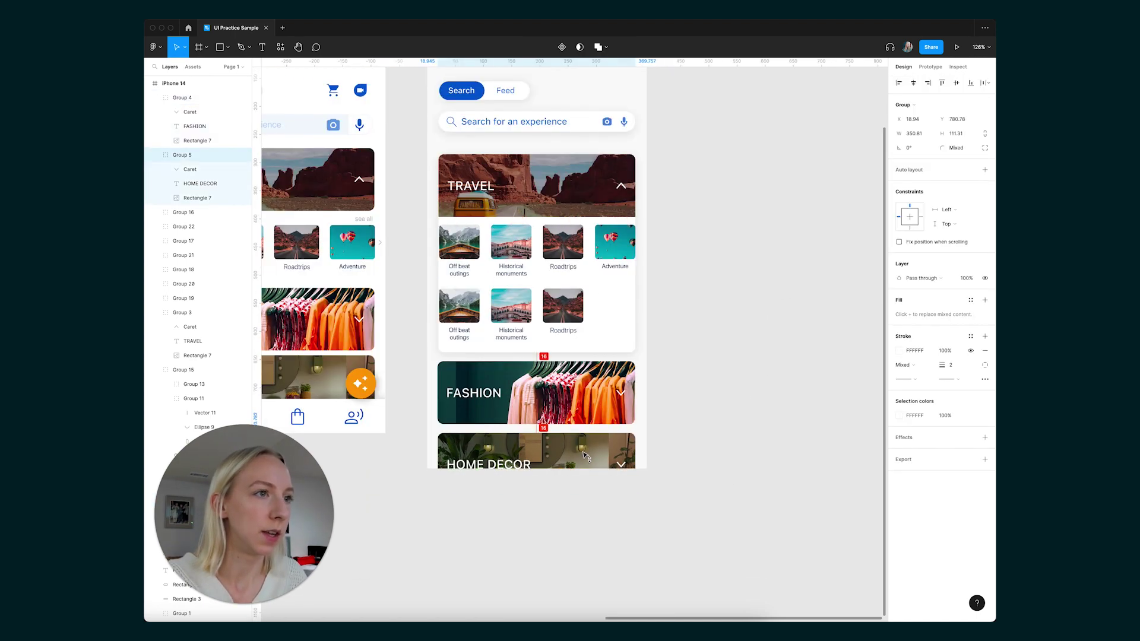
{"action": "key", "text": "Escape"}
{"action": "scroll", "coordinate": [694, 357], "scroll_direction": "up", "scroll_amount": 2}
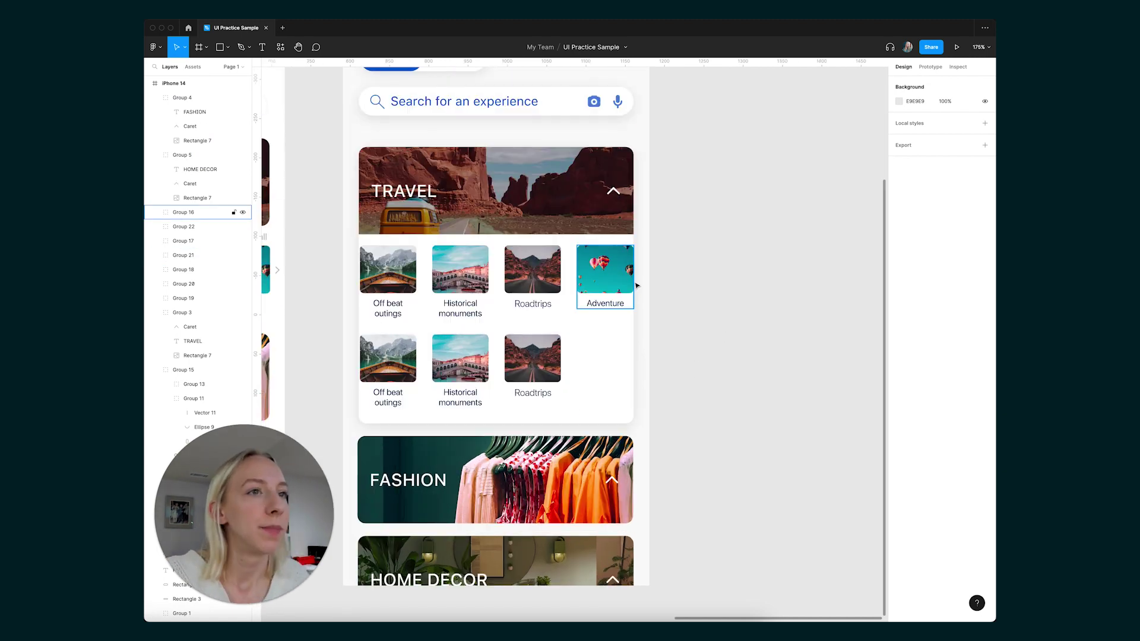
- Inset the first row of travel thumbnails from the card's edges and distribute the four groups evenly in the horizontal direction
{"action": "left_click", "coordinate": [389, 268]}
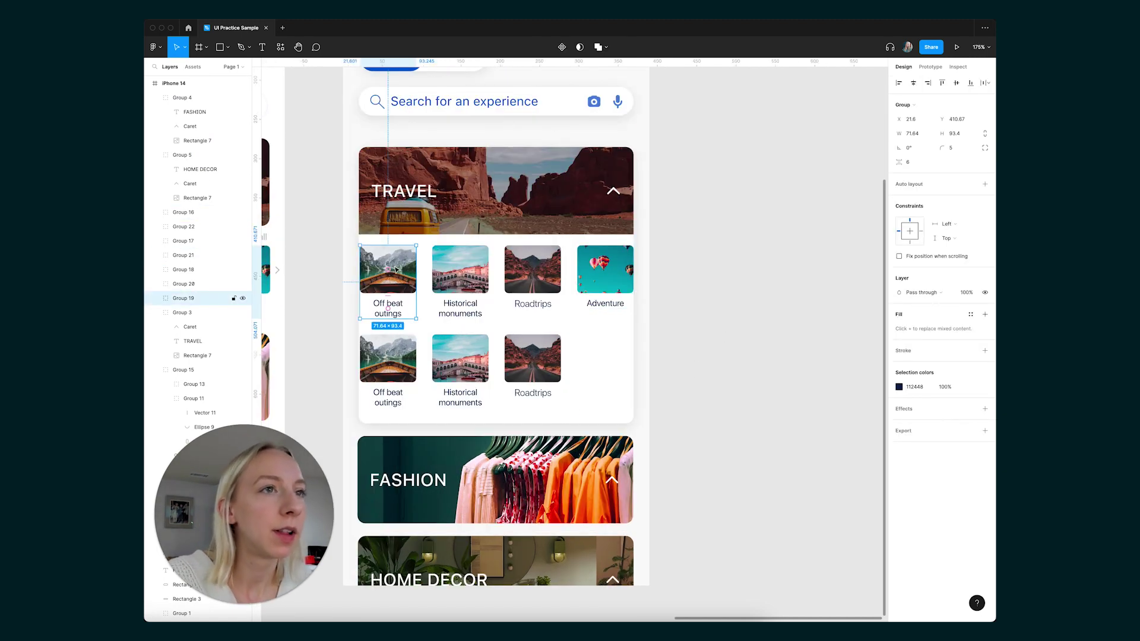
{"action": "left_click_drag", "start_coordinate": [392, 268], "coordinate": [392, 260]}
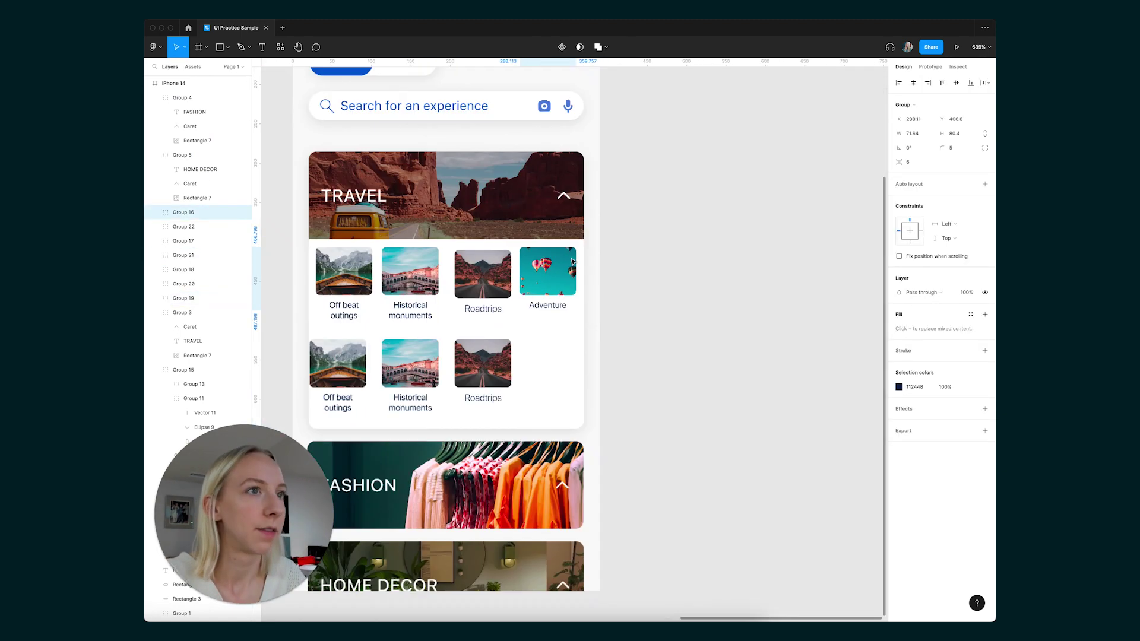
{"action": "left_click_drag", "start_coordinate": [482, 273], "coordinate": [482, 269]}
{"action": "left_click", "coordinate": [410, 271], "text": "shift"}
{"action": "left_click", "coordinate": [344, 270], "text": "shift"}
{"action": "left_click", "coordinate": [548, 271], "text": "shift"}
{"action": "left_click", "coordinate": [986, 83]}
{"action": "left_click", "coordinate": [927, 122]}
- Move the three second-row thumbnail groups up and align each one beneath its matching column in the first row
{"action": "left_click_drag", "start_coordinate": [348, 362], "coordinate": [351, 348]}
{"action": "left_click_drag", "start_coordinate": [415, 362], "coordinate": [417, 353]}
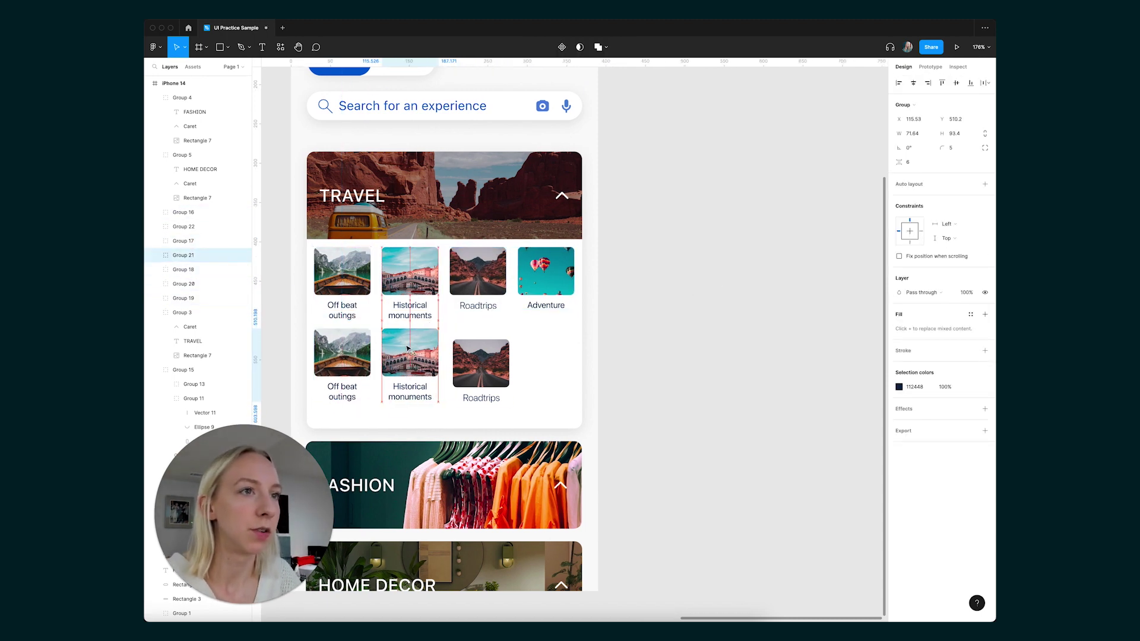
{"action": "left_click_drag", "start_coordinate": [489, 363], "coordinate": [502, 344]}
{"action": "left_click", "coordinate": [602, 385]}
{"action": "scroll", "coordinate": [602, 385], "scroll_direction": "down", "scroll_amount": 3}
{"action": "left_click", "coordinate": [541, 359]}
{"action": "key", "text": "super+z"}
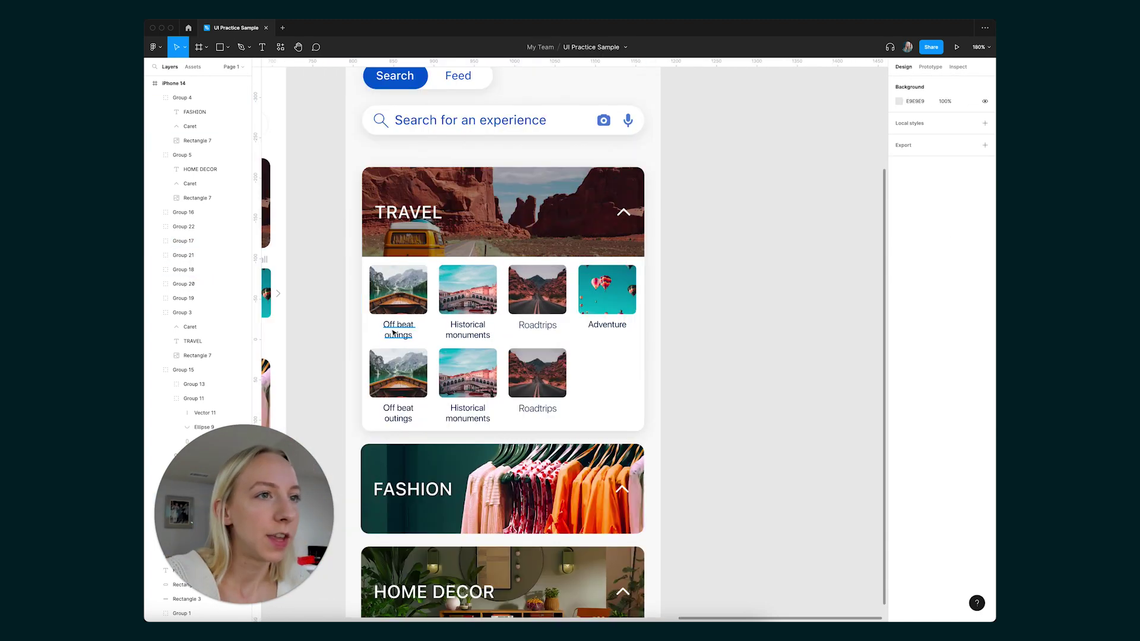
- Move the Adventure group out of the iPhone 14 frame and spread the remaining three first-row groups across the TRAVEL card
{"action": "left_click", "coordinate": [394, 333], "text": "super"}
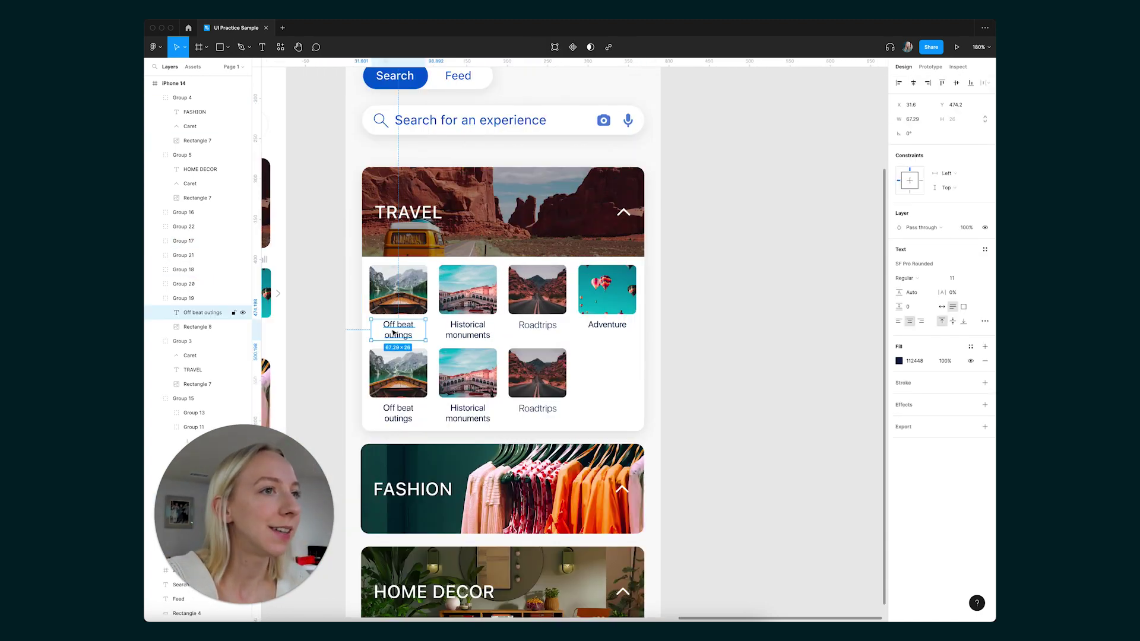
{"action": "left_click", "coordinate": [708, 370]}
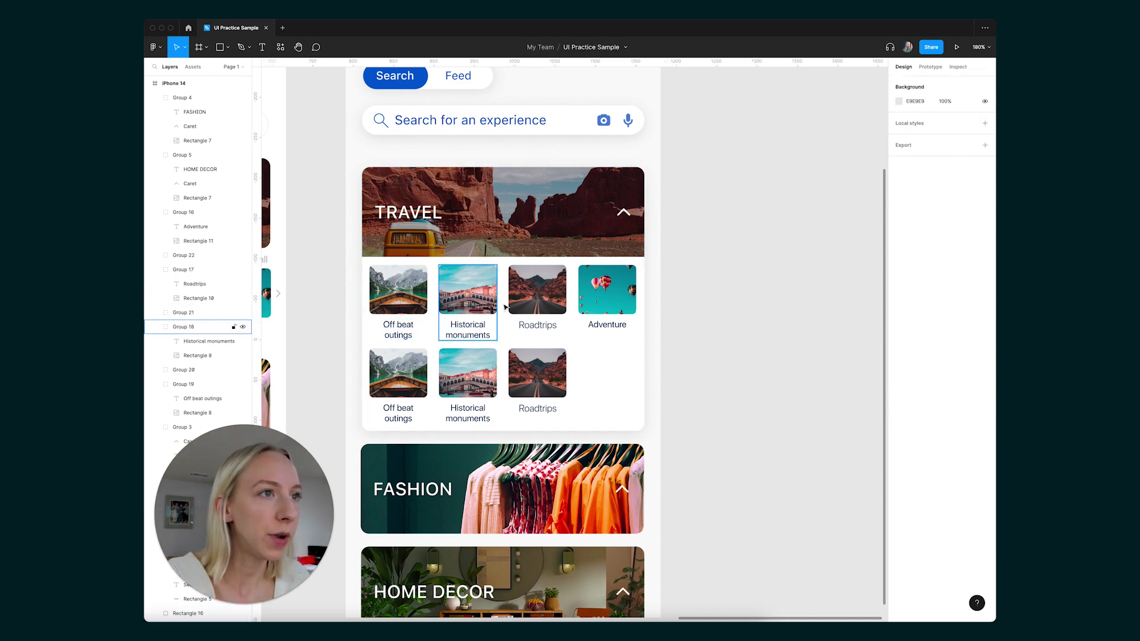
{"action": "left_click", "coordinate": [615, 305]}
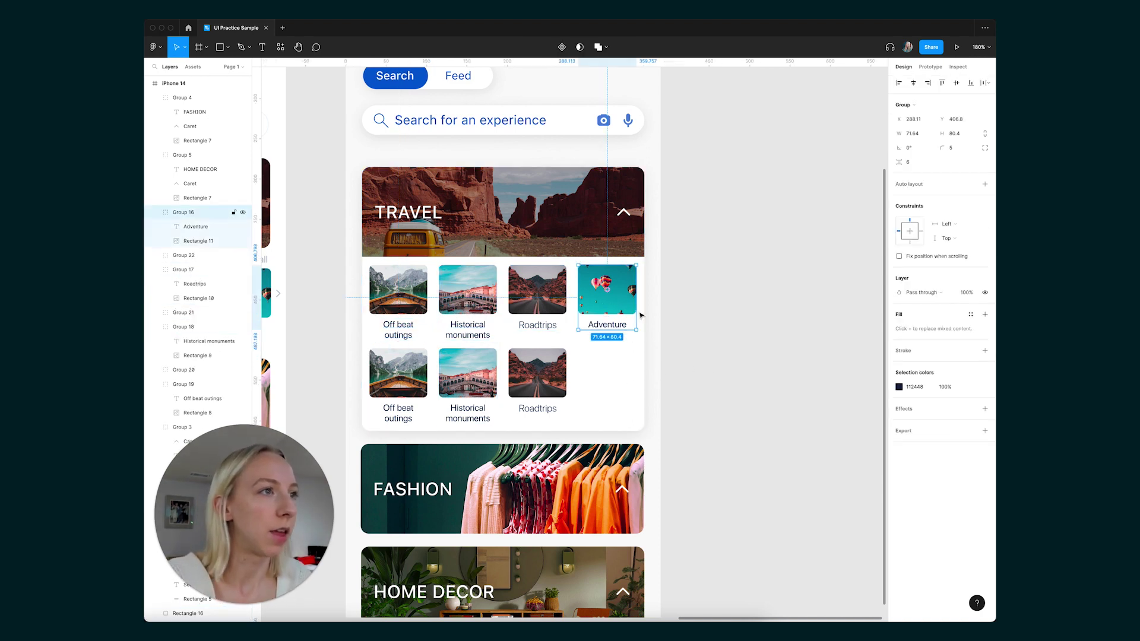
{"action": "left_click_drag", "start_coordinate": [620, 305], "coordinate": [781, 378]}
{"action": "left_click", "coordinate": [545, 294]}
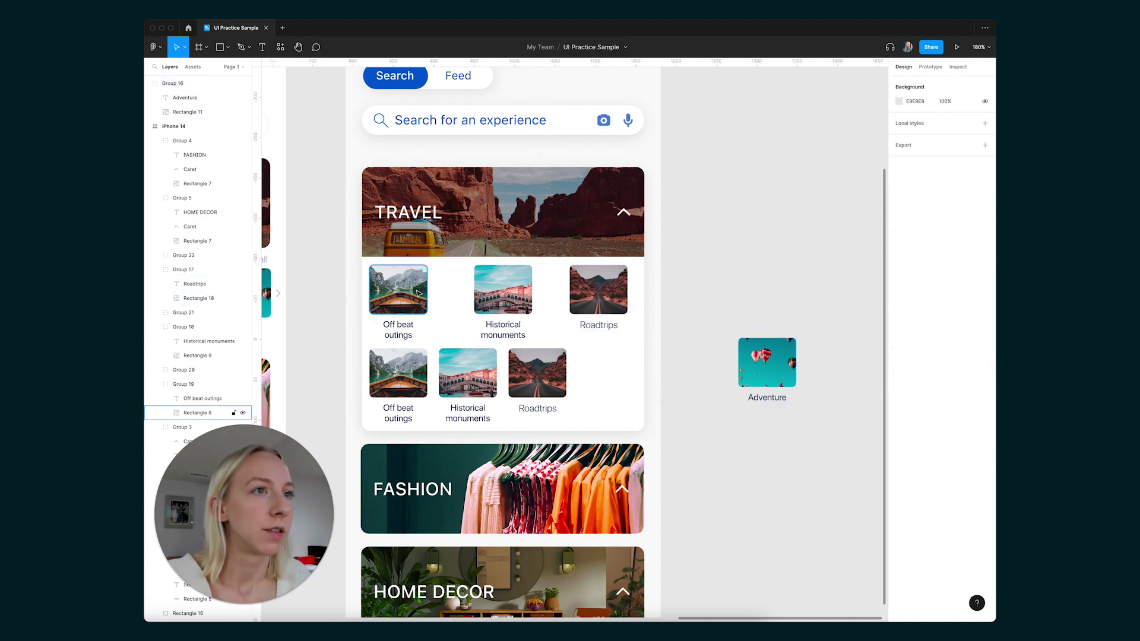
- Resize the first-row Off beat outings image to a width of 100 and a height of 60
{"action": "left_click", "coordinate": [418, 293]}
{"action": "left_click", "coordinate": [972, 122]}
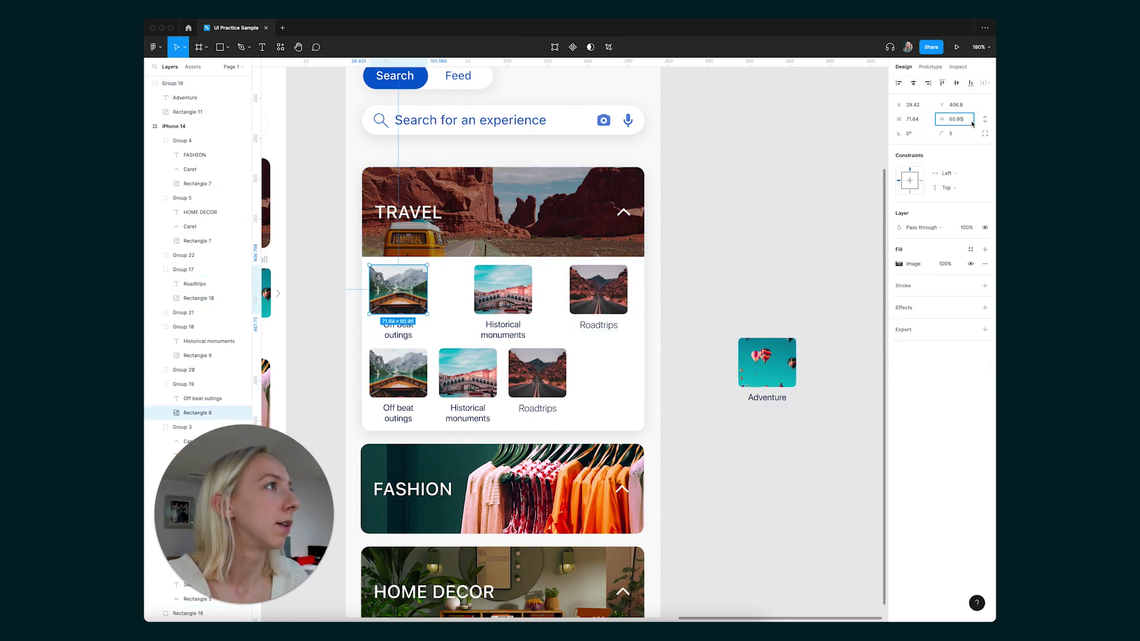
{"action": "double_click", "coordinate": [972, 123]}
{"action": "type", "text": "60"}
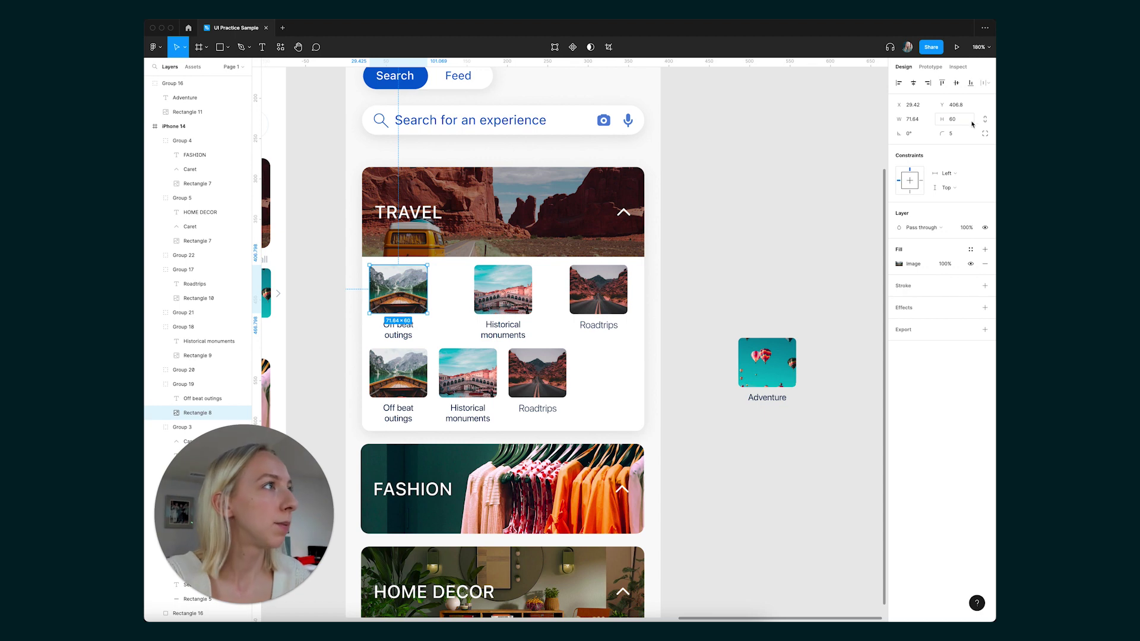
{"action": "left_click", "coordinate": [914, 120]}
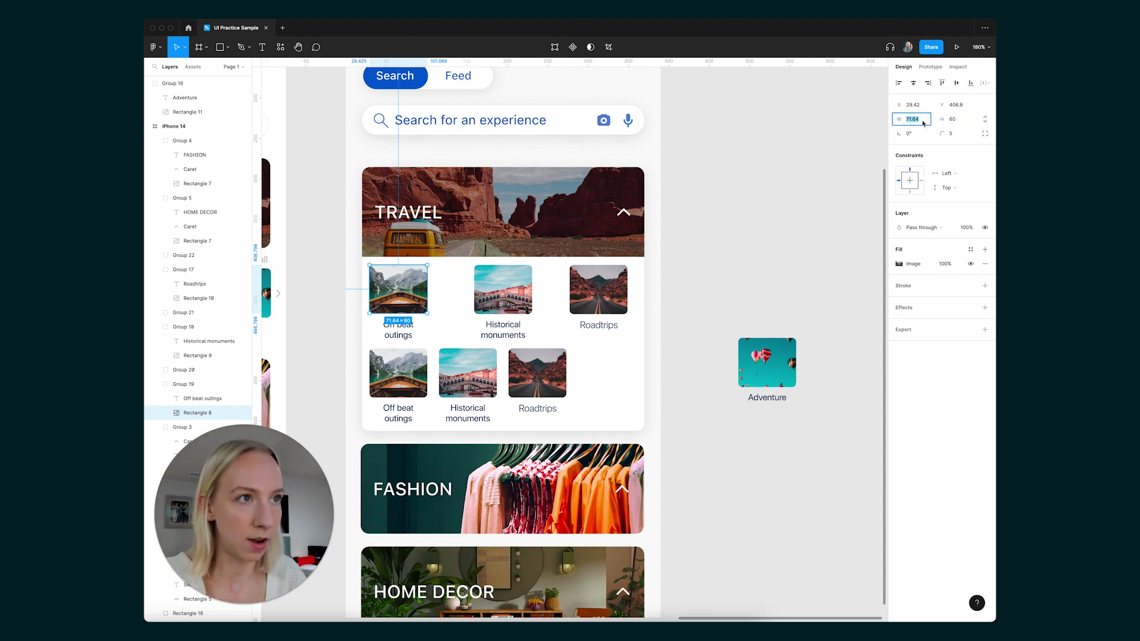
{"action": "type", "text": "90"}
{"action": "key", "text": "Return"}
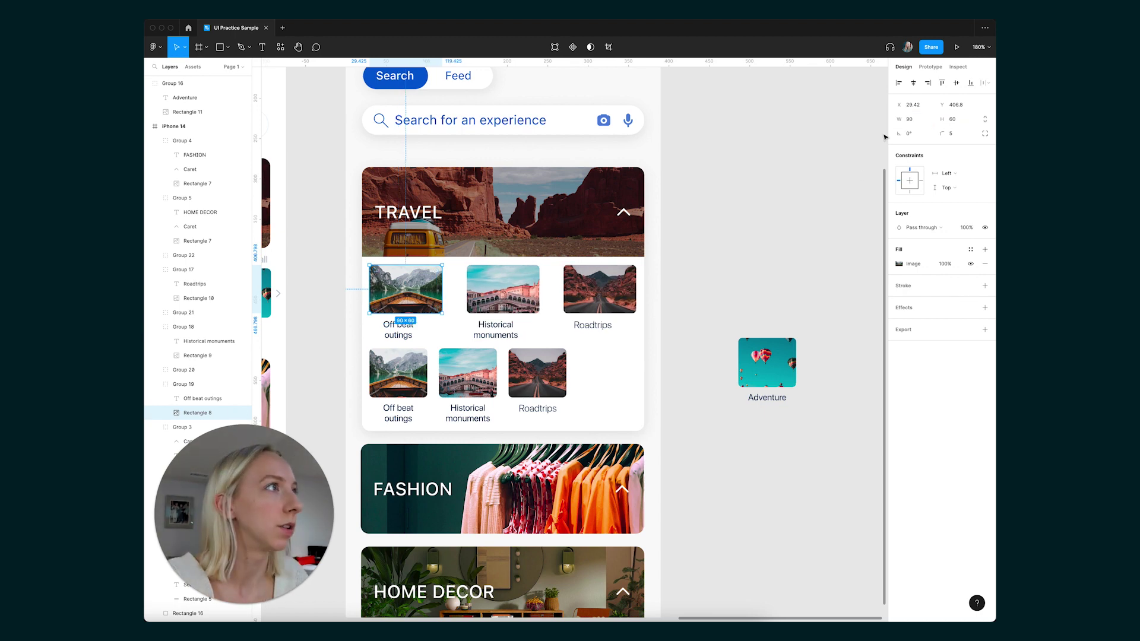
{"action": "left_click", "coordinate": [924, 123]}
{"action": "type", "text": "100"}
{"action": "key", "text": "Return"}
- Inset the Off beat outings group 15 from the card's left edge and lower the first-row groups by 5
{"action": "left_click", "coordinate": [407, 280]}
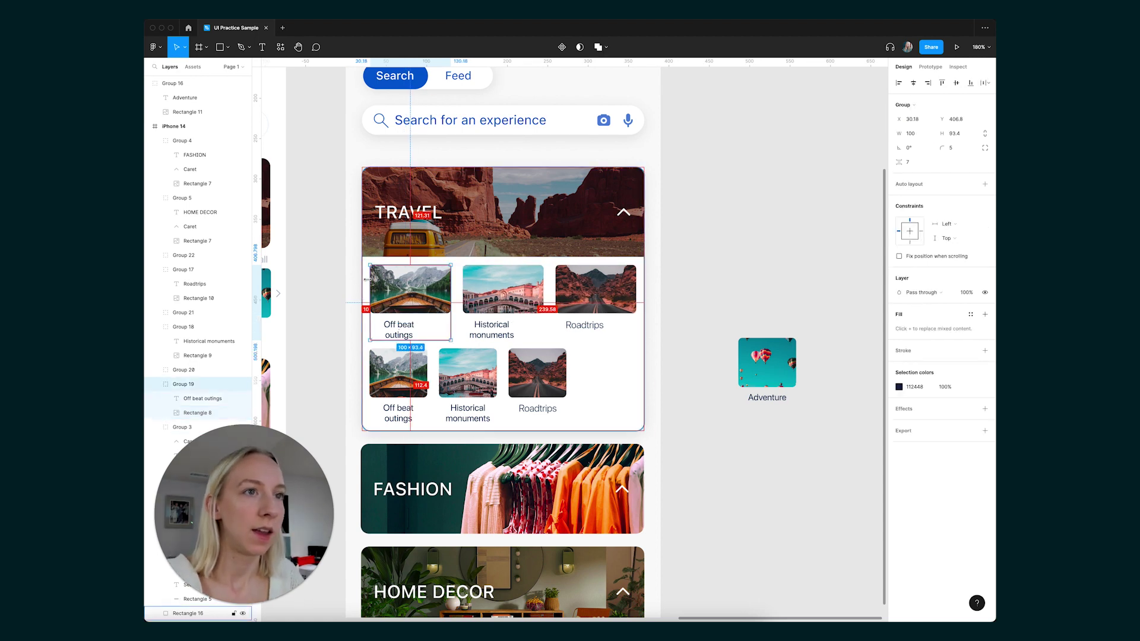
{"action": "left_click_drag", "start_coordinate": [406, 280], "coordinate": [410, 284]}
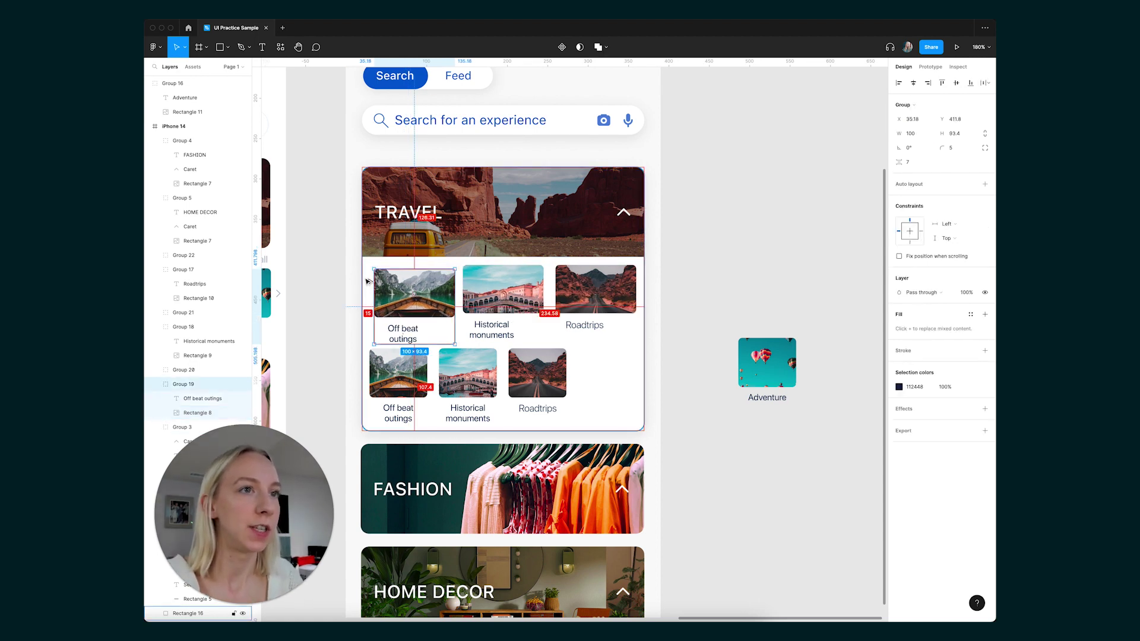
{"action": "left_click_drag", "start_coordinate": [516, 286], "coordinate": [516, 288]}
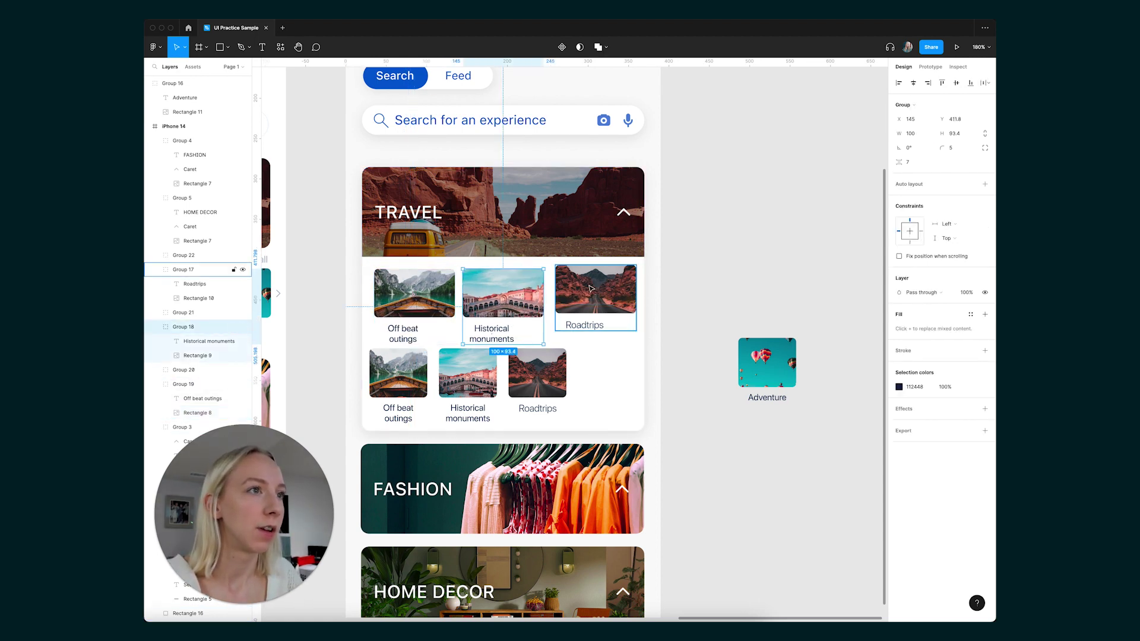
{"action": "left_click", "coordinate": [594, 289]}
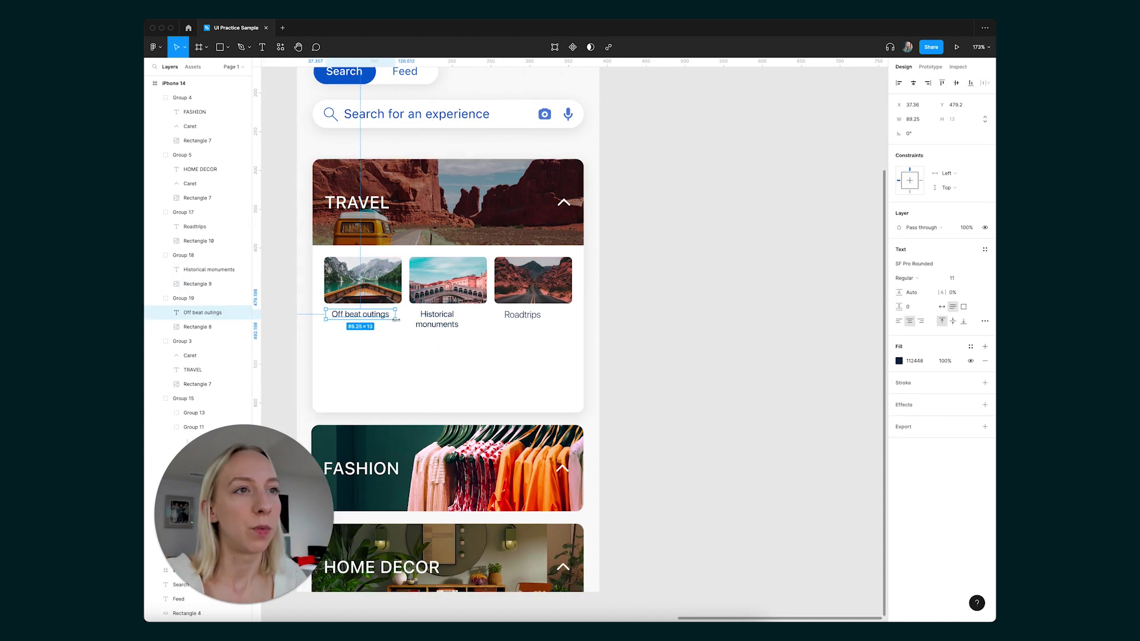
- Widen the Off beat outings label to 100 to match its image and set its font size to 12
{"action": "left_click_drag", "start_coordinate": [396, 320], "coordinate": [402, 319]}
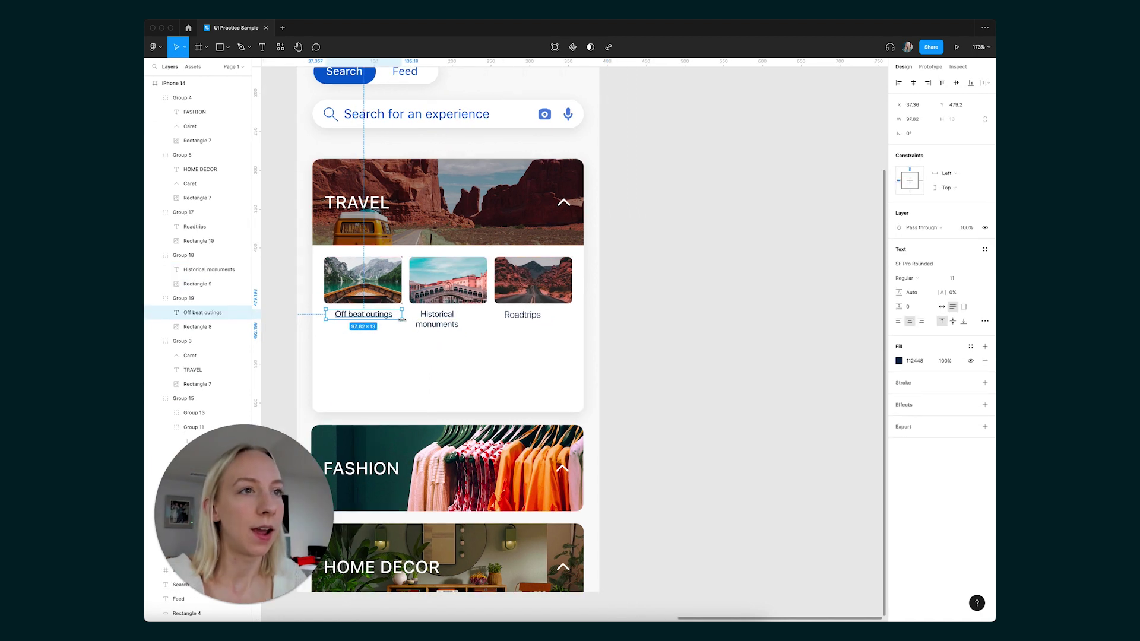
{"action": "left_click_drag", "start_coordinate": [322, 317], "coordinate": [323, 318]}
{"action": "left_click", "coordinate": [965, 278]}
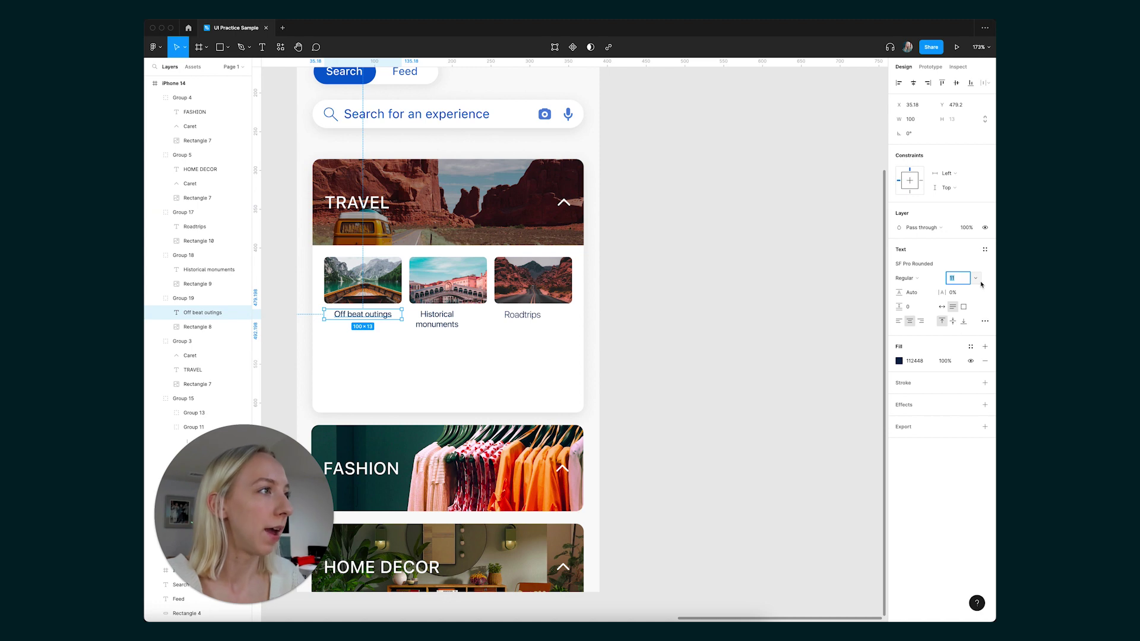
{"action": "type", "text": "12"}
{"action": "key", "text": "Return"}
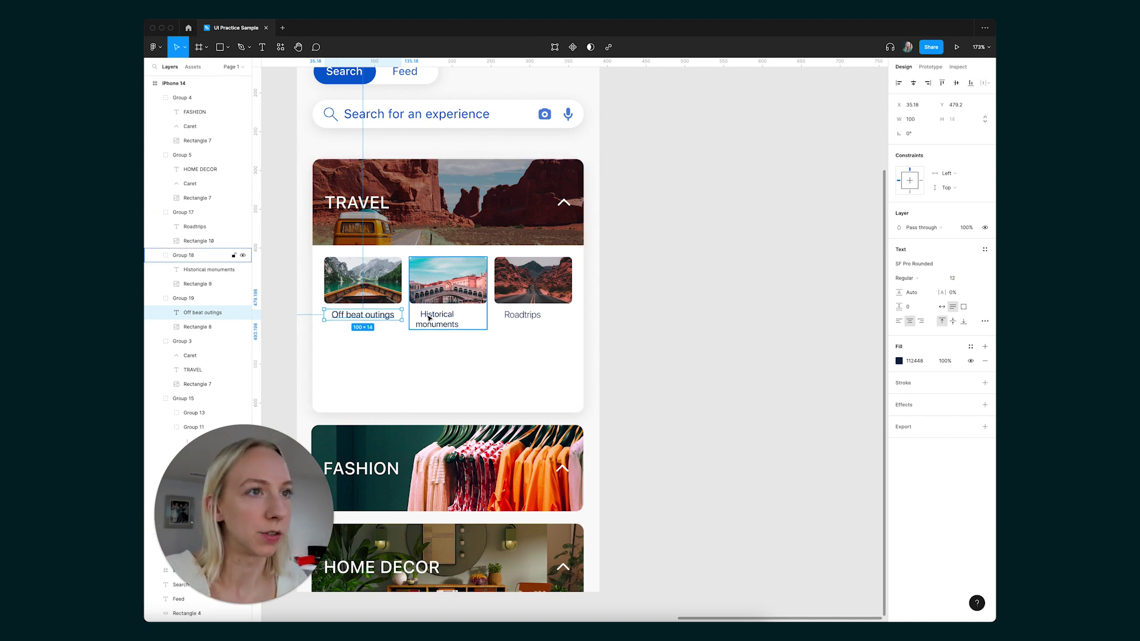
{"action": "left_click", "coordinate": [448, 321]}
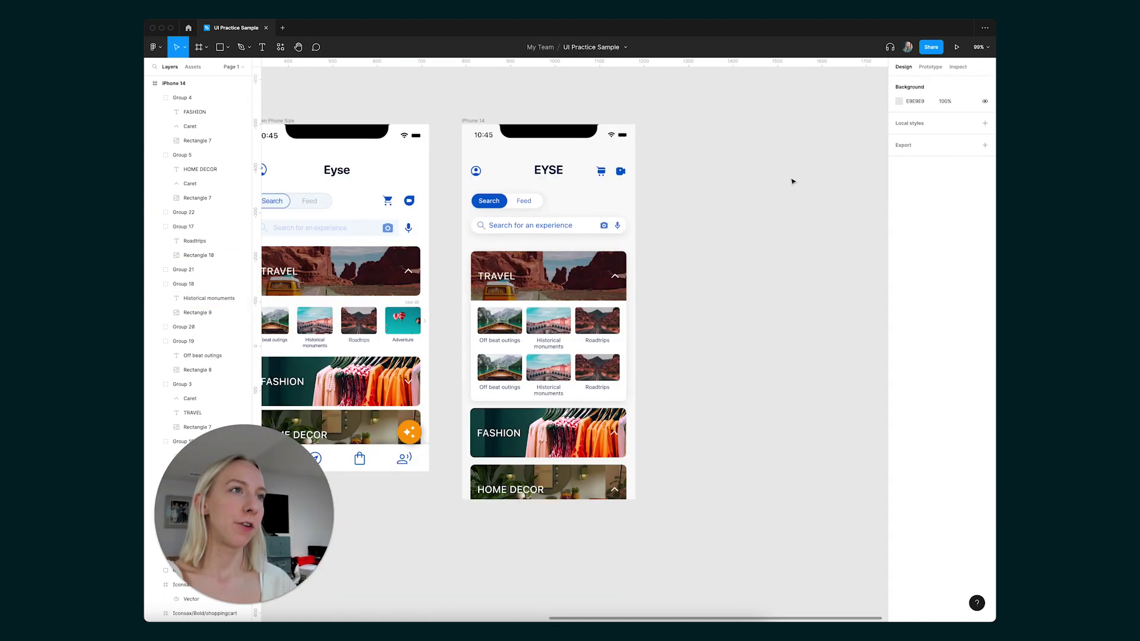
- Remove the drop shadow from the Search/Feed toggle's white background and change its fill to a light grey
{"action": "scroll", "coordinate": [671, 196], "scroll_direction": "down", "scroll_amount": 2, "text": "ctrl"}
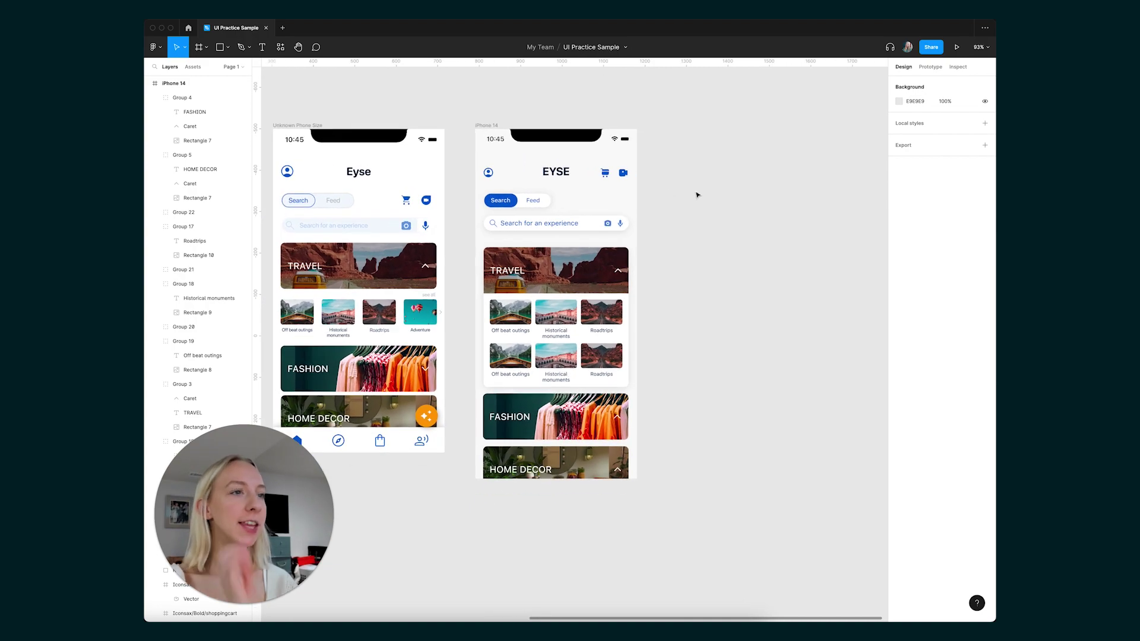
{"action": "scroll", "coordinate": [698, 195], "scroll_direction": "up", "scroll_amount": 1}
{"action": "scroll", "coordinate": [686, 198], "scroll_direction": "up", "scroll_amount": 5, "text": "ctrl"}
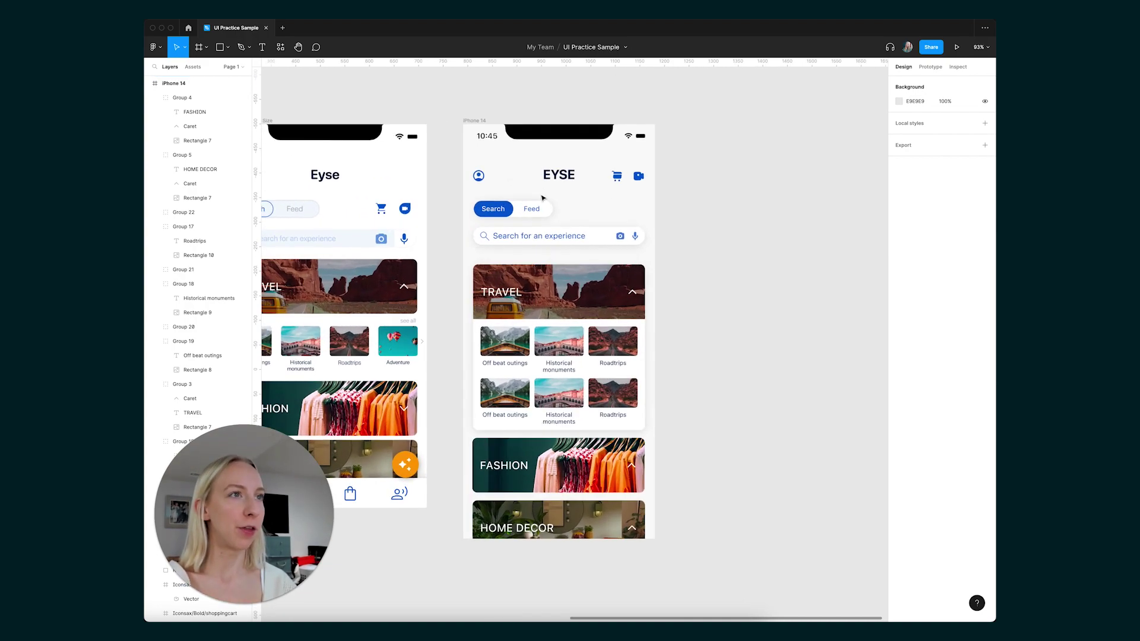
{"action": "scroll", "coordinate": [611, 277], "scroll_direction": "down", "scroll_amount": 3, "text": "ctrl"}
{"action": "scroll", "coordinate": [546, 184], "scroll_direction": "up", "scroll_amount": 4, "text": "ctrl"}
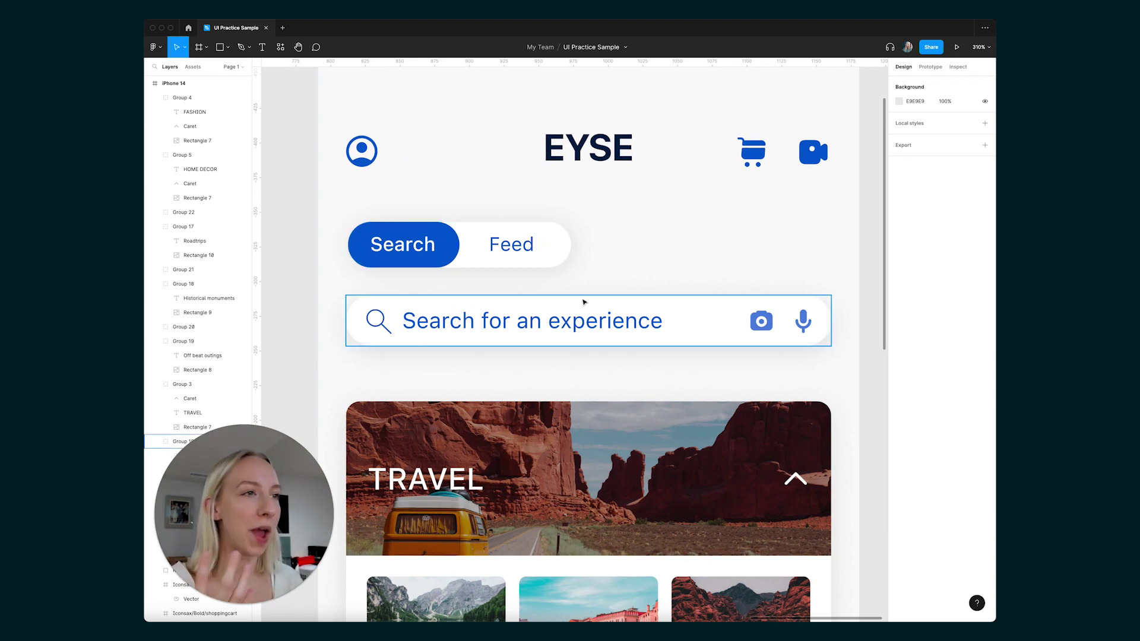
{"action": "left_click", "coordinate": [562, 246]}
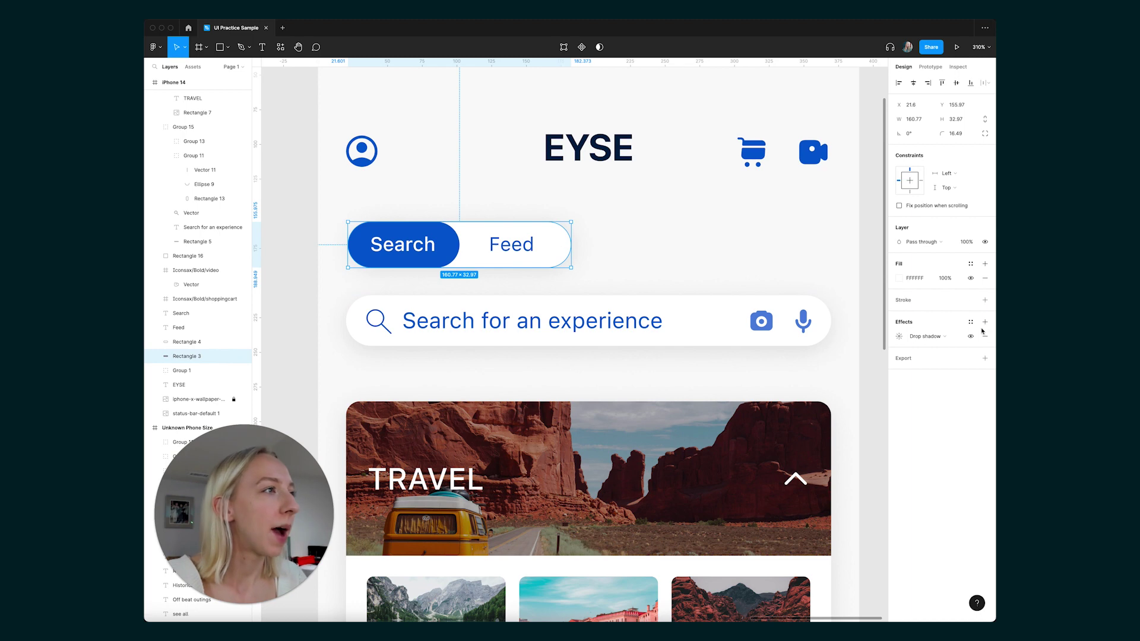
{"action": "left_click", "coordinate": [600, 249]}
{"action": "left_click", "coordinate": [561, 242]}
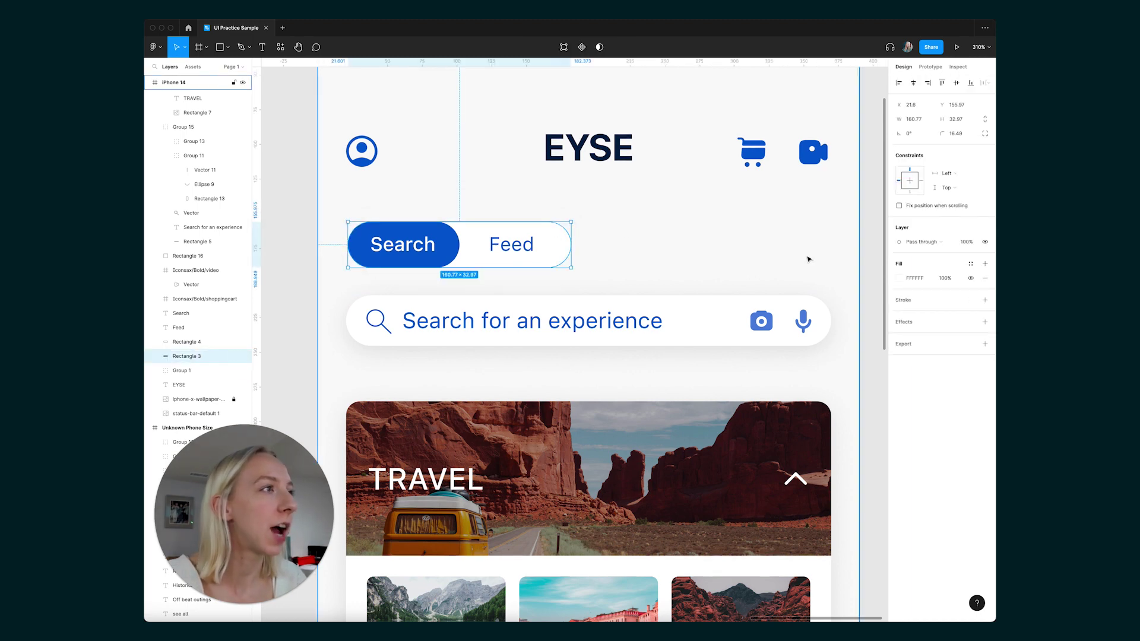
{"action": "left_click", "coordinate": [901, 279]}
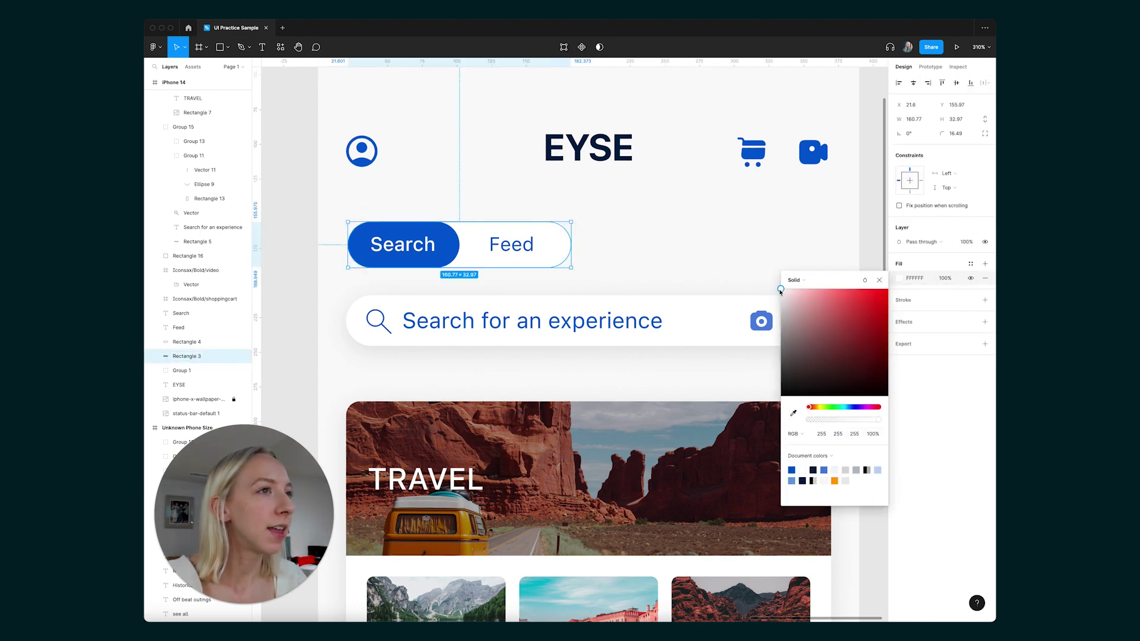
{"action": "left_click_drag", "start_coordinate": [782, 290], "coordinate": [770, 300]}
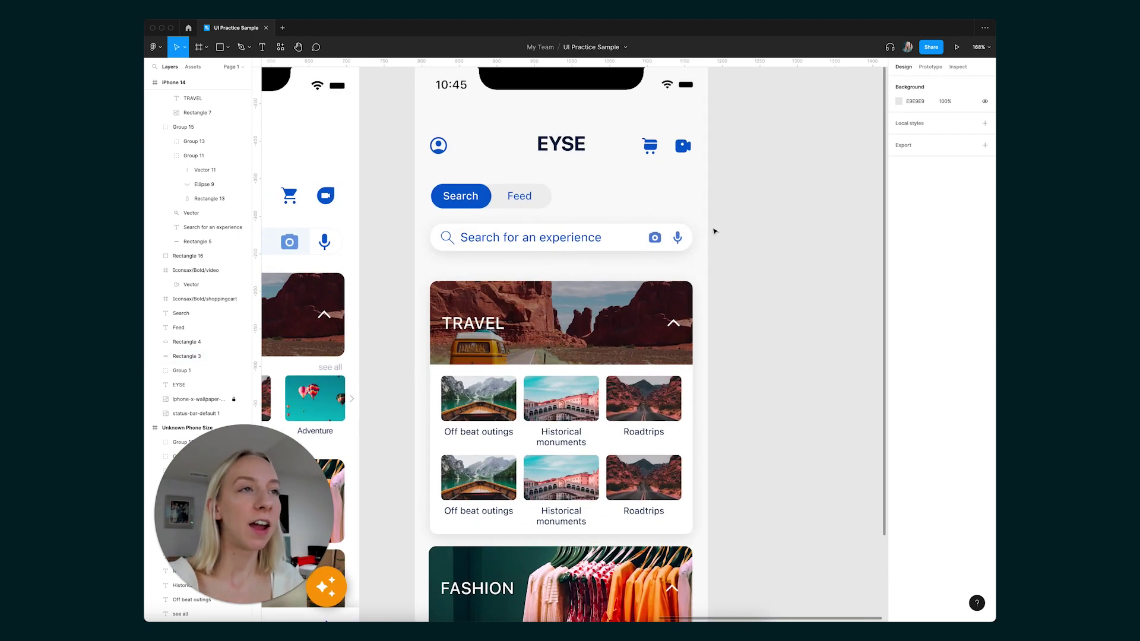
- Position the navigation bar group along the bottom edge of the iPhone 14 frame, over the HOME DECOR banner
{"action": "scroll", "coordinate": [754, 244], "scroll_direction": "down", "scroll_amount": 3}
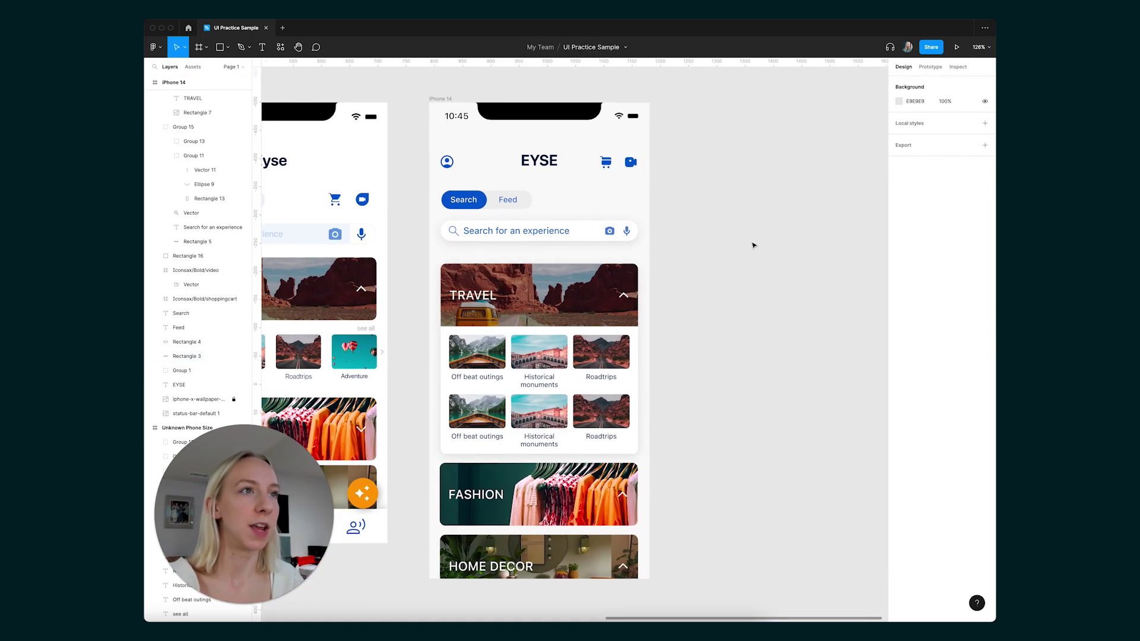
{"action": "scroll", "coordinate": [754, 244], "scroll_direction": "left", "scroll_amount": 1}
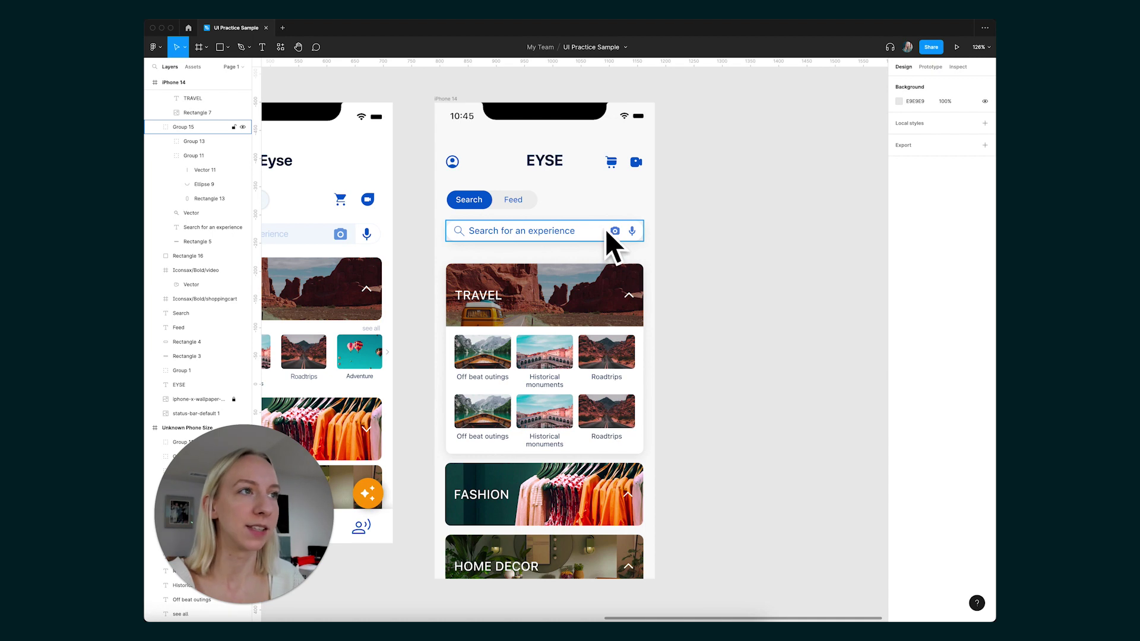
{"action": "scroll", "coordinate": [749, 224], "scroll_direction": "down", "scroll_amount": 2}
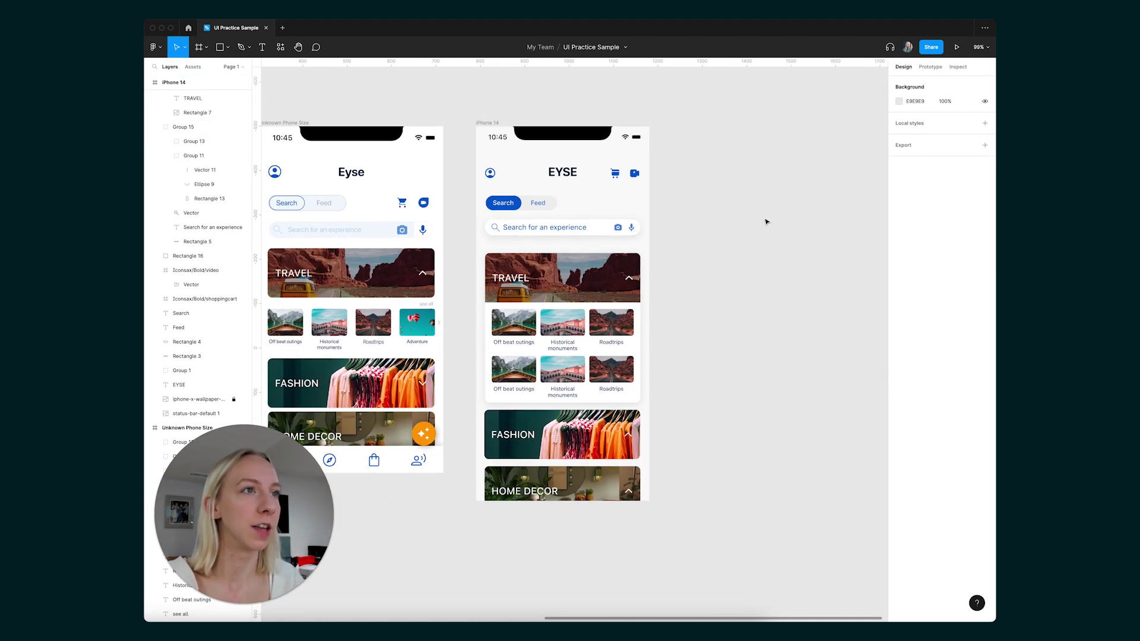
{"action": "scroll", "coordinate": [634, 365], "scroll_direction": "up", "scroll_amount": 5}
{"action": "left_click_drag", "start_coordinate": [633, 363], "coordinate": [630, 398]}
{"action": "key", "text": "super+z"}
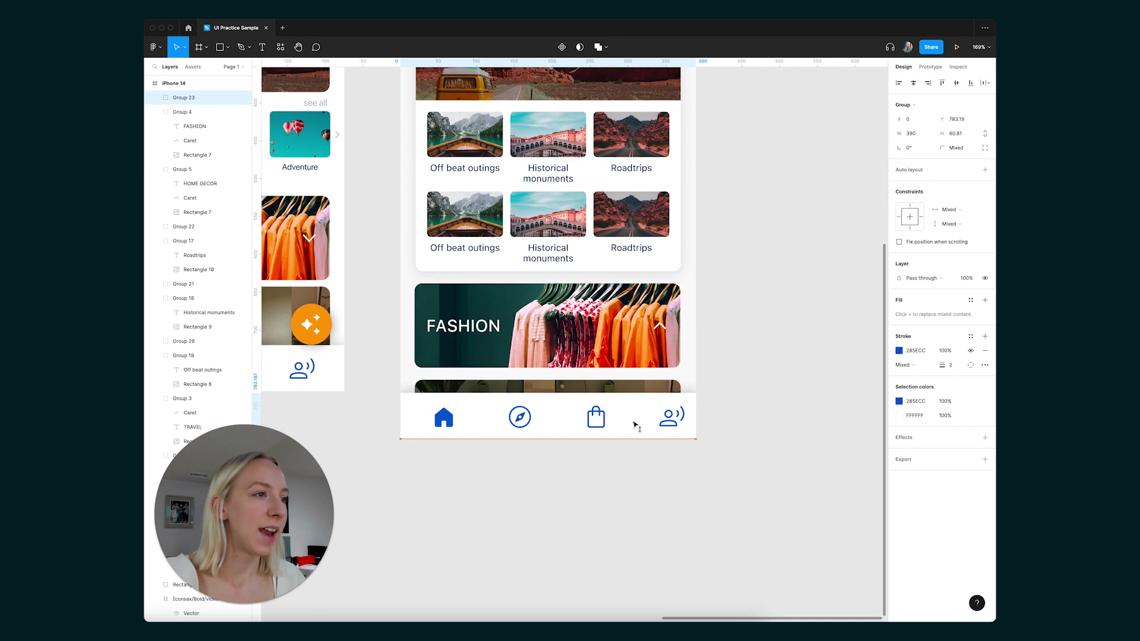
{"action": "left_click", "coordinate": [613, 457]}
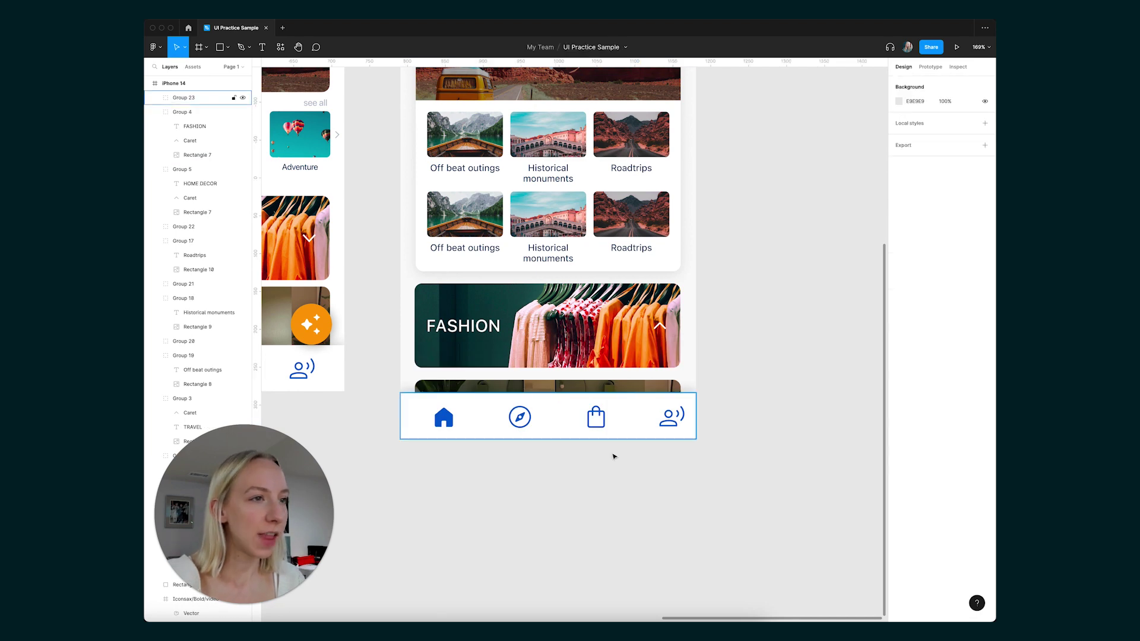
- Set the navigation bar background's height to 64 and move it up to sit on the frame's bottom edge
{"action": "double_click", "coordinate": [565, 420]}
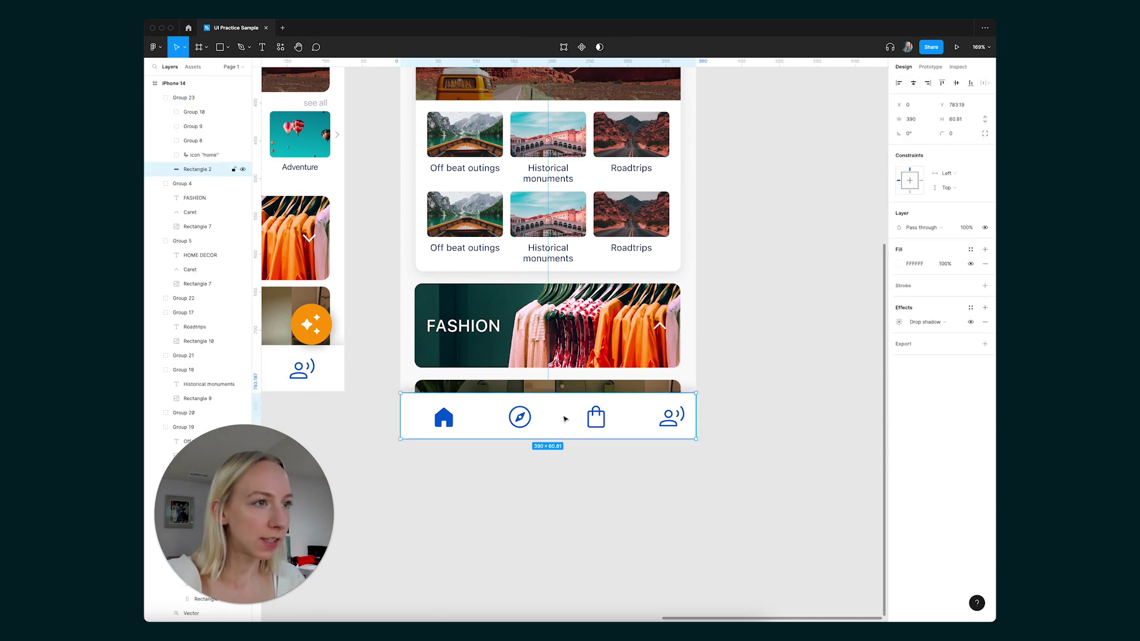
{"action": "left_click", "coordinate": [957, 119]}
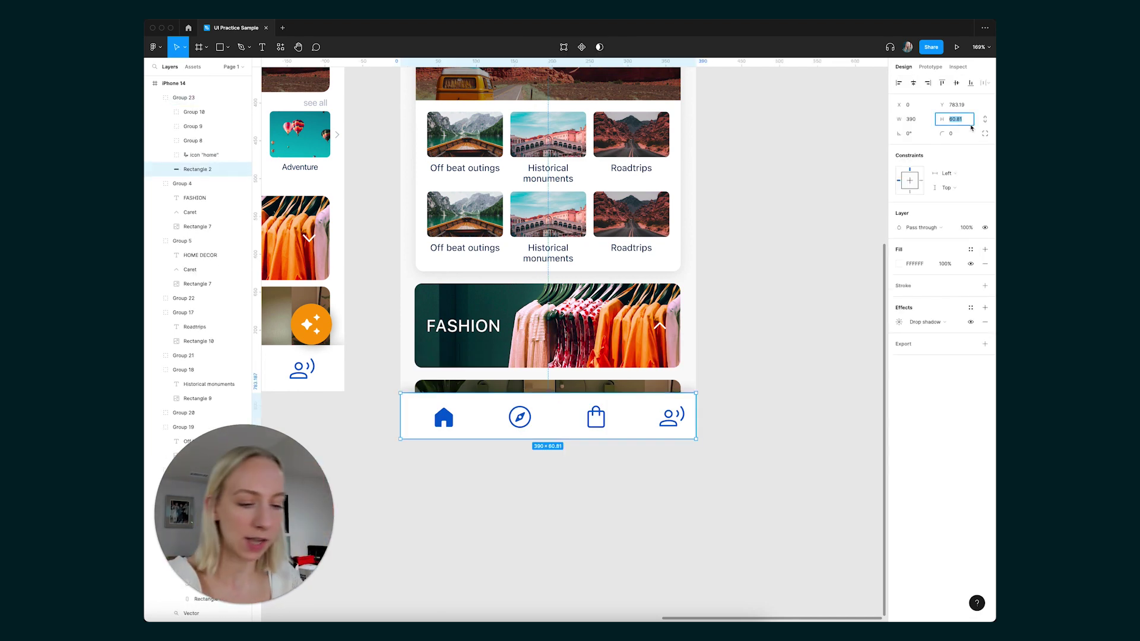
{"action": "type", "text": "64"}
{"action": "key", "text": "Return"}
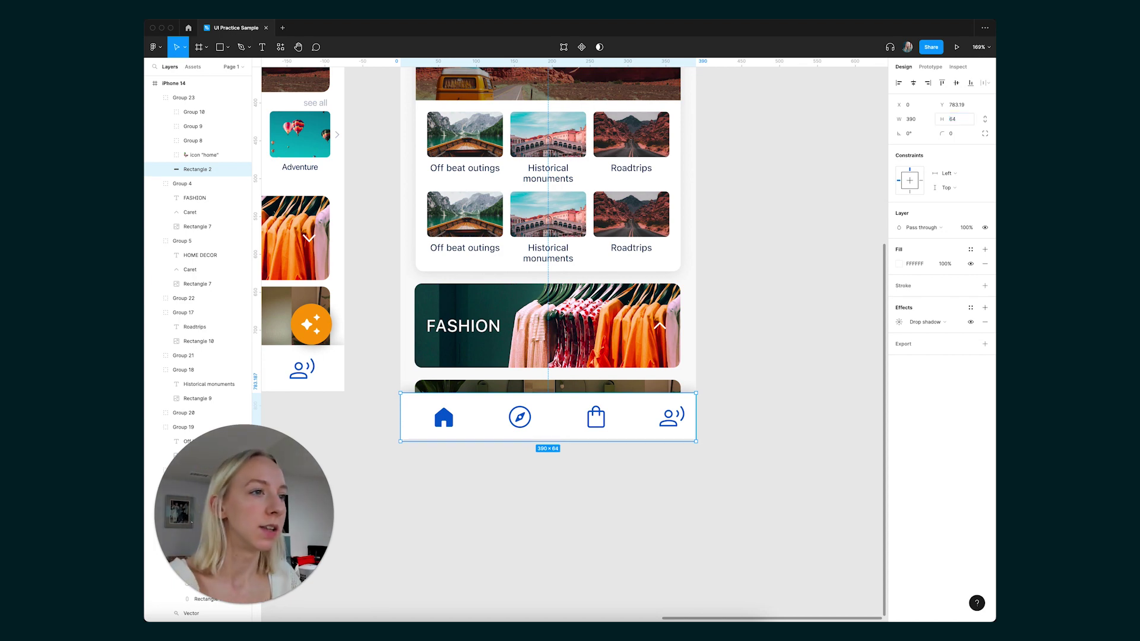
{"action": "left_click_drag", "start_coordinate": [572, 403], "coordinate": [571, 399]}
{"action": "left_click", "coordinate": [775, 394]}
{"action": "scroll", "coordinate": [494, 484], "scroll_direction": "up", "scroll_amount": 3}
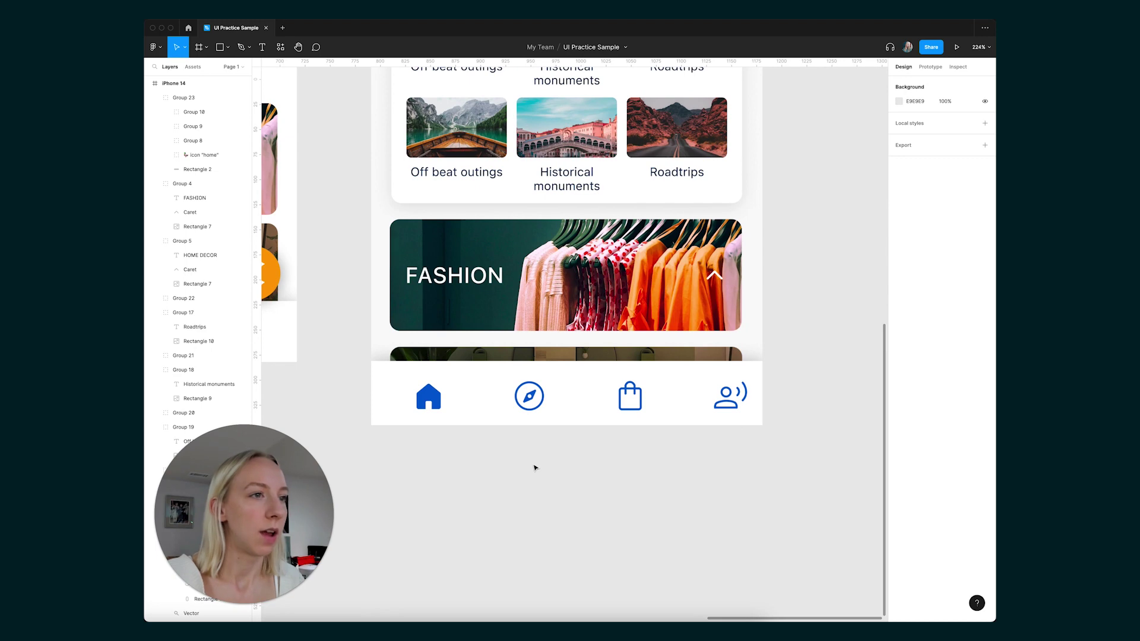
- Move the home icon toward the navigation bar's left edge and space the four navigation icons evenly
{"action": "double_click", "coordinate": [435, 400]}
{"action": "scroll", "coordinate": [441, 400], "scroll_direction": "up", "scroll_amount": 1}
{"action": "left_click_drag", "start_coordinate": [443, 401], "coordinate": [401, 404]}
- Draw a small circle about 5 px wide below the home icon in the iPhone 14 navigation bar
{"action": "left_click", "coordinate": [227, 47]}
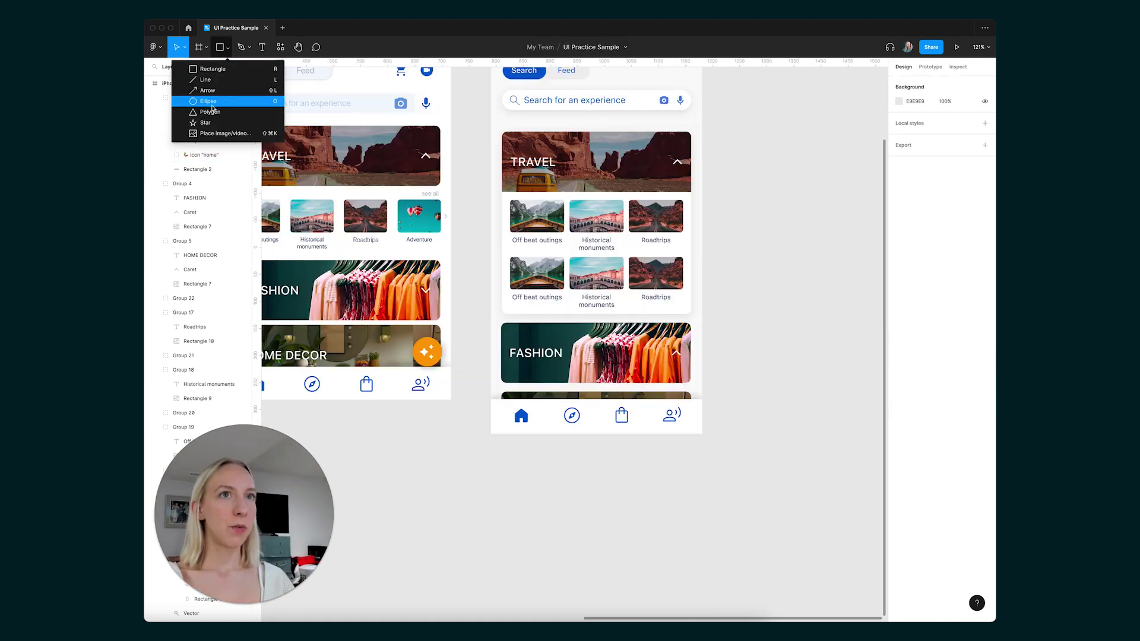
{"action": "left_click", "coordinate": [211, 103]}
{"action": "scroll", "coordinate": [521, 425], "scroll_direction": "up", "scroll_amount": 10}
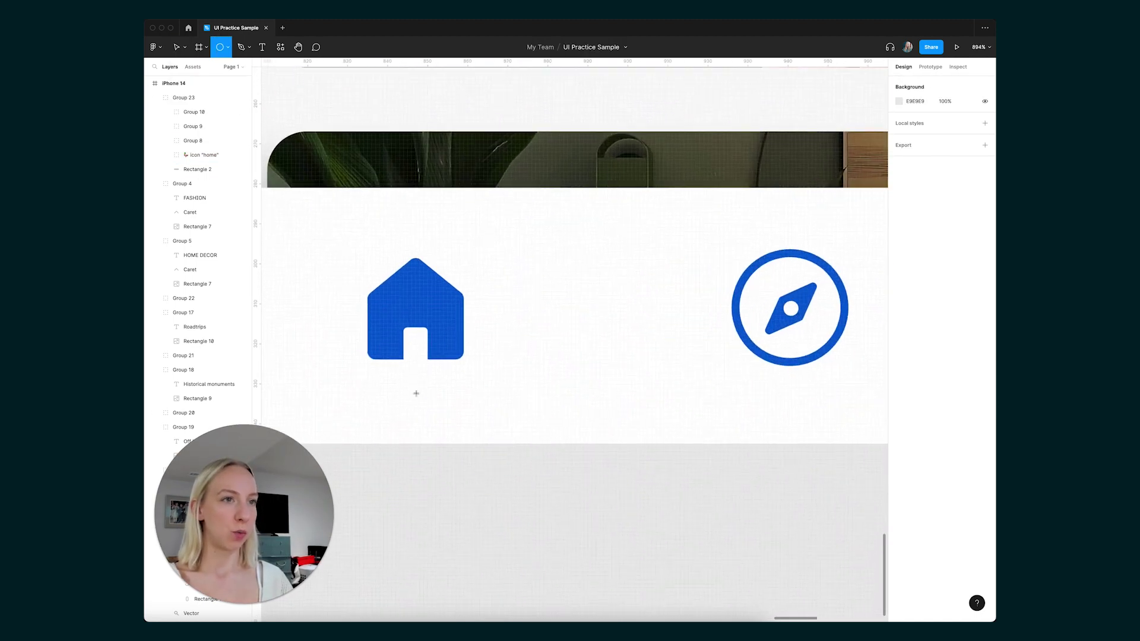
{"action": "left_click_drag", "start_coordinate": [416, 393], "coordinate": [430, 407]}
- Fill the small circle with the document's blue and centre it under the home icon
{"action": "left_click", "coordinate": [899, 278]}
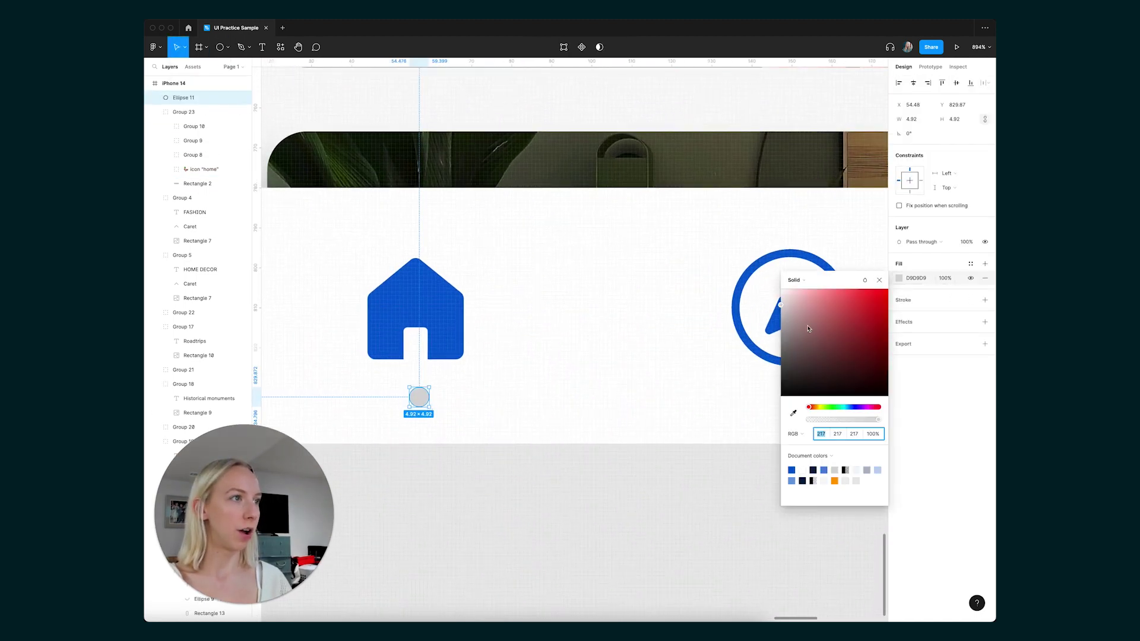
{"action": "left_click", "coordinate": [792, 470]}
{"action": "left_click", "coordinate": [447, 455]}
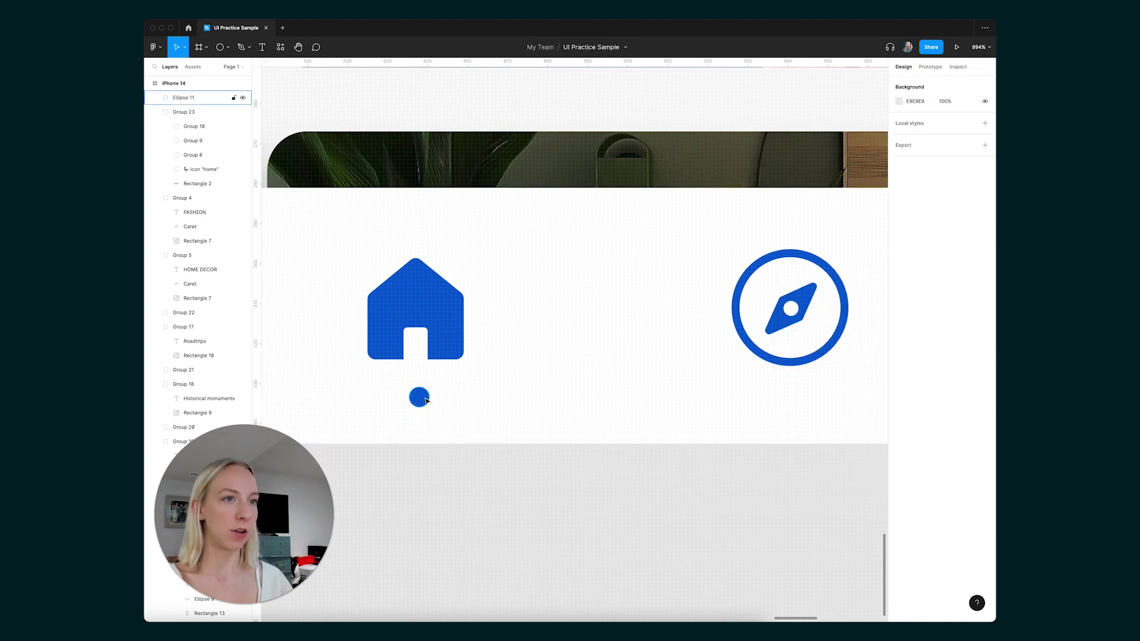
{"action": "left_click_drag", "start_coordinate": [426, 401], "coordinate": [424, 394]}
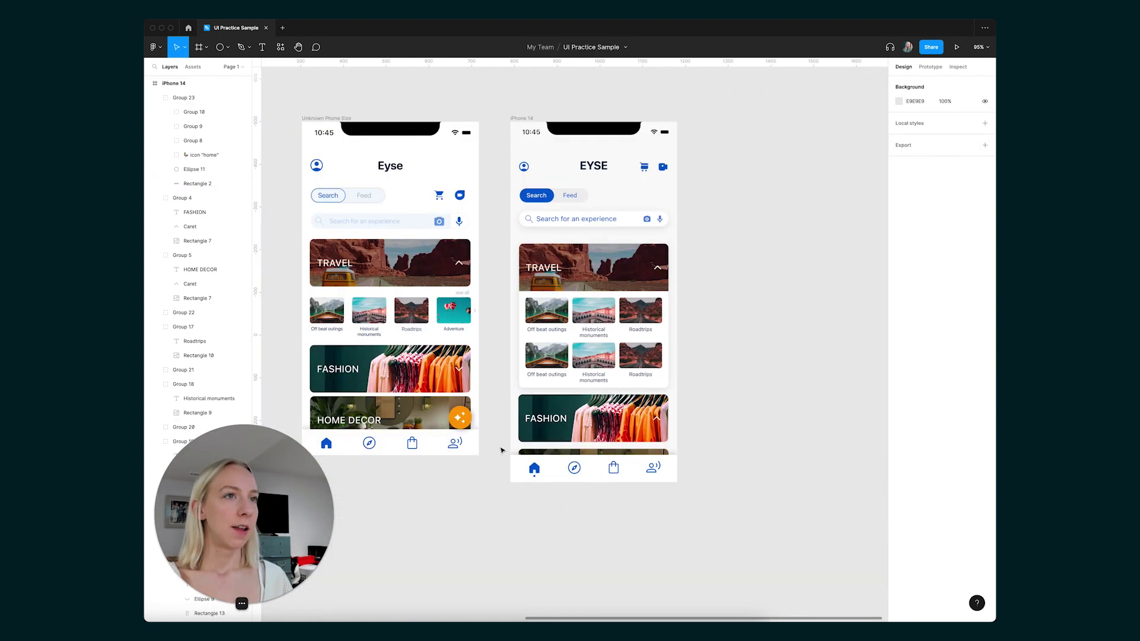
- Compare the original screen's bottom navigation bar with the rebuilt one in the iPhone 14 frame
{"action": "scroll", "coordinate": [503, 451], "scroll_direction": "left", "scroll_amount": 1}
{"action": "scroll", "coordinate": [790, 392], "scroll_direction": "up", "scroll_amount": 2}
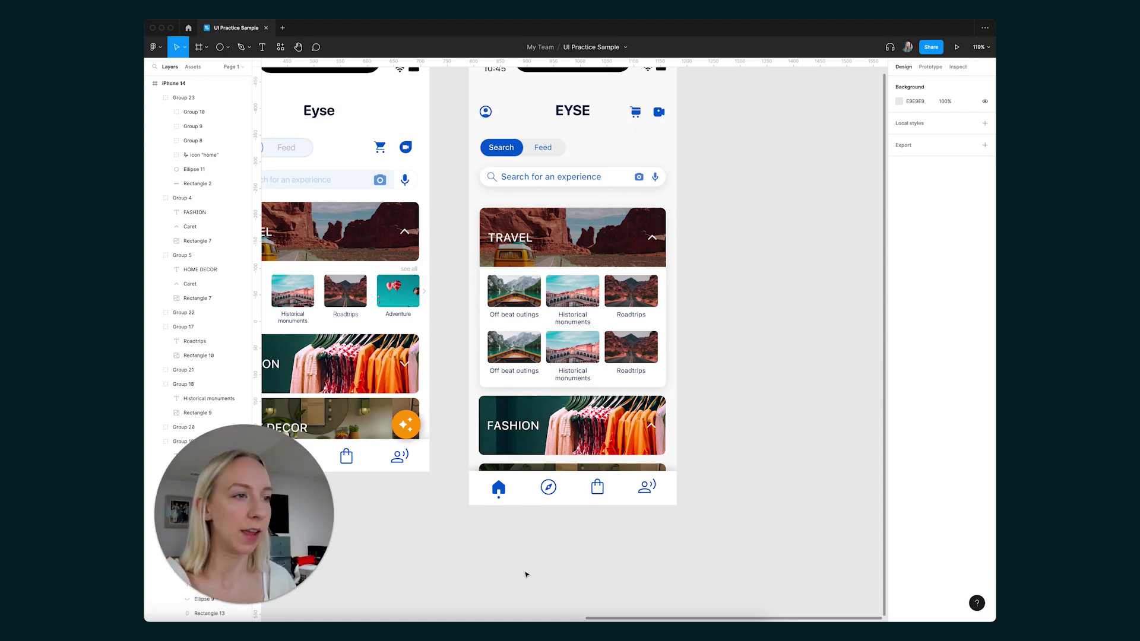
{"action": "scroll", "coordinate": [526, 575], "scroll_direction": "left", "scroll_amount": 3}
{"action": "scroll", "coordinate": [594, 555], "scroll_direction": "left", "scroll_amount": 3}
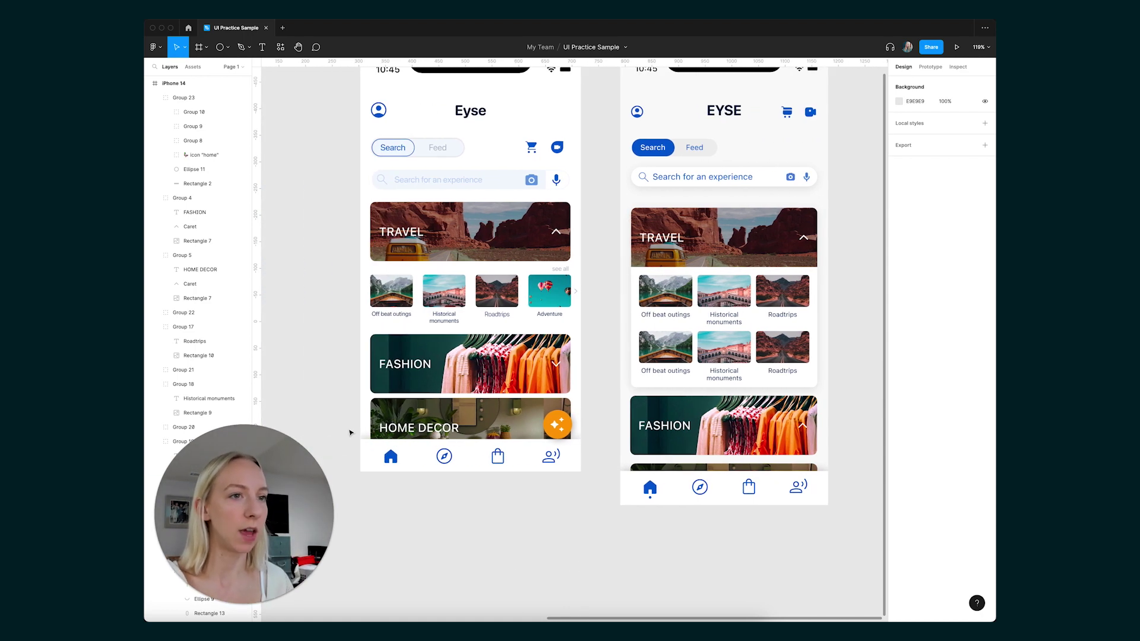
{"action": "scroll", "coordinate": [364, 458], "scroll_direction": "up", "scroll_amount": 8}
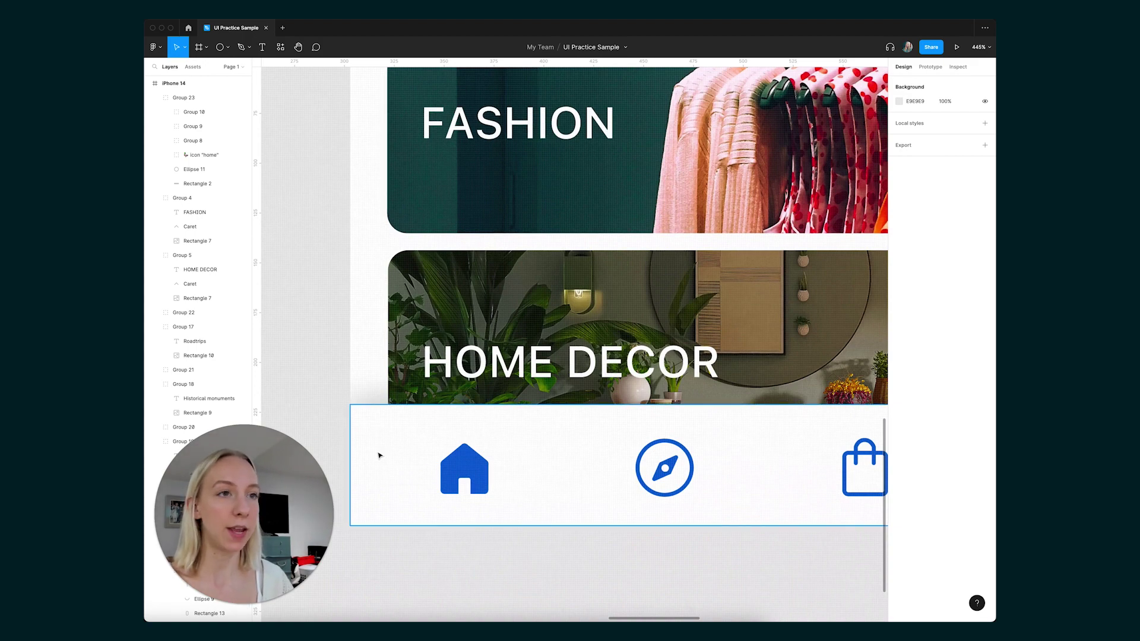
{"action": "scroll", "coordinate": [369, 280], "scroll_direction": "down", "scroll_amount": 5}
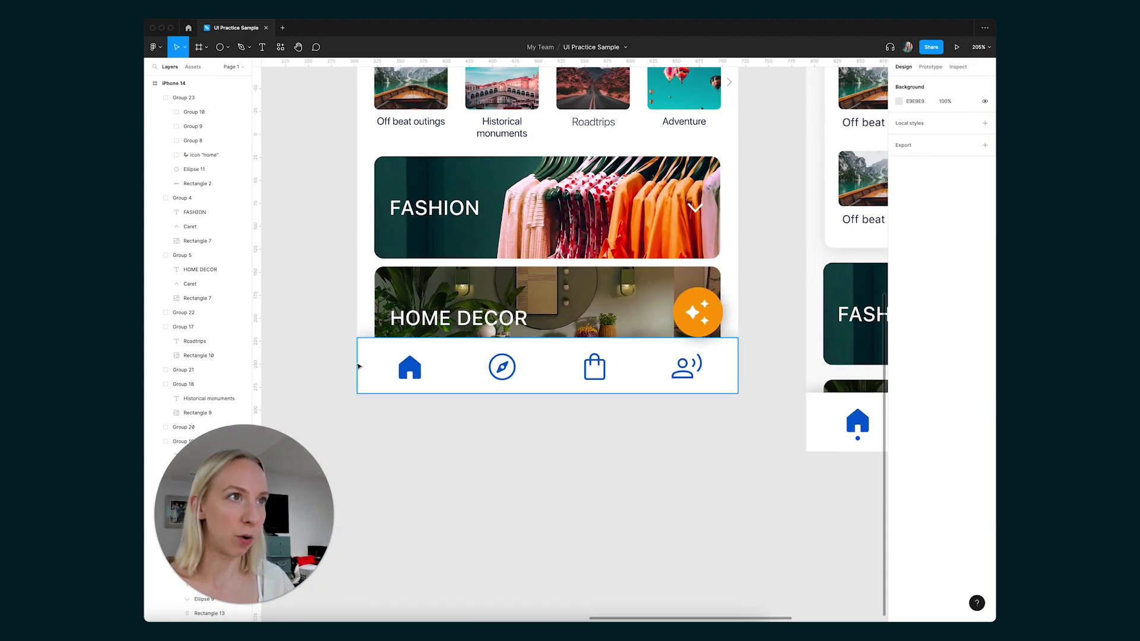
{"action": "scroll", "coordinate": [362, 362], "scroll_direction": "up", "scroll_amount": 6}
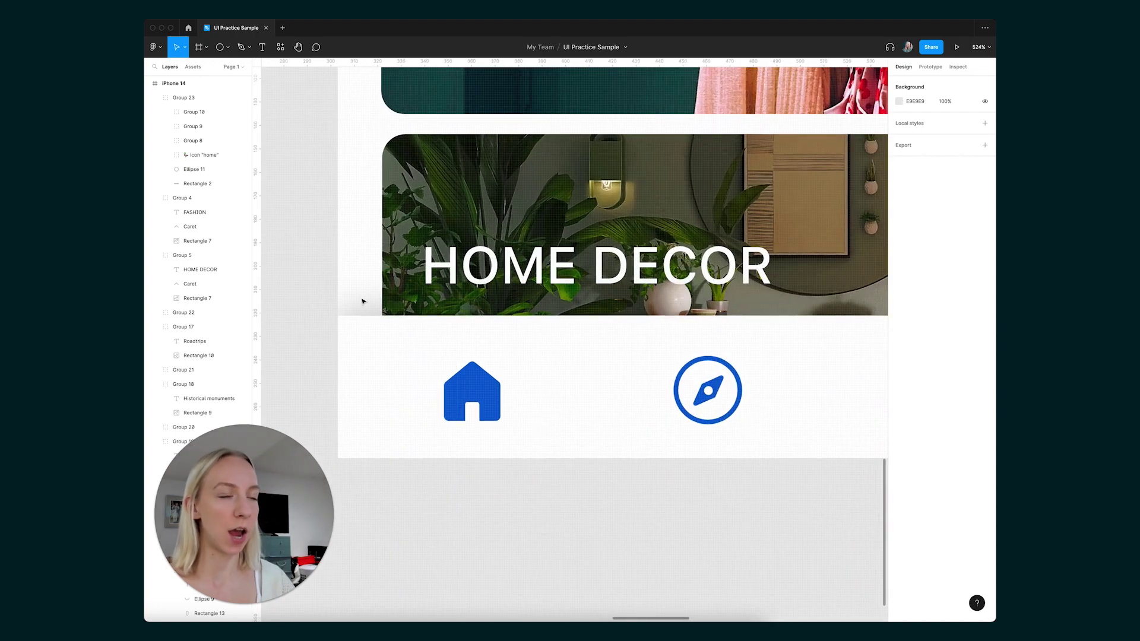
{"action": "scroll", "coordinate": [359, 341], "scroll_direction": "down", "scroll_amount": 6}
{"action": "scroll", "coordinate": [471, 374], "scroll_direction": "right", "scroll_amount": 3}
{"action": "scroll", "coordinate": [627, 439], "scroll_direction": "right", "scroll_amount": 3}
{"action": "scroll", "coordinate": [642, 439], "scroll_direction": "up", "scroll_amount": 2}
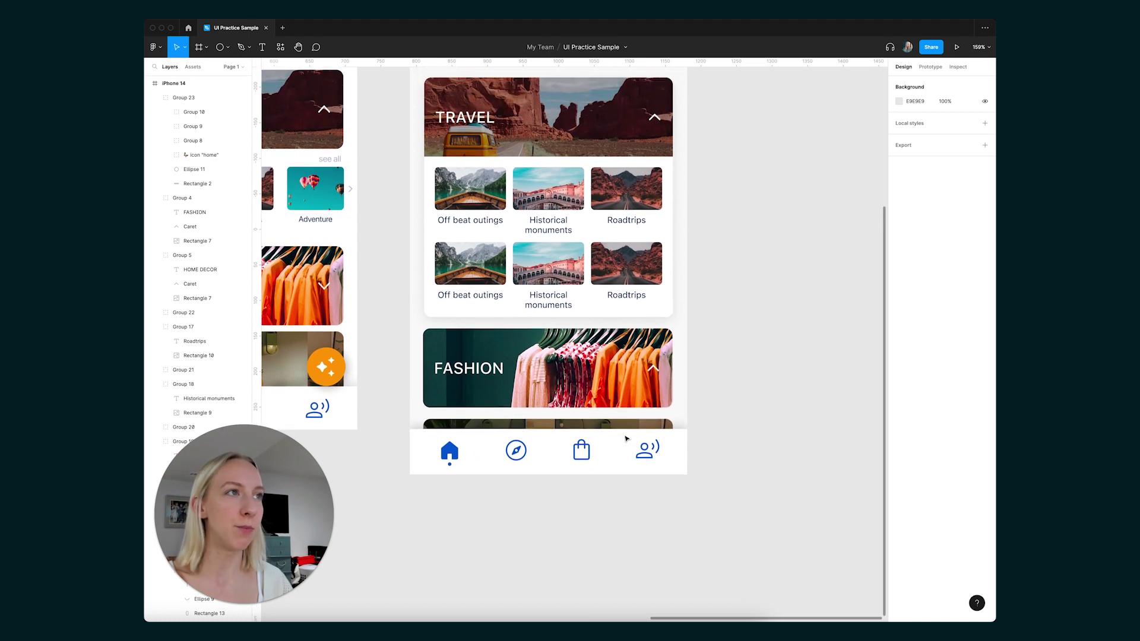
- Copy the orange sparkle button from the original screen into the iPhone 14 frame, near the navigation bar's upper edge
{"action": "scroll", "coordinate": [662, 333], "scroll_direction": "down", "scroll_amount": 2}
{"action": "left_click", "coordinate": [662, 333]}
{"action": "scroll", "coordinate": [663, 332], "scroll_direction": "right", "scroll_amount": 3}
{"action": "scroll", "coordinate": [662, 332], "scroll_direction": "up", "scroll_amount": 2}
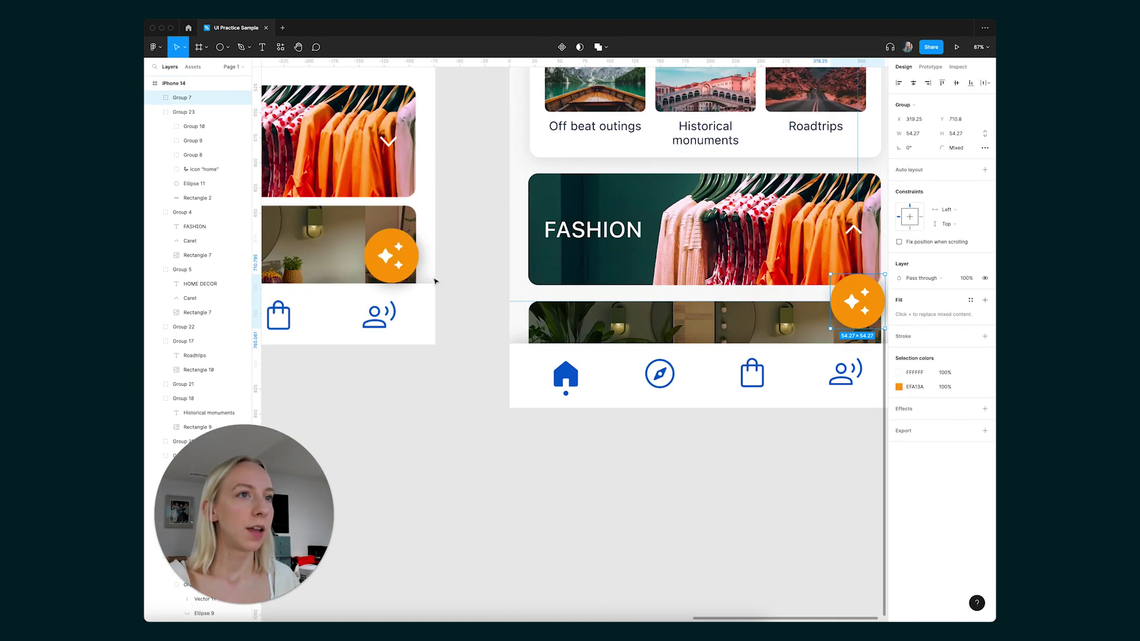
- Position the orange sparkle button at X 323.73, Y 713.73, just above the navigation bar near the frame's edge
{"action": "scroll", "coordinate": [435, 282], "scroll_direction": "up", "scroll_amount": 5}
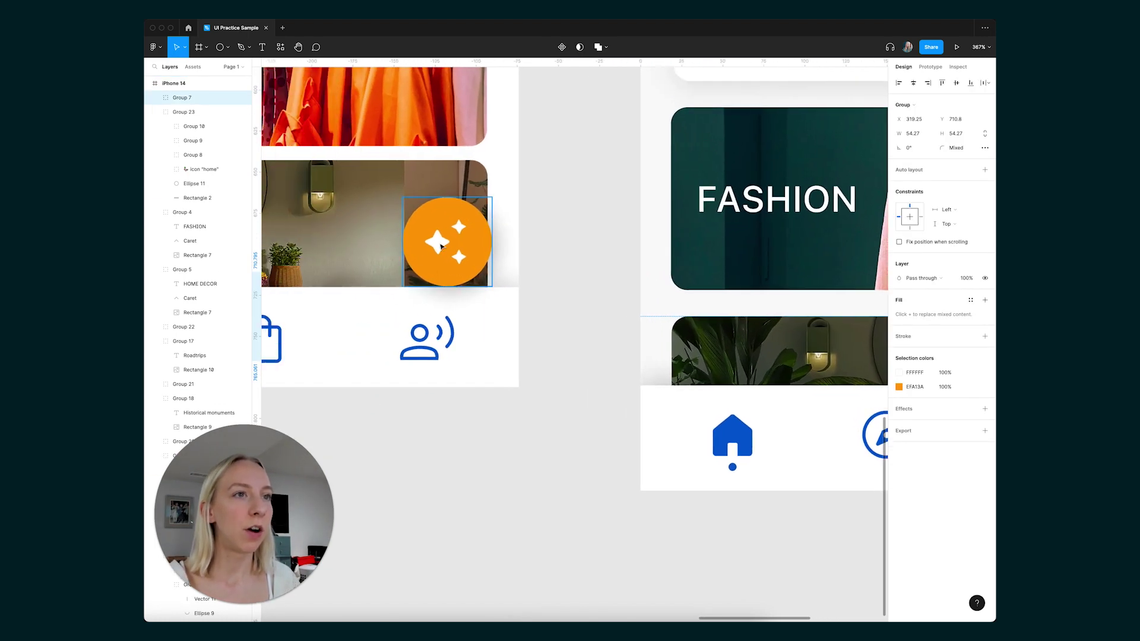
{"action": "scroll", "coordinate": [447, 291], "scroll_direction": "up", "scroll_amount": 3}
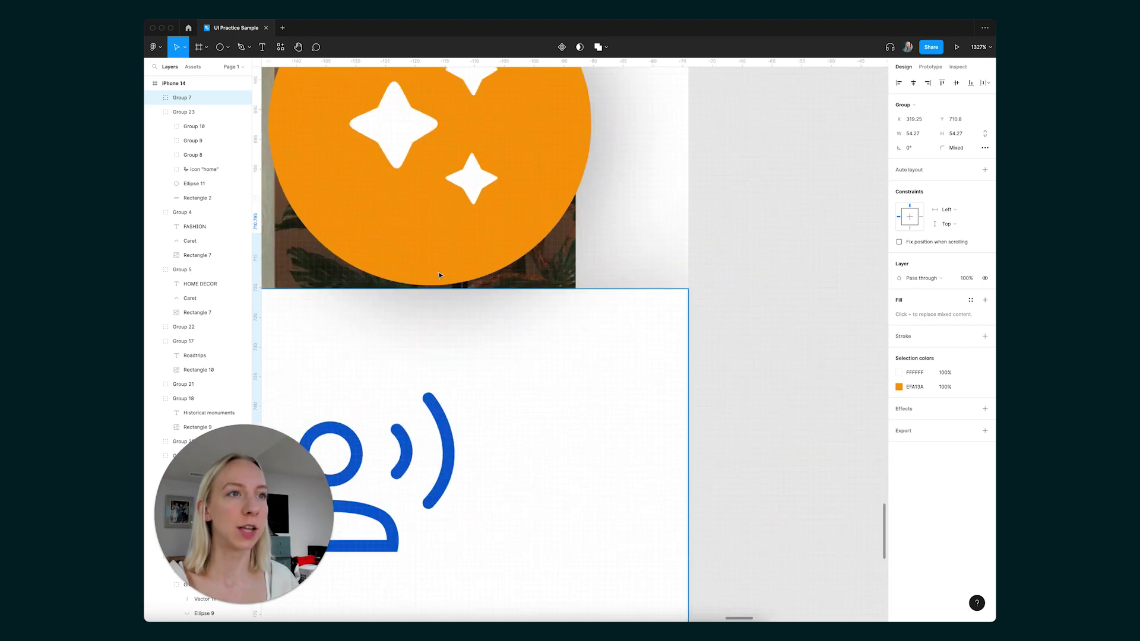
{"action": "scroll", "coordinate": [441, 276], "scroll_direction": "down", "scroll_amount": 3}
{"action": "scroll", "coordinate": [441, 277], "scroll_direction": "down", "scroll_amount": 3}
{"action": "scroll", "coordinate": [649, 280], "scroll_direction": "right", "scroll_amount": 4}
{"action": "scroll", "coordinate": [649, 280], "scroll_direction": "up", "scroll_amount": 3}
{"action": "left_click_drag", "start_coordinate": [583, 320], "coordinate": [610, 345]}
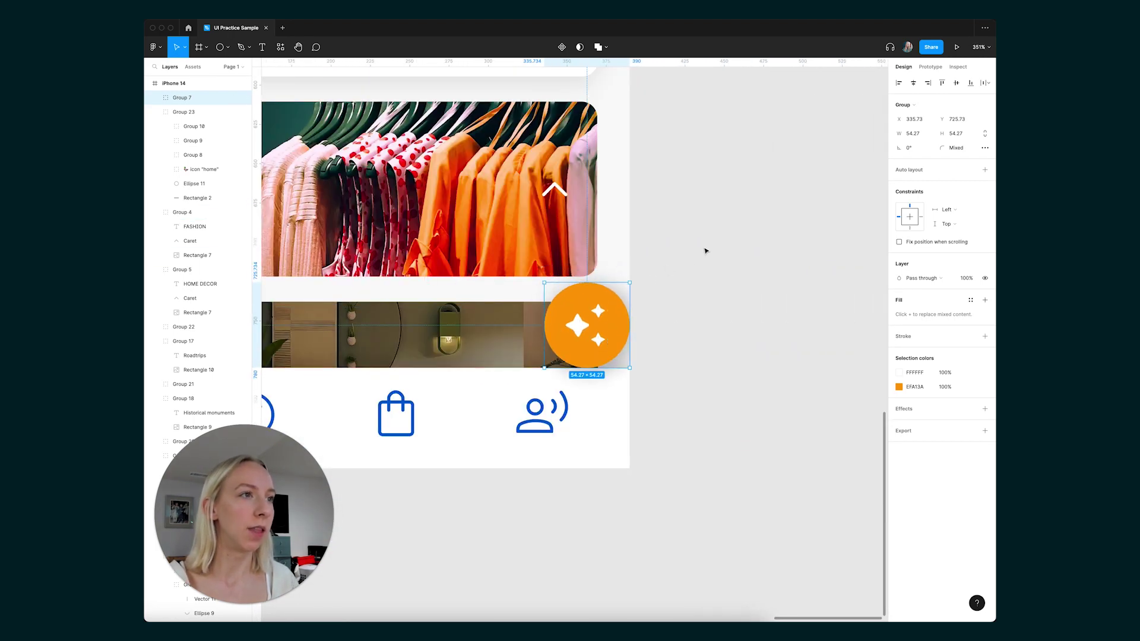
{"action": "scroll", "coordinate": [712, 249], "scroll_direction": "down", "scroll_amount": 5}
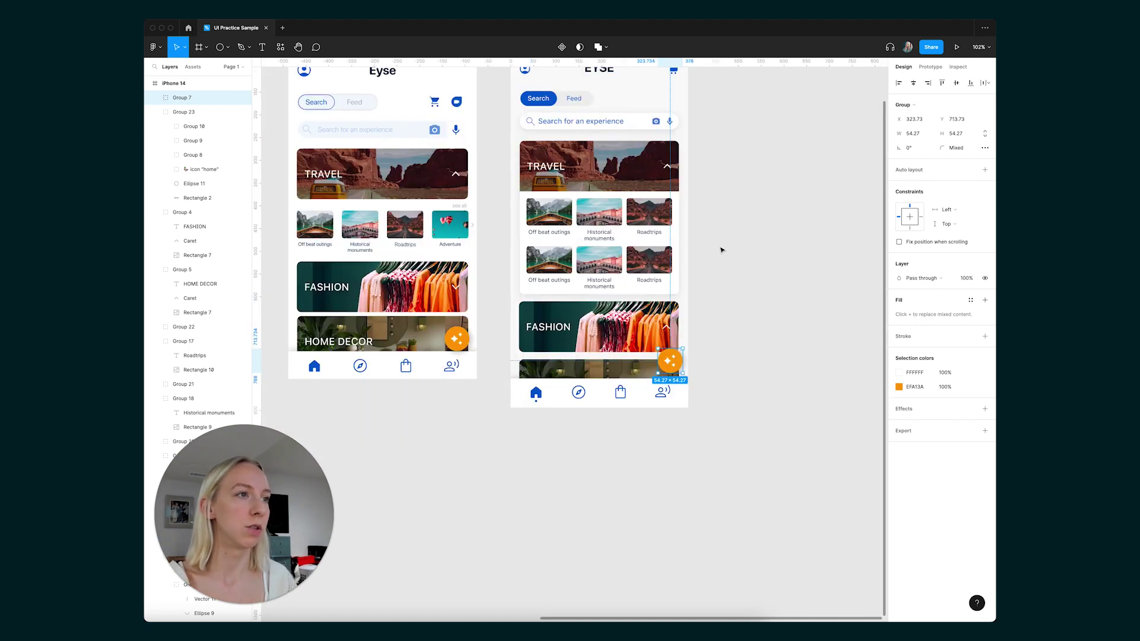
{"action": "left_click", "coordinate": [761, 262]}
{"action": "scroll", "coordinate": [760, 262], "scroll_direction": "right", "scroll_amount": 3}
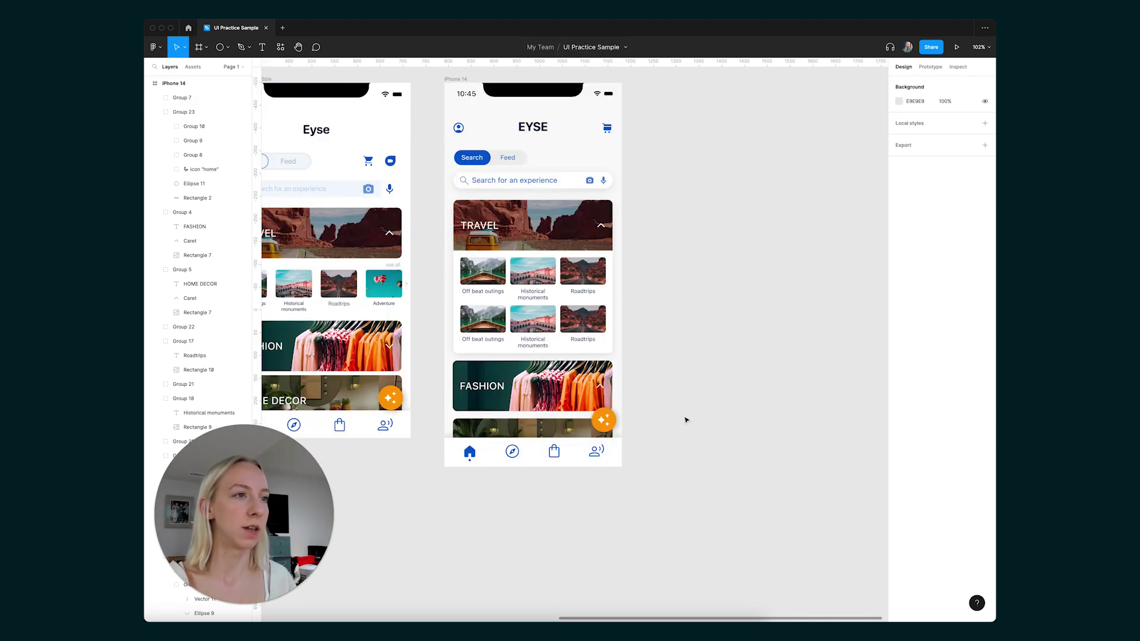
{"action": "scroll", "coordinate": [471, 213], "scroll_direction": "up", "scroll_amount": 3}
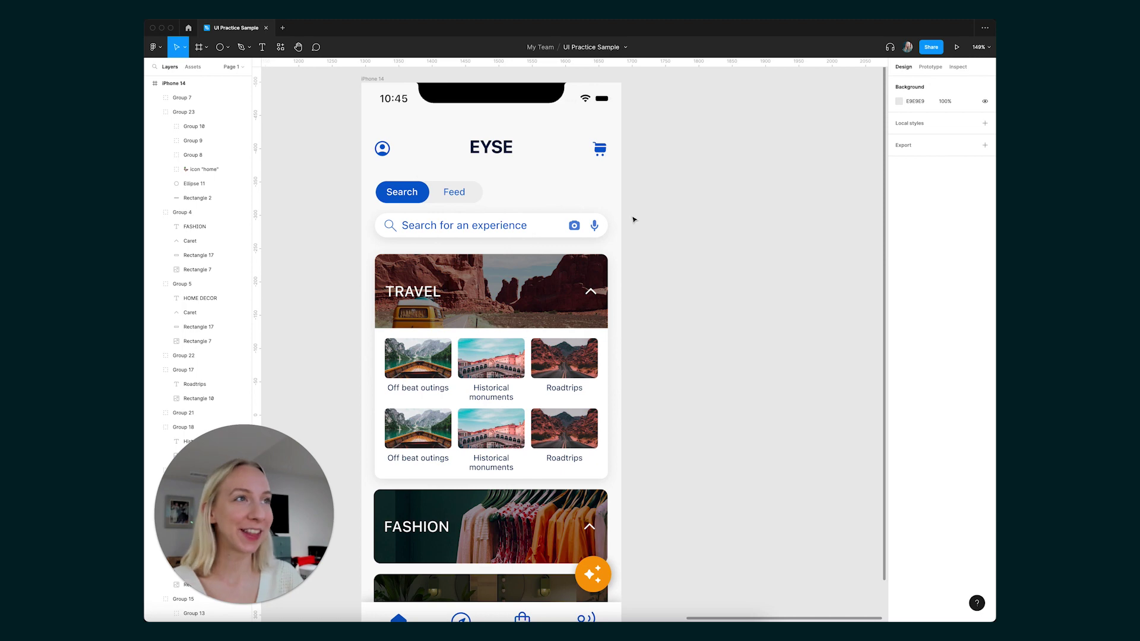
{"action": "scroll", "coordinate": [634, 220], "scroll_direction": "down", "scroll_amount": 2}
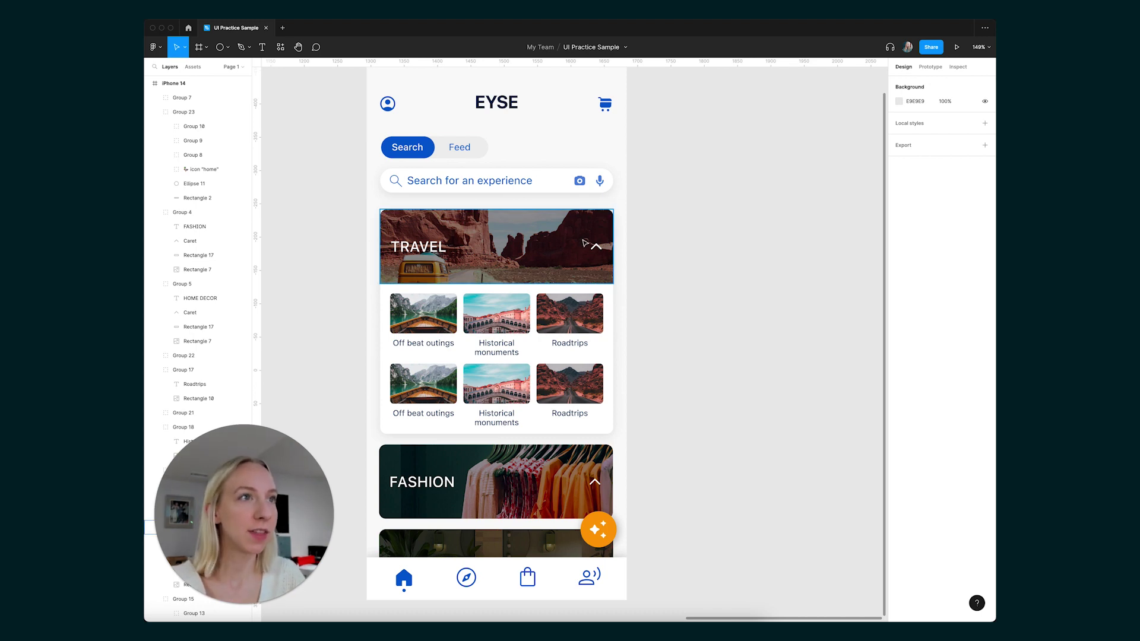
- Change the fill of the "Search for an experience" placeholder text to dark grey 666666
{"action": "double_click", "coordinate": [494, 181]}
{"action": "scroll", "coordinate": [494, 181], "scroll_direction": "down", "scroll_amount": 2}
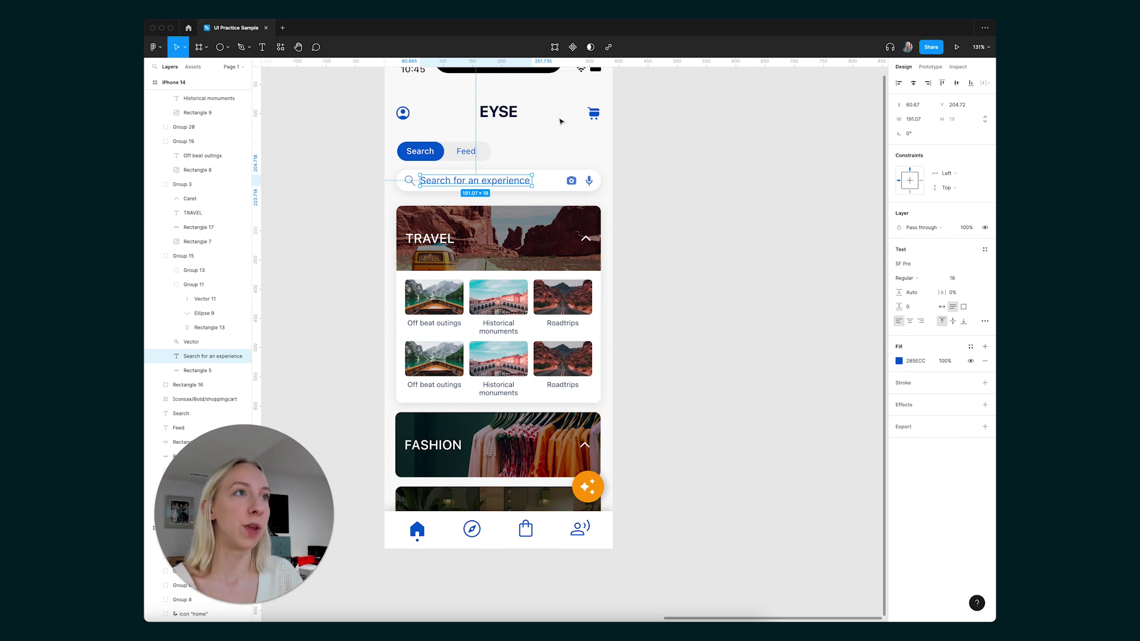
{"action": "scroll", "coordinate": [440, 145], "scroll_direction": "up", "scroll_amount": 10}
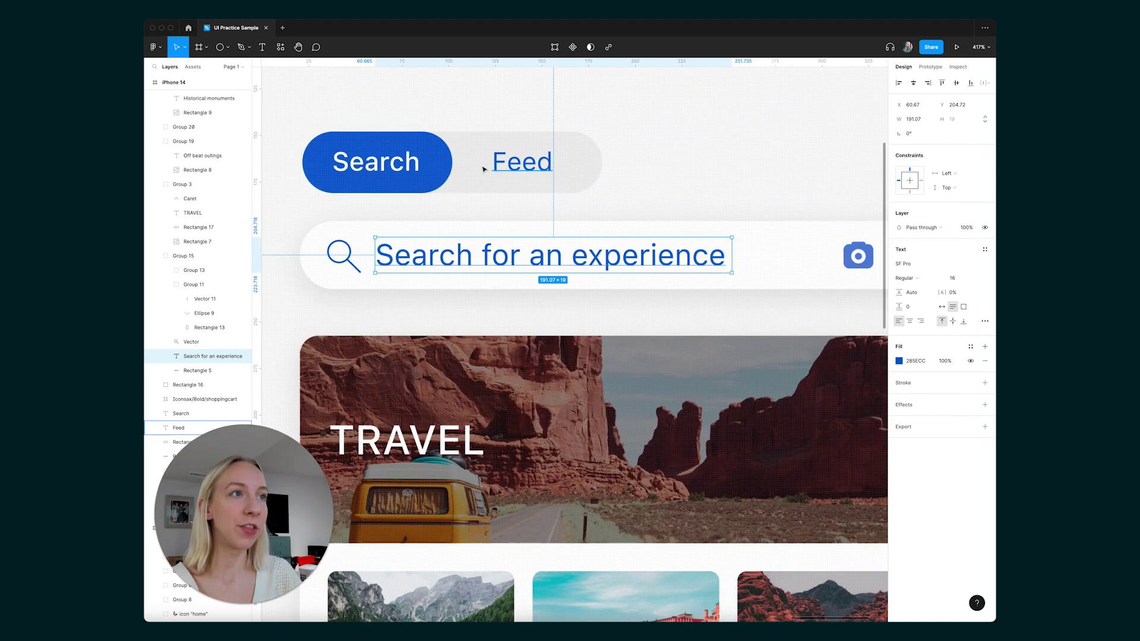
{"action": "scroll", "coordinate": [469, 166], "scroll_direction": "down", "scroll_amount": 10}
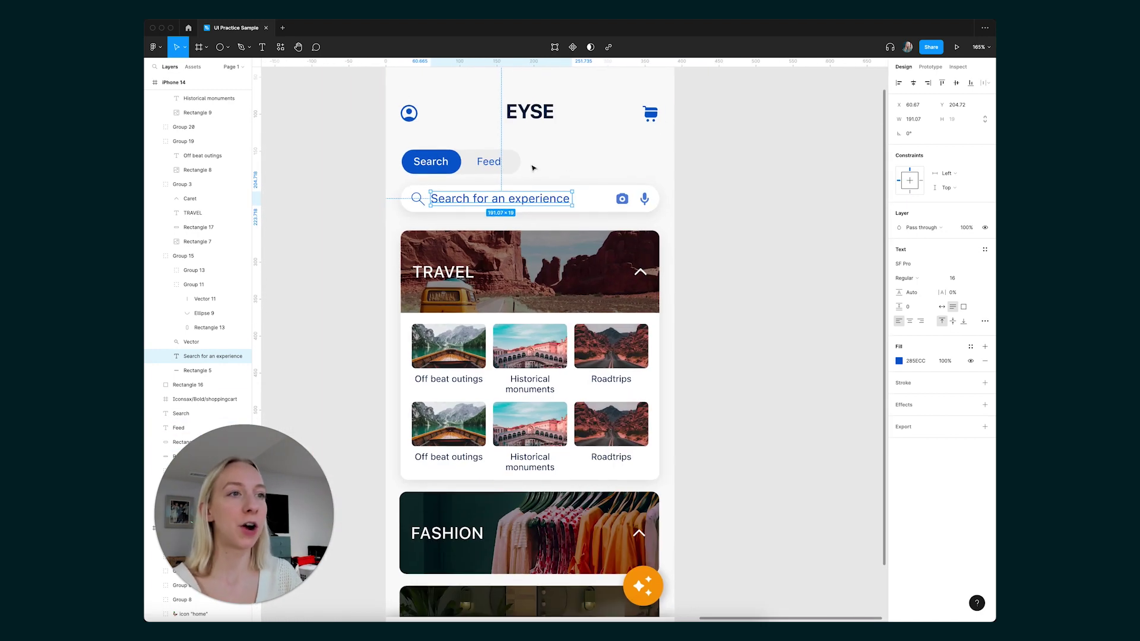
{"action": "scroll", "coordinate": [534, 168], "scroll_direction": "right", "scroll_amount": 1}
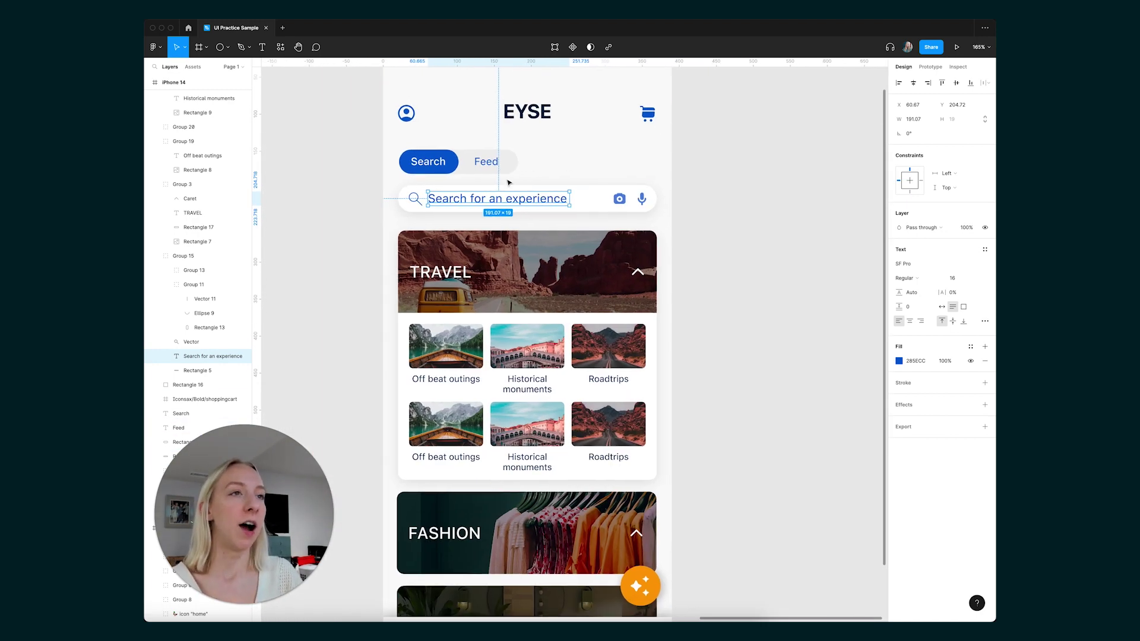
{"action": "scroll", "coordinate": [461, 202], "scroll_direction": "up", "scroll_amount": 3}
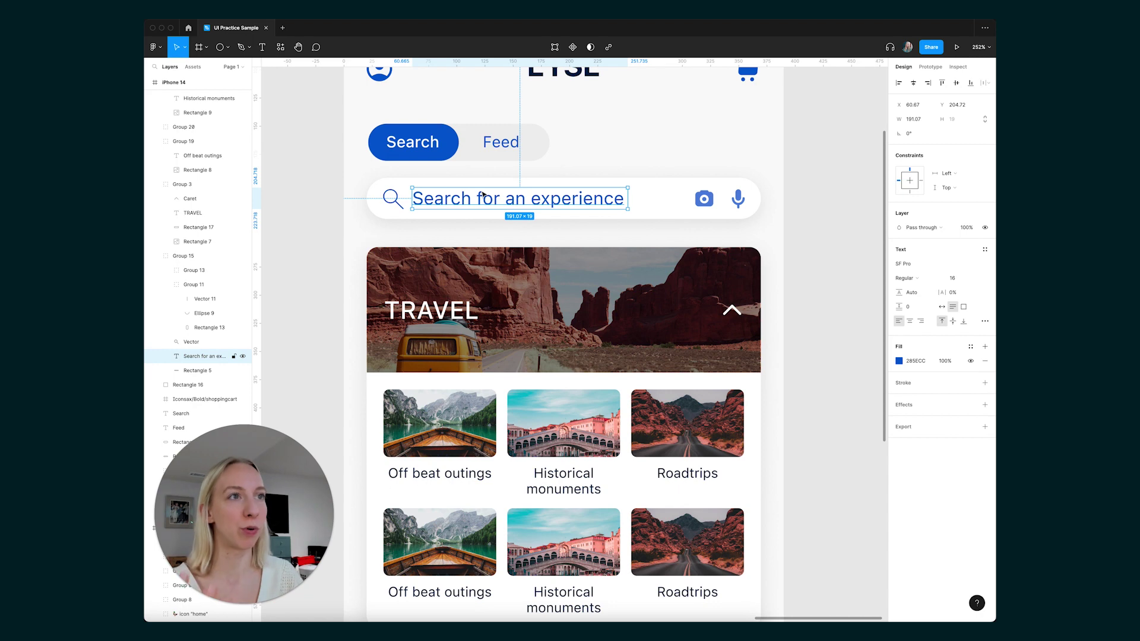
{"action": "left_click", "coordinate": [900, 361]}
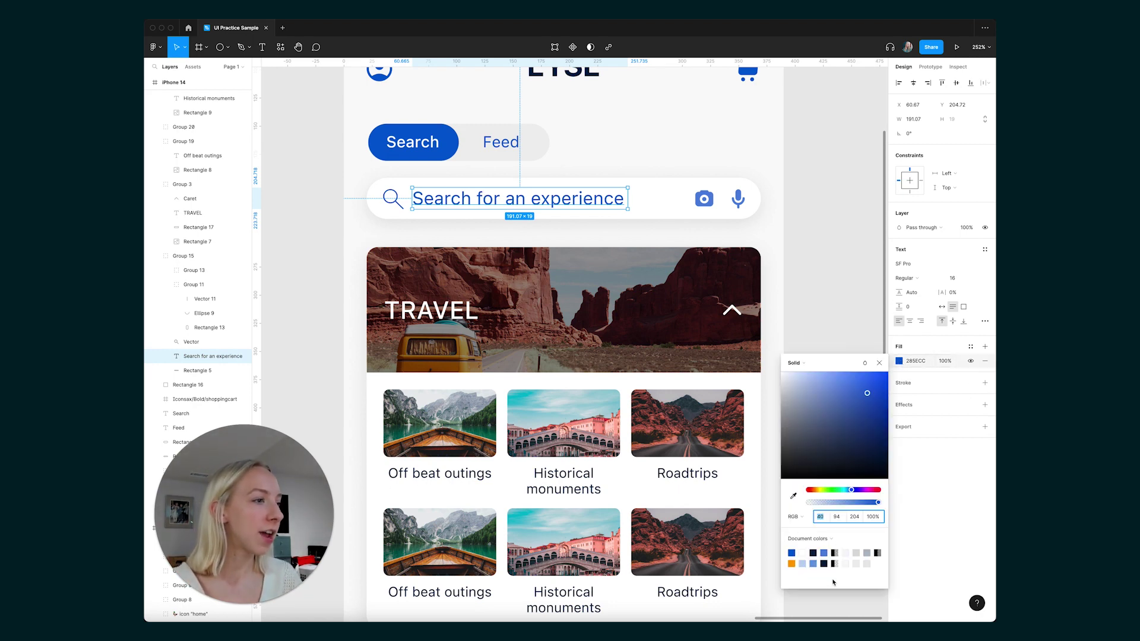
{"action": "left_click", "coordinate": [866, 551]}
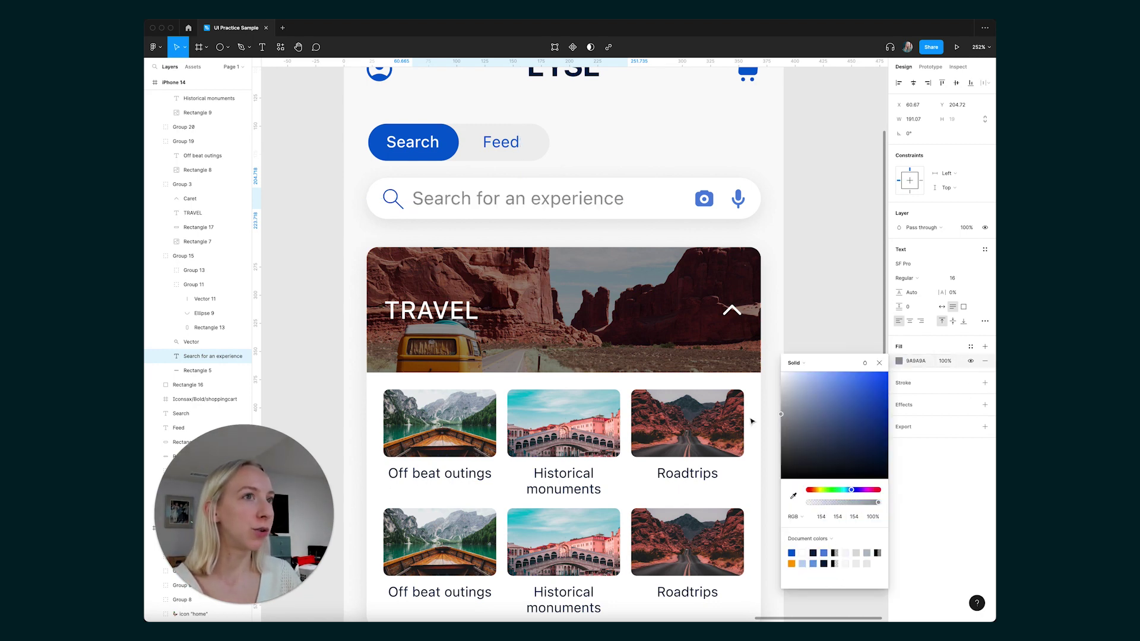
{"action": "left_click_drag", "start_coordinate": [748, 426], "coordinate": [748, 443]}
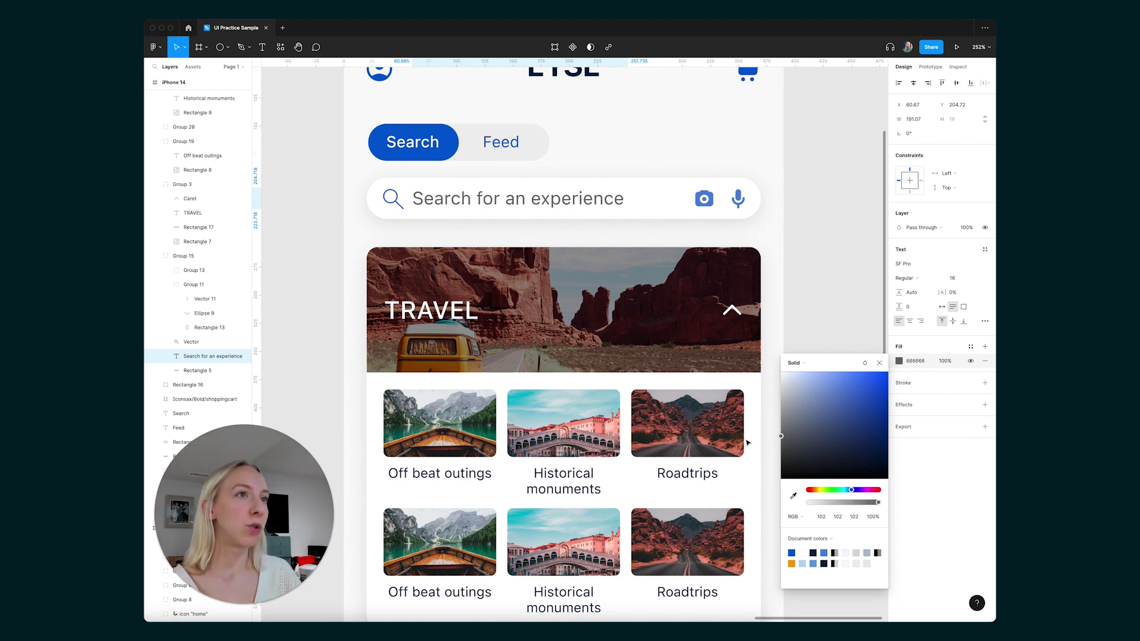
{"action": "left_click", "coordinate": [852, 349]}
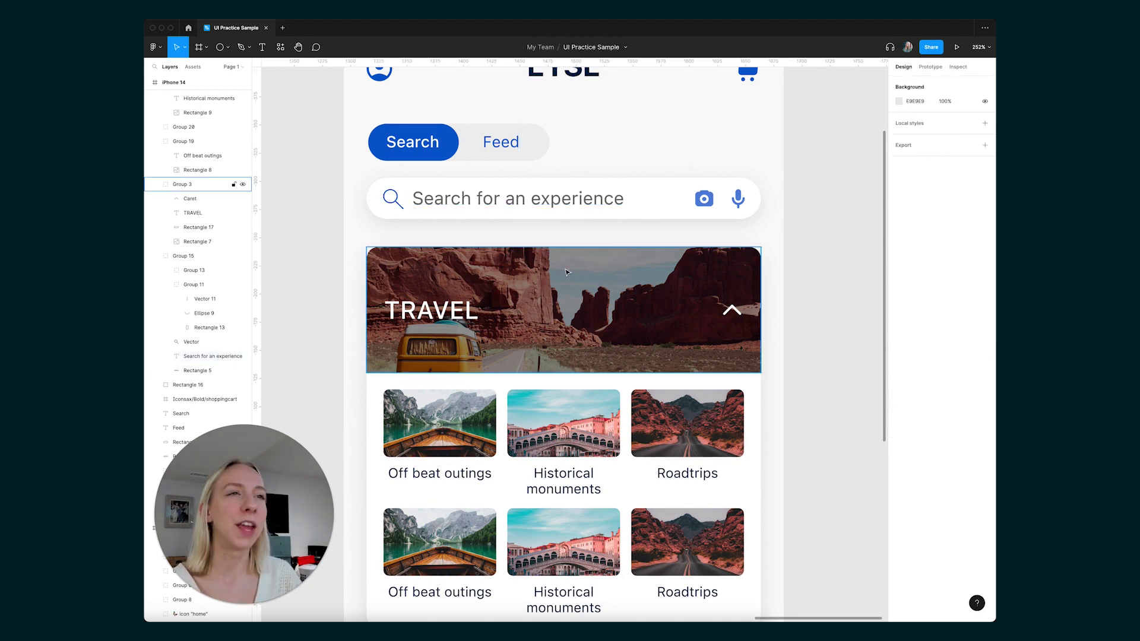
- Examine the search bar's magnifier, camera and microphone icons and the header's profile icon for consistent styling
{"action": "scroll", "coordinate": [397, 187], "scroll_direction": "up", "scroll_amount": 3}
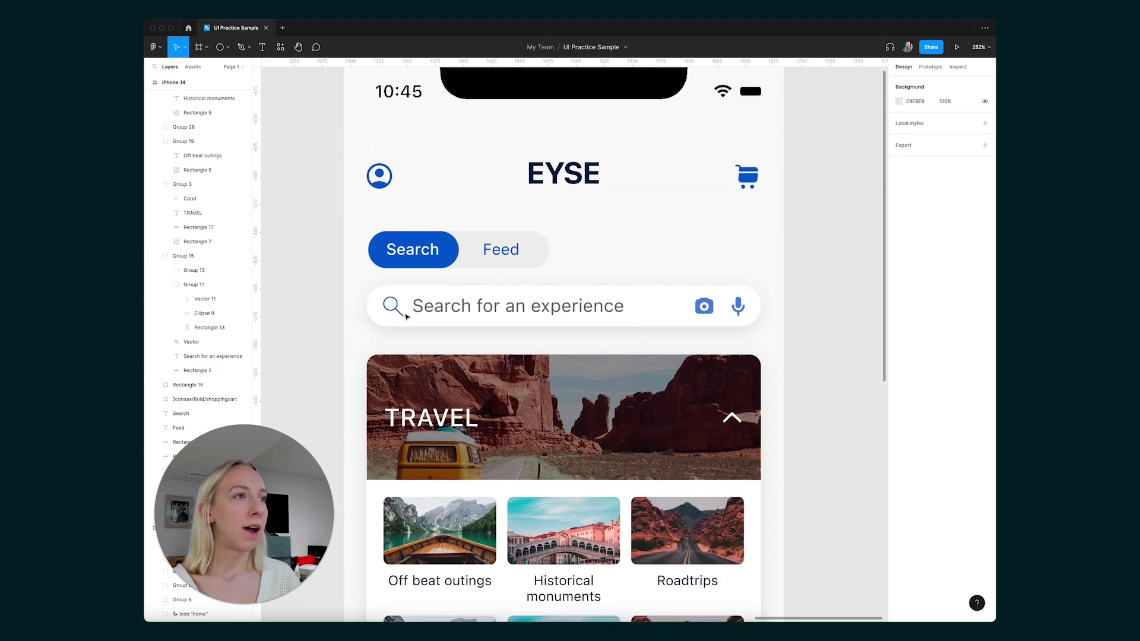
{"action": "scroll", "coordinate": [381, 309], "scroll_direction": "up", "scroll_amount": 5}
{"action": "left_click", "coordinate": [377, 307]}
{"action": "double_click", "coordinate": [382, 311]}
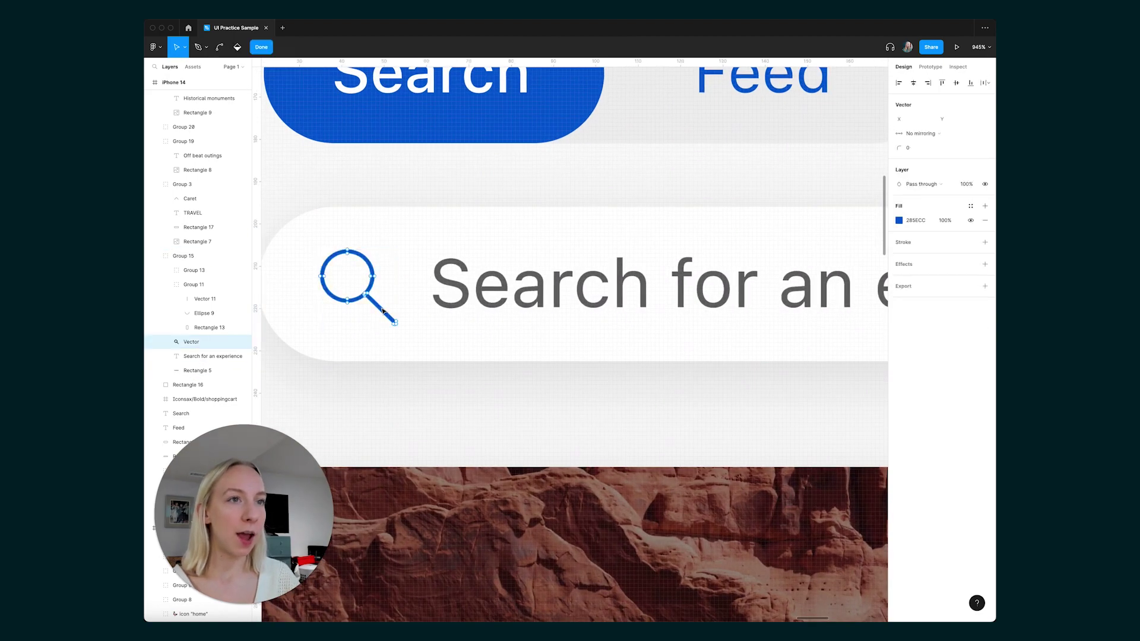
{"action": "scroll", "coordinate": [394, 327], "scroll_direction": "down", "scroll_amount": 5}
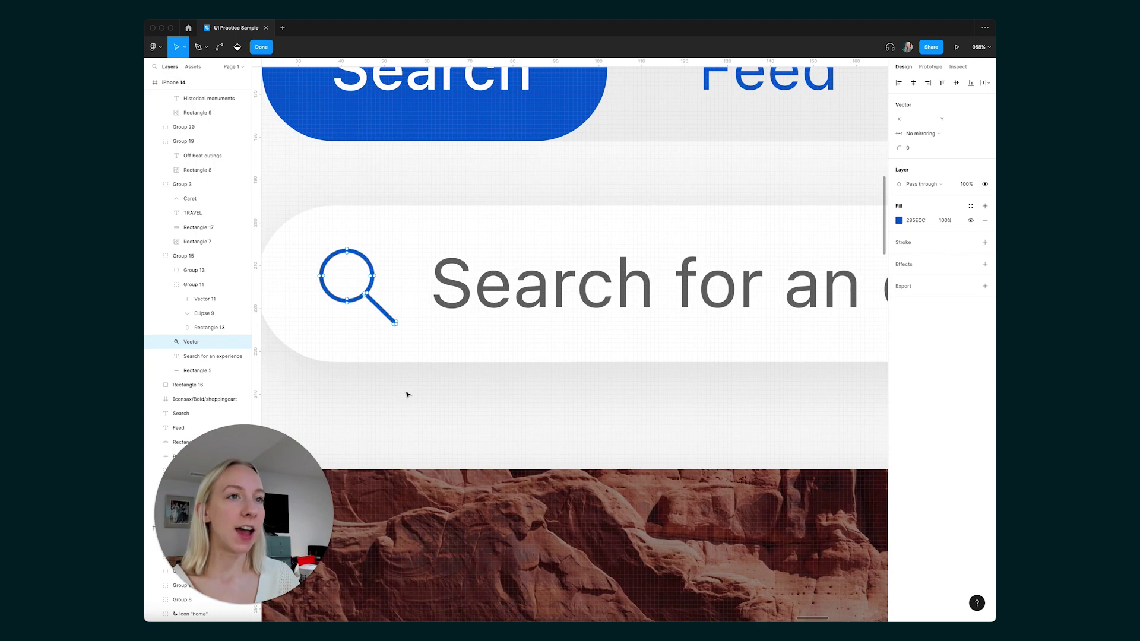
{"action": "scroll", "coordinate": [410, 397], "scroll_direction": "down", "scroll_amount": 4}
{"action": "scroll", "coordinate": [397, 350], "scroll_direction": "down", "scroll_amount": 4}
{"action": "scroll", "coordinate": [400, 353], "scroll_direction": "down", "scroll_amount": 3}
{"action": "double_click", "coordinate": [743, 300]}
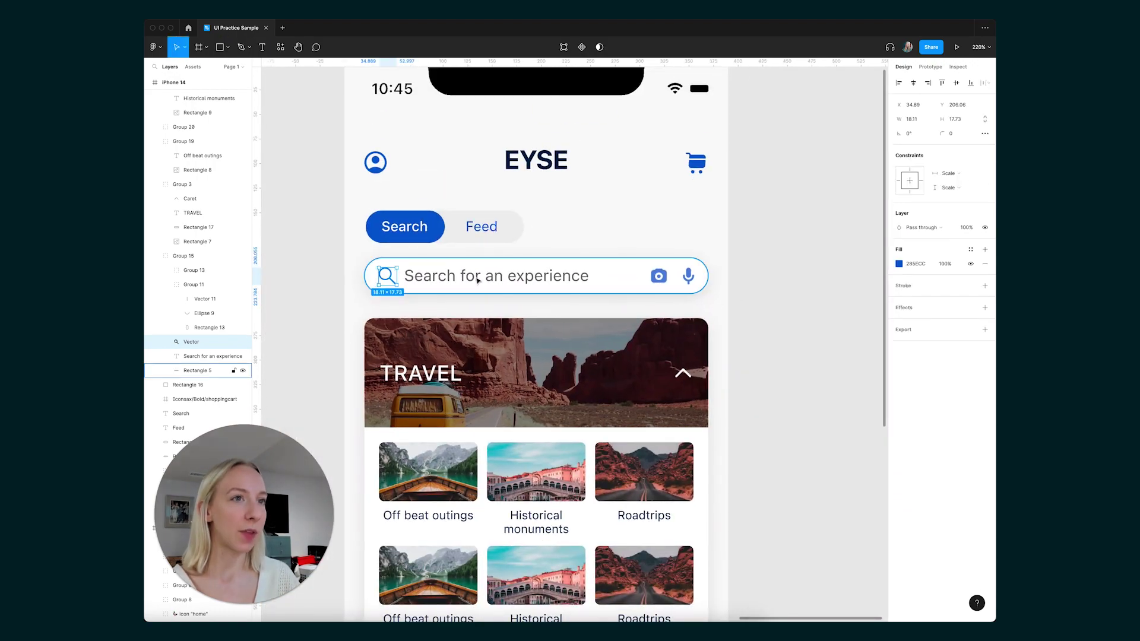
{"action": "left_click", "coordinate": [374, 296]}
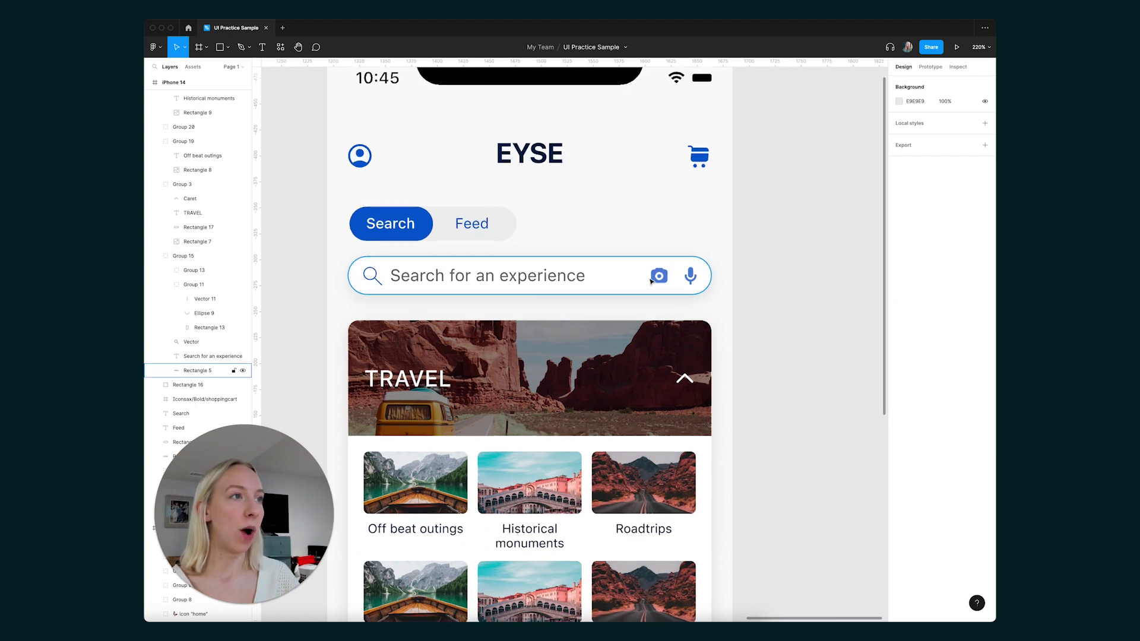
{"action": "scroll", "coordinate": [691, 280], "scroll_direction": "up", "scroll_amount": 15}
{"action": "scroll", "coordinate": [726, 291], "scroll_direction": "down", "scroll_amount": 8}
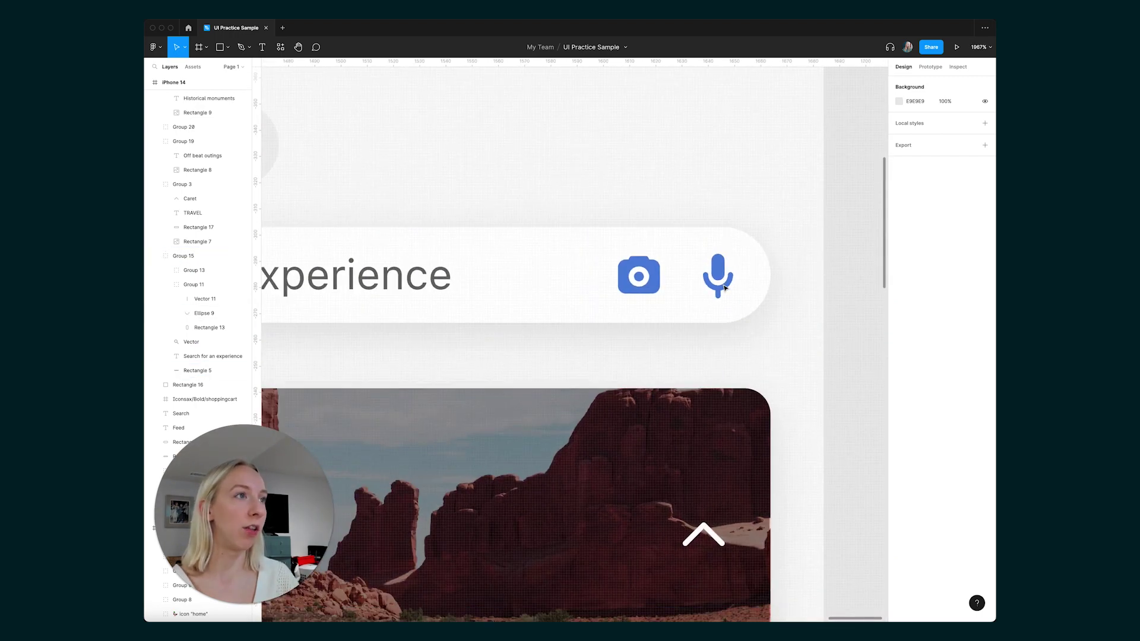
{"action": "scroll", "coordinate": [725, 288], "scroll_direction": "up", "scroll_amount": 5}
{"action": "scroll", "coordinate": [714, 183], "scroll_direction": "left", "scroll_amount": 10}
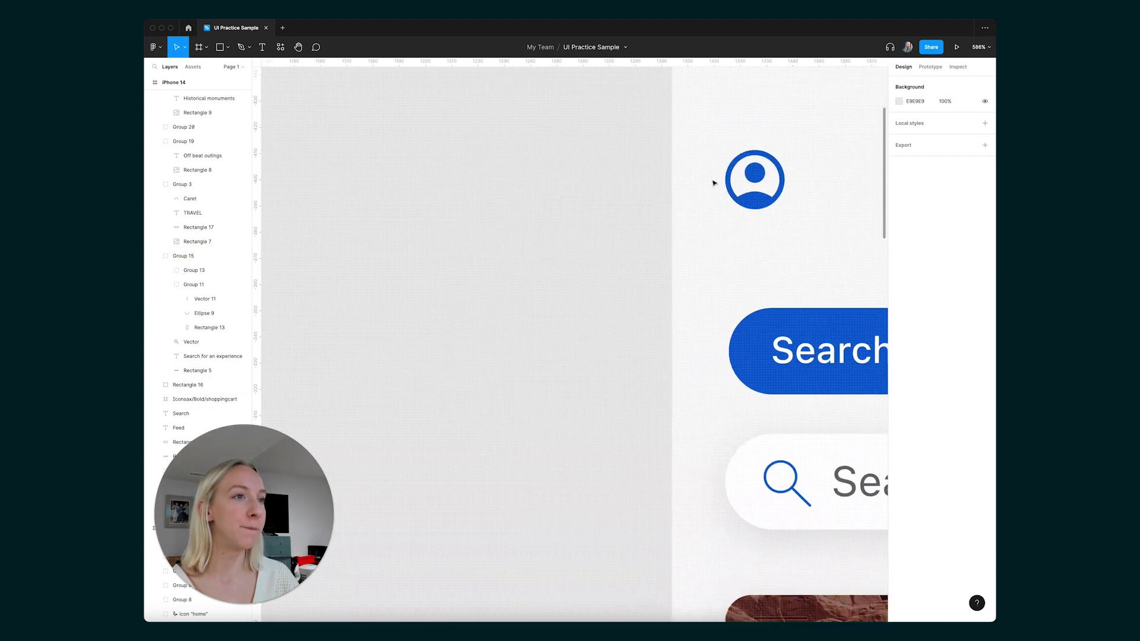
- Add an outside stroke in blue 285ECC to the search bar's magnifier icon
{"action": "scroll", "coordinate": [542, 367], "scroll_direction": "down", "scroll_amount": 5}
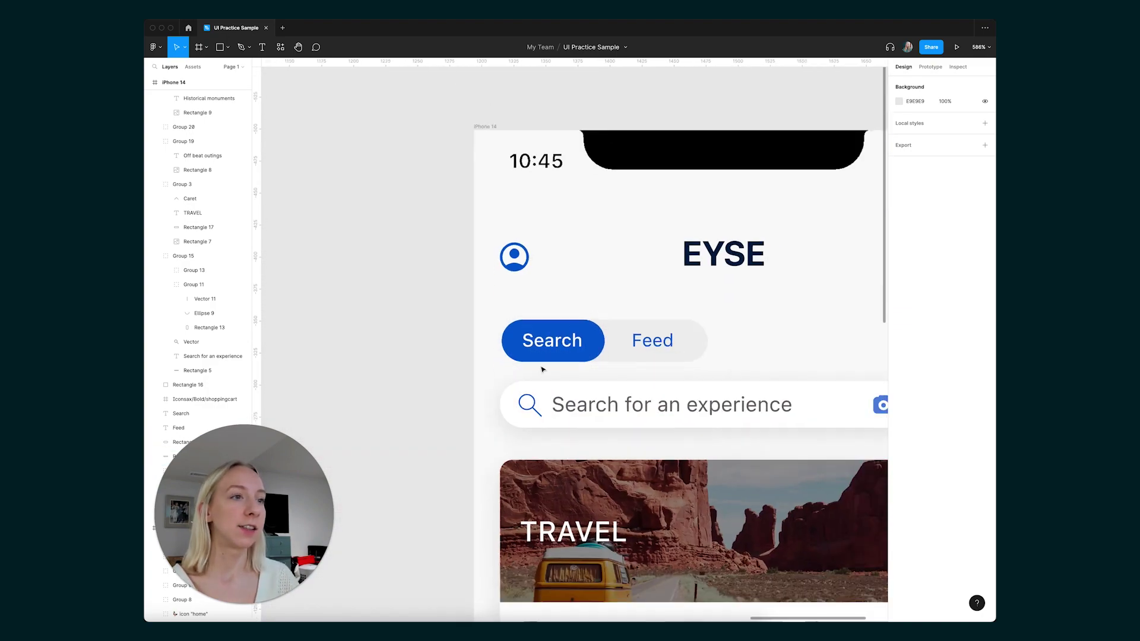
{"action": "scroll", "coordinate": [550, 410], "scroll_direction": "up", "scroll_amount": 10}
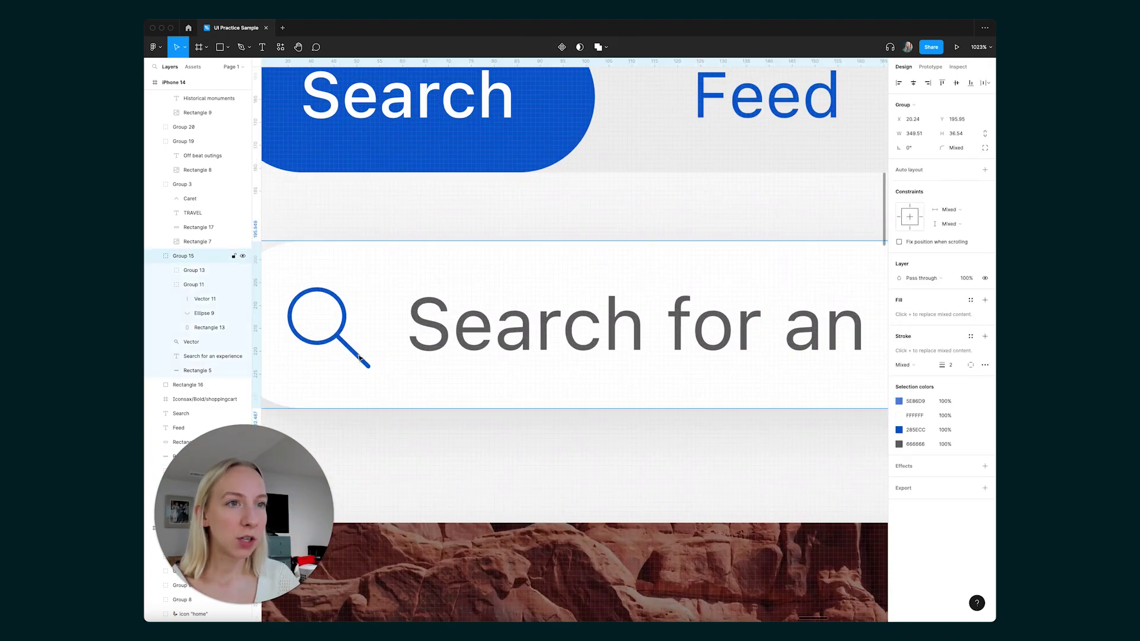
{"action": "double_click", "coordinate": [362, 357]}
{"action": "scroll", "coordinate": [311, 342], "scroll_direction": "up", "scroll_amount": 3}
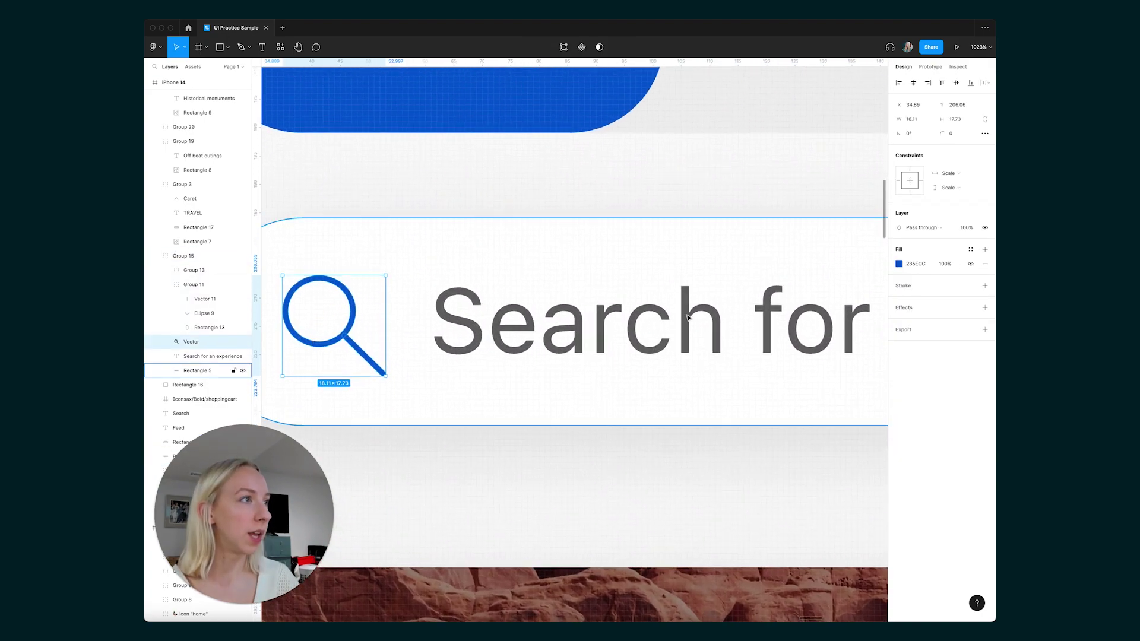
{"action": "left_click", "coordinate": [986, 286]}
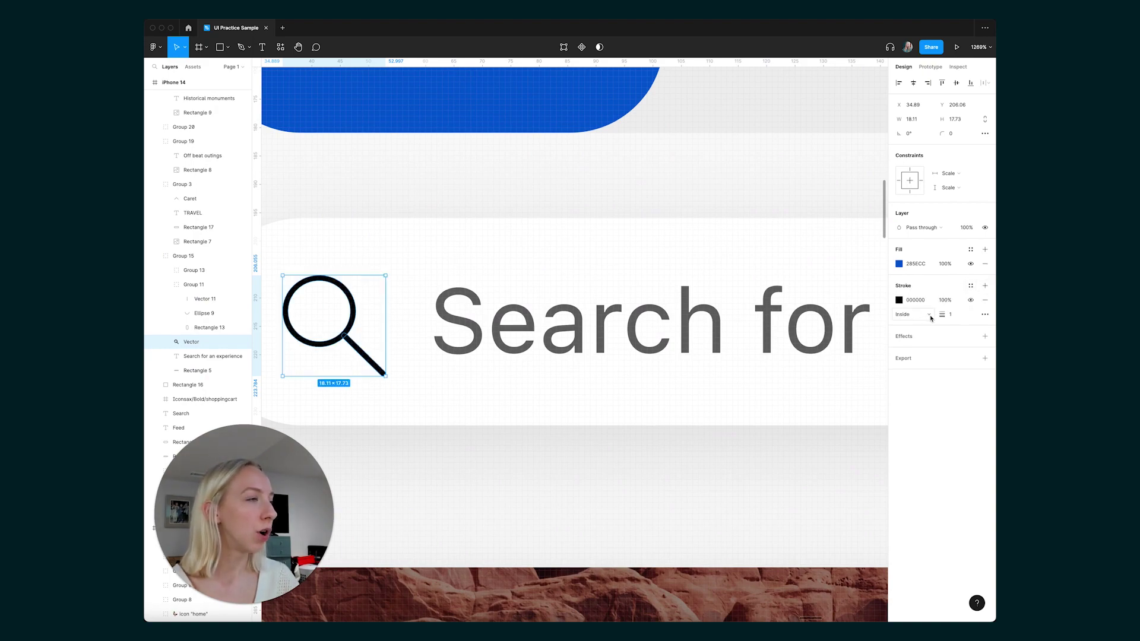
{"action": "left_click", "coordinate": [904, 314]}
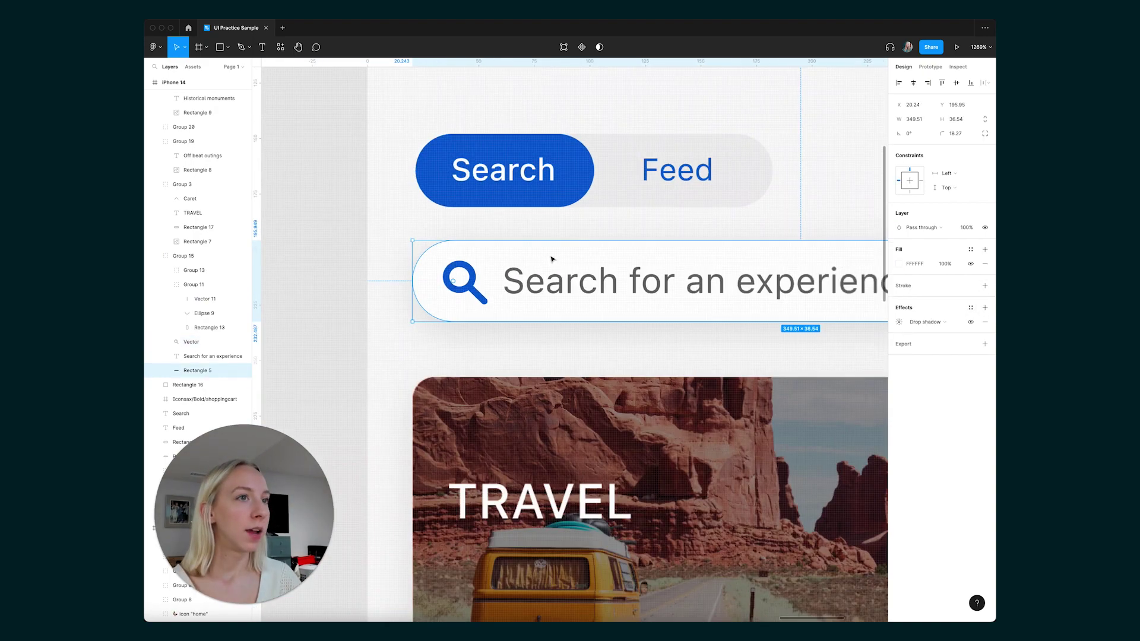
- Set the stroke weight of the search bar's magnifier icon to 0.5
{"action": "scroll", "coordinate": [552, 260], "scroll_direction": "down", "scroll_amount": 10}
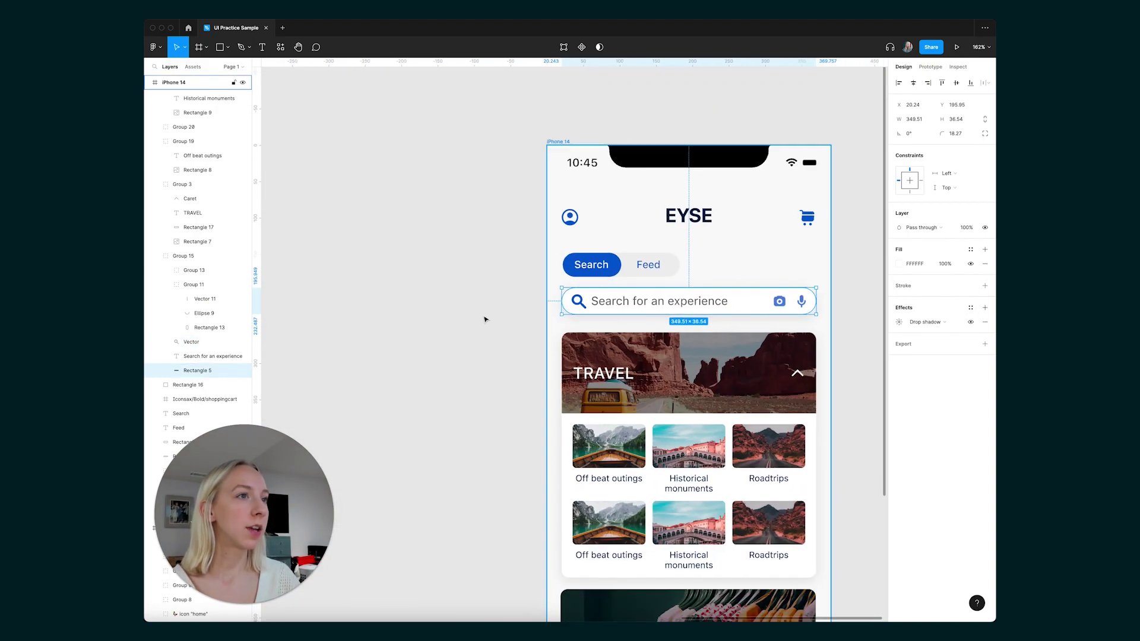
{"action": "left_click", "coordinate": [478, 318]}
{"action": "scroll", "coordinate": [519, 328], "scroll_direction": "up", "scroll_amount": 5}
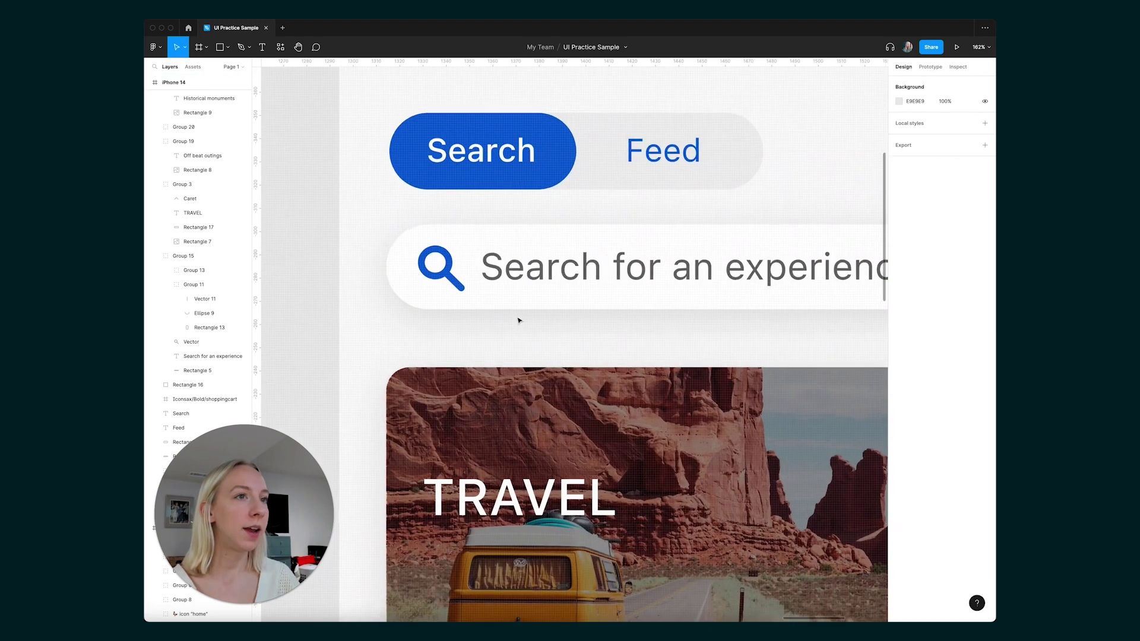
{"action": "left_click", "coordinate": [191, 341]}
{"action": "left_click", "coordinate": [953, 315]}
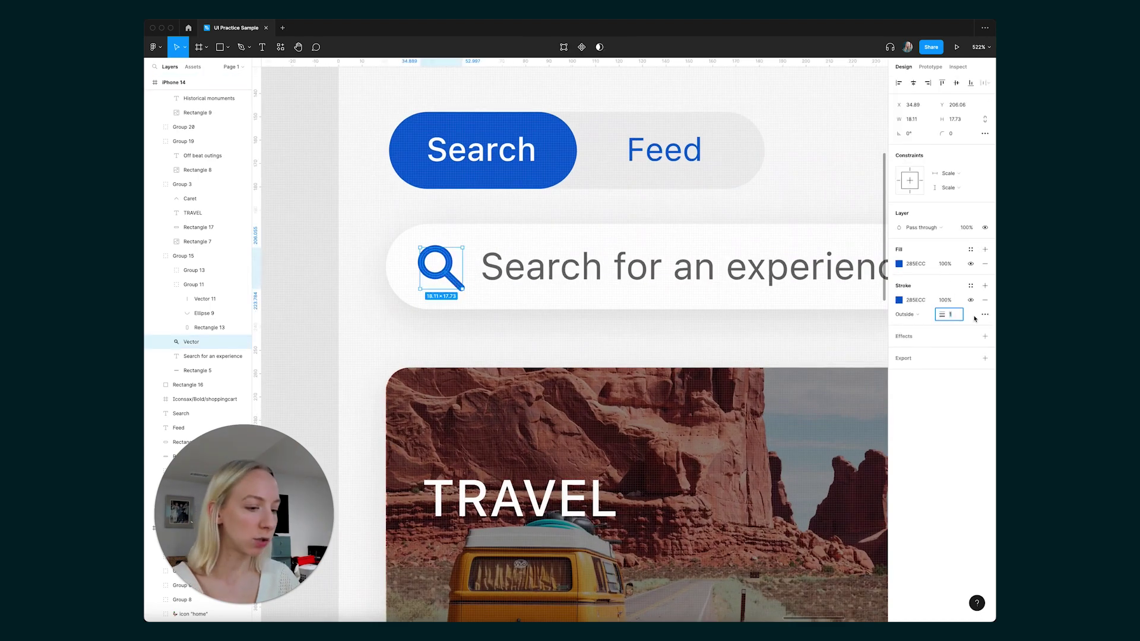
{"action": "type", "text": "0.5"}
{"action": "key", "text": "Return"}
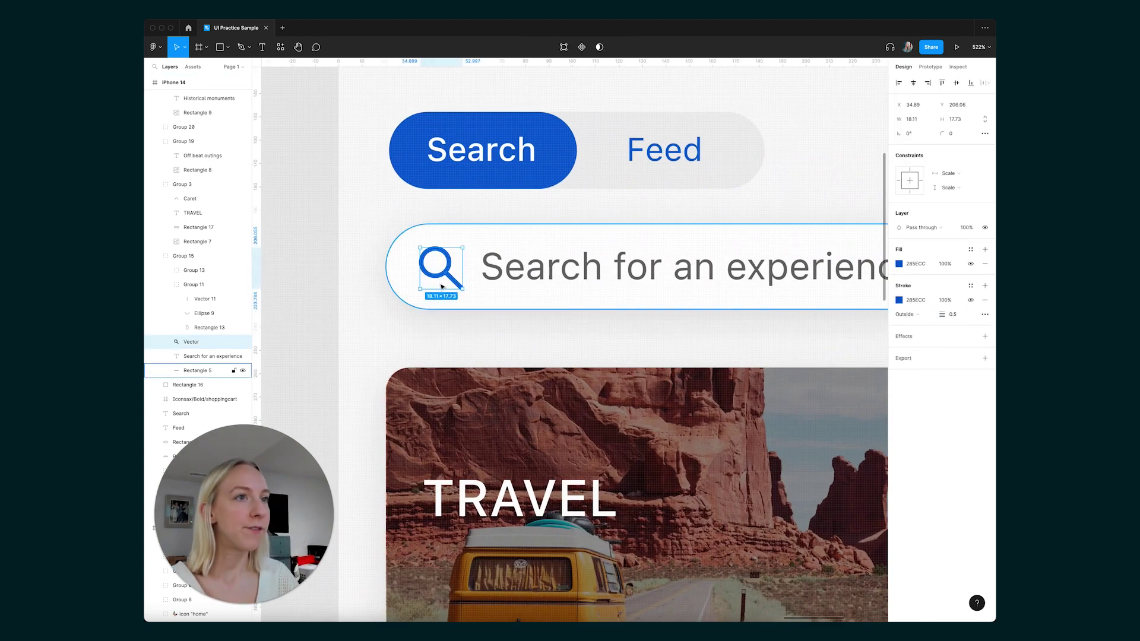
- Shorten the magnifier's handle by moving its end points diagonally toward the lens, making the icon about 15.11 × 14.73
{"action": "scroll", "coordinate": [527, 302], "scroll_direction": "up", "scroll_amount": 10}
{"action": "double_click", "coordinate": [529, 315]}
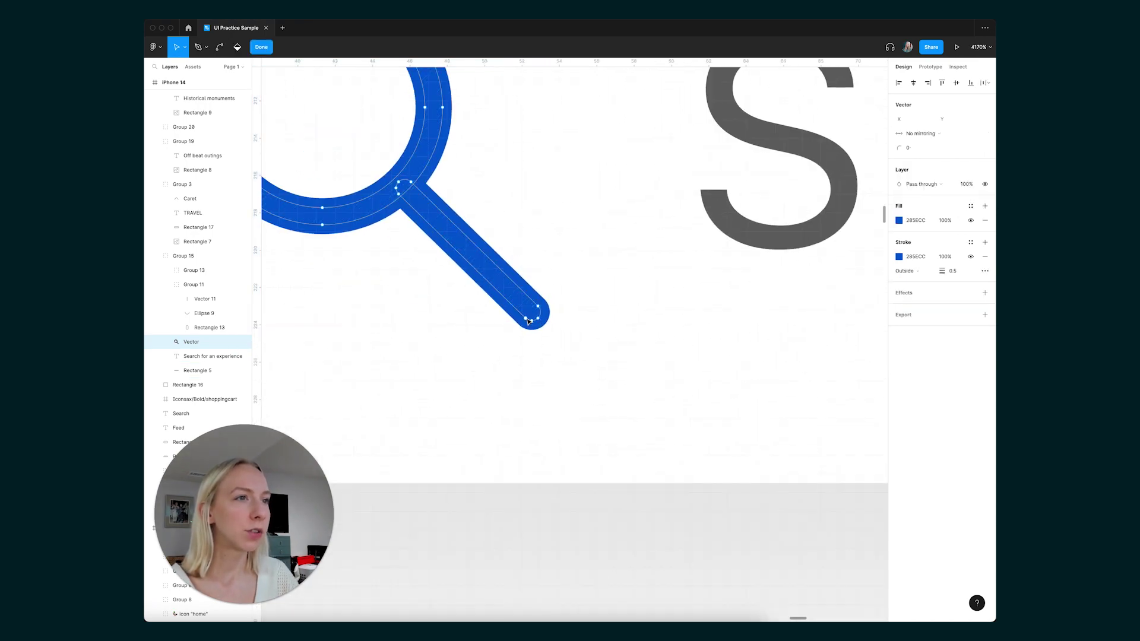
{"action": "left_click", "coordinate": [526, 318]}
{"action": "left_click", "coordinate": [531, 321], "text": "shift"}
{"action": "scroll", "coordinate": [541, 313], "scroll_direction": "up", "scroll_amount": 8}
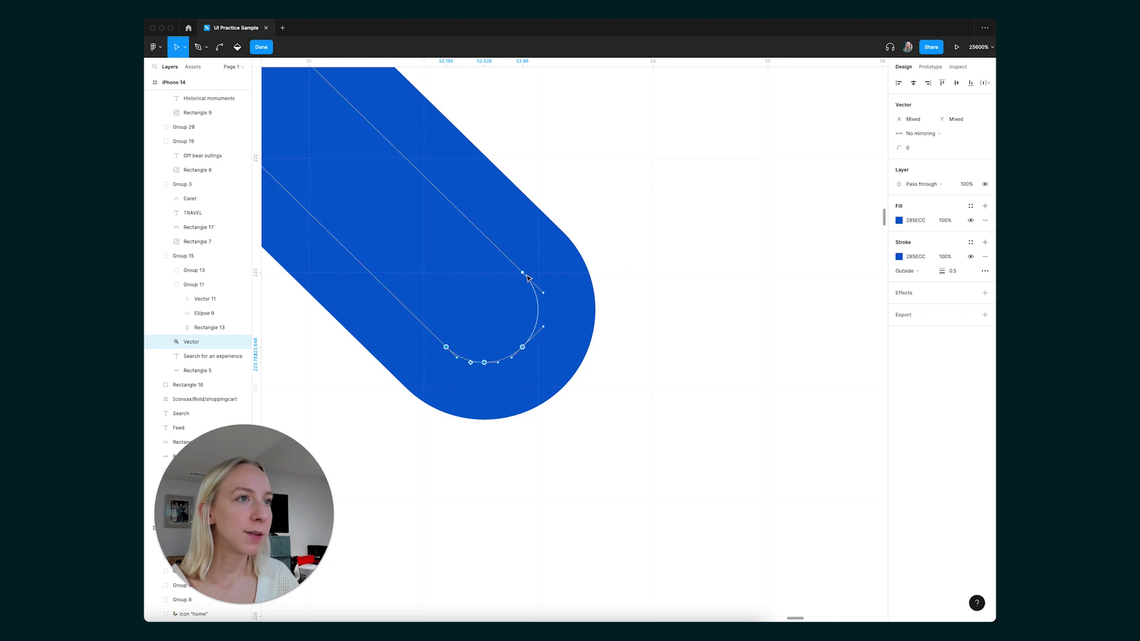
{"action": "scroll", "coordinate": [637, 319], "scroll_direction": "down", "scroll_amount": 10}
{"action": "scroll", "coordinate": [639, 327], "scroll_direction": "up", "scroll_amount": 3}
{"action": "left_click_drag", "start_coordinate": [621, 390], "coordinate": [576, 346]}
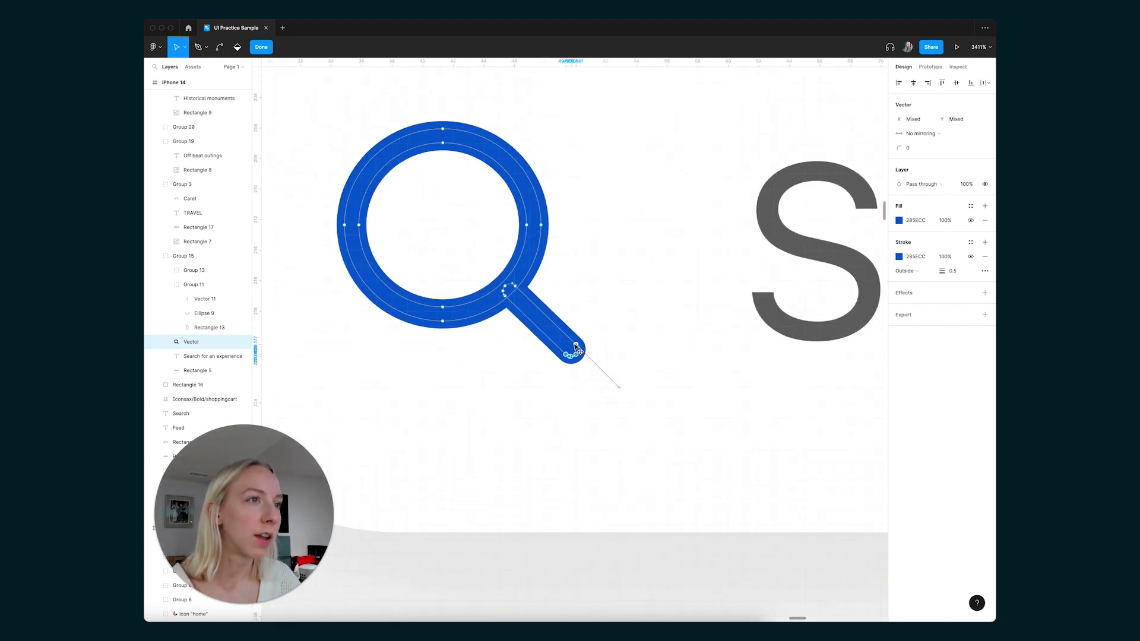
{"action": "key", "text": "Escape"}
{"action": "scroll", "coordinate": [471, 433], "scroll_direction": "down", "scroll_amount": 10}
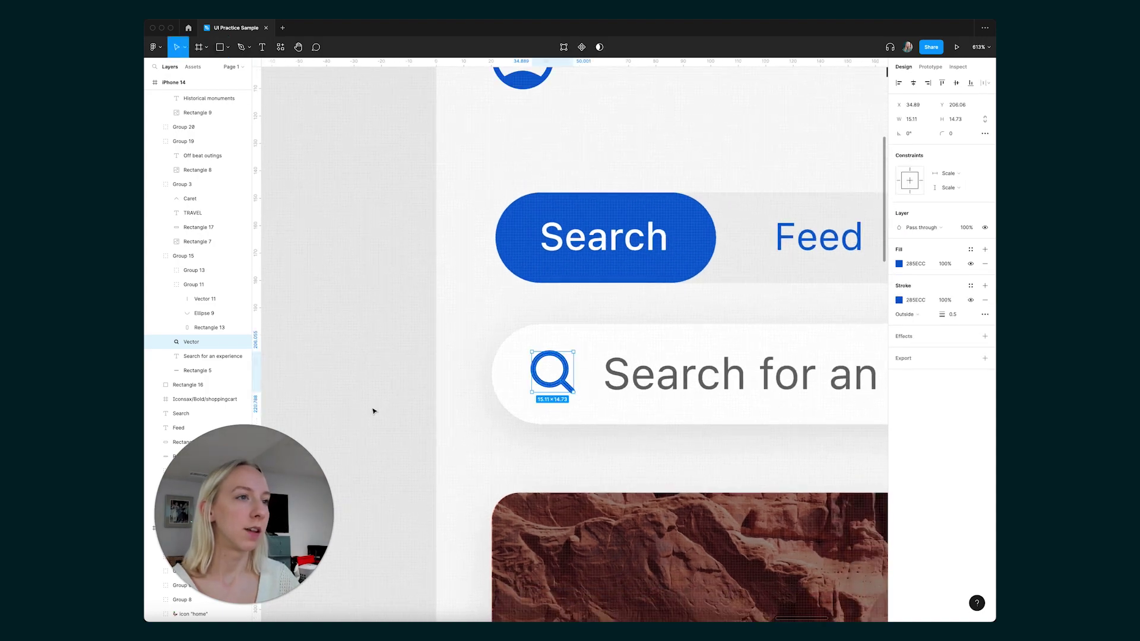
{"action": "left_click", "coordinate": [374, 411]}
- Scale the search bar's magnifier icon down slightly from its handle-end corner
{"action": "scroll", "coordinate": [469, 408], "scroll_direction": "down", "scroll_amount": 5}
{"action": "scroll", "coordinate": [431, 372], "scroll_direction": "up", "scroll_amount": 3}
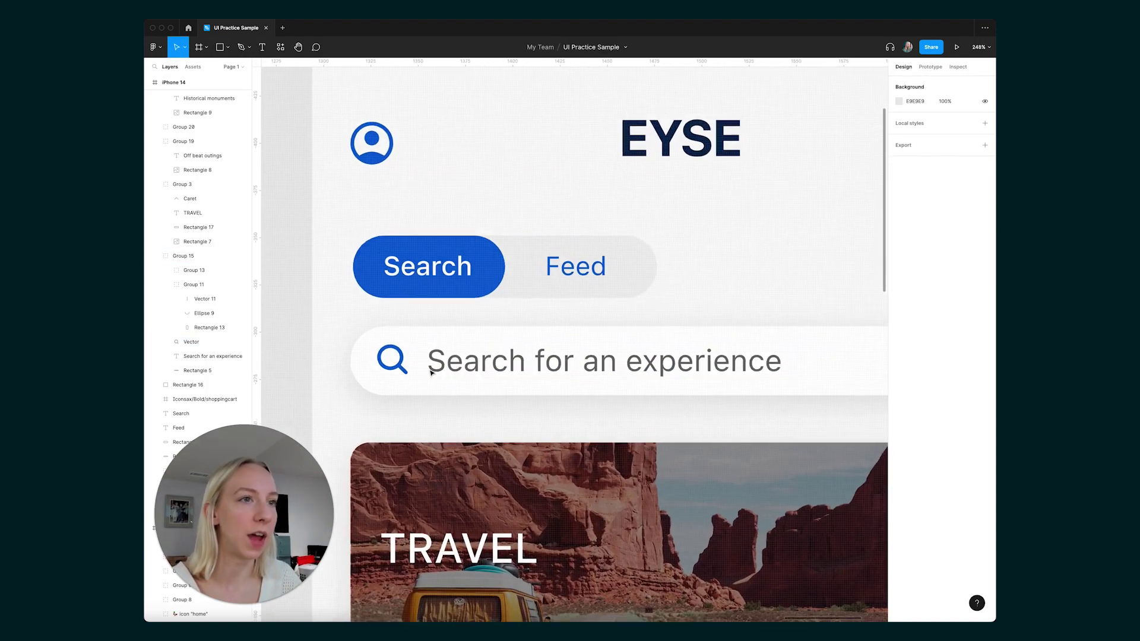
{"action": "left_click", "coordinate": [405, 371]}
{"action": "scroll", "coordinate": [404, 375], "scroll_direction": "up", "scroll_amount": 3}
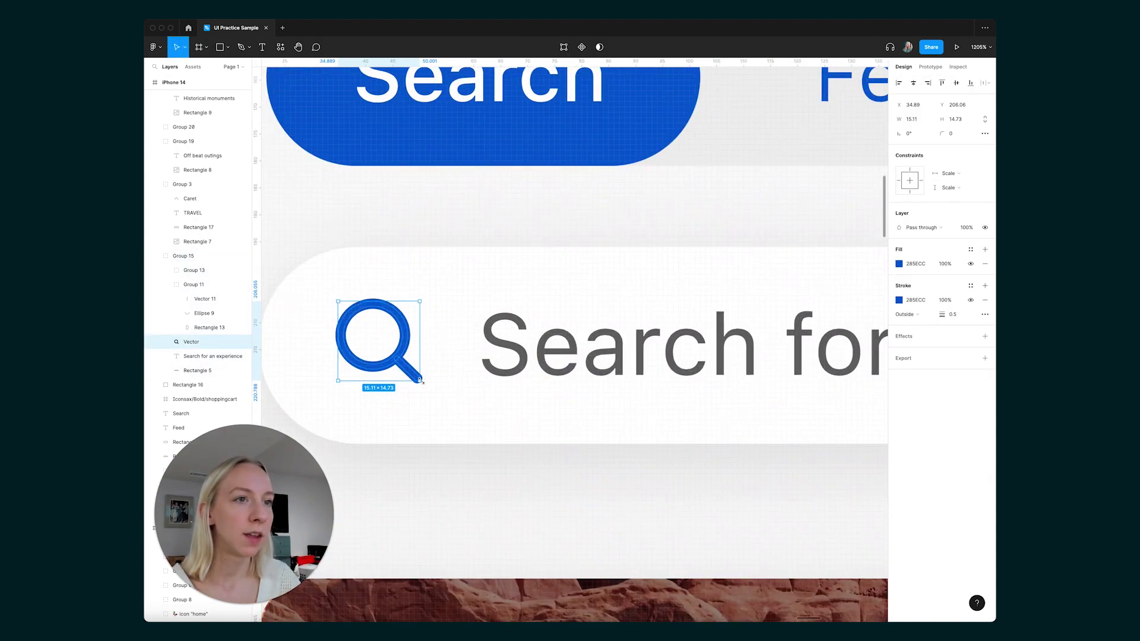
{"action": "mouse_move", "coordinate": [420, 380]}
{"action": "left_mouse_down"}
{"action": "mouse_move", "coordinate": [403, 366]}
{"action": "mouse_move", "coordinate": [417, 377]}
{"action": "mouse_move", "coordinate": [407, 376]}
{"action": "left_mouse_up"}
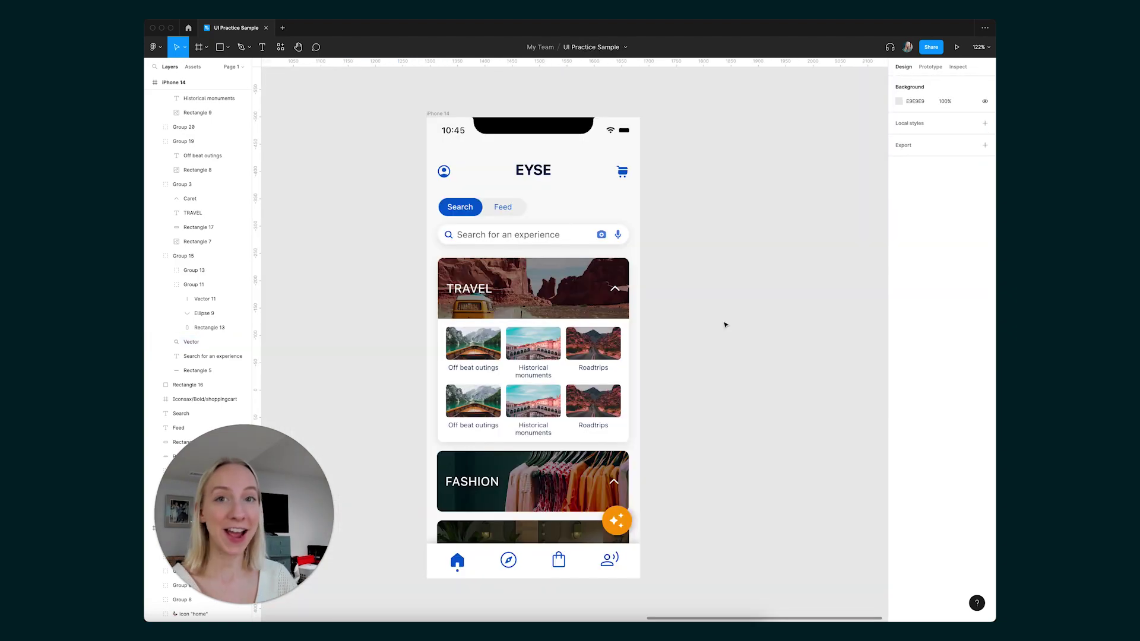
- Compare the original Eyse home screen with the redesigned iPhone 14 screen
{"action": "scroll", "coordinate": [725, 326], "scroll_direction": "left", "scroll_amount": 4}
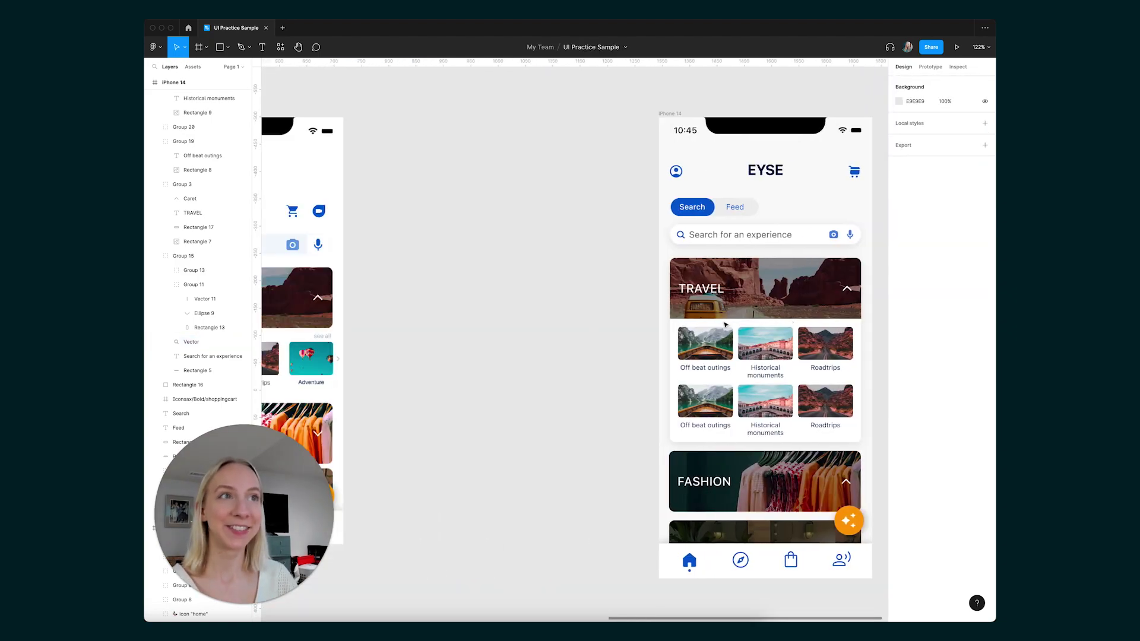
{"action": "scroll", "coordinate": [725, 326], "scroll_direction": "left", "scroll_amount": 7}
{"action": "scroll", "coordinate": [726, 325], "scroll_direction": "right", "scroll_amount": 2}
{"action": "scroll", "coordinate": [726, 326], "scroll_direction": "up", "scroll_amount": 2}
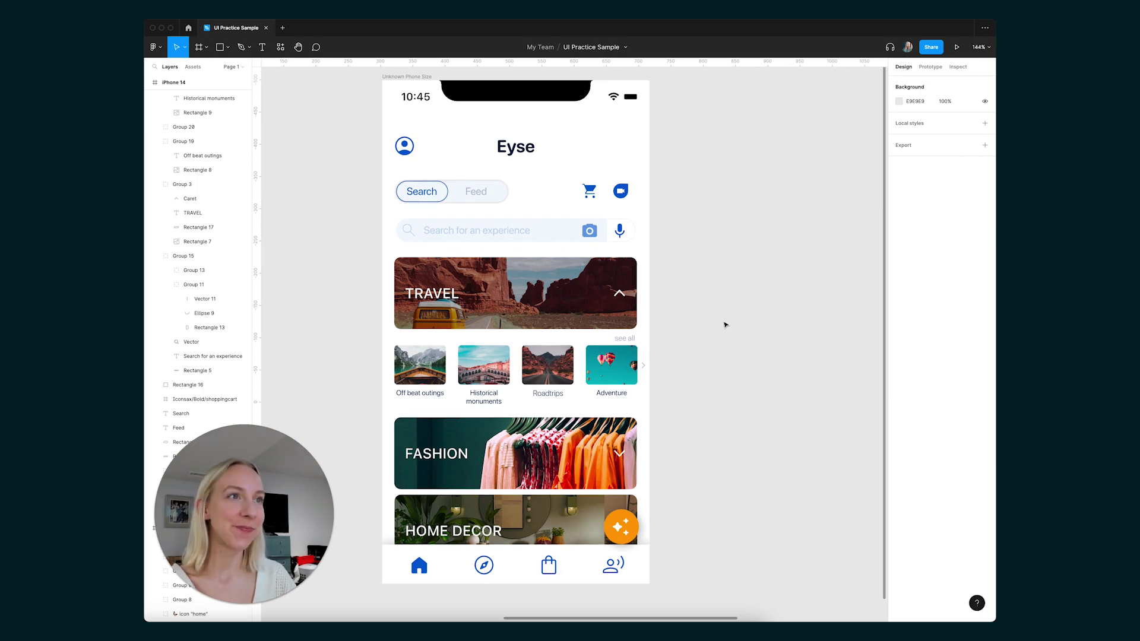
{"action": "scroll", "coordinate": [725, 325], "scroll_direction": "right", "scroll_amount": 12}
{"action": "scroll", "coordinate": [725, 325], "scroll_direction": "down", "scroll_amount": 2}
{"action": "scroll", "coordinate": [725, 325], "scroll_direction": "up", "scroll_amount": 1}
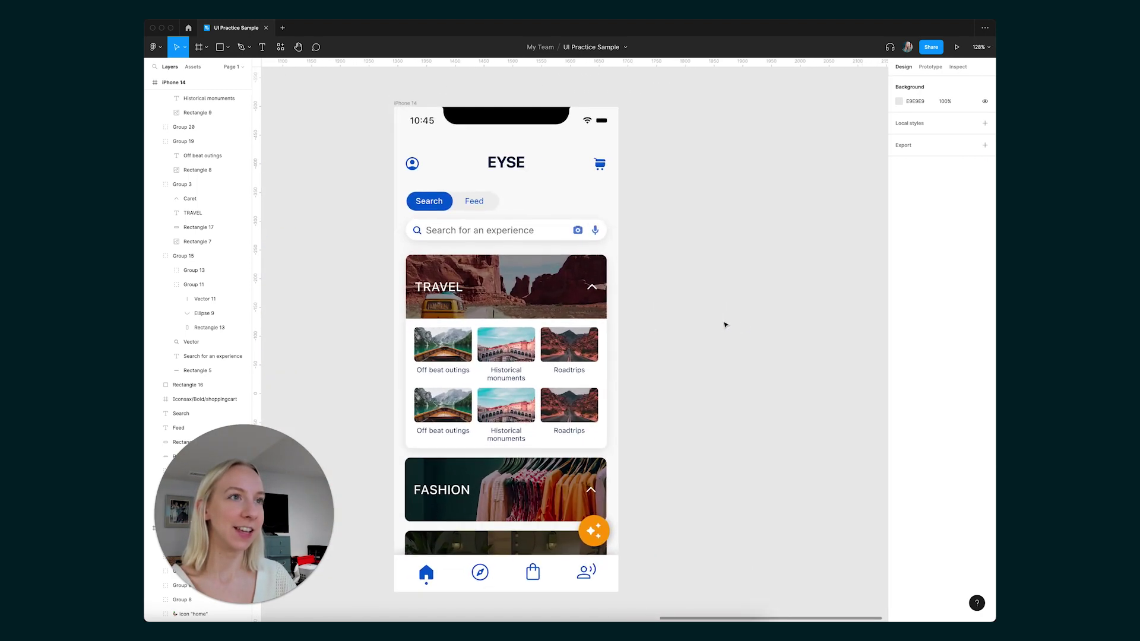
{"action": "scroll", "coordinate": [742, 332], "scroll_direction": "down", "scroll_amount": 1}
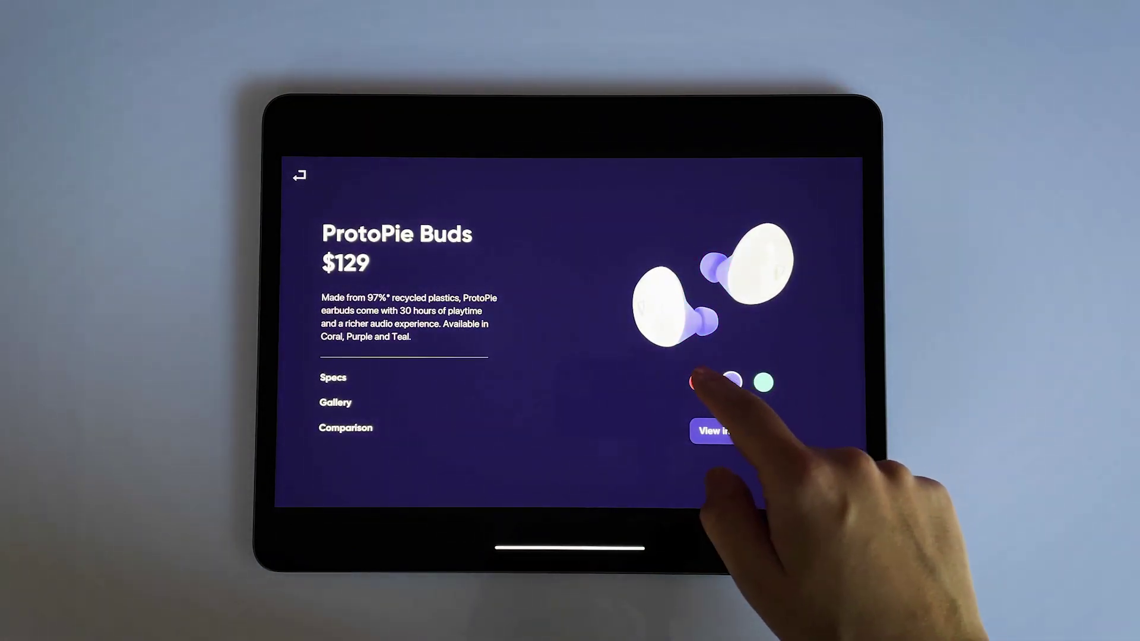
{"action": "left_click", "coordinate": [732, 432]}
{"action": "left_click_drag", "start_coordinate": [572, 350], "coordinate": [647, 392]}
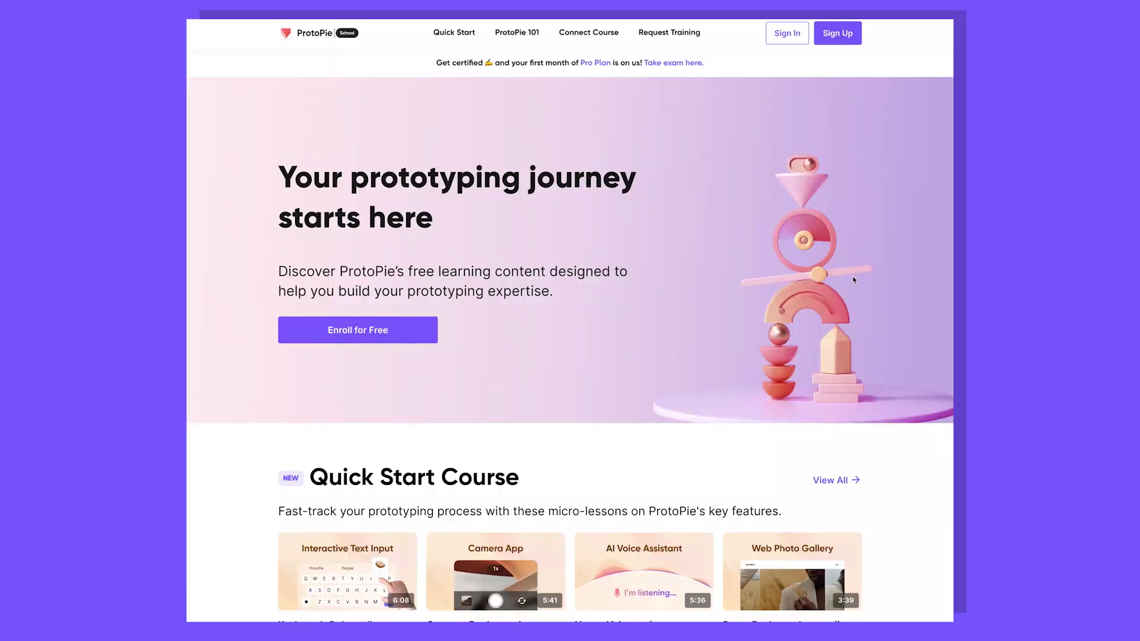
- Look through the ProtoPie School page's quick start lessons, courses and enterprise training offer
{"action": "scroll", "coordinate": [852, 278], "scroll_direction": "down", "scroll_amount": 7}
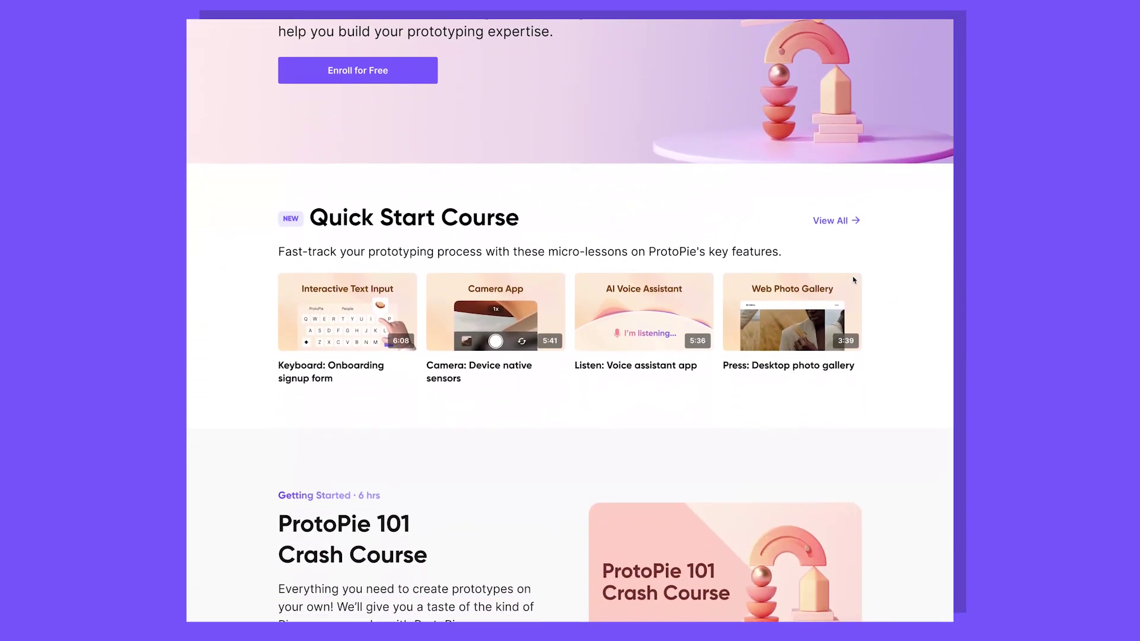
{"action": "scroll", "coordinate": [854, 280], "scroll_direction": "down", "scroll_amount": 8}
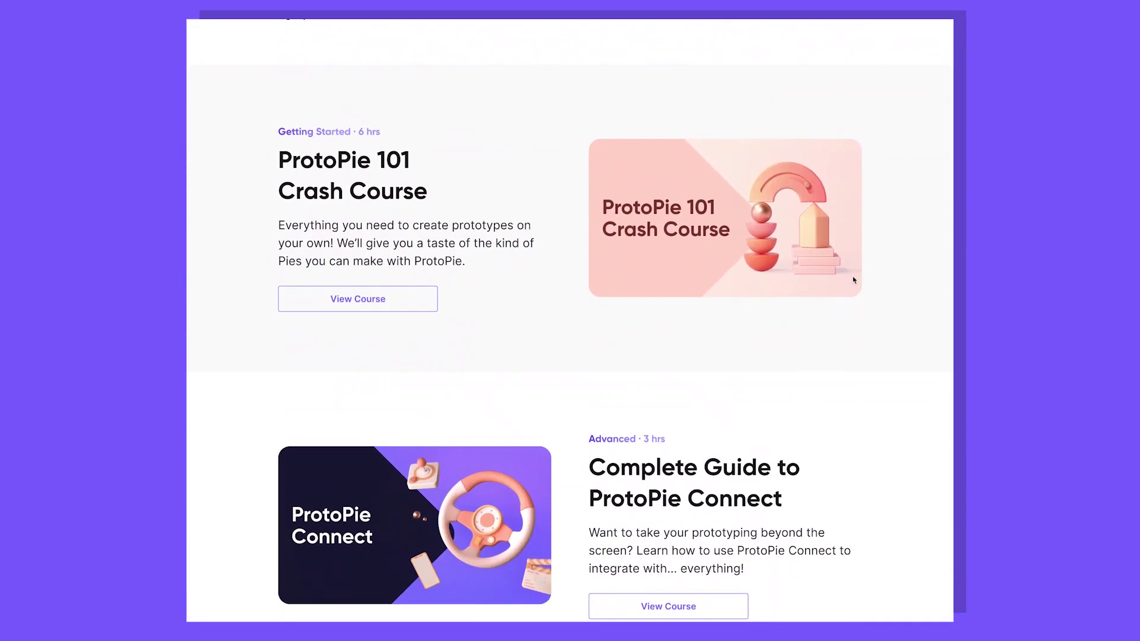
{"action": "scroll", "coordinate": [854, 281], "scroll_direction": "down", "scroll_amount": 8}
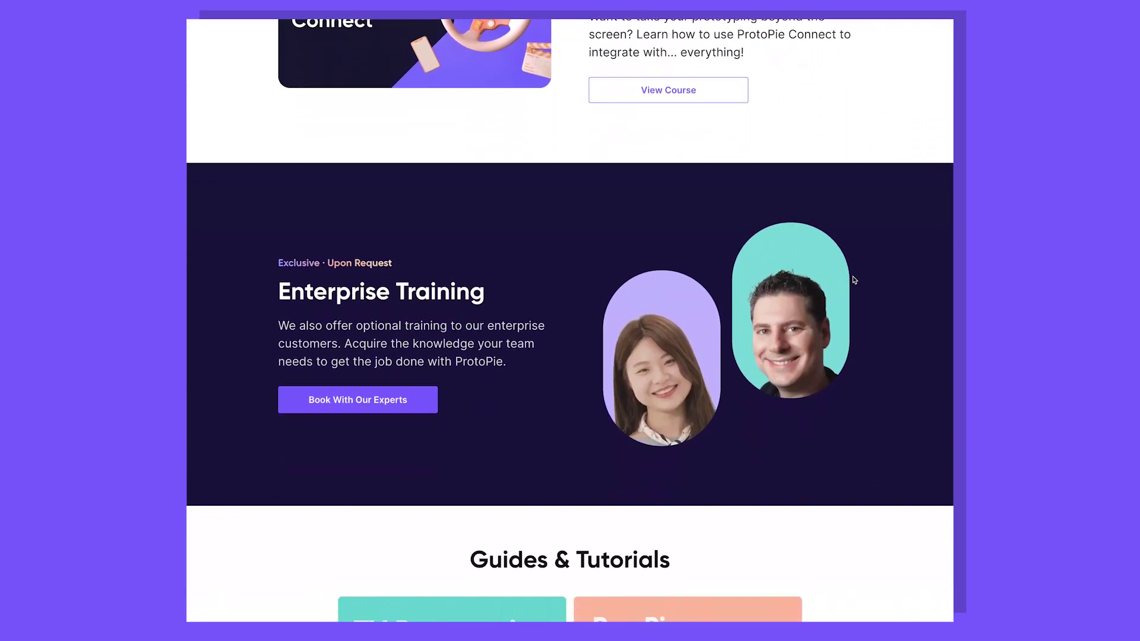